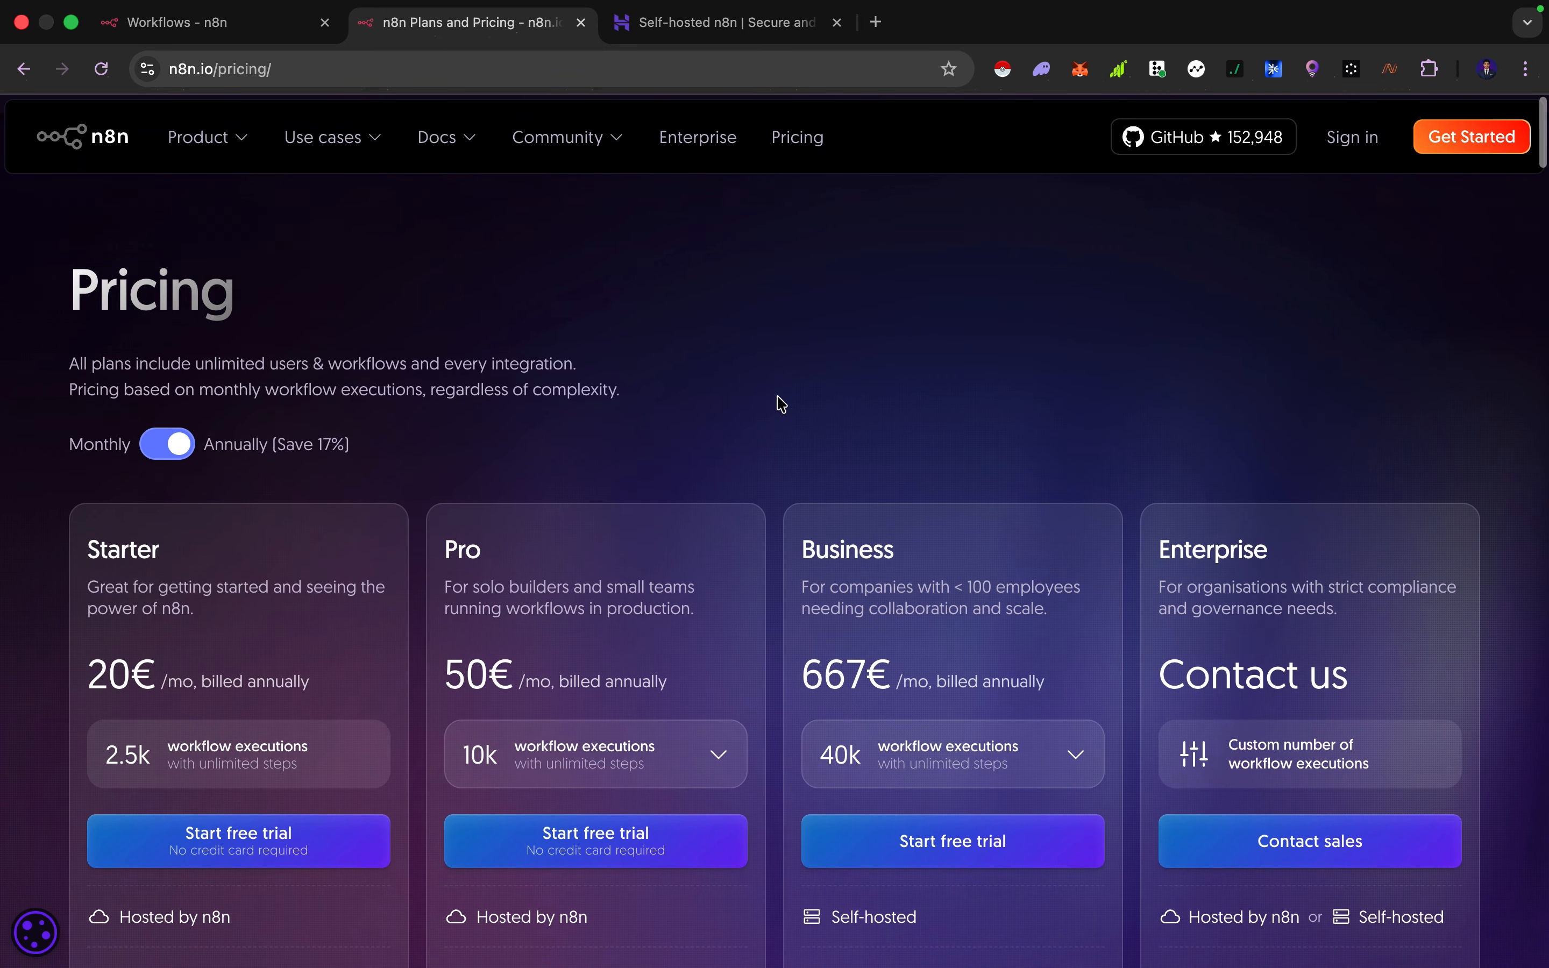
# Review the prices, workflow execution limits and included features of the Starter, Pro, Business and Enterprise plans on the n8n pricing page.
pyautogui.scroll(-4, 781, 404)
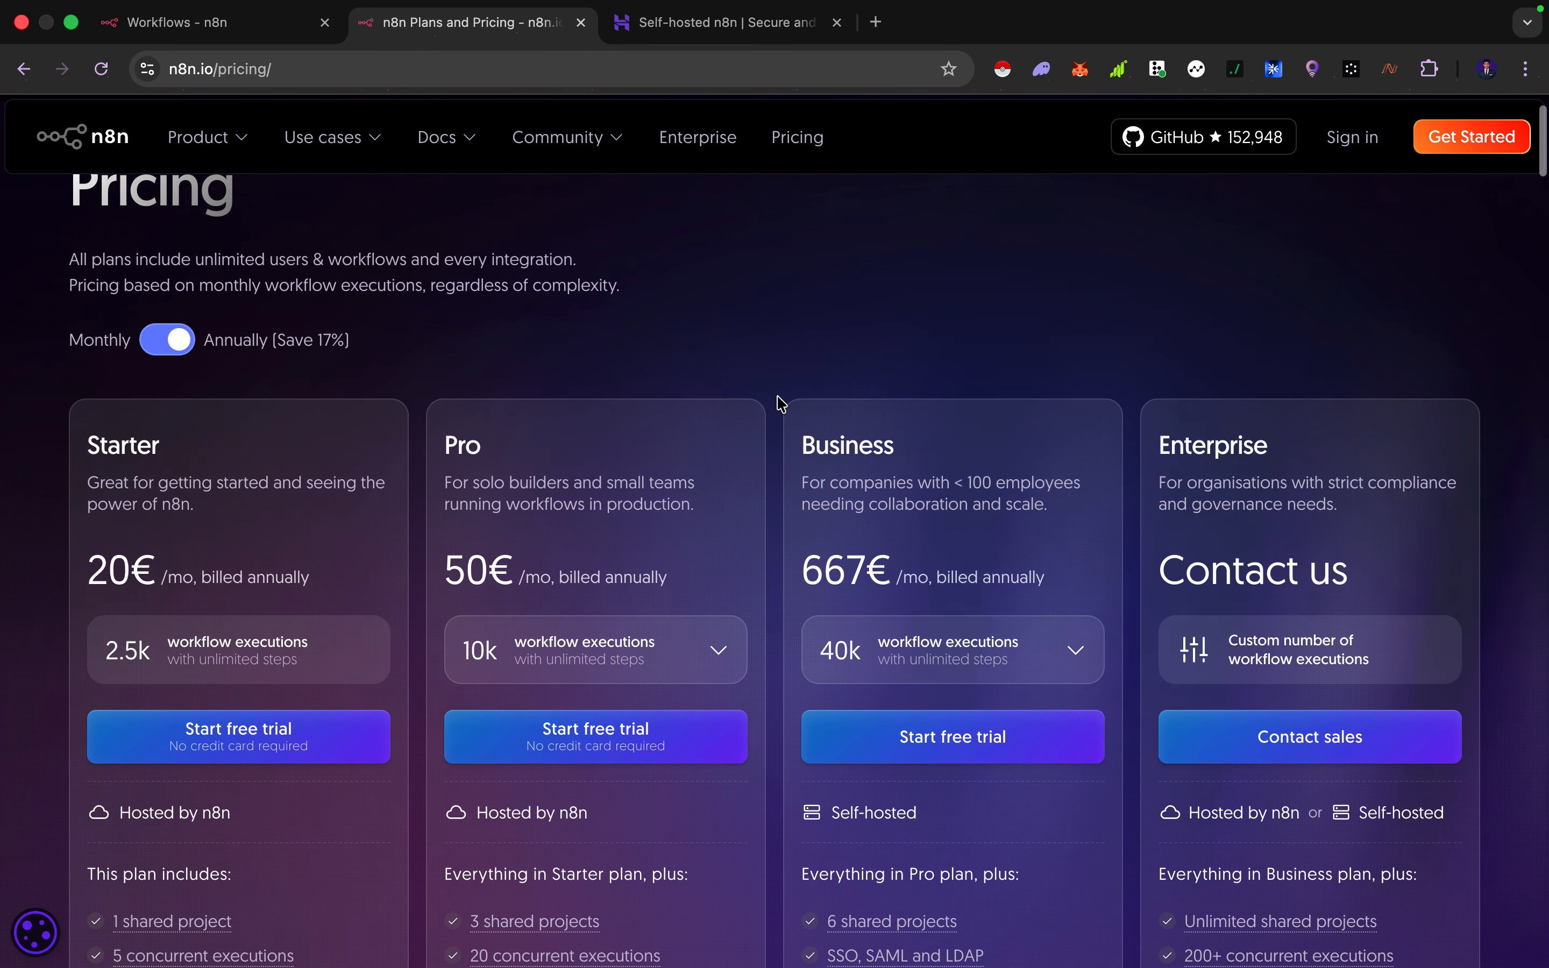
pyautogui.scroll(4, 779, 417)
pyautogui.scroll(-1, 778, 427)
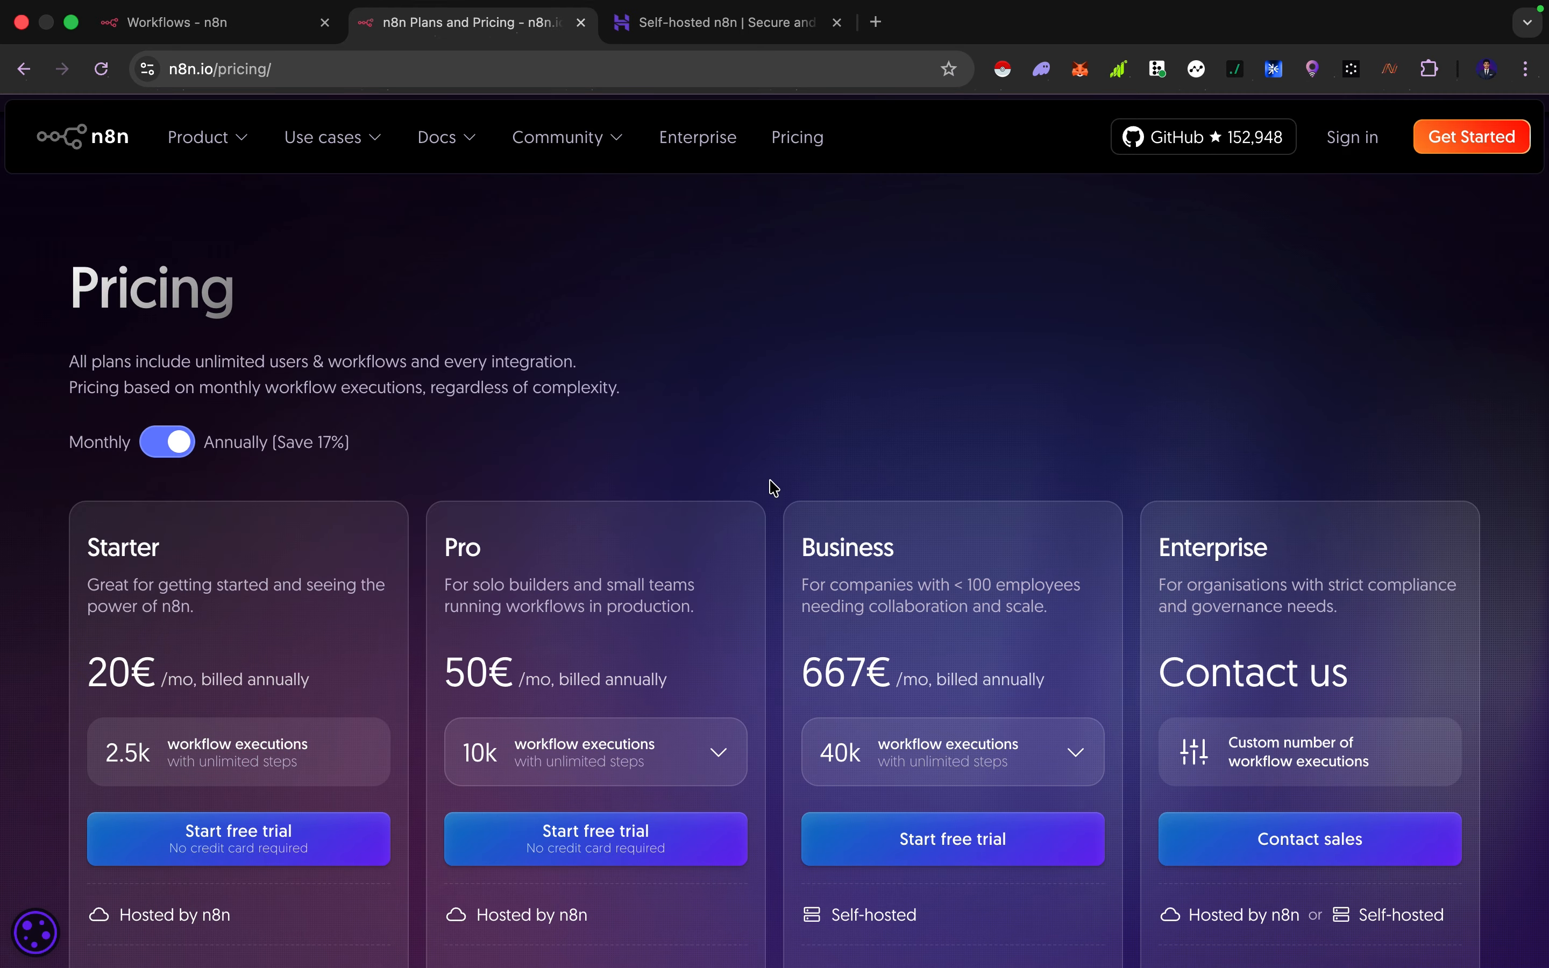
pyautogui.scroll(-2, 819, 433)
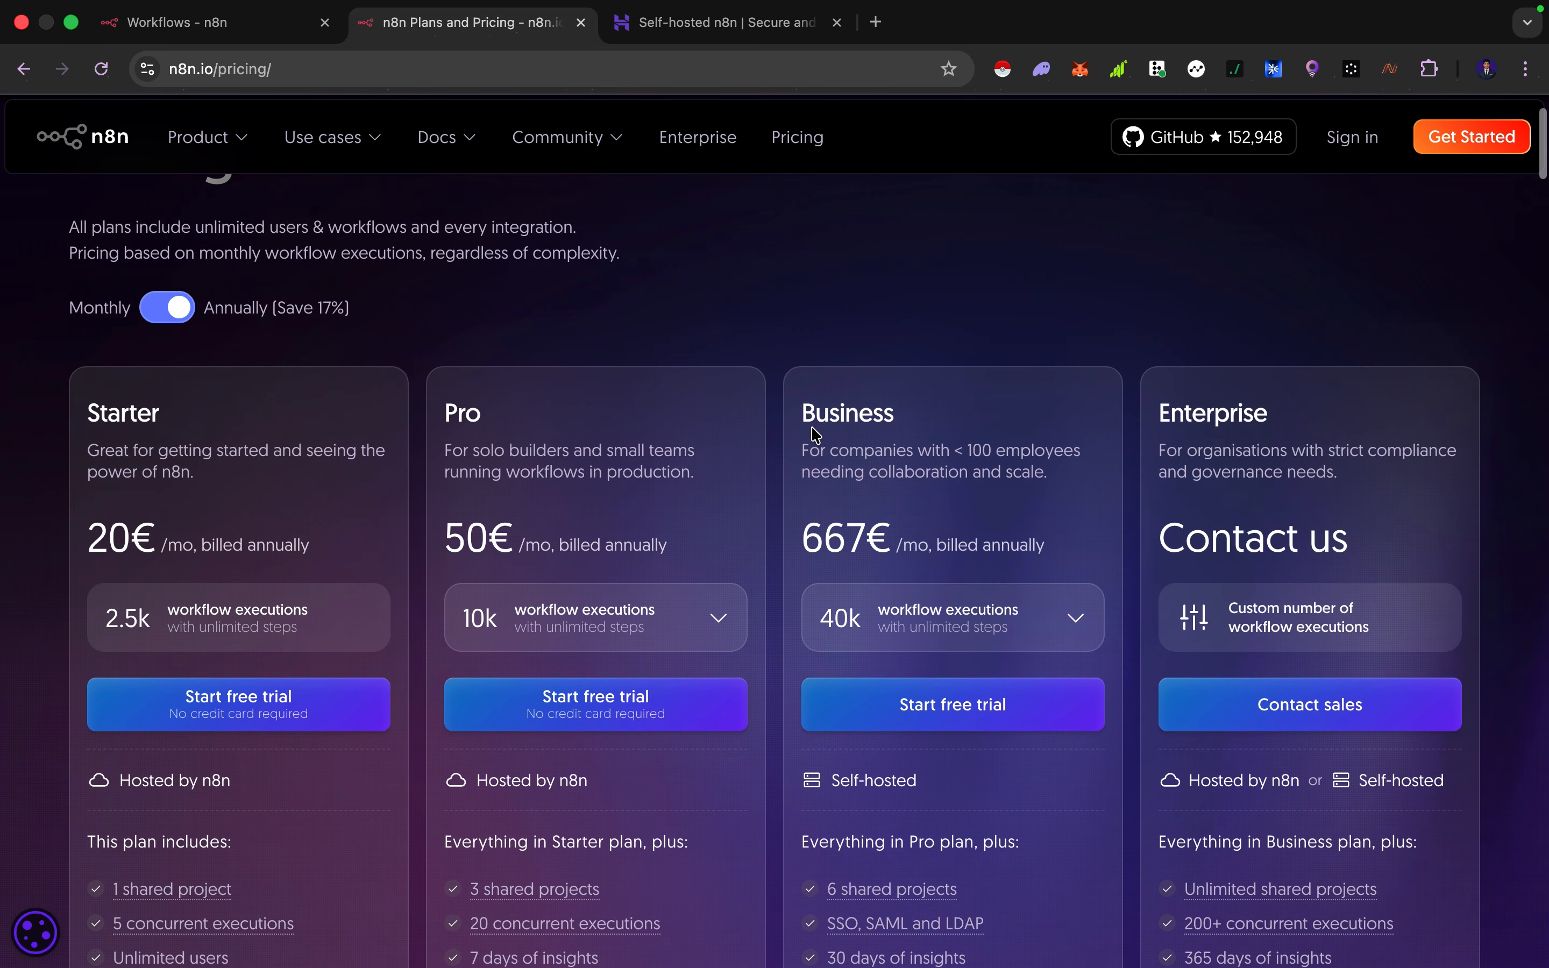
pyautogui.scroll(-2, 771, 446)
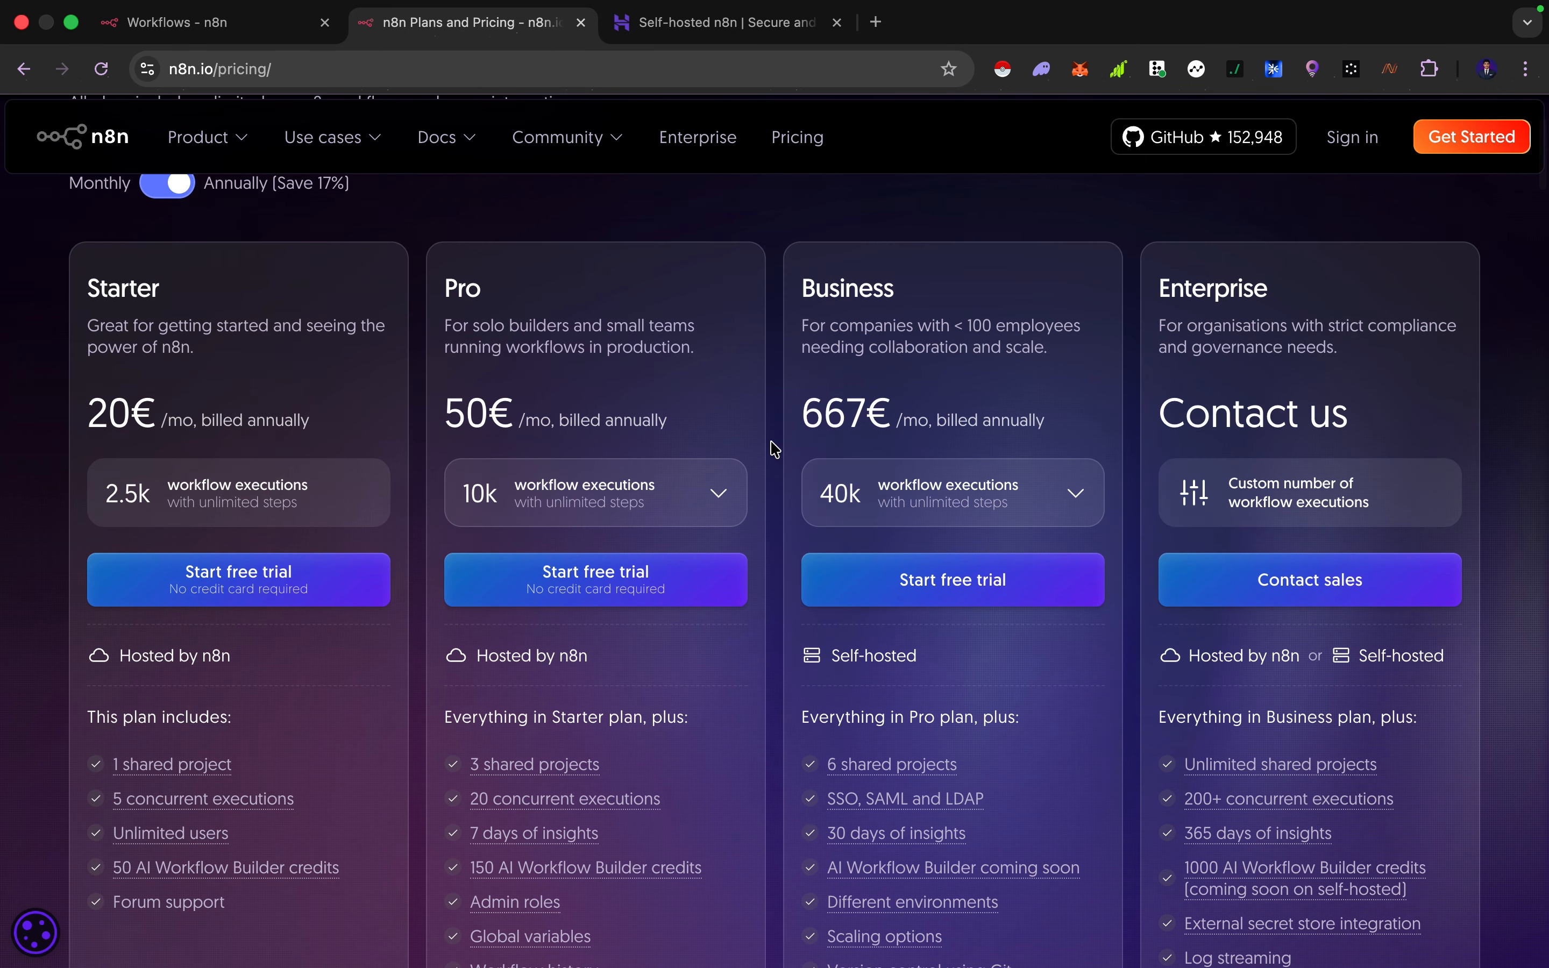
pyautogui.scroll(-1, 775, 448)
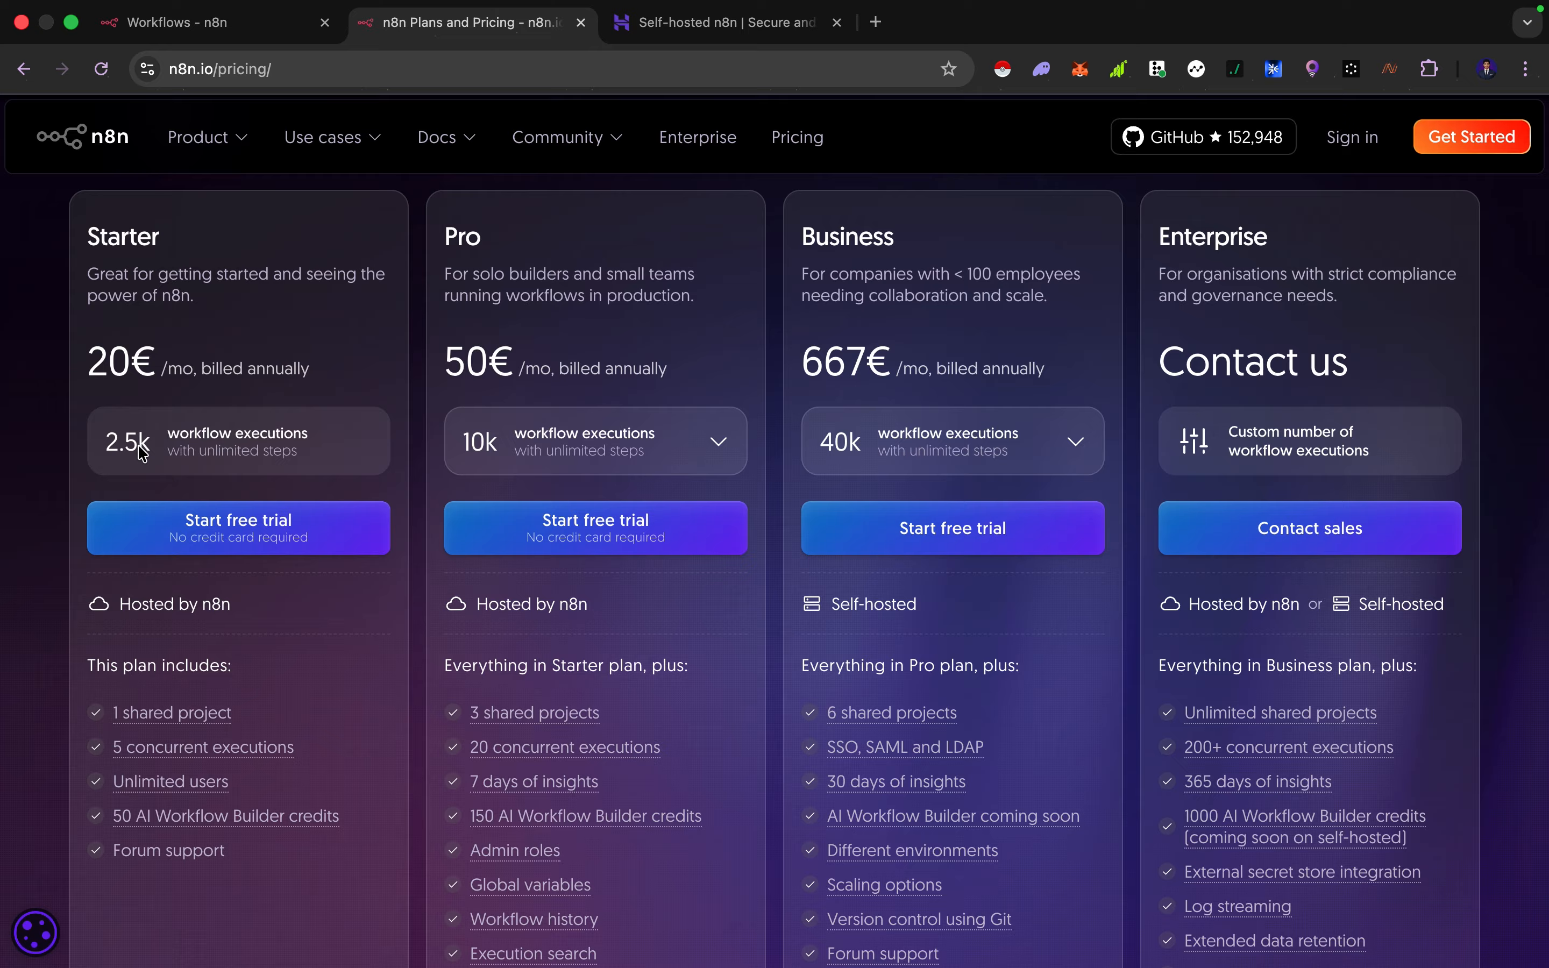
pyautogui.scroll(-3, 256, 456)
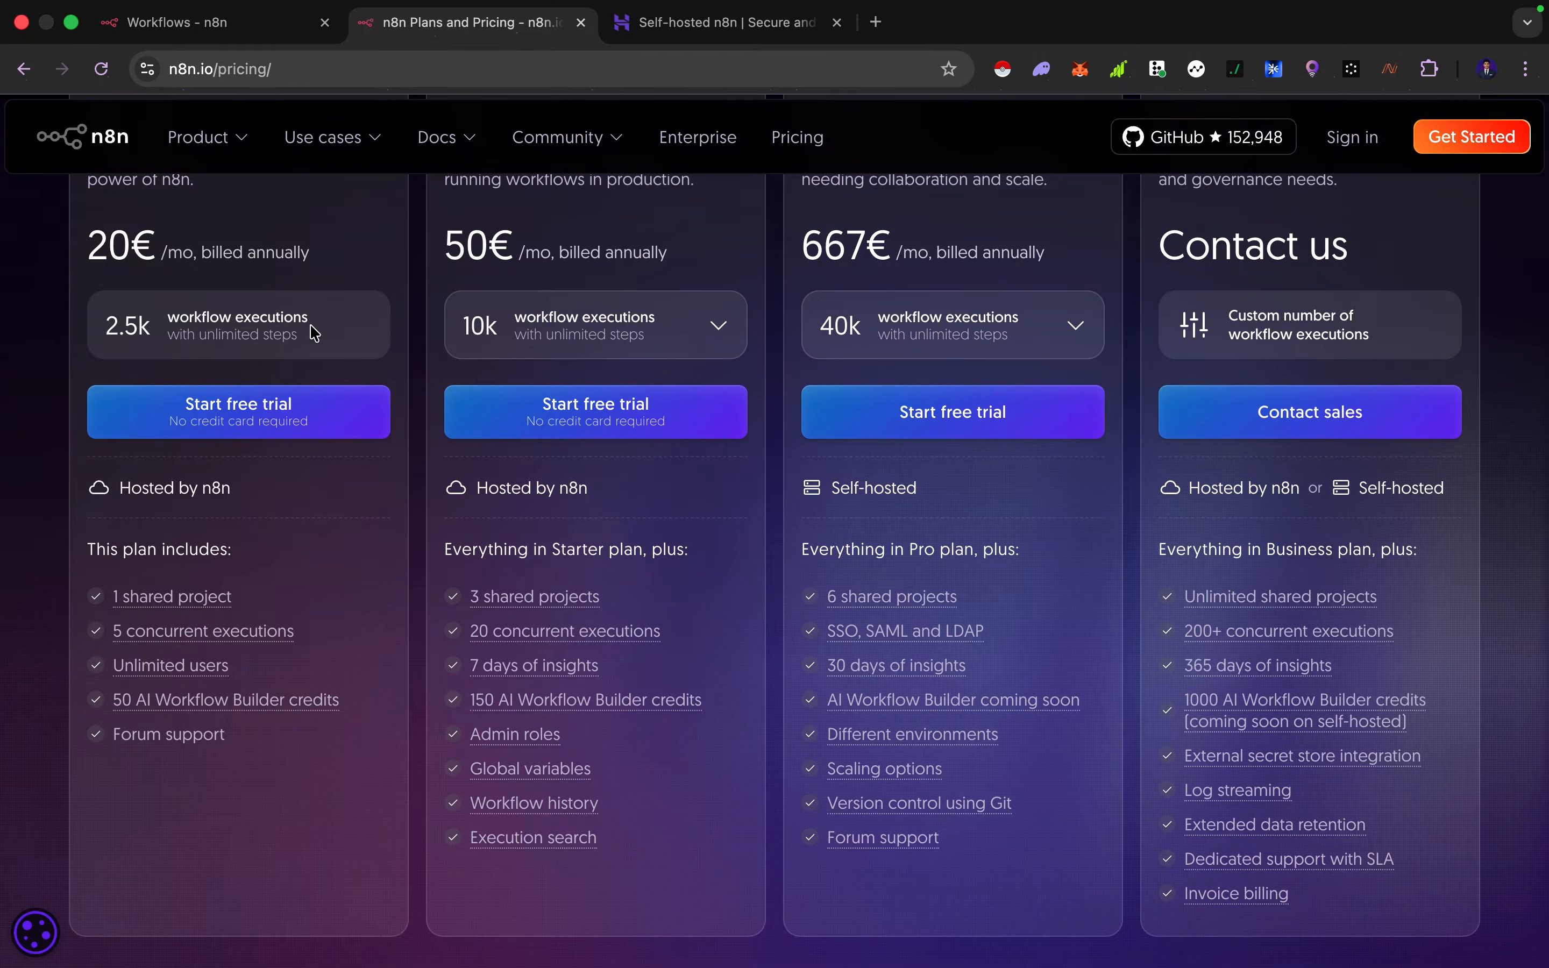
pyautogui.scroll(4, 419, 339)
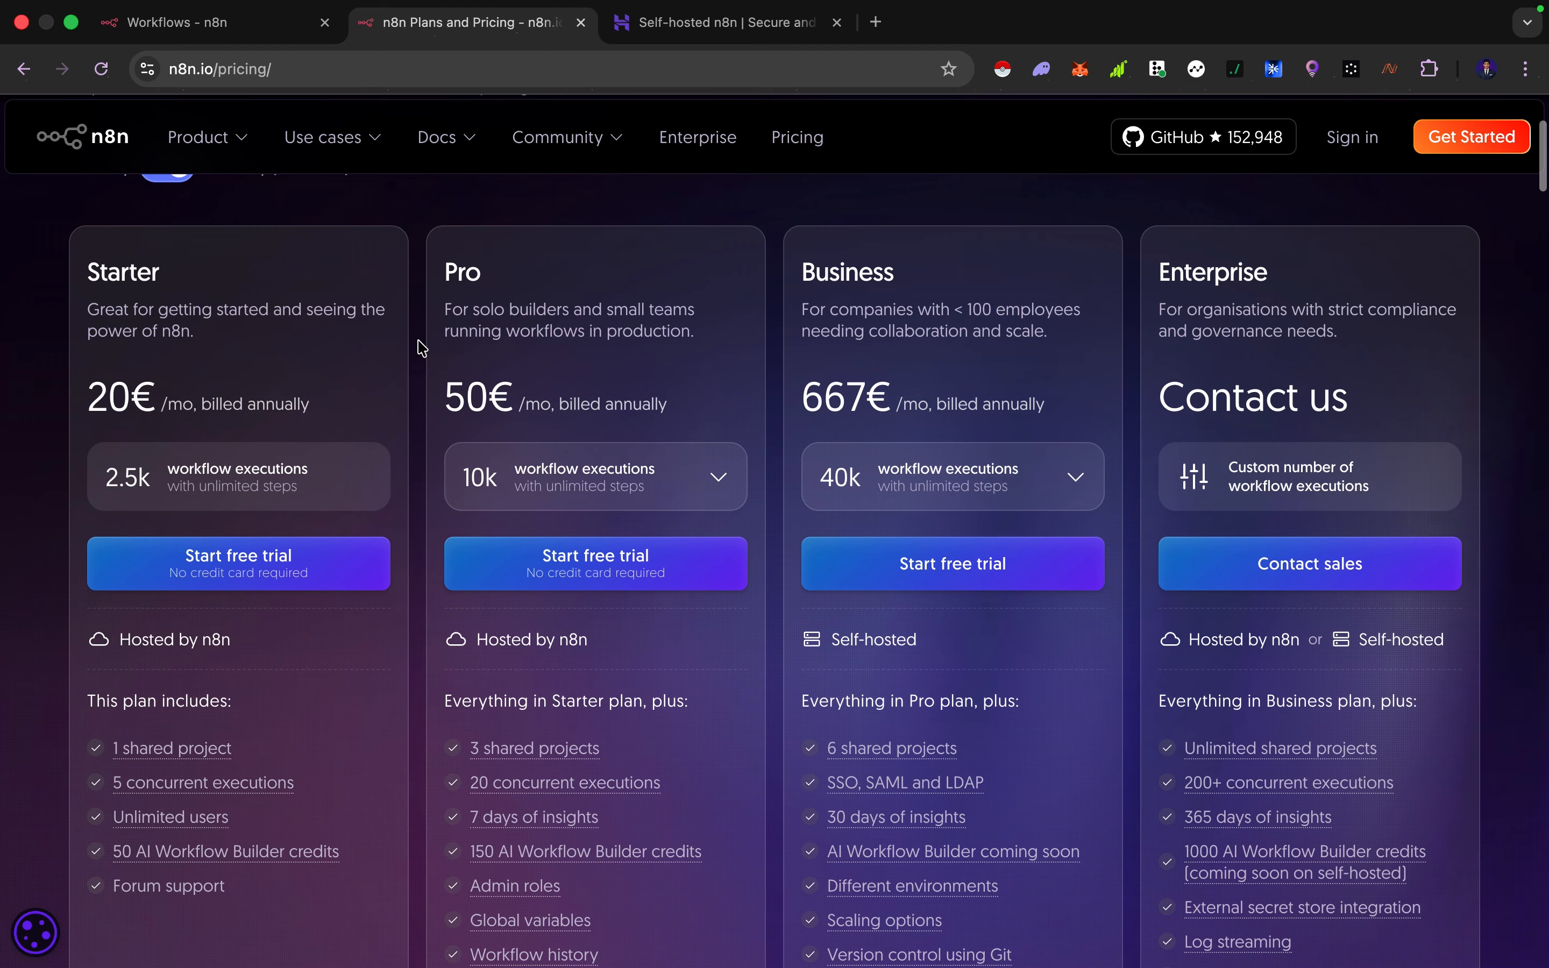
pyautogui.scroll(1, 420, 346)
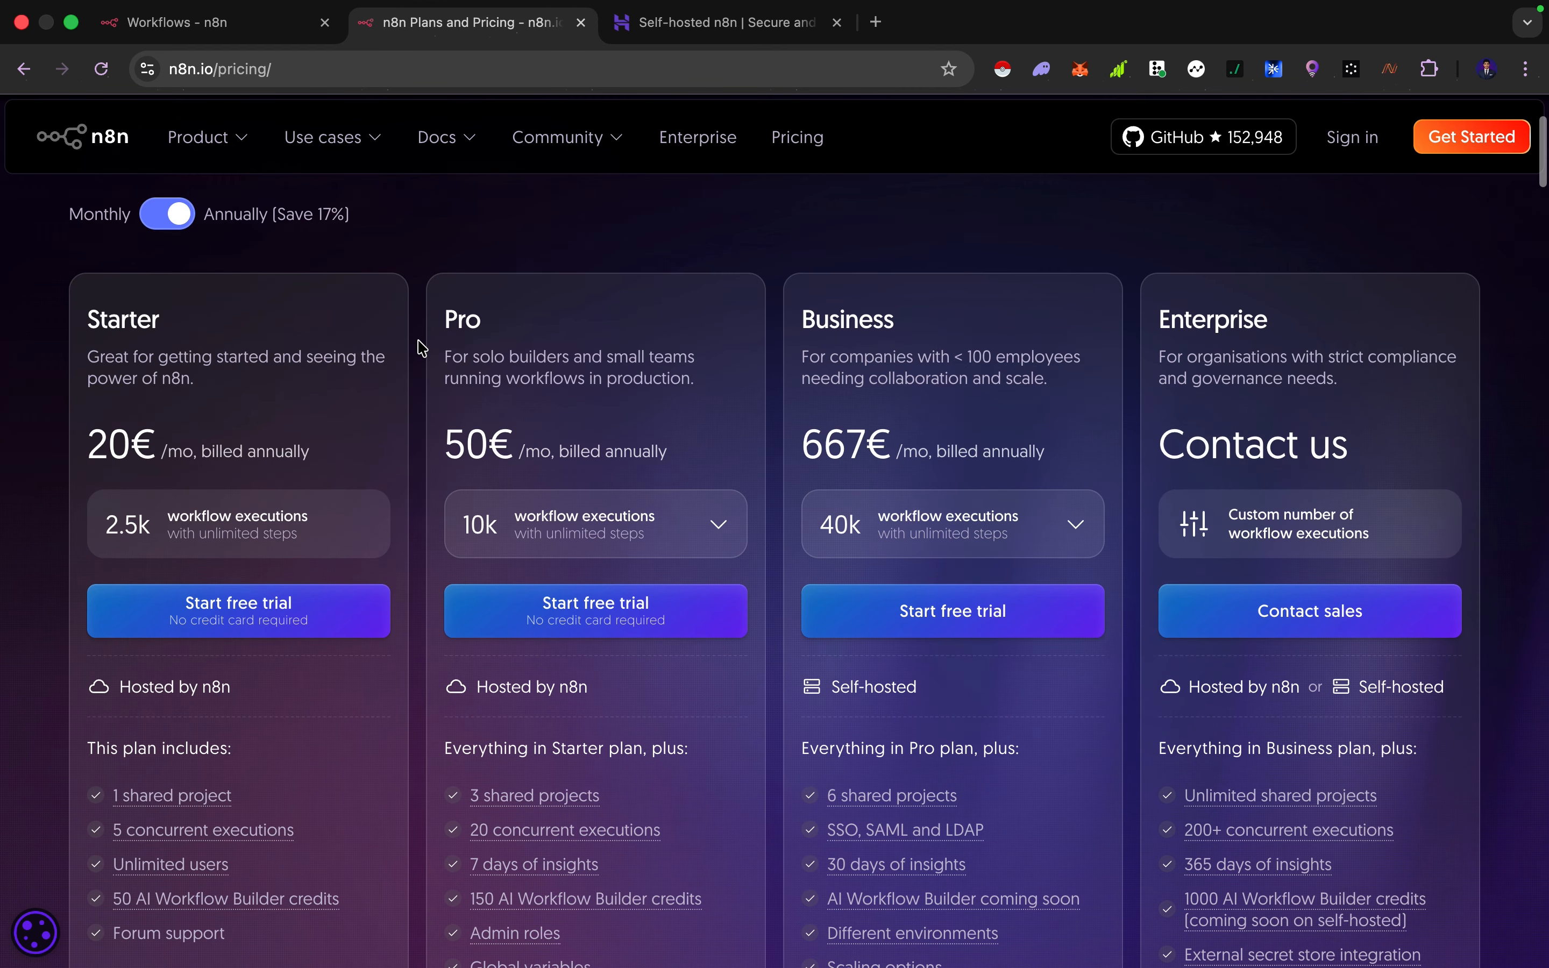
# Switch to Hostinger's self-hosted n8n page and look over the KVM 1, KVM 2, KVM 4 and KVM 8 plans.
pyautogui.click(668, 33)
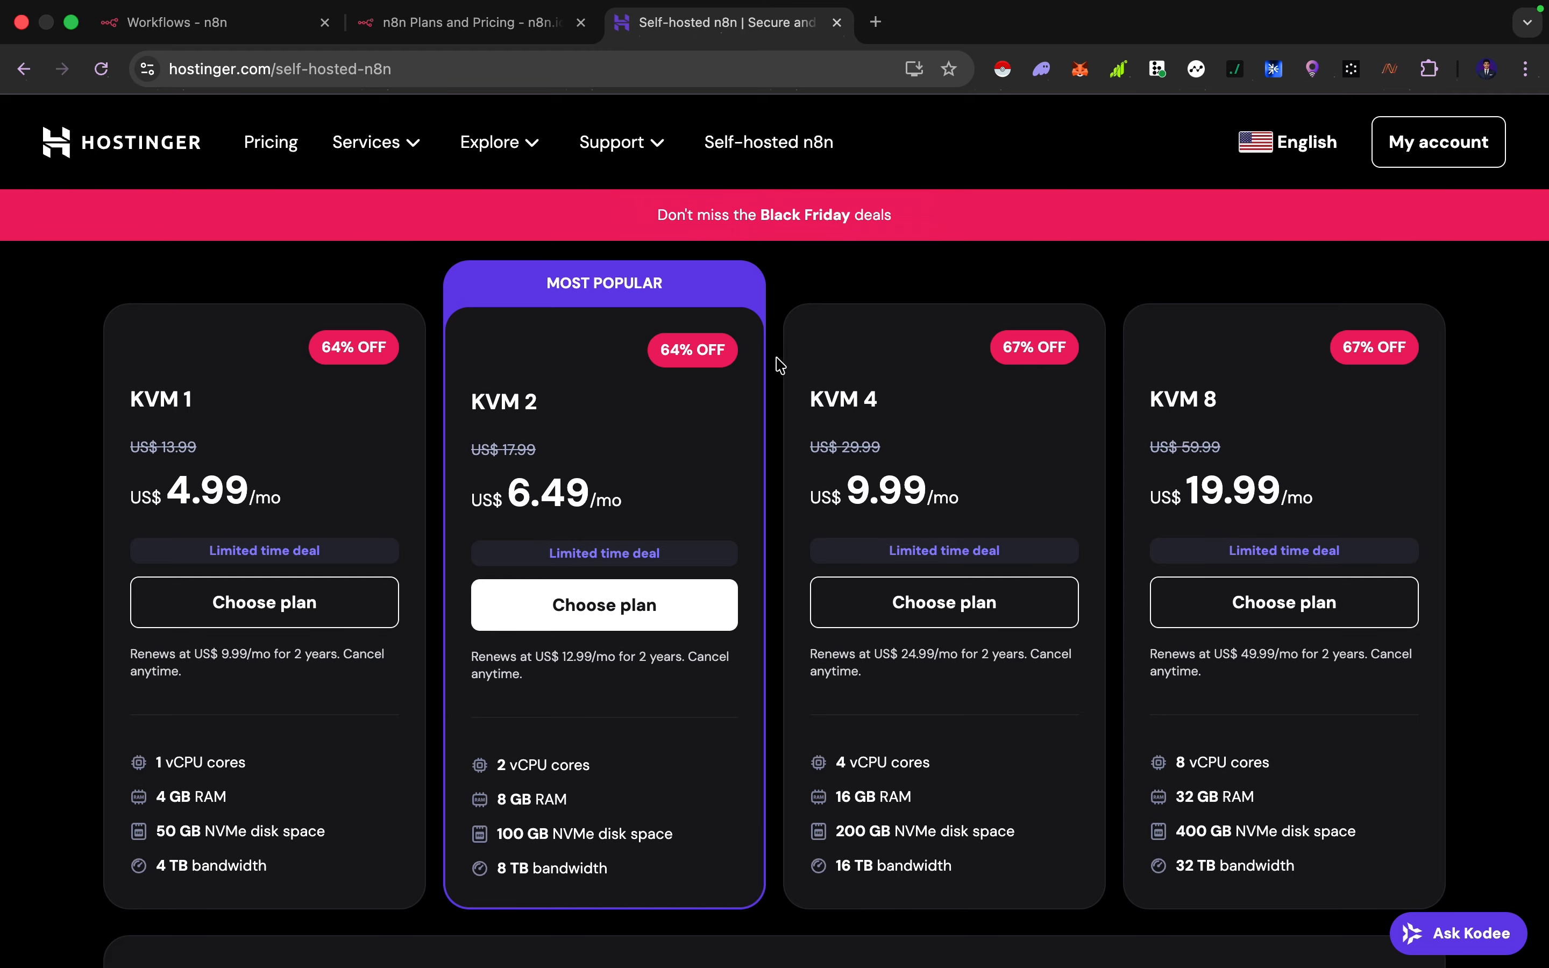
pyautogui.scroll(-2, 779, 359)
pyautogui.scroll(2, 778, 410)
pyautogui.scroll(1, 778, 423)
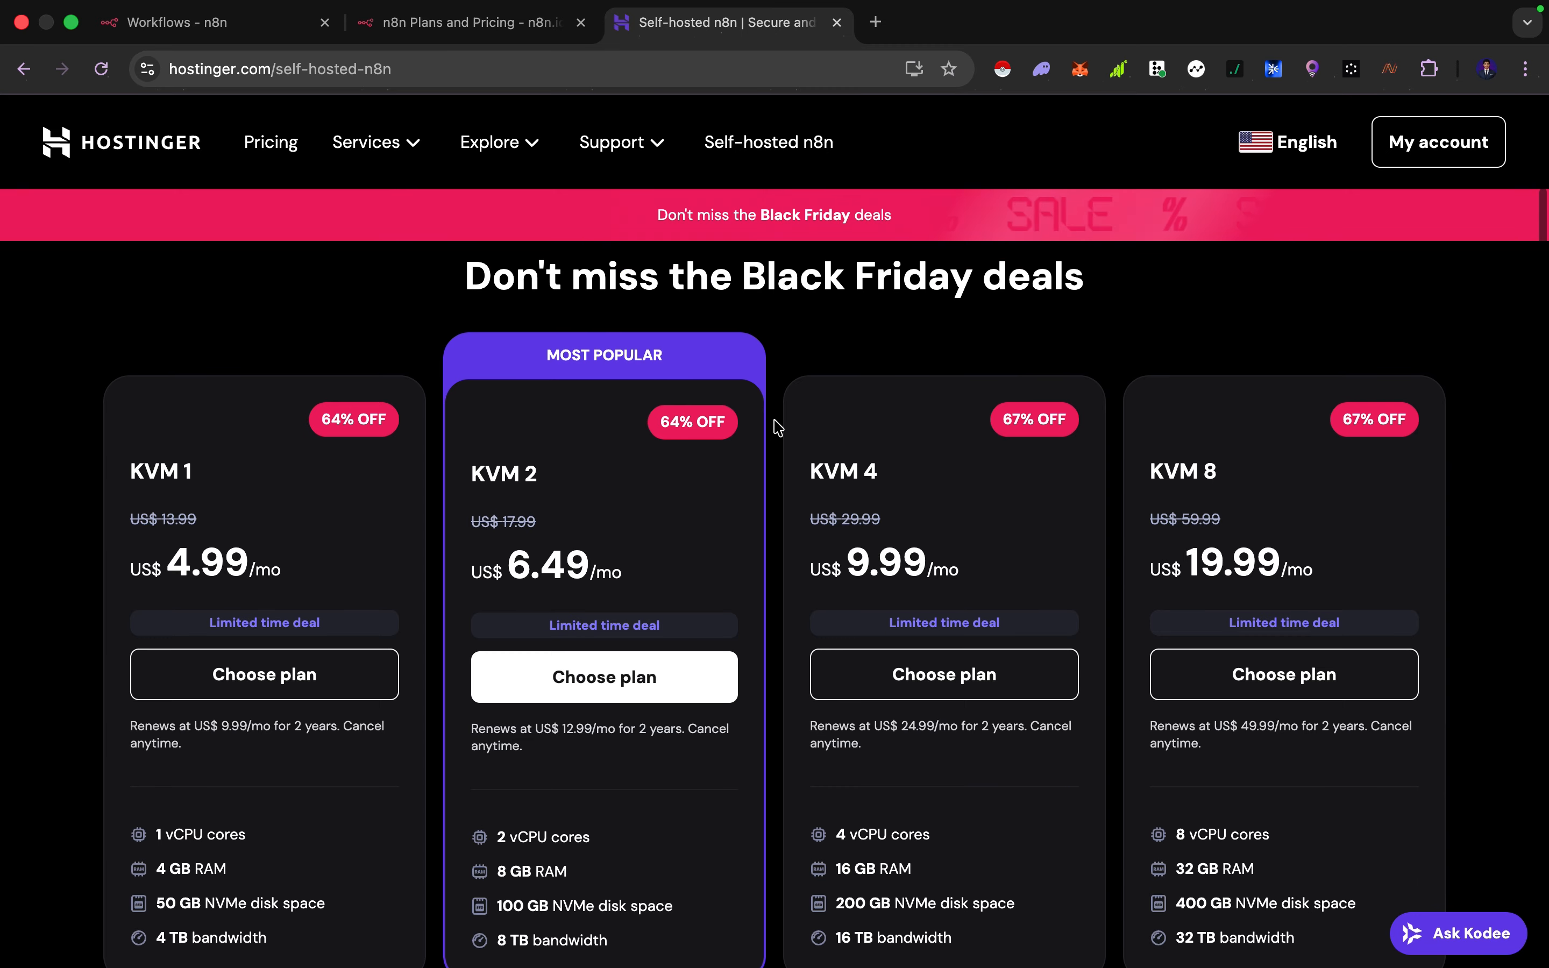
pyautogui.scroll(2, 778, 436)
pyautogui.scroll(5, 778, 441)
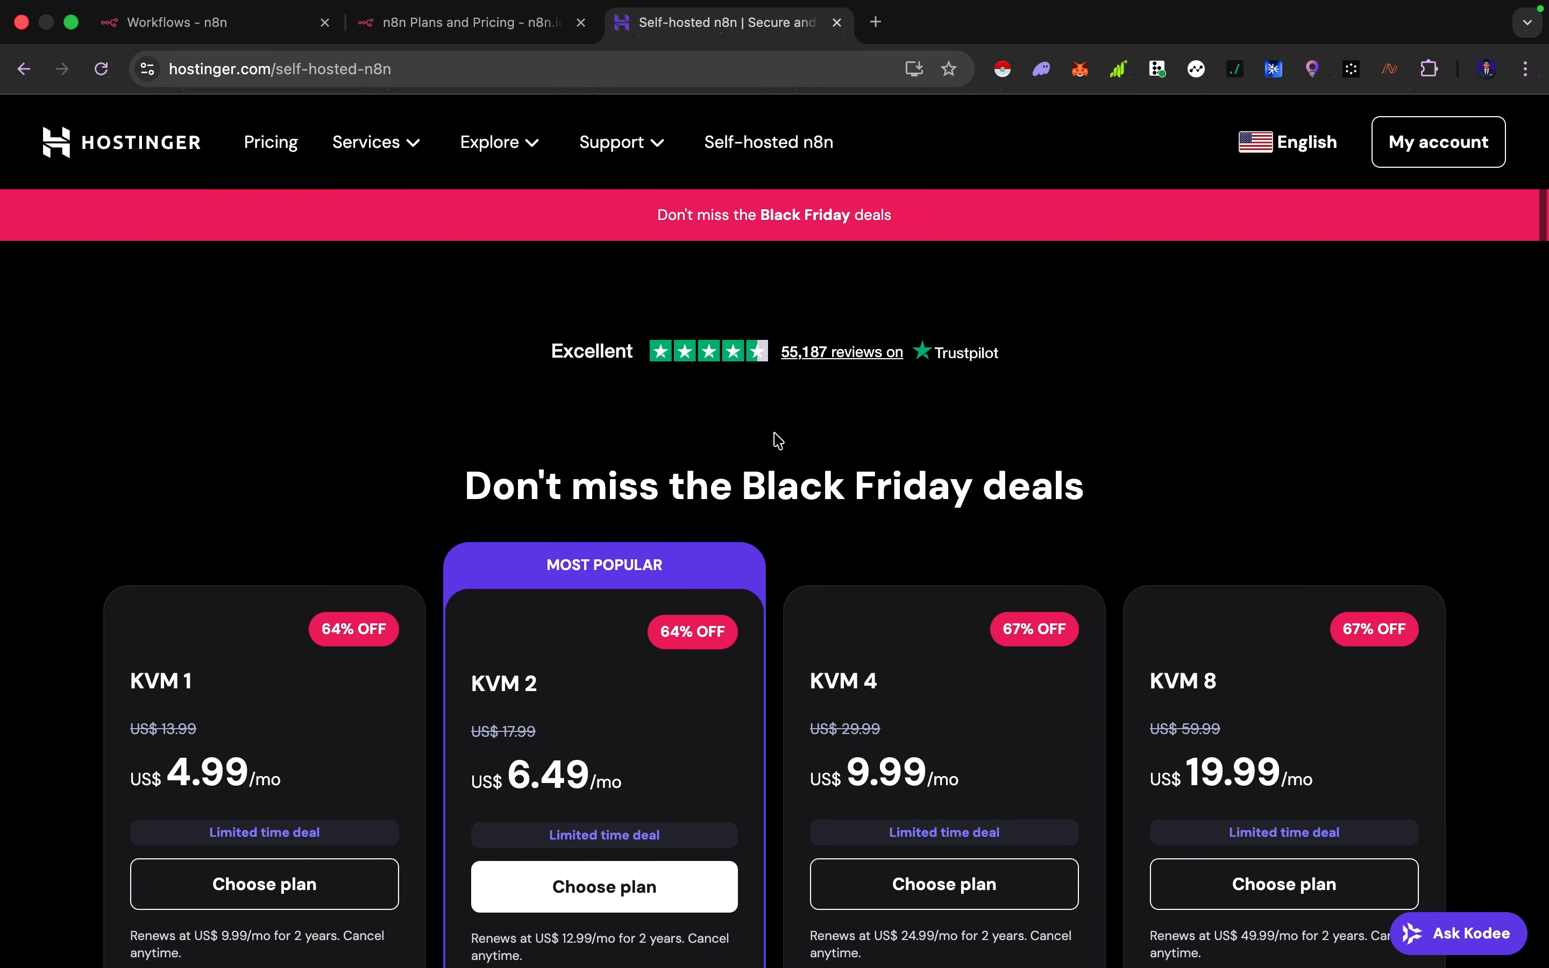
pyautogui.scroll(-5, 778, 441)
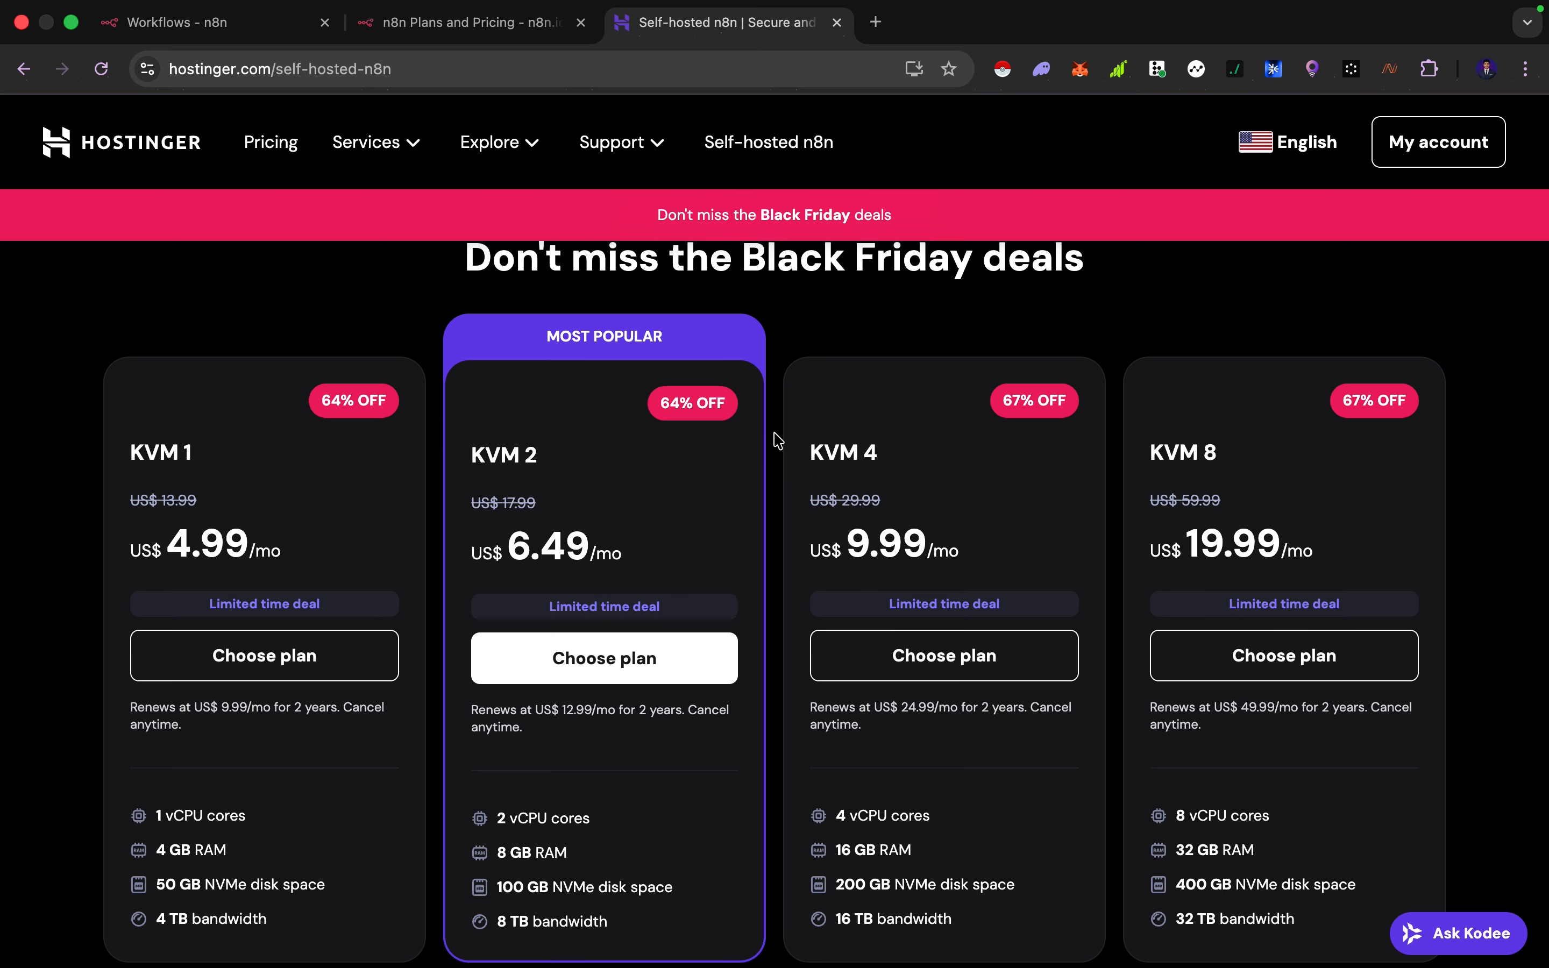
pyautogui.scroll(-1, 778, 440)
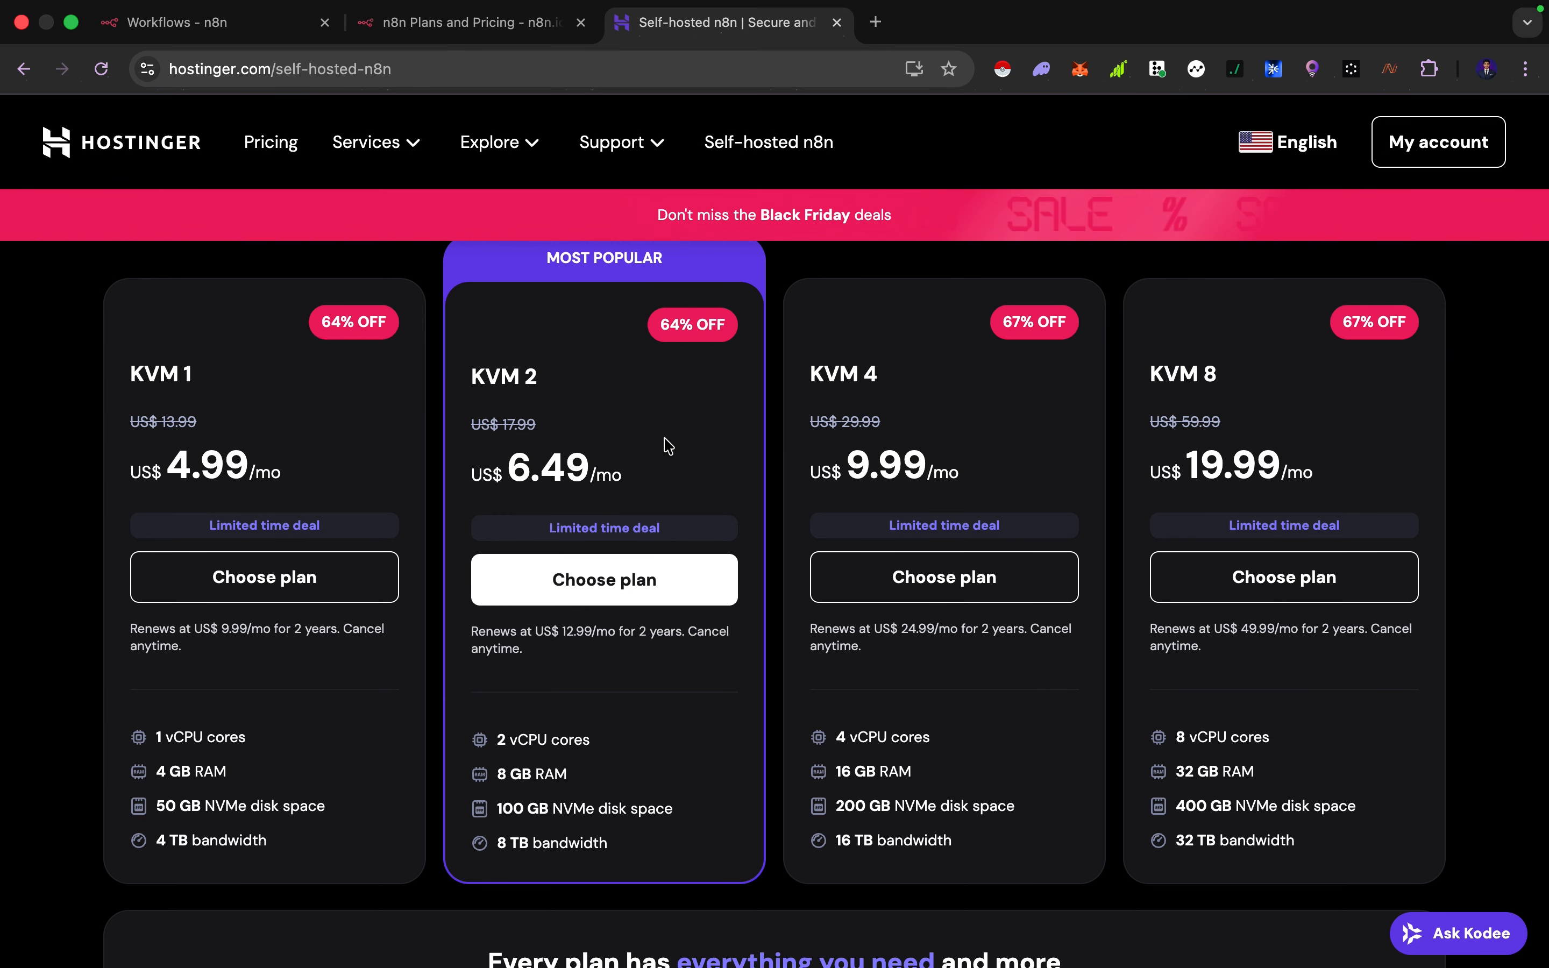
# Highlight the monthly price of the KVM 2 plan and examine its server resources.
pyautogui.moveTo(588, 468); pyautogui.dragTo(479, 470)
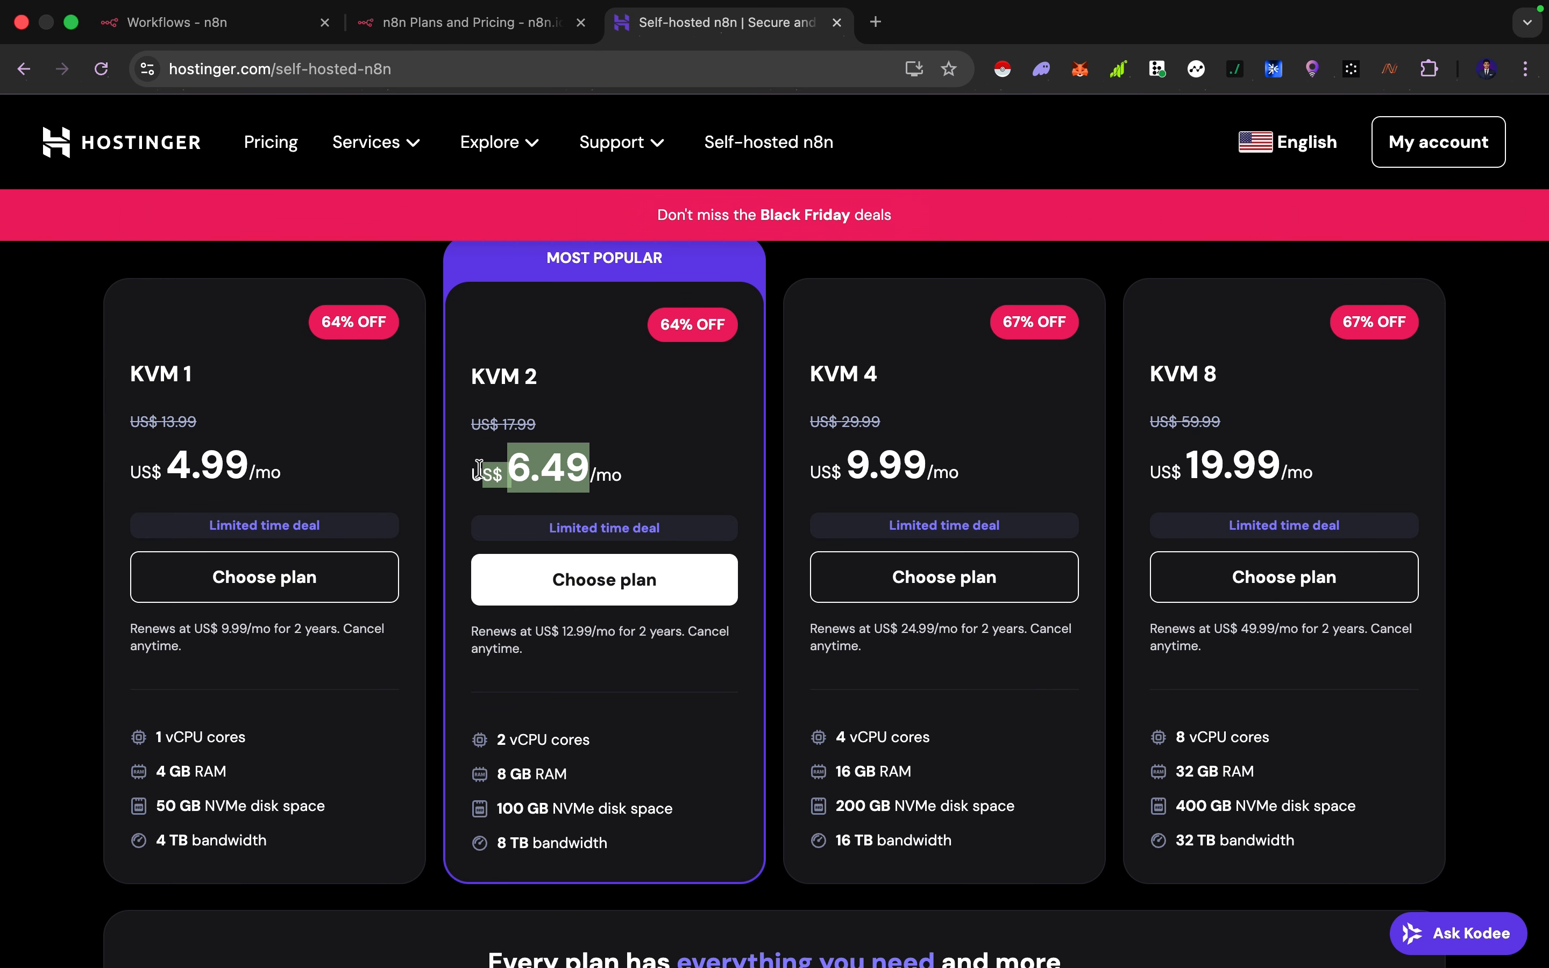
pyautogui.click(478, 469)
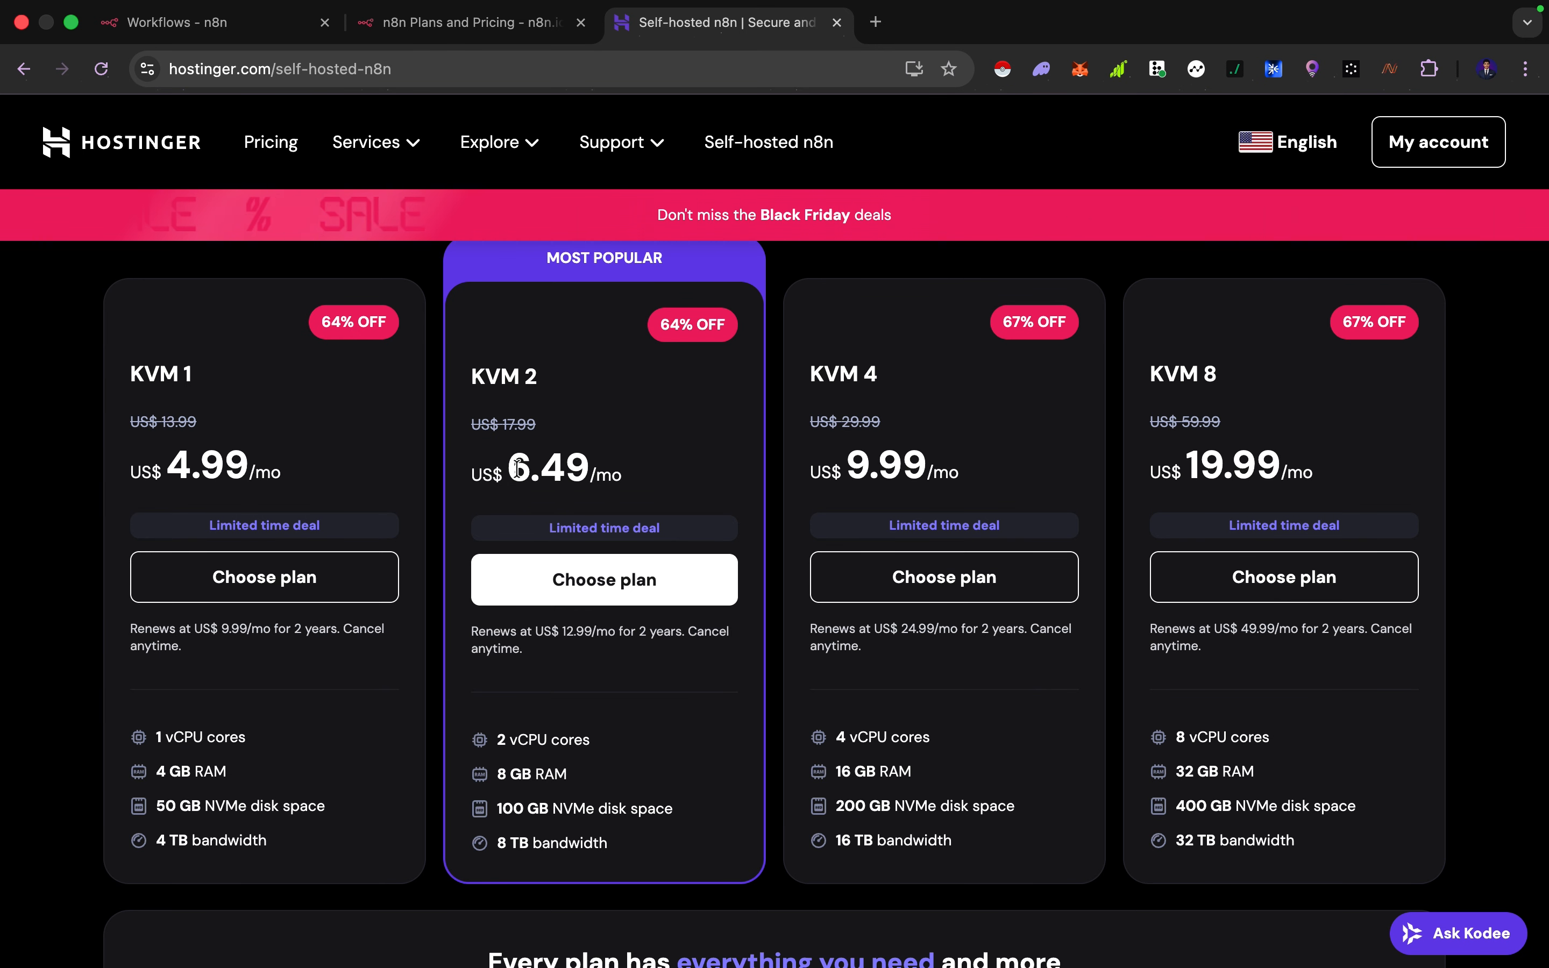
pyautogui.moveTo(588, 463); pyautogui.dragTo(478, 470)
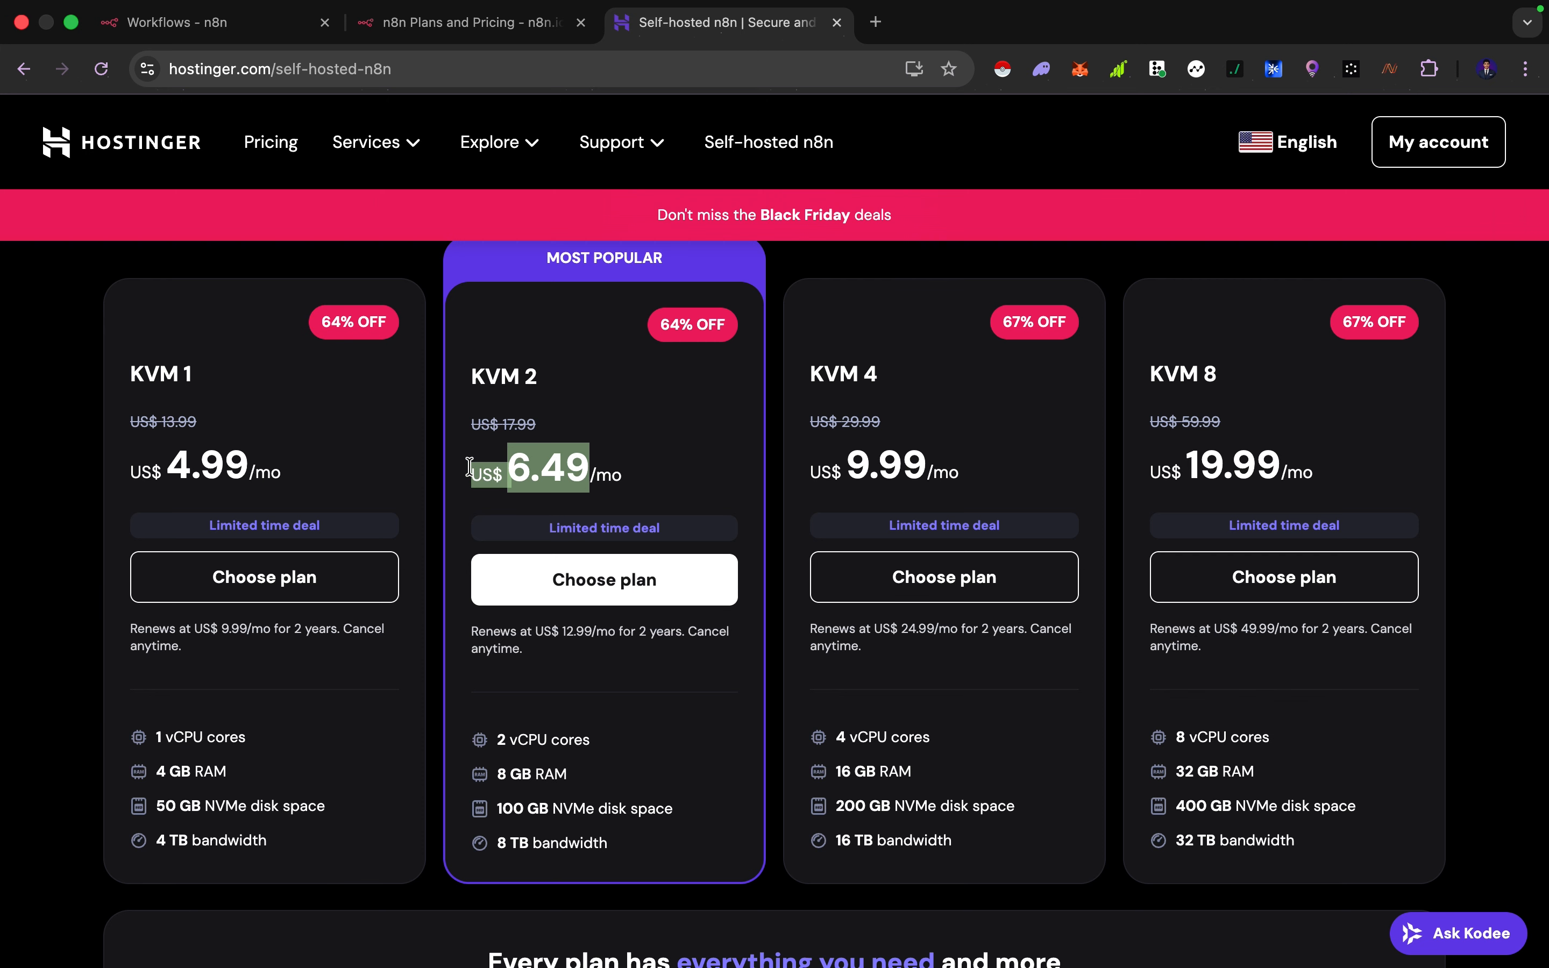
pyautogui.click(552, 468)
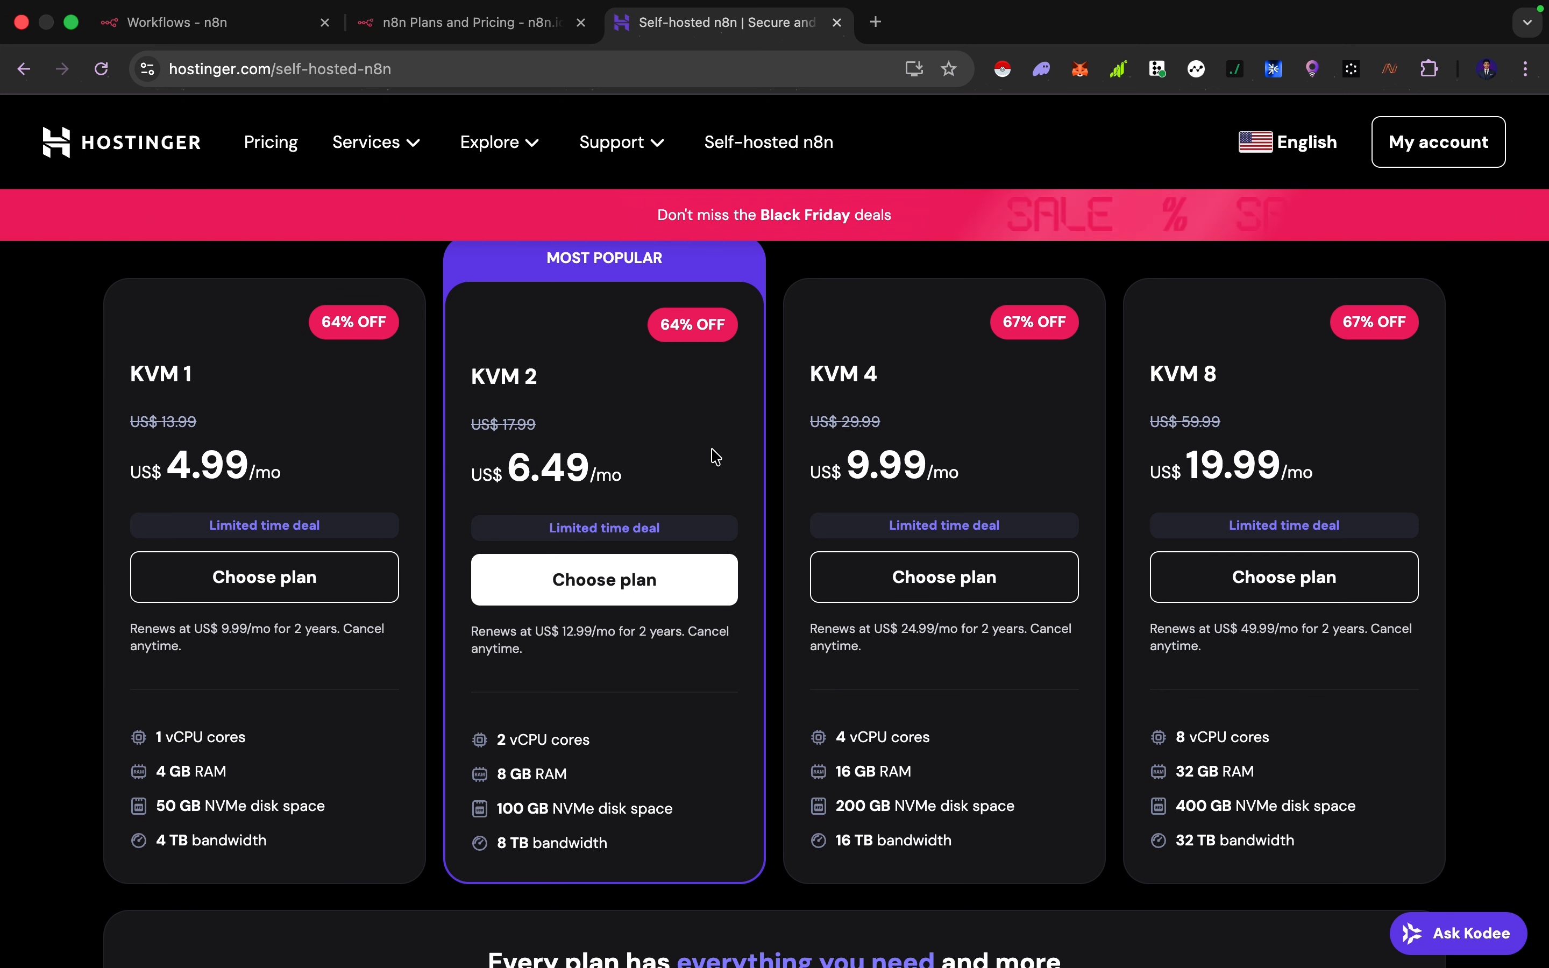
pyautogui.scroll(-3, 759, 647)
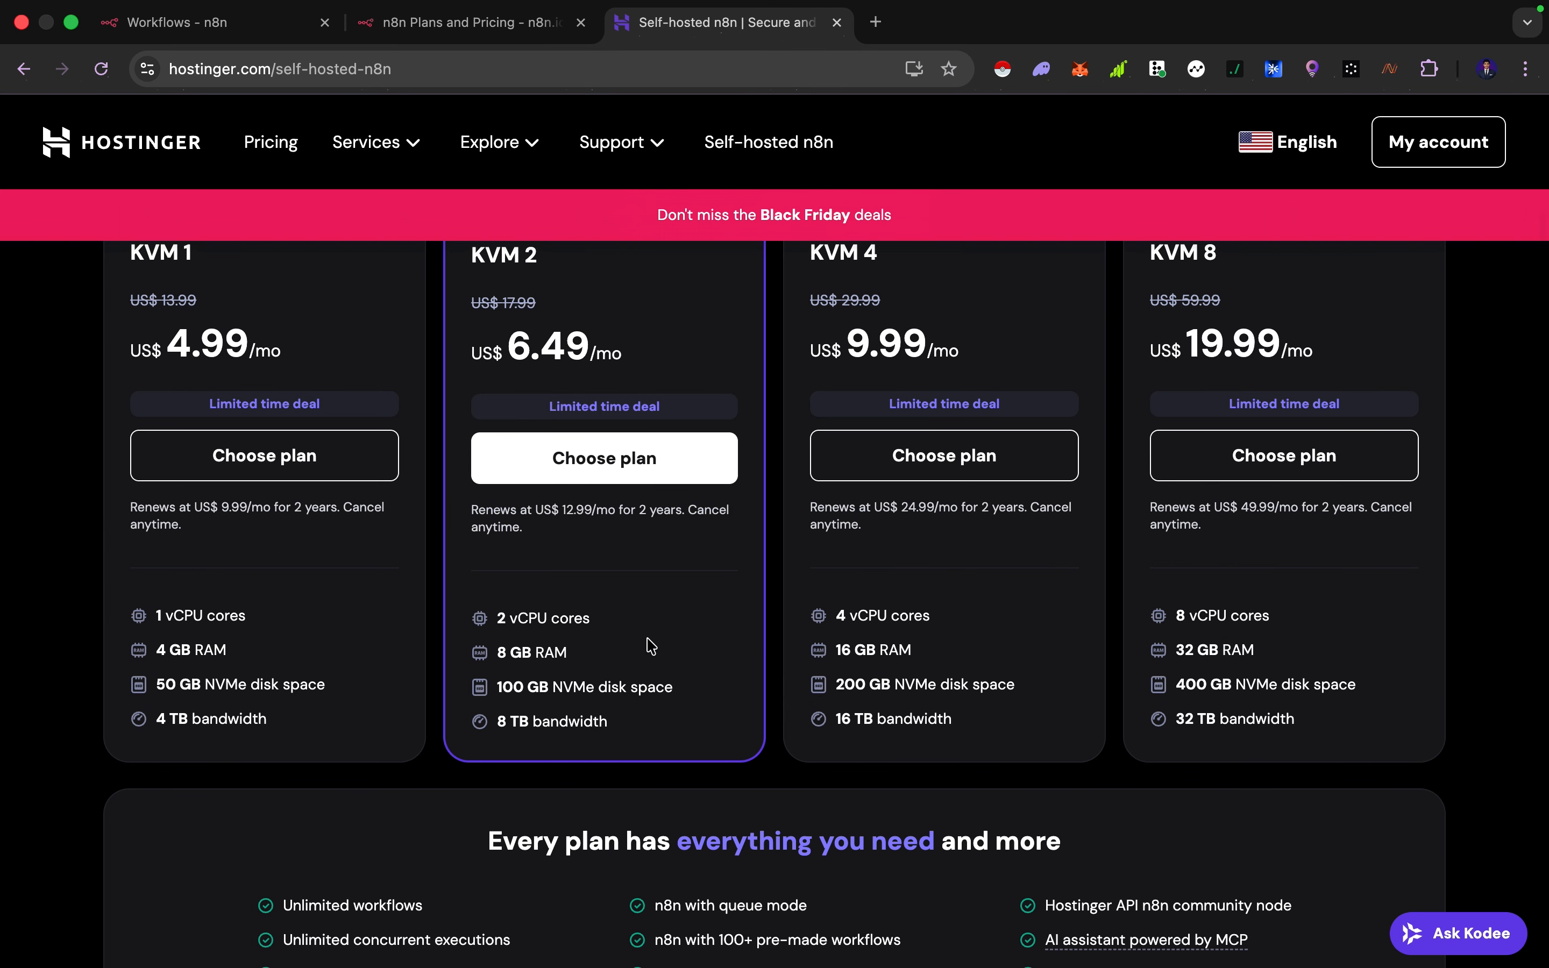
pyautogui.scroll(2, 660, 678)
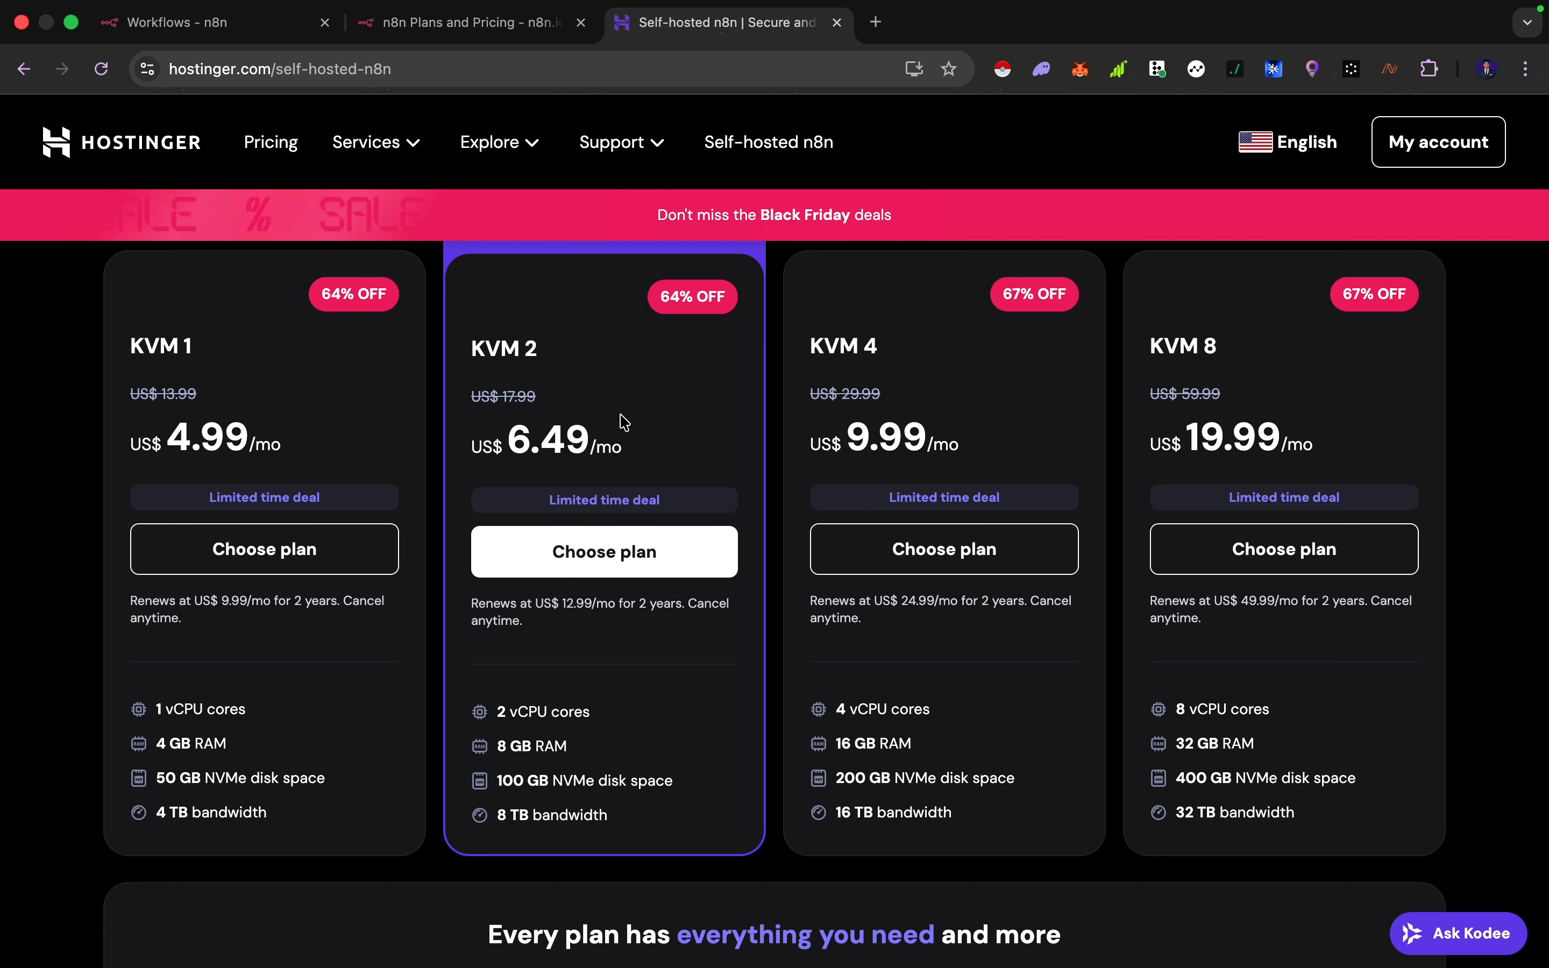
pyautogui.scroll(1, 623, 423)
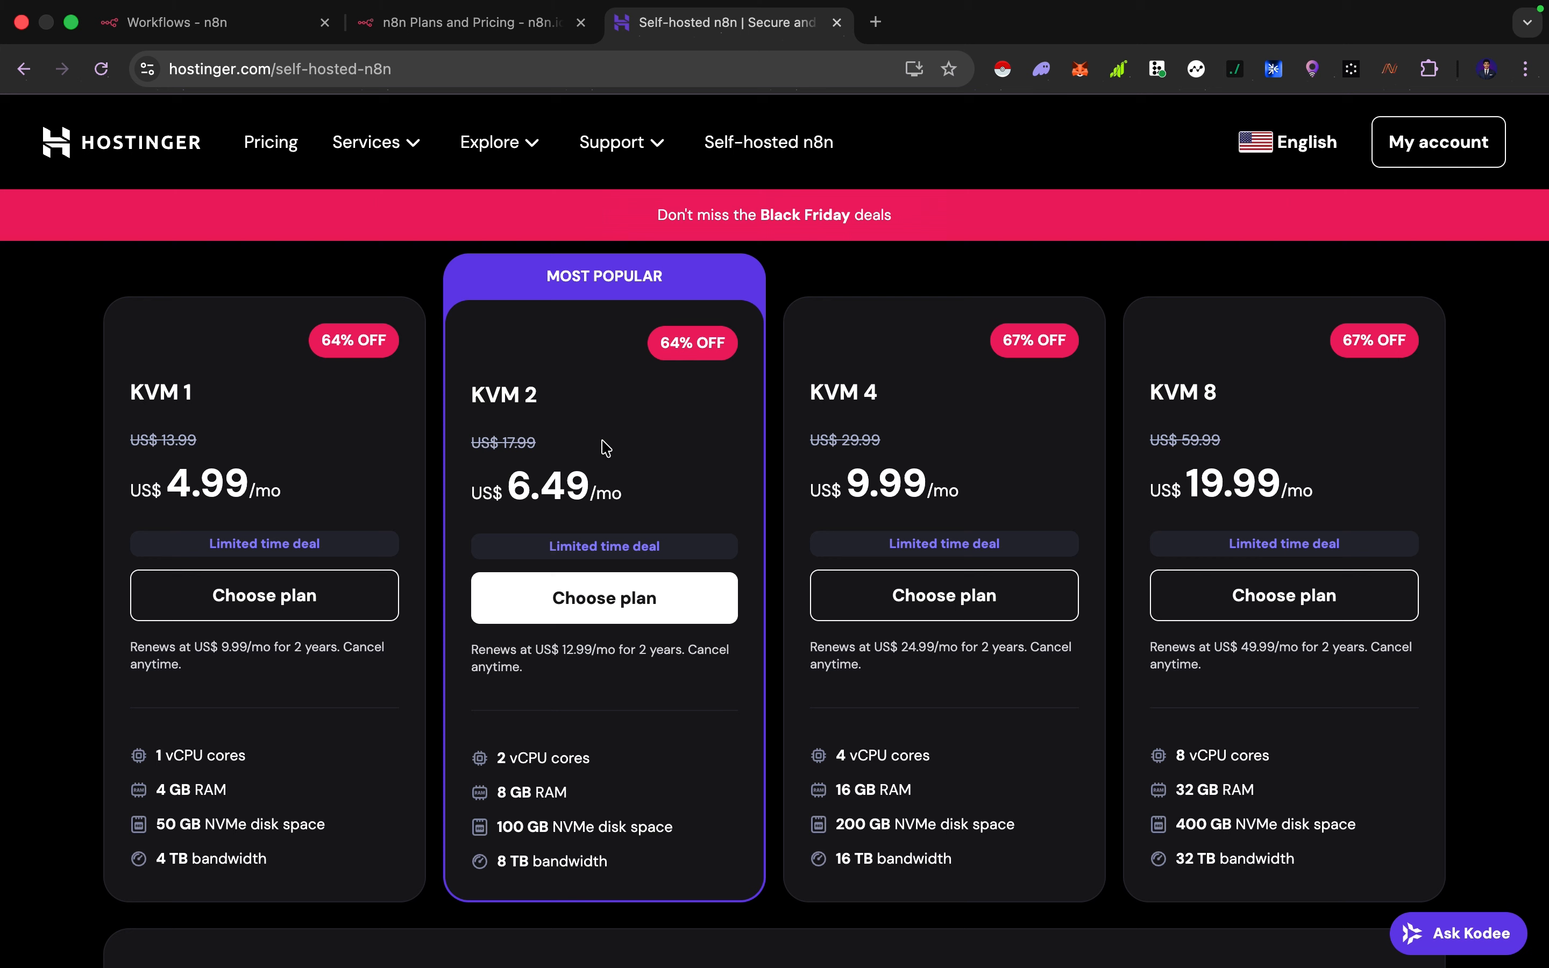
# Compare the n8n pricing page's plans with the monthly price of Hostinger's KVM 2 plan.
pyautogui.click(514, 23)
pyautogui.scroll(5, 952, 365)
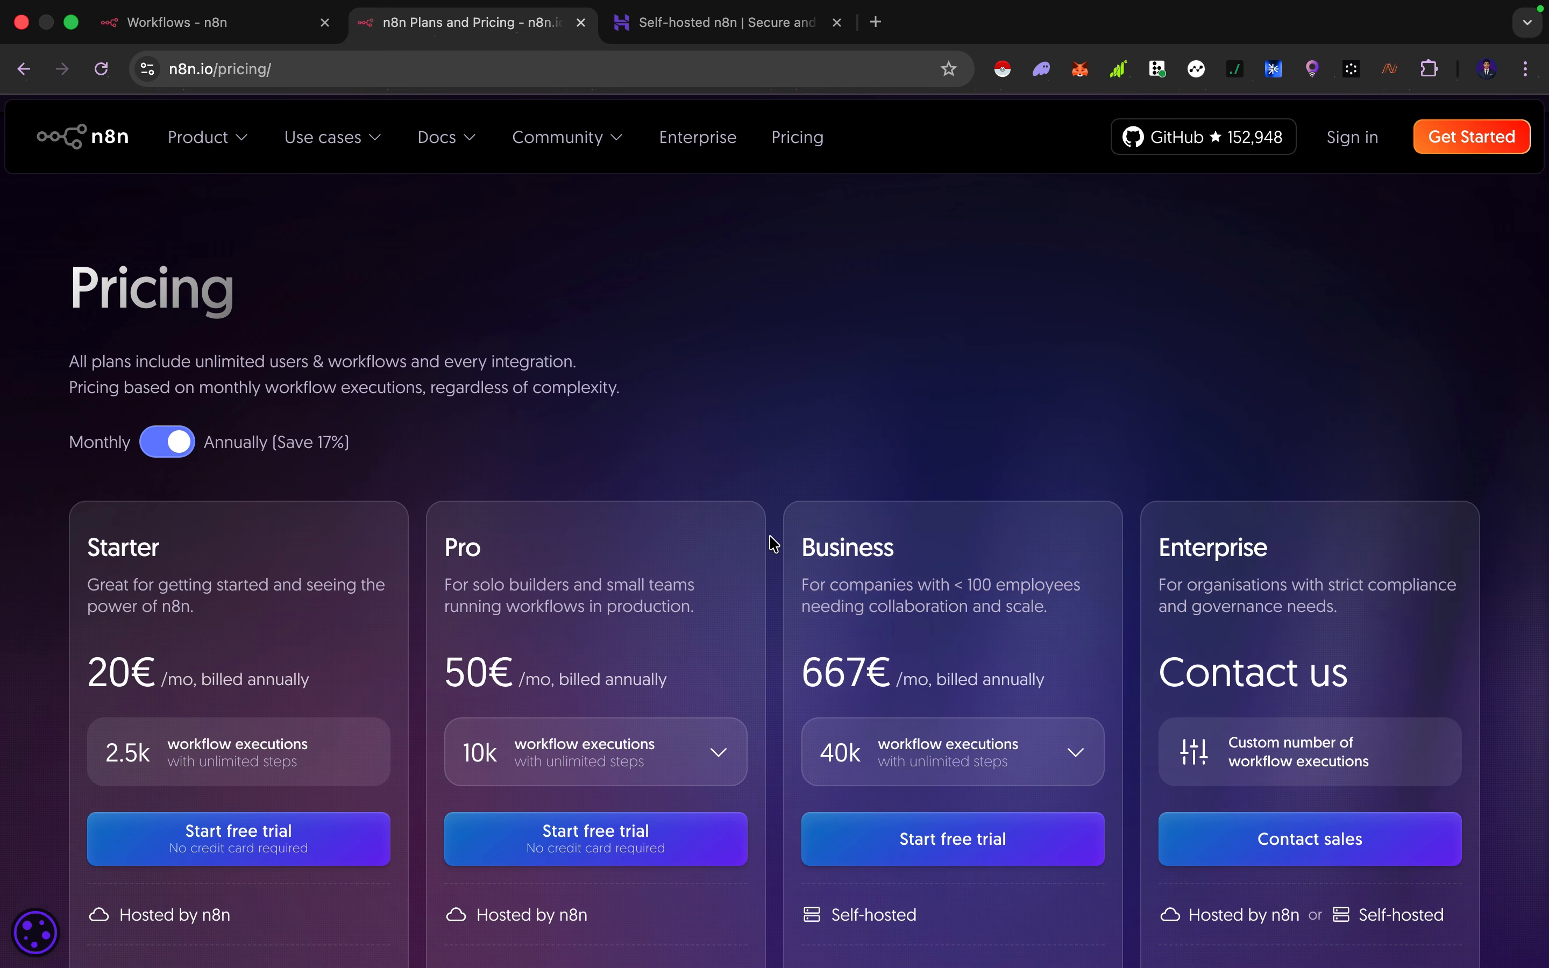
pyautogui.scroll(-4, 774, 544)
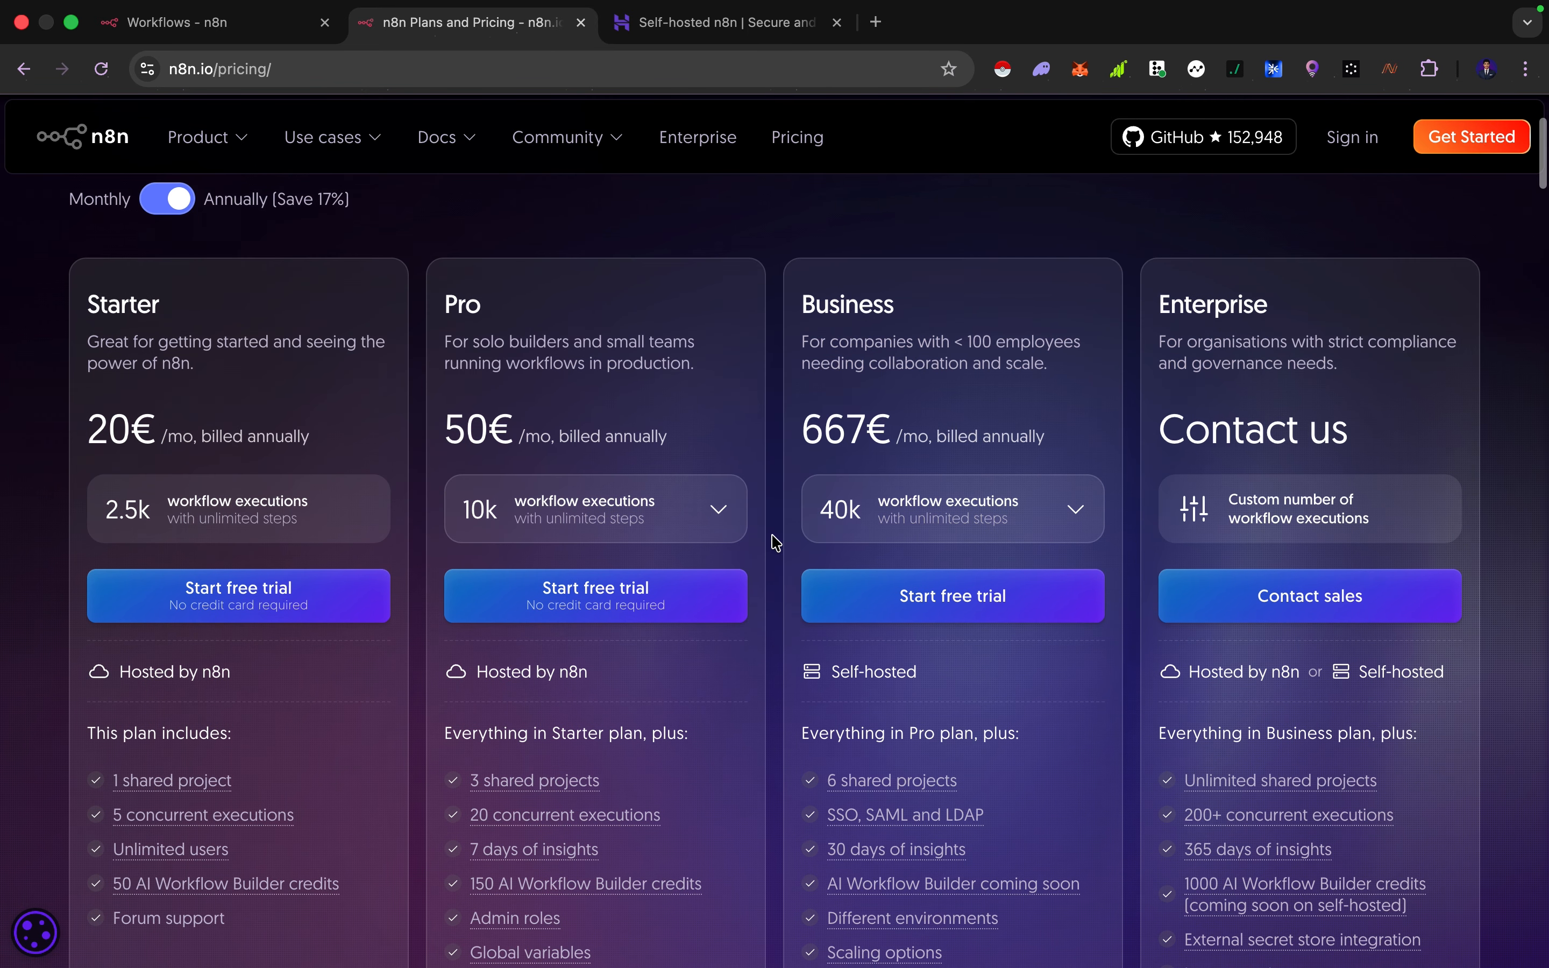
pyautogui.scroll(4, 775, 545)
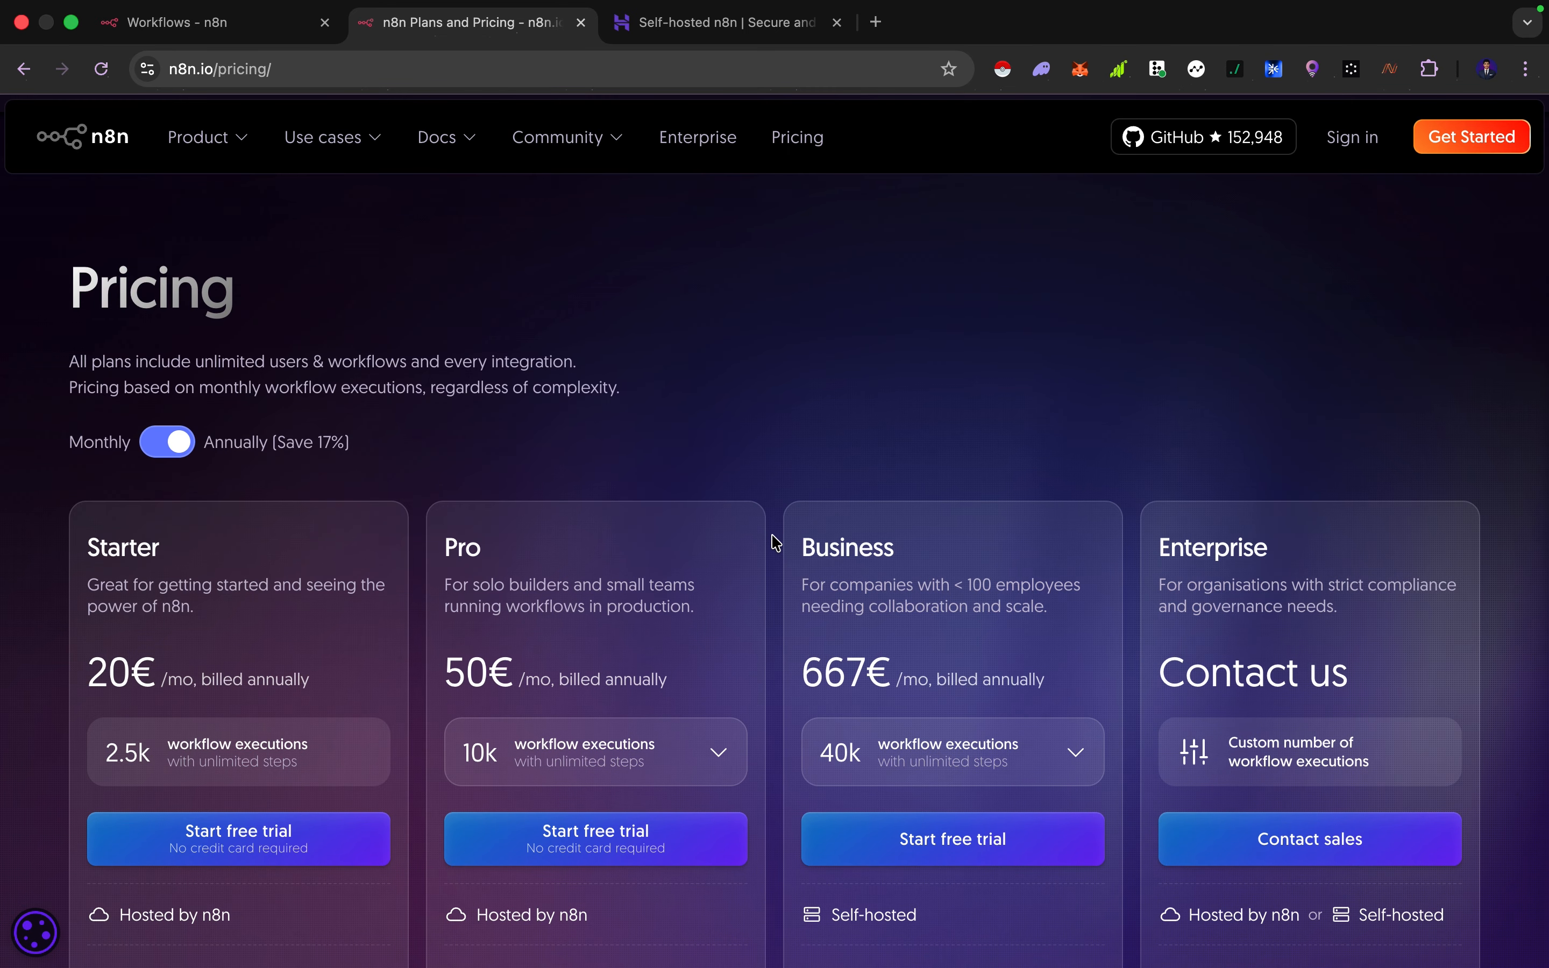
pyautogui.click(690, 25)
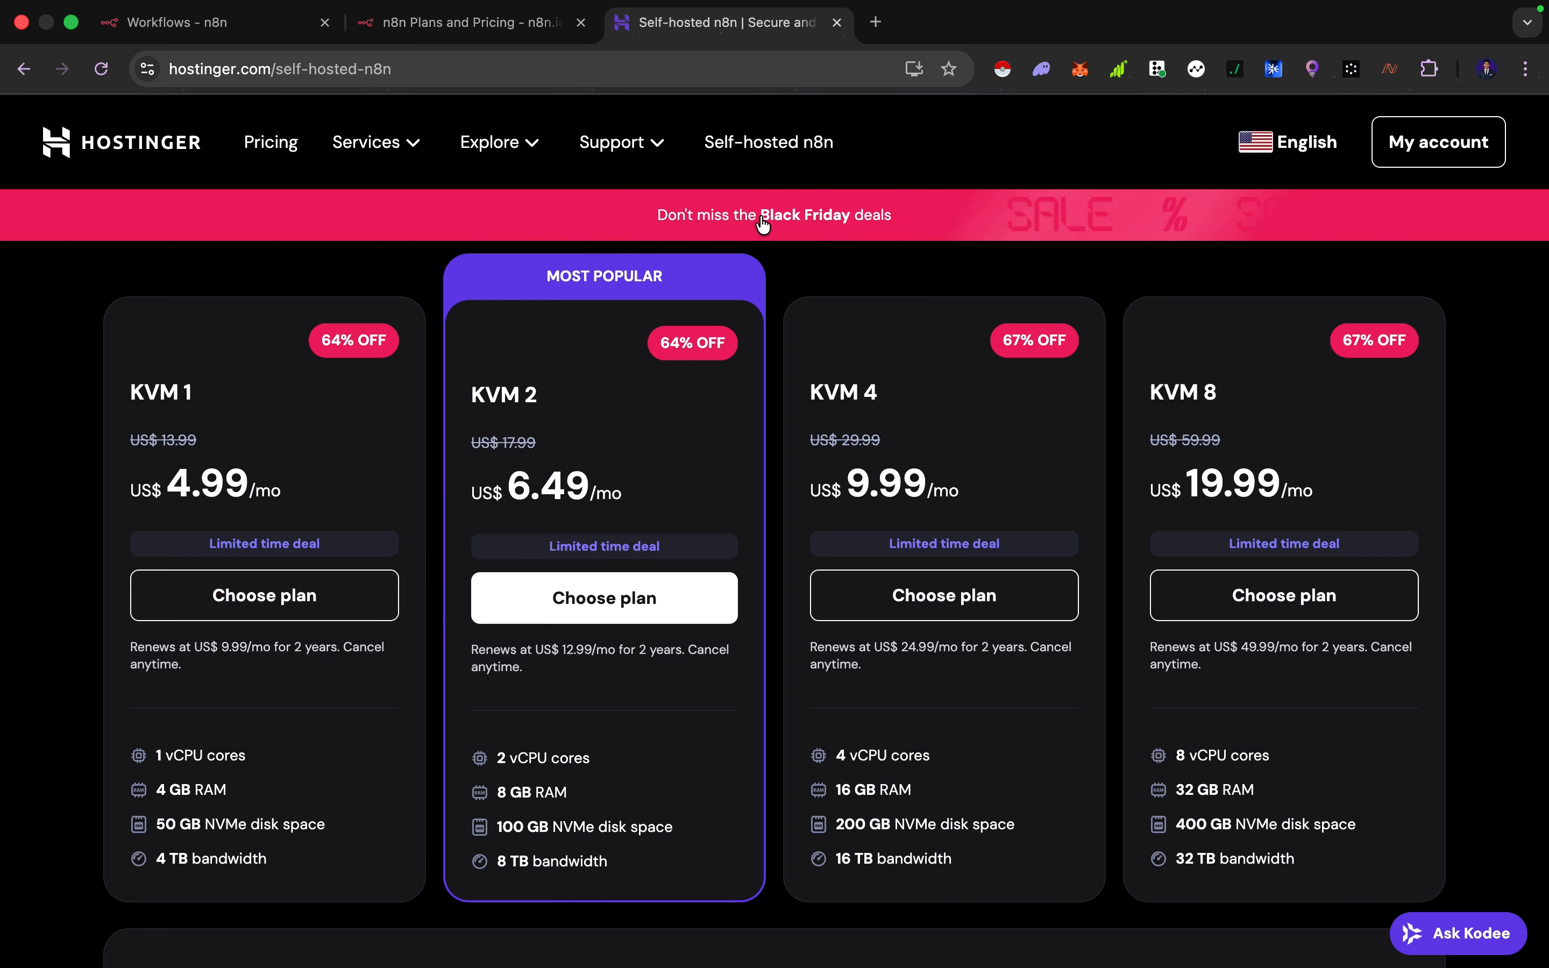
pyautogui.scroll(1, 780, 279)
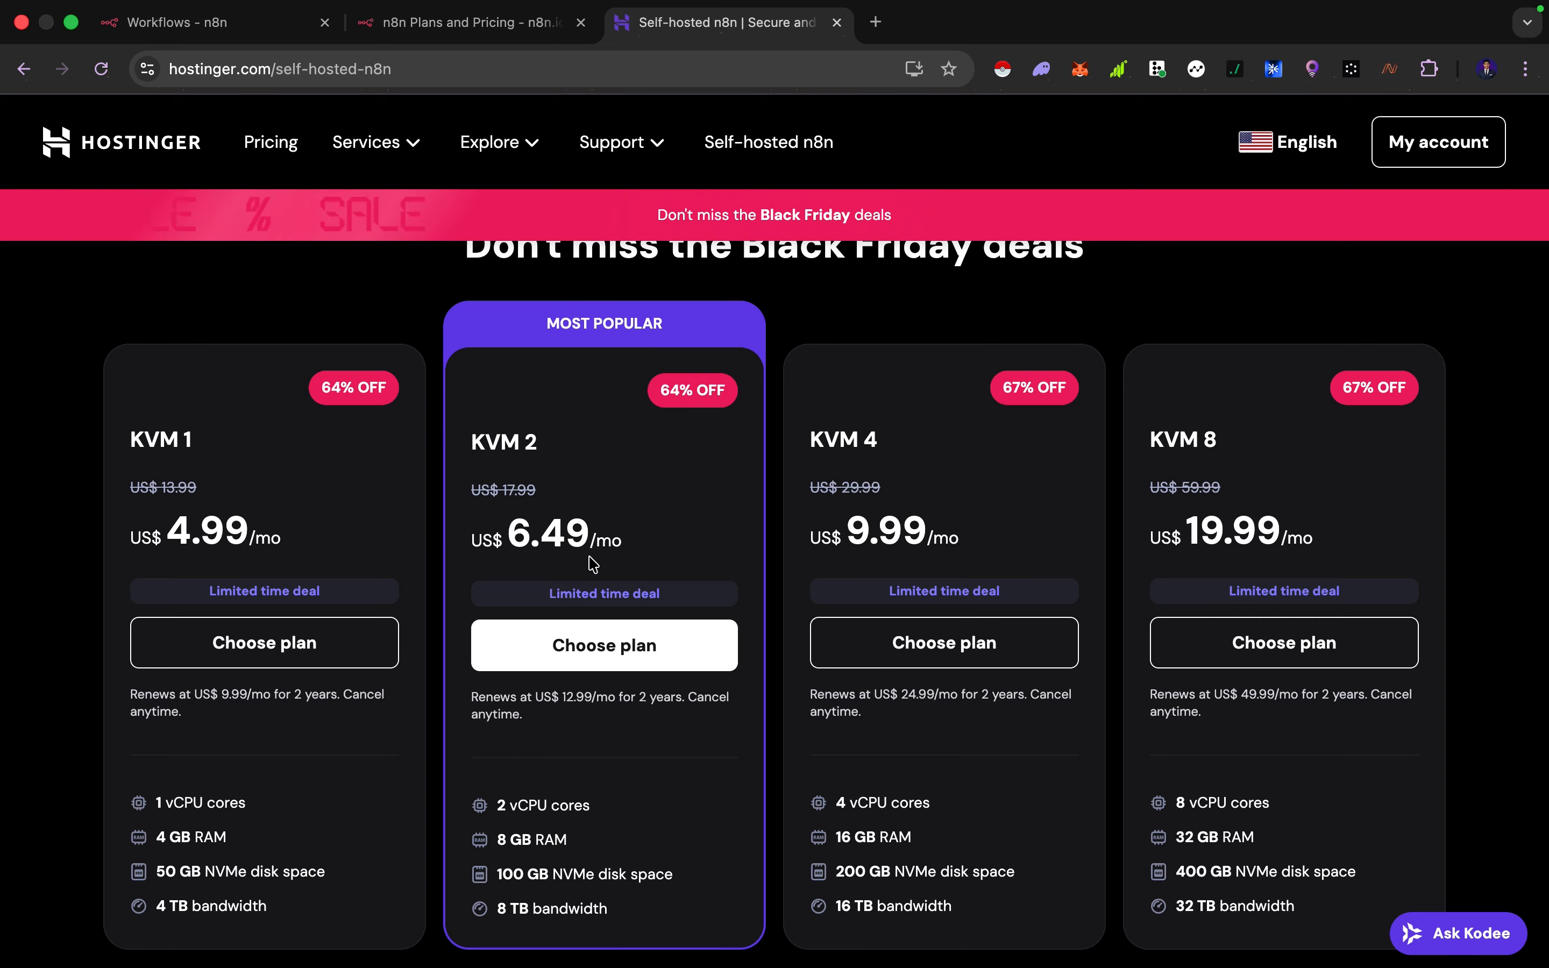
pyautogui.moveTo(588, 550); pyautogui.dragTo(504, 528)
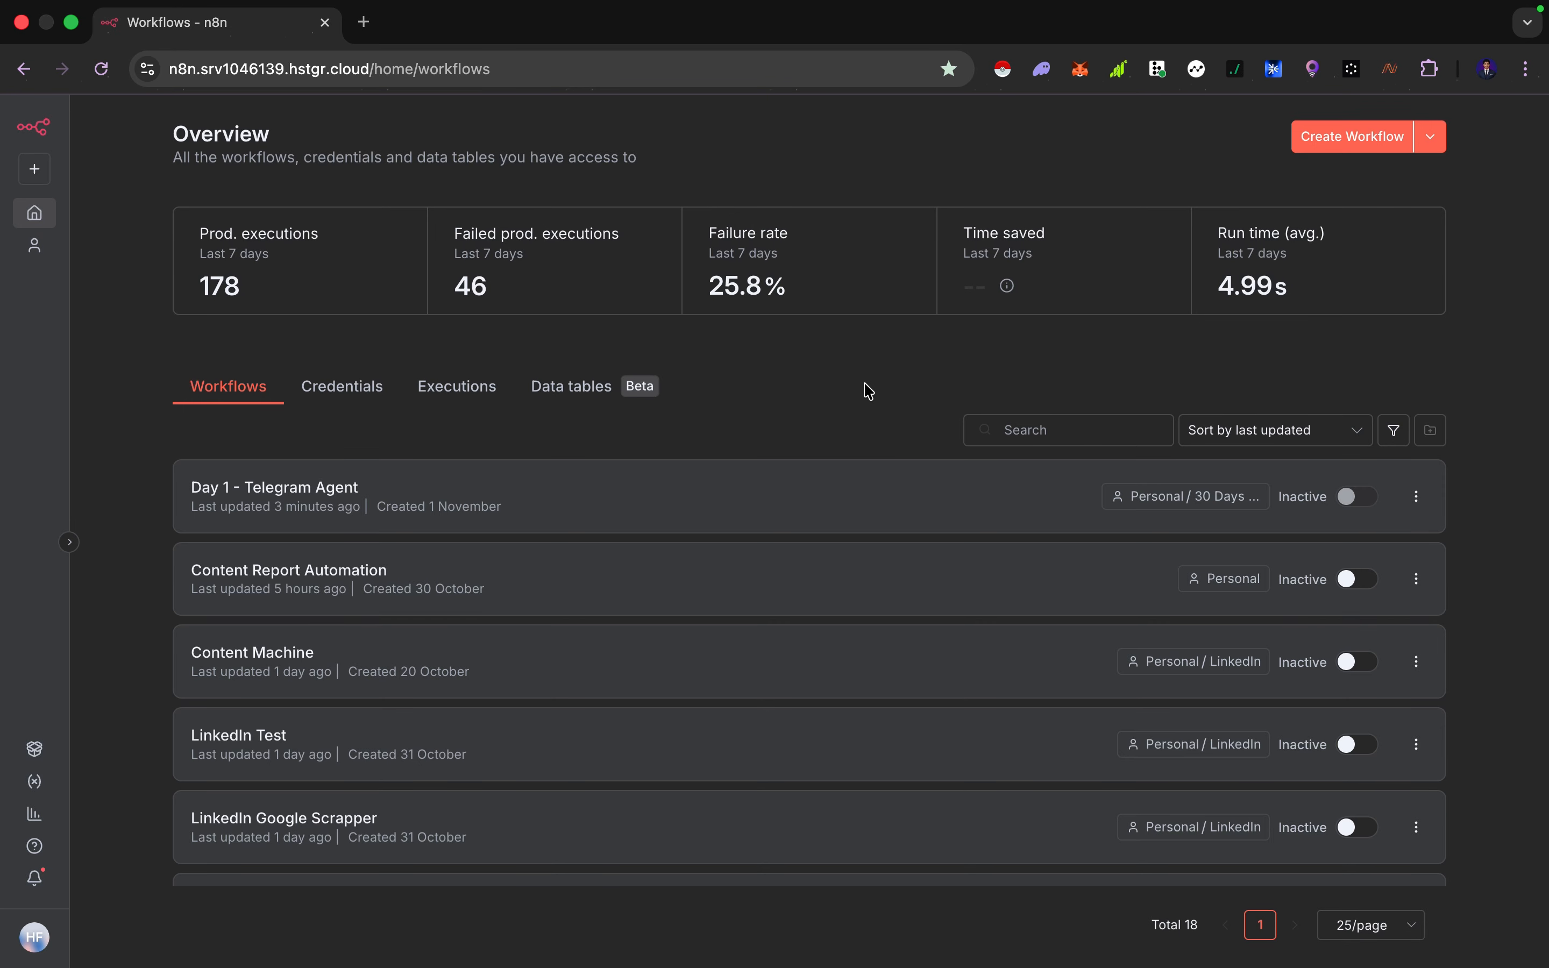
# Open the "Day 1 - Telegram Agent" workflow from the n8n workflows overview.
pyautogui.scroll(-5, 851, 627)
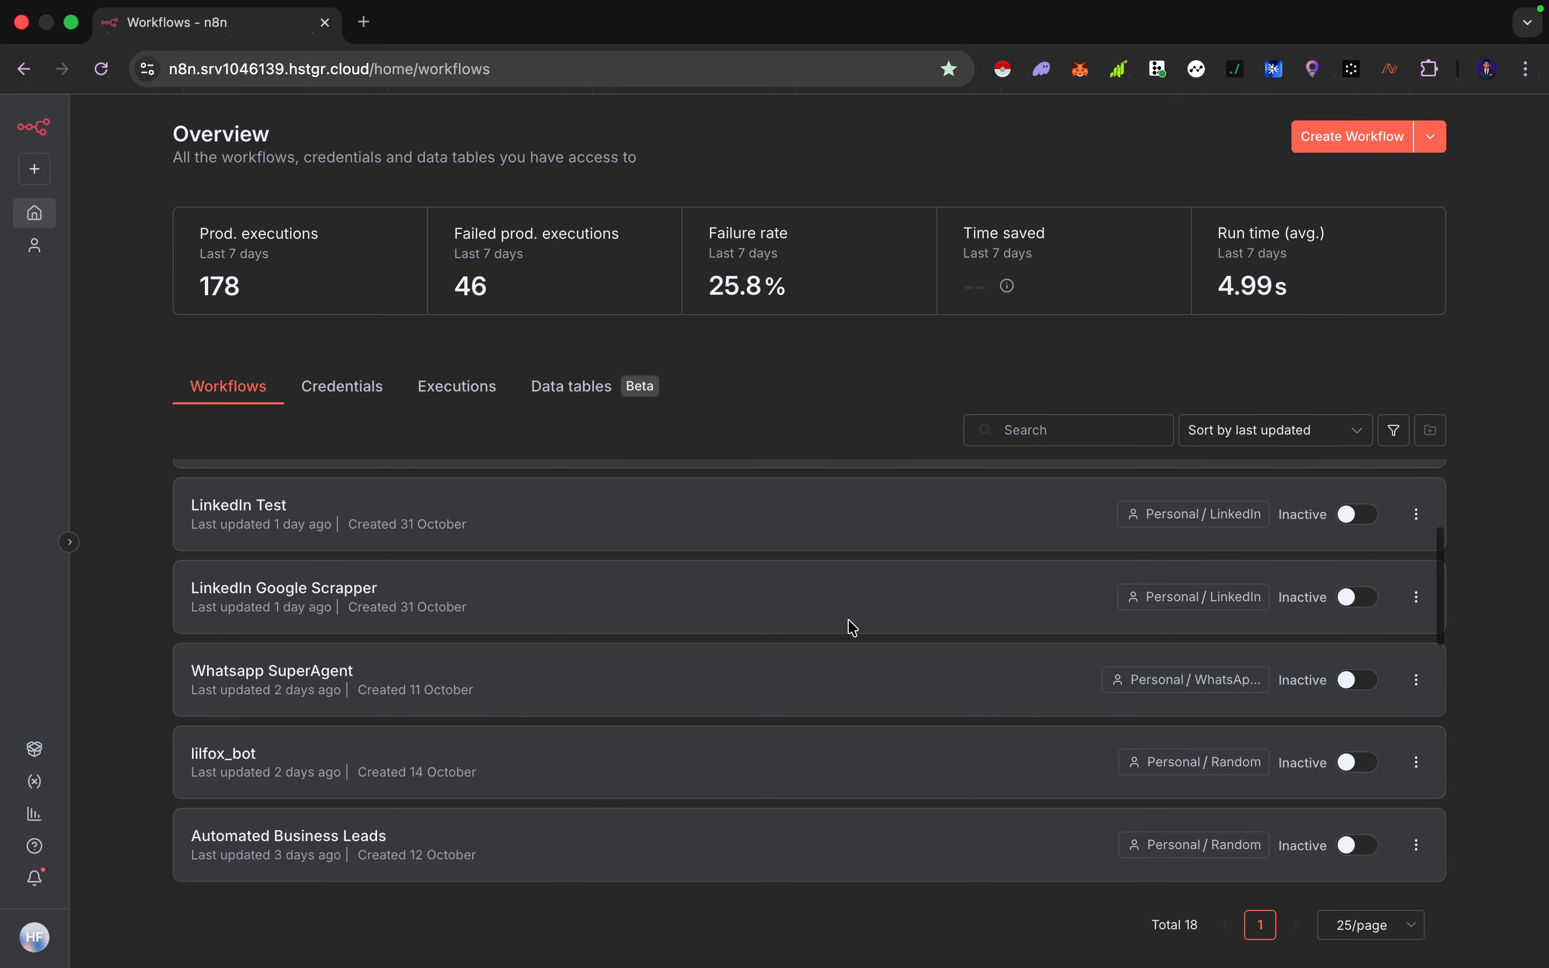
pyautogui.scroll(5, 851, 626)
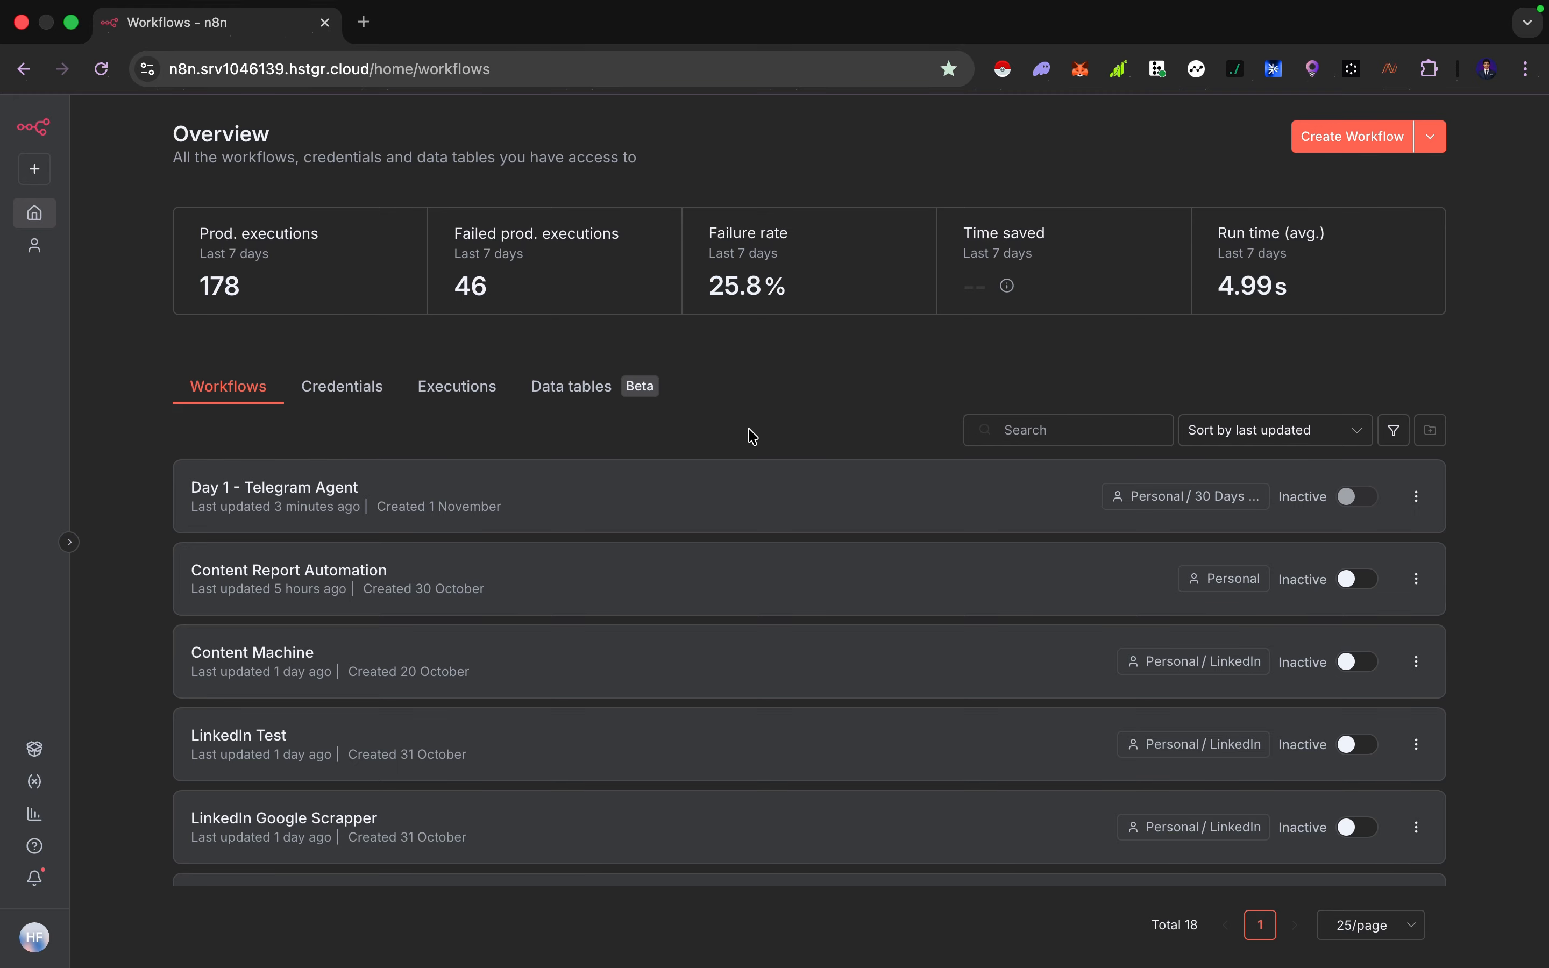
pyautogui.click(755, 512)
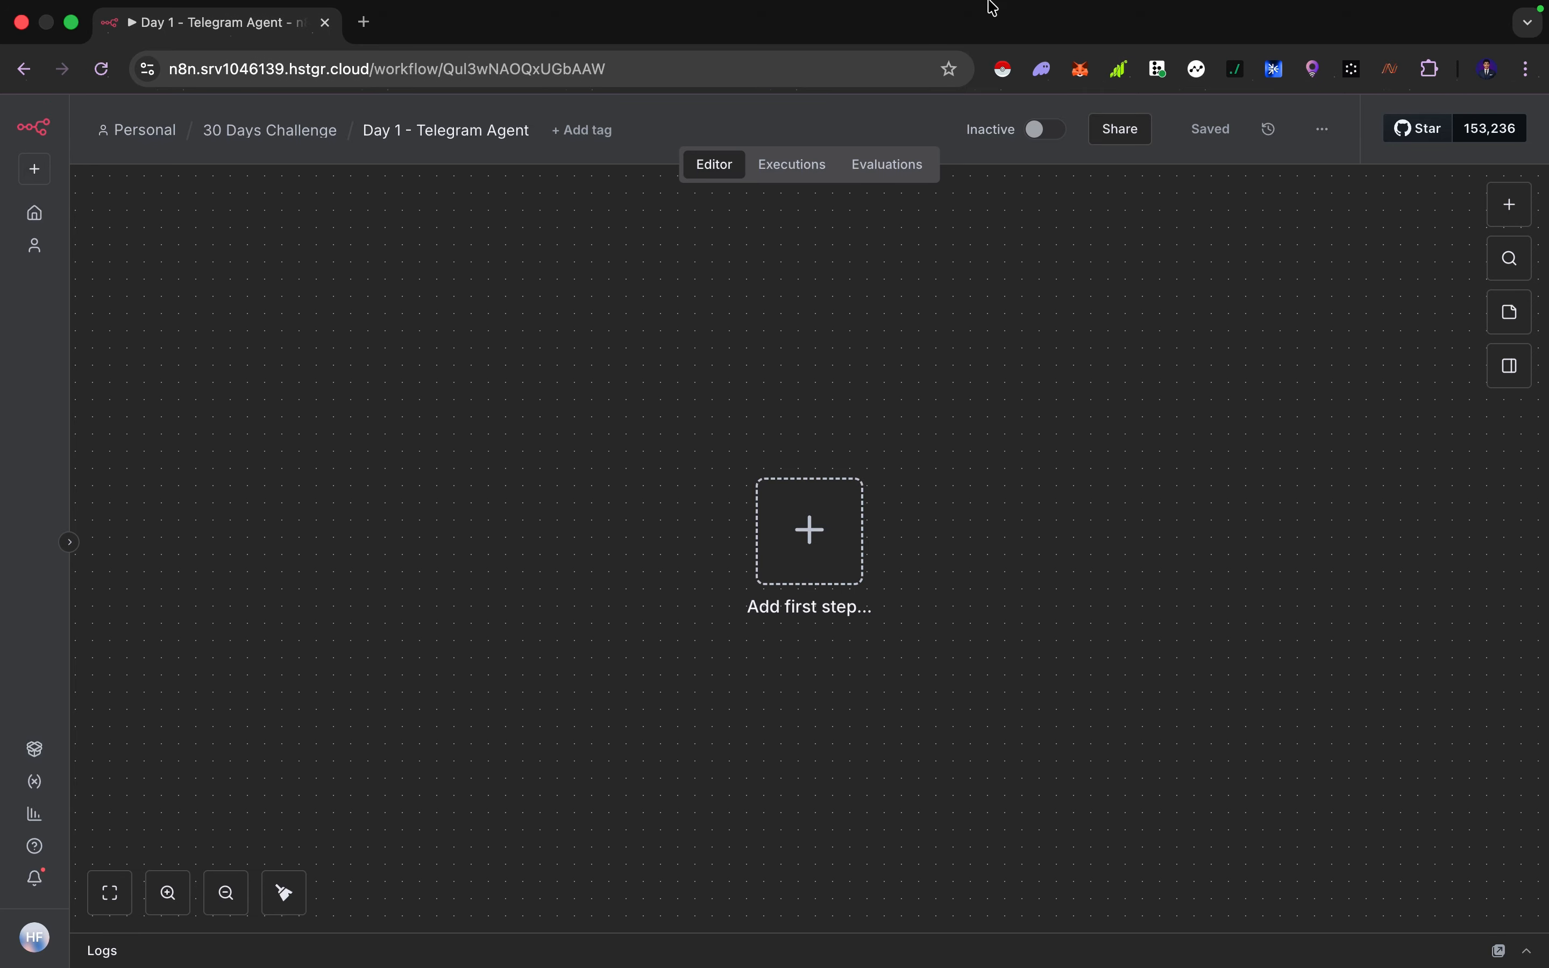
pyautogui.moveTo(993, 6)
pyautogui.hscroll(4, 979, 541)
pyautogui.scroll(-2, 979, 541)
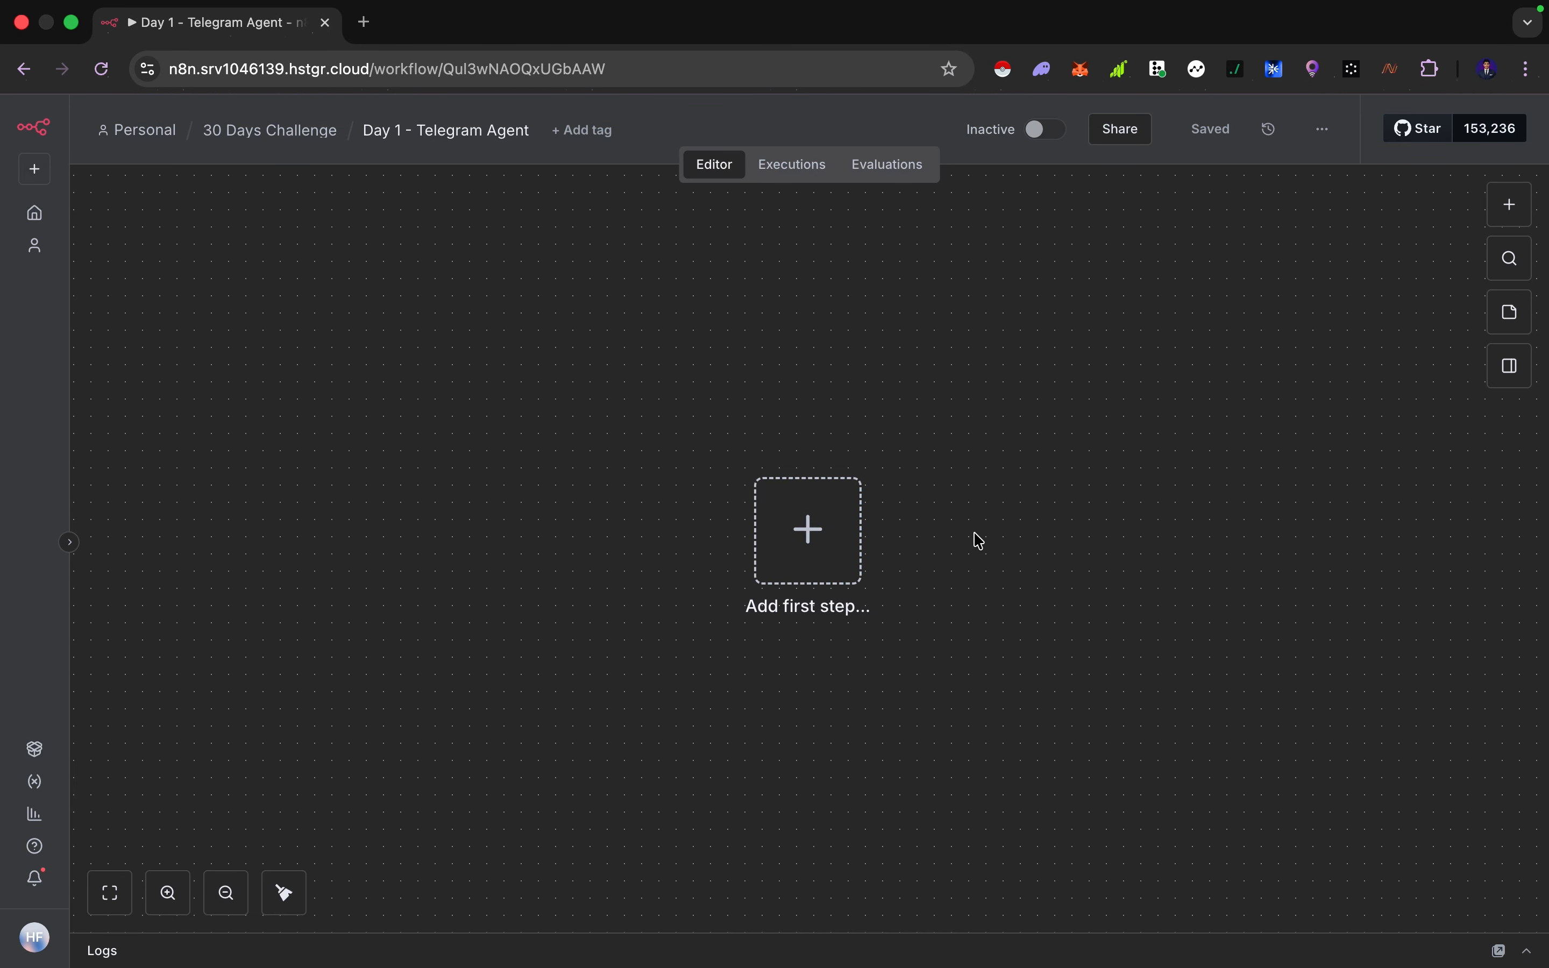
pyautogui.hscroll(-5, 980, 542)
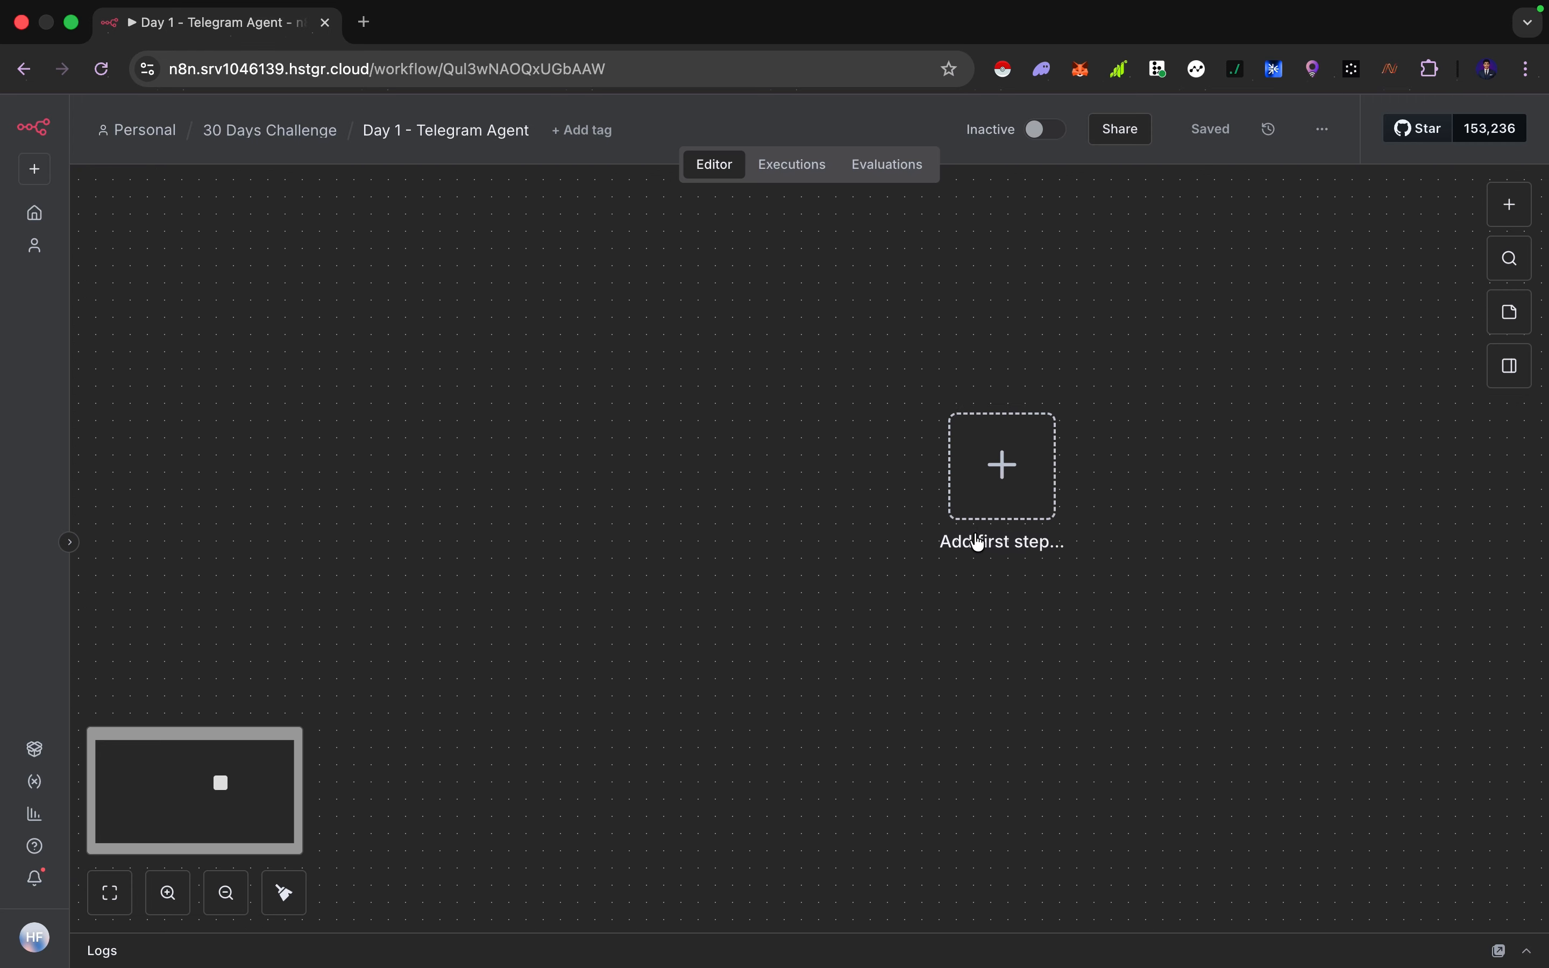
pyautogui.scroll(2, 977, 541)
pyautogui.hscroll(1, 976, 541)
pyautogui.click(889, 579)
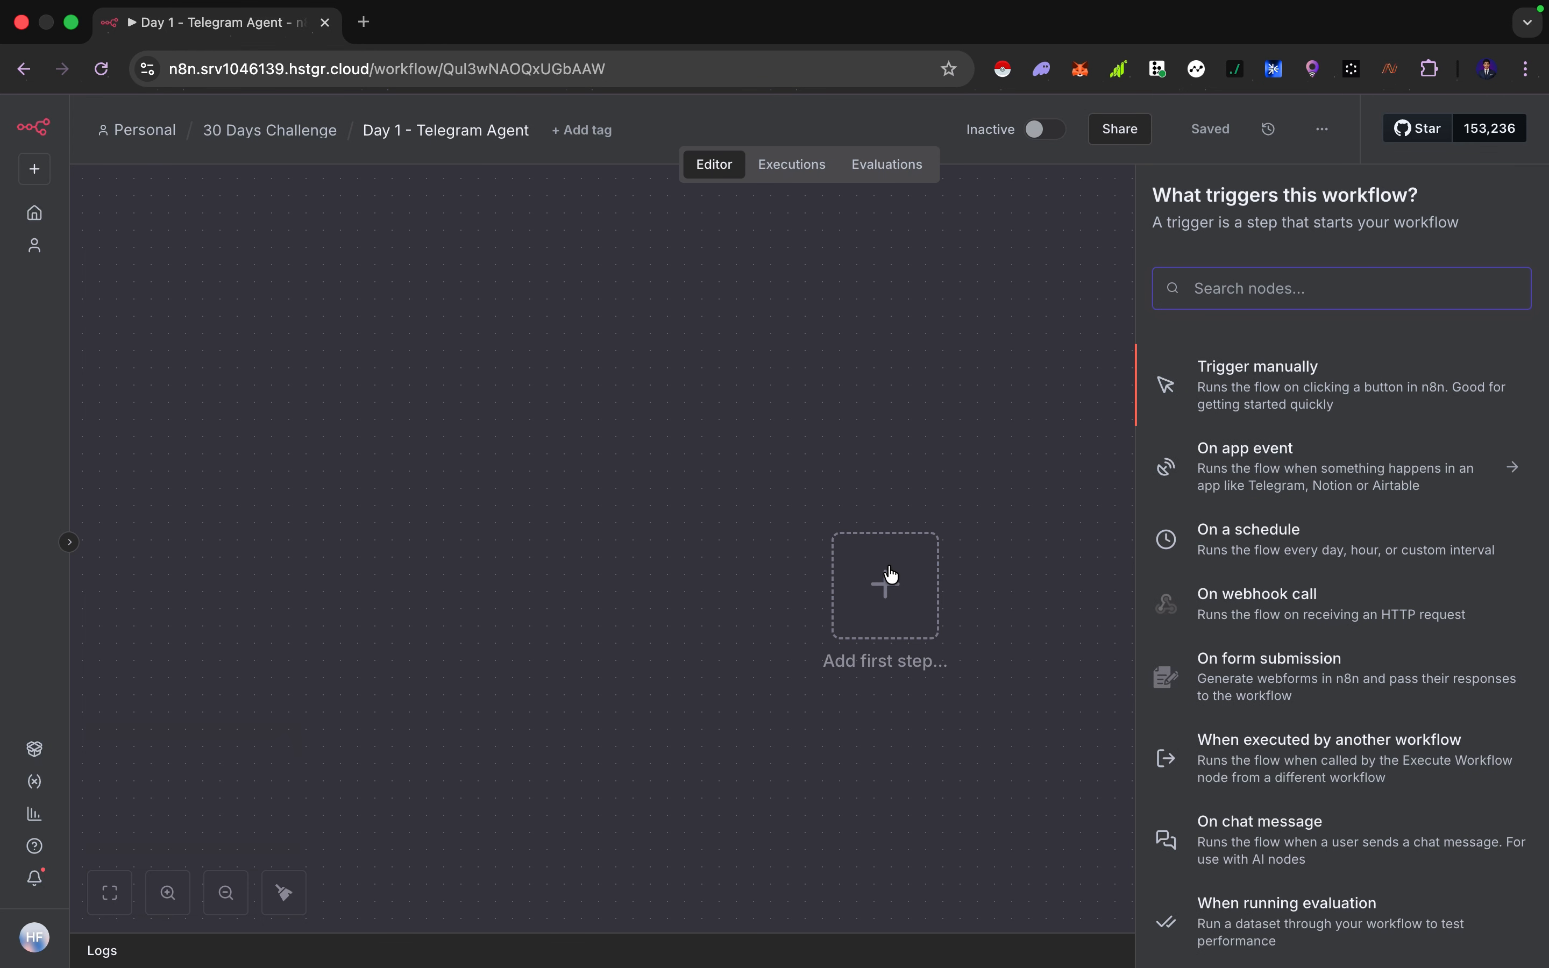
pyautogui.scroll(-3, 1271, 544)
pyautogui.scroll(3, 1270, 543)
pyautogui.click(925, 402)
pyautogui.scroll(-2, 1130, 582)
pyautogui.hscroll(2, 1130, 582)
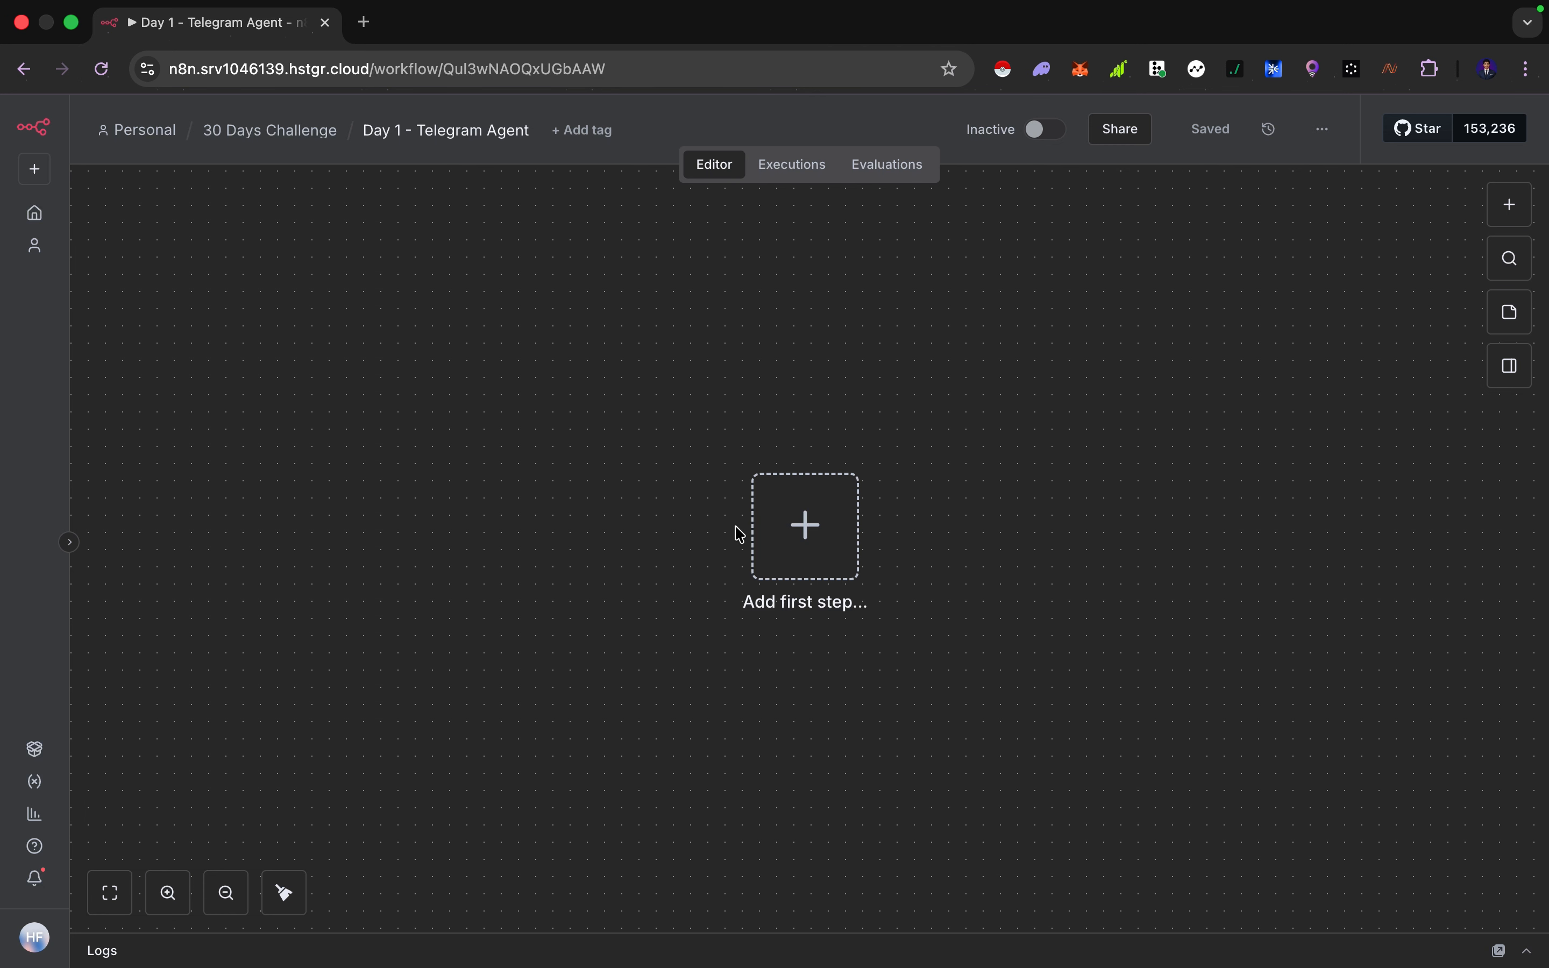
# Add a Telegram trigger that fires on message as the workflow's first step and return to the canvas.
pyautogui.click(798, 532)
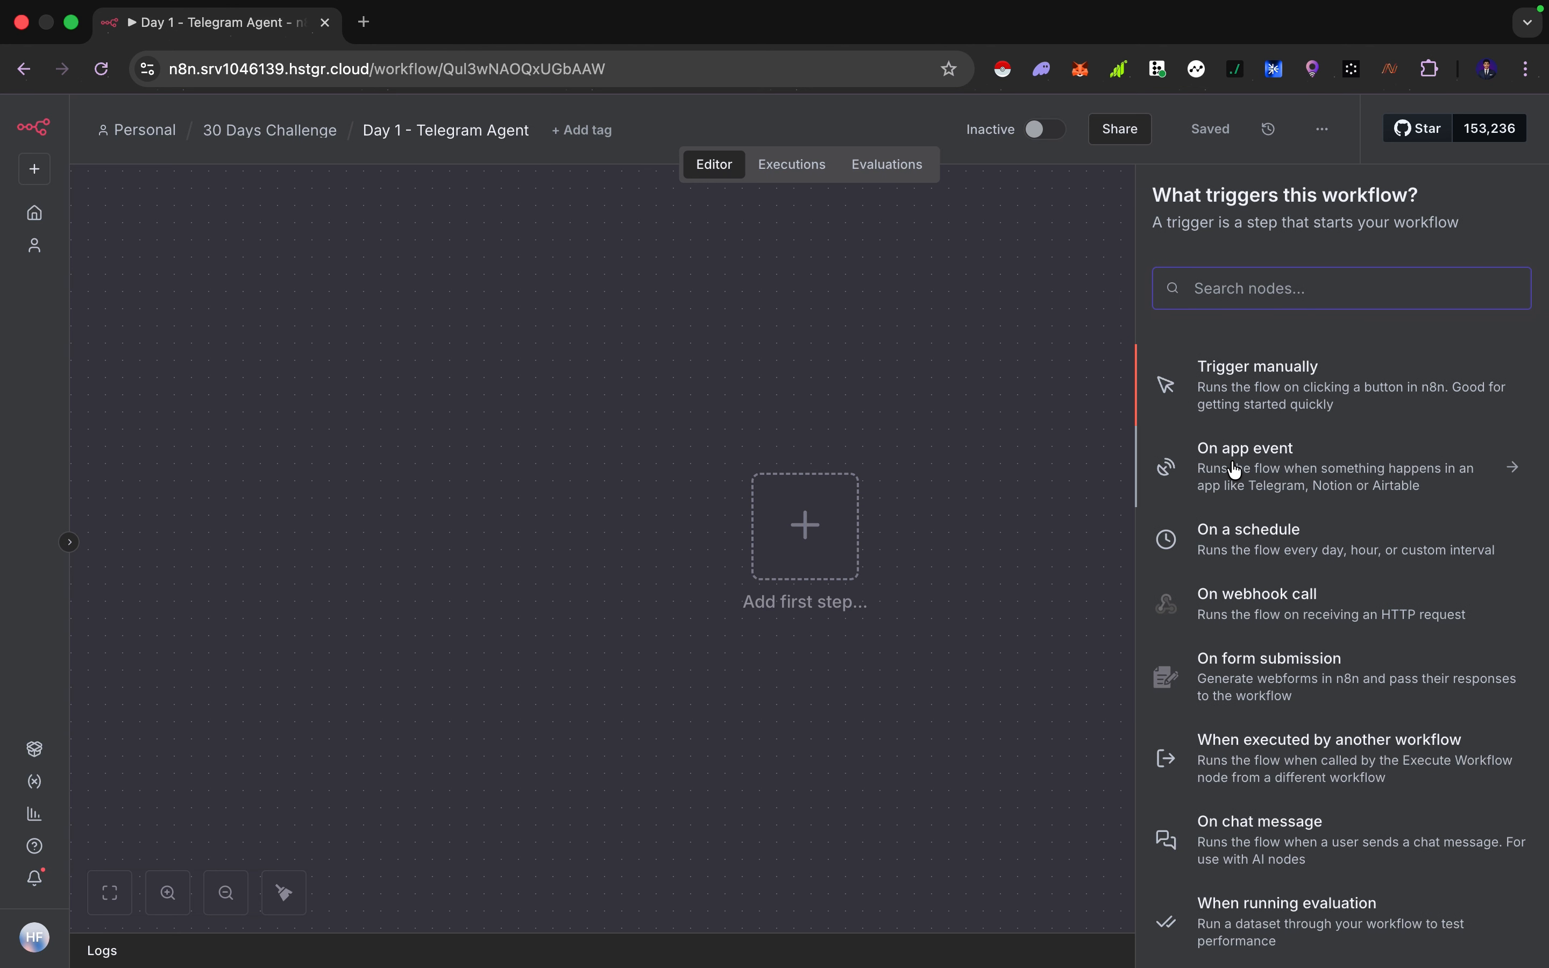
pyautogui.scroll(-3, 1235, 474)
pyautogui.scroll(3, 1236, 470)
pyautogui.scroll(-2, 1263, 457)
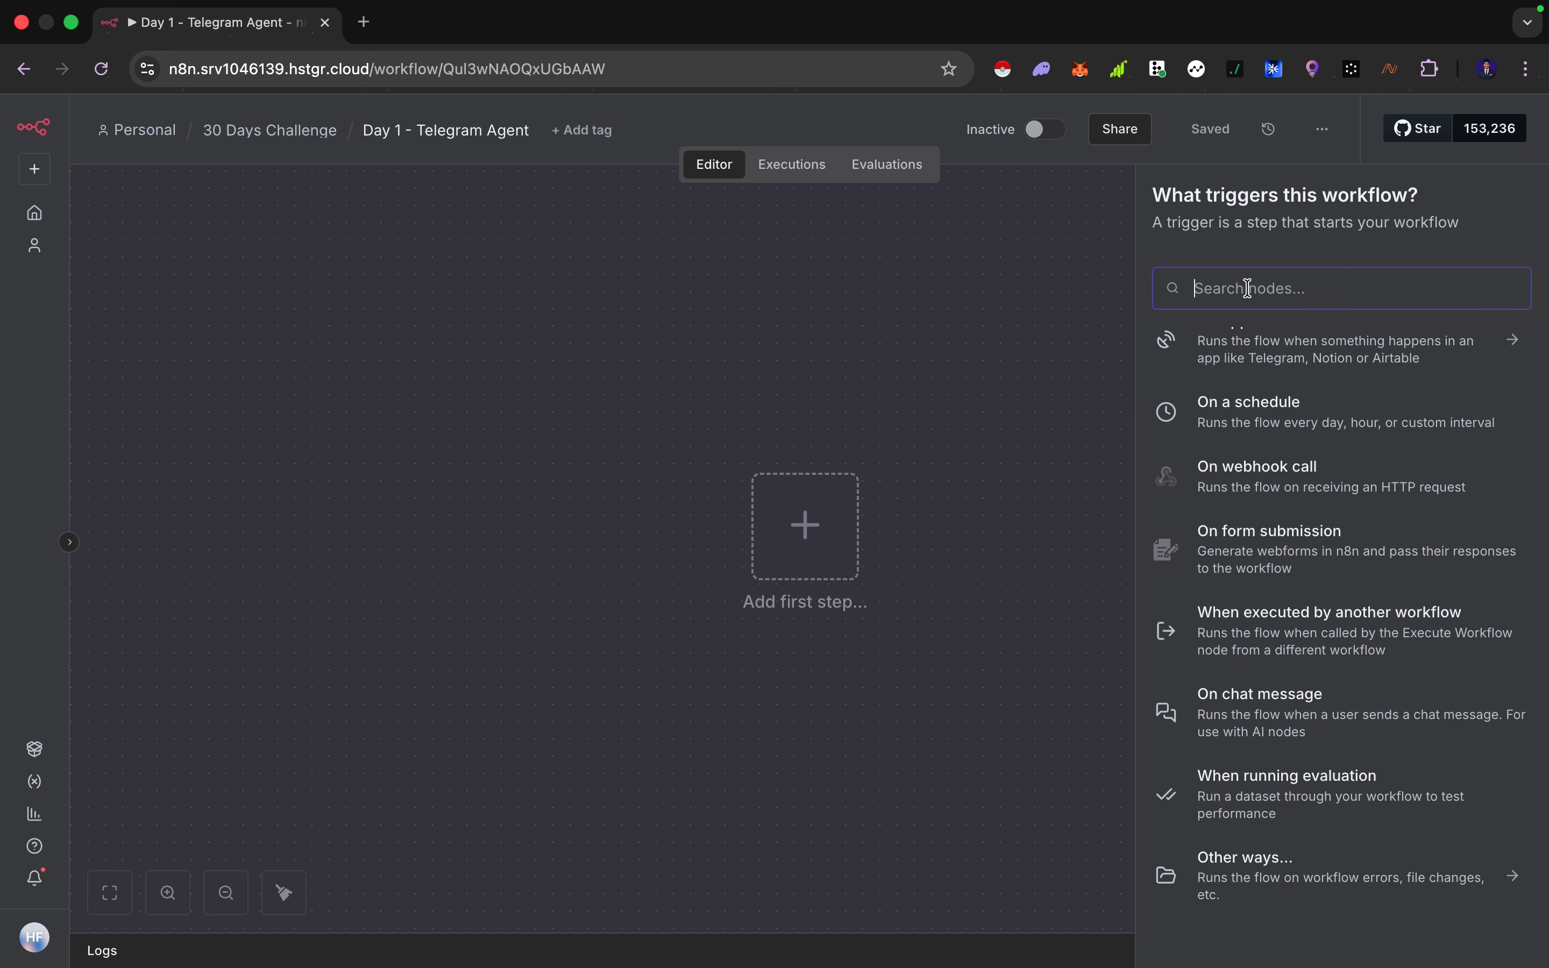
pyautogui.write('telegram')
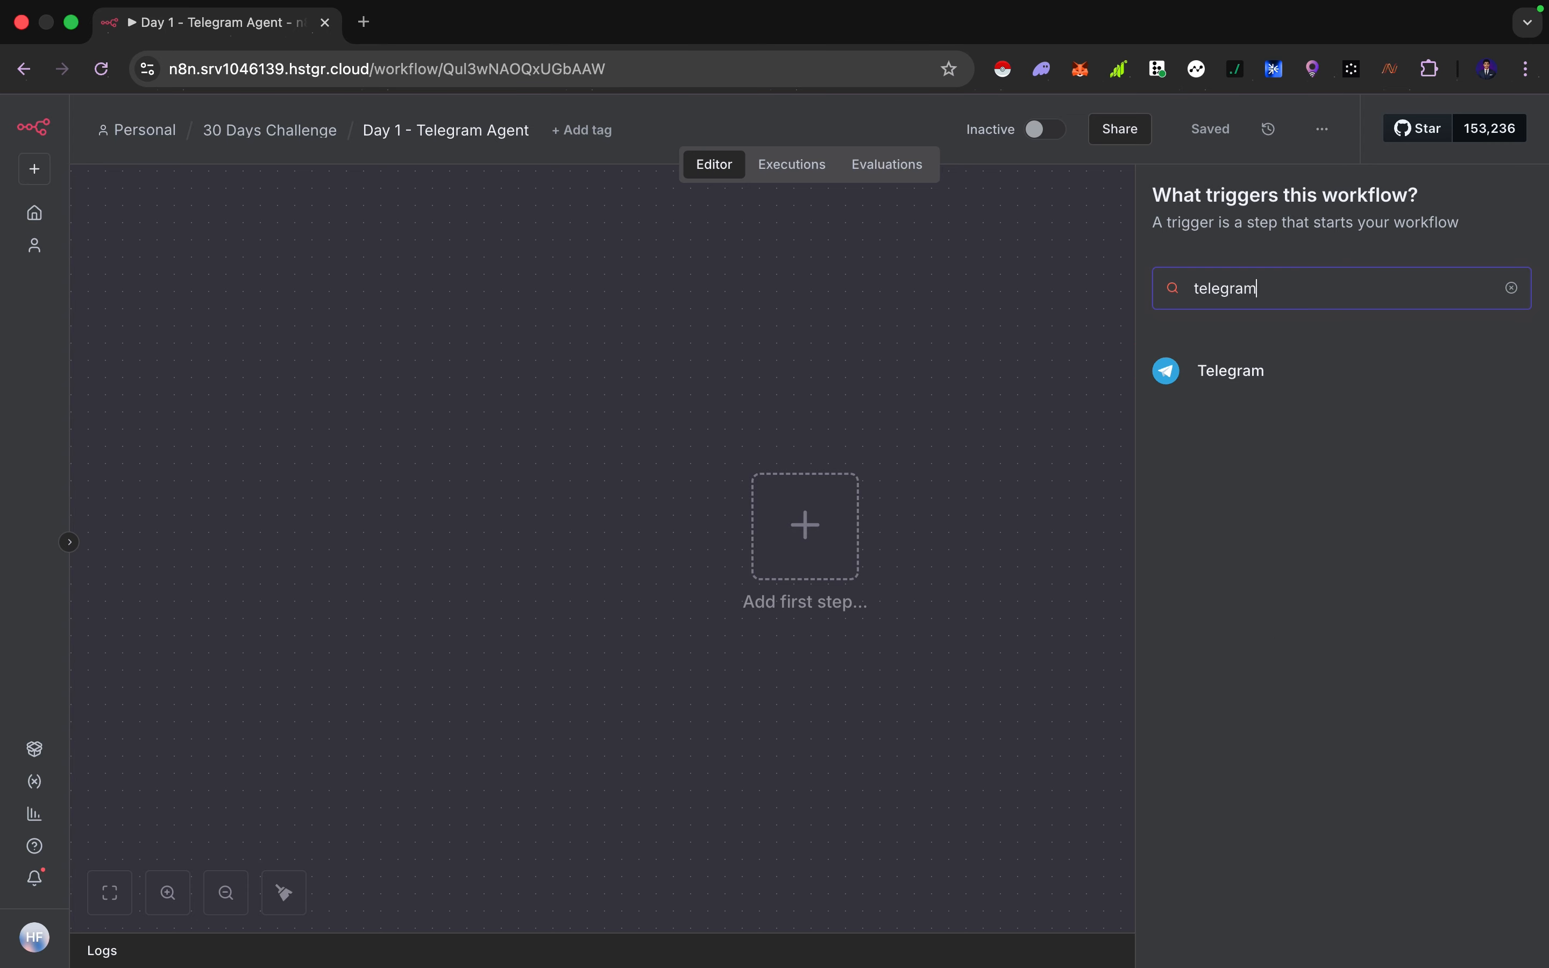
pyautogui.click(1225, 370)
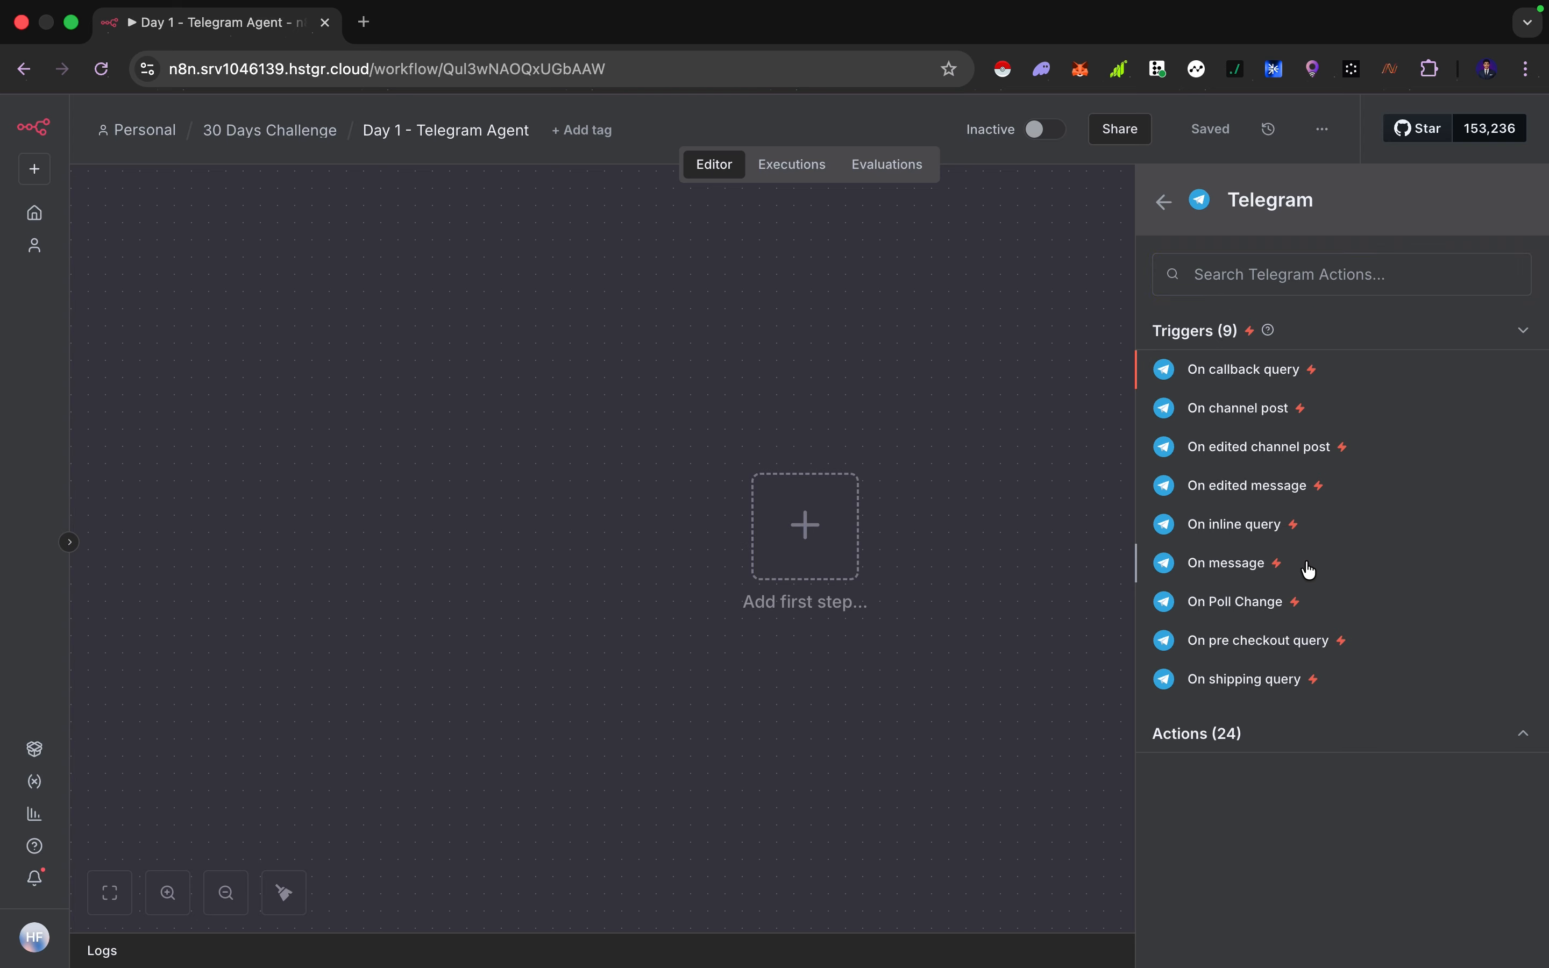
pyautogui.click(1310, 569)
pyautogui.press('Escape')
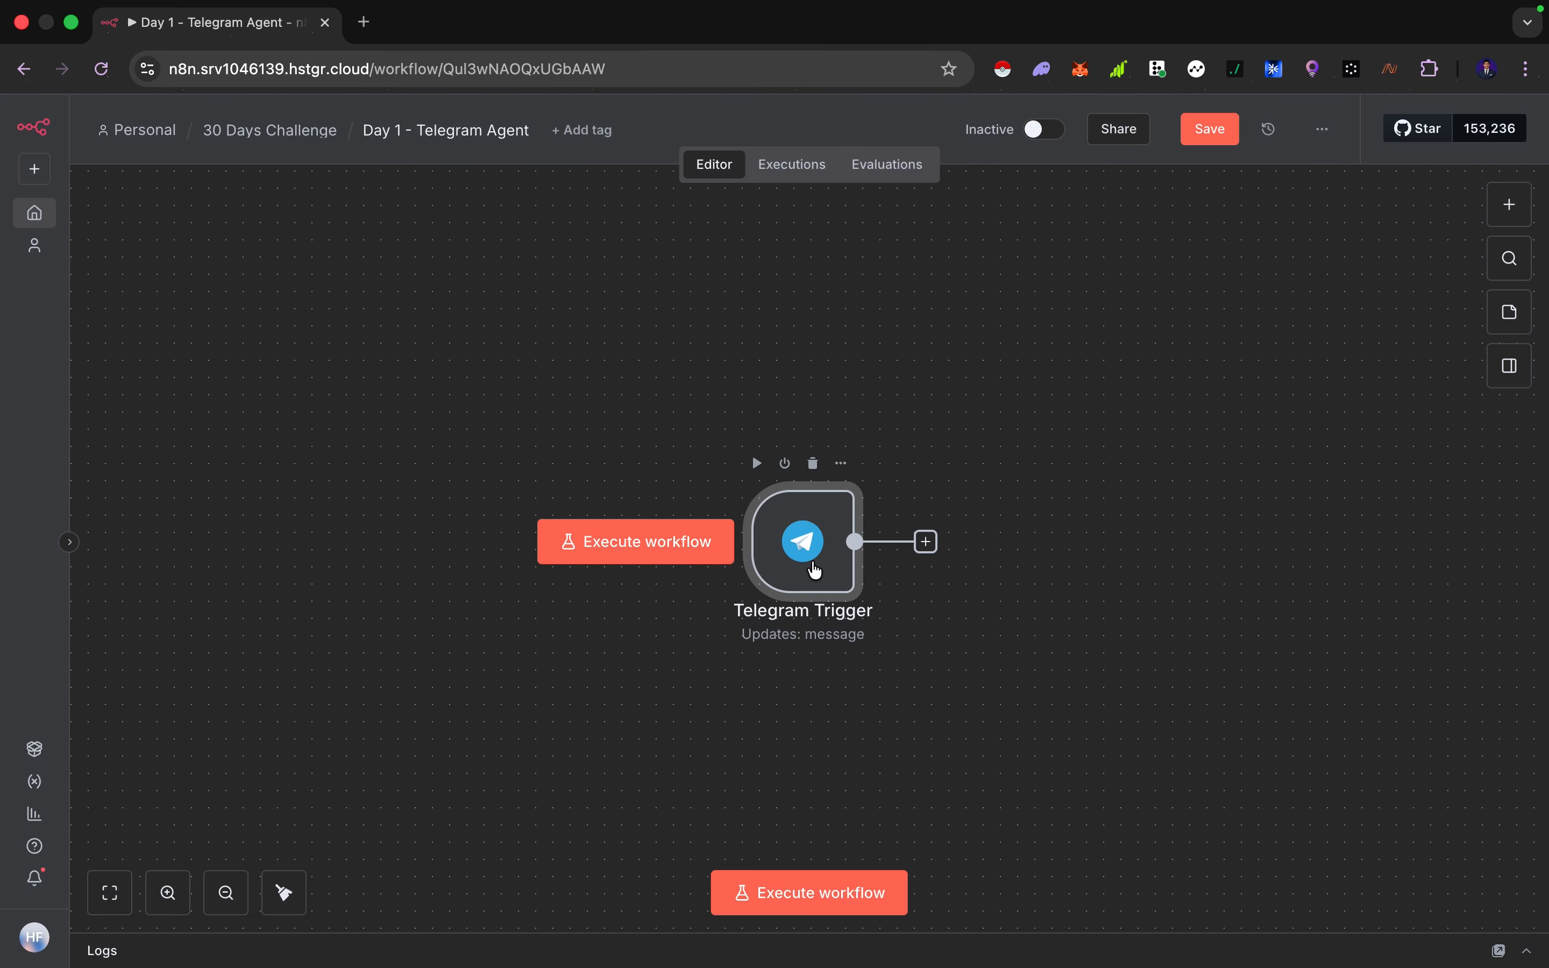
# Open the Telegram Trigger node and look over the Telegram credentials available to connect with.
pyautogui.doubleClick(817, 566)
pyautogui.click(584, 314)
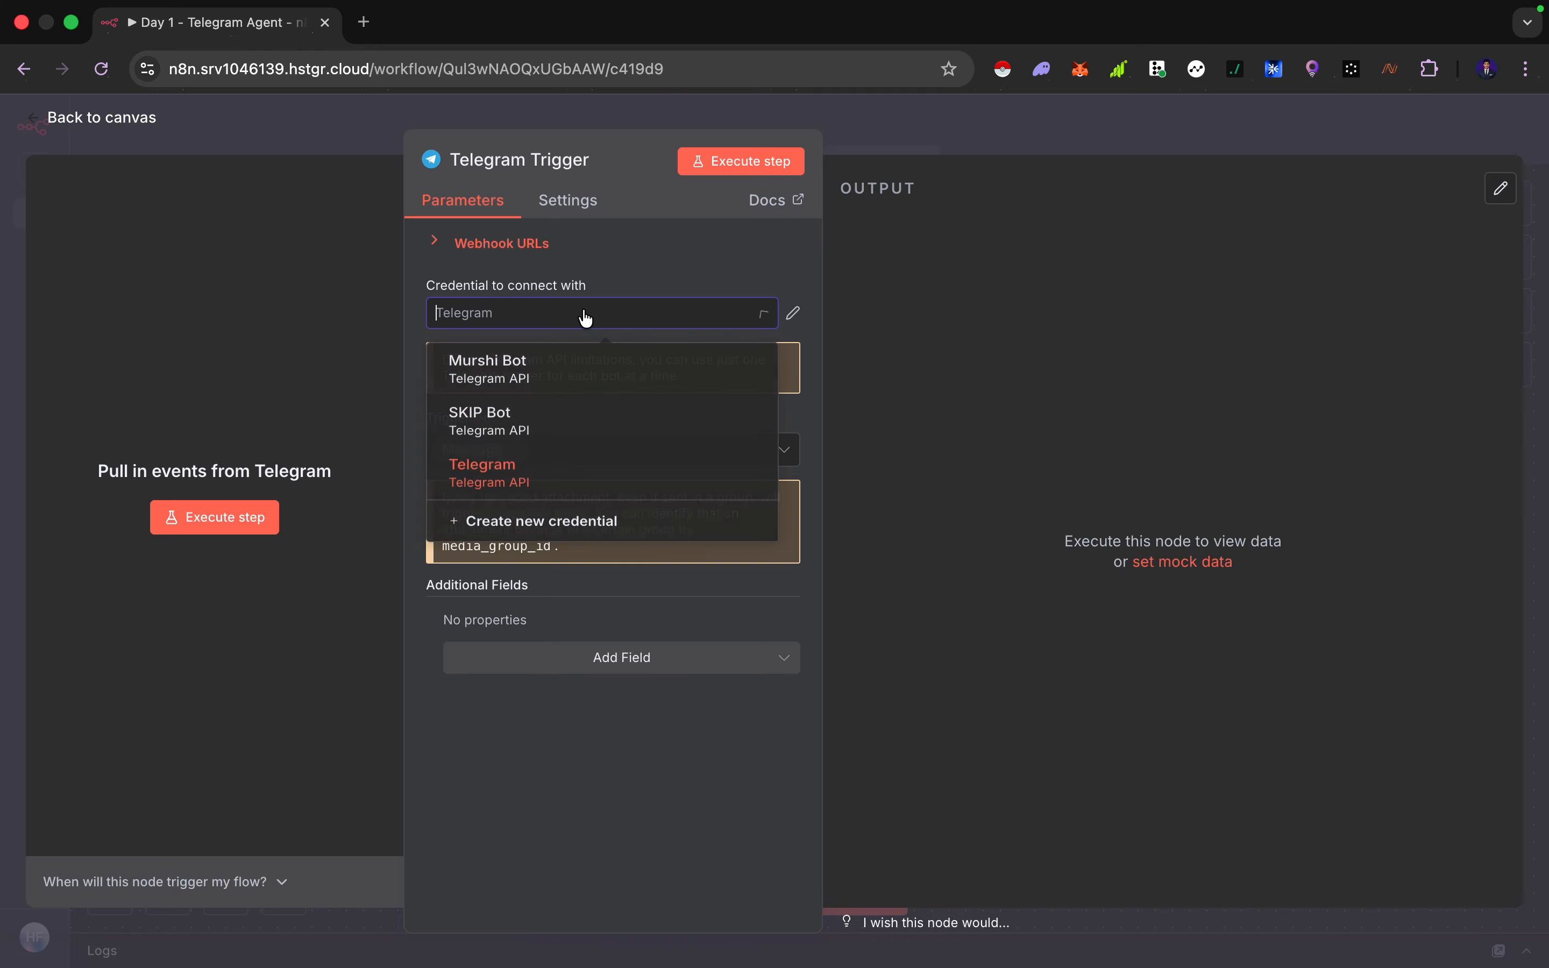
pyautogui.click(681, 262)
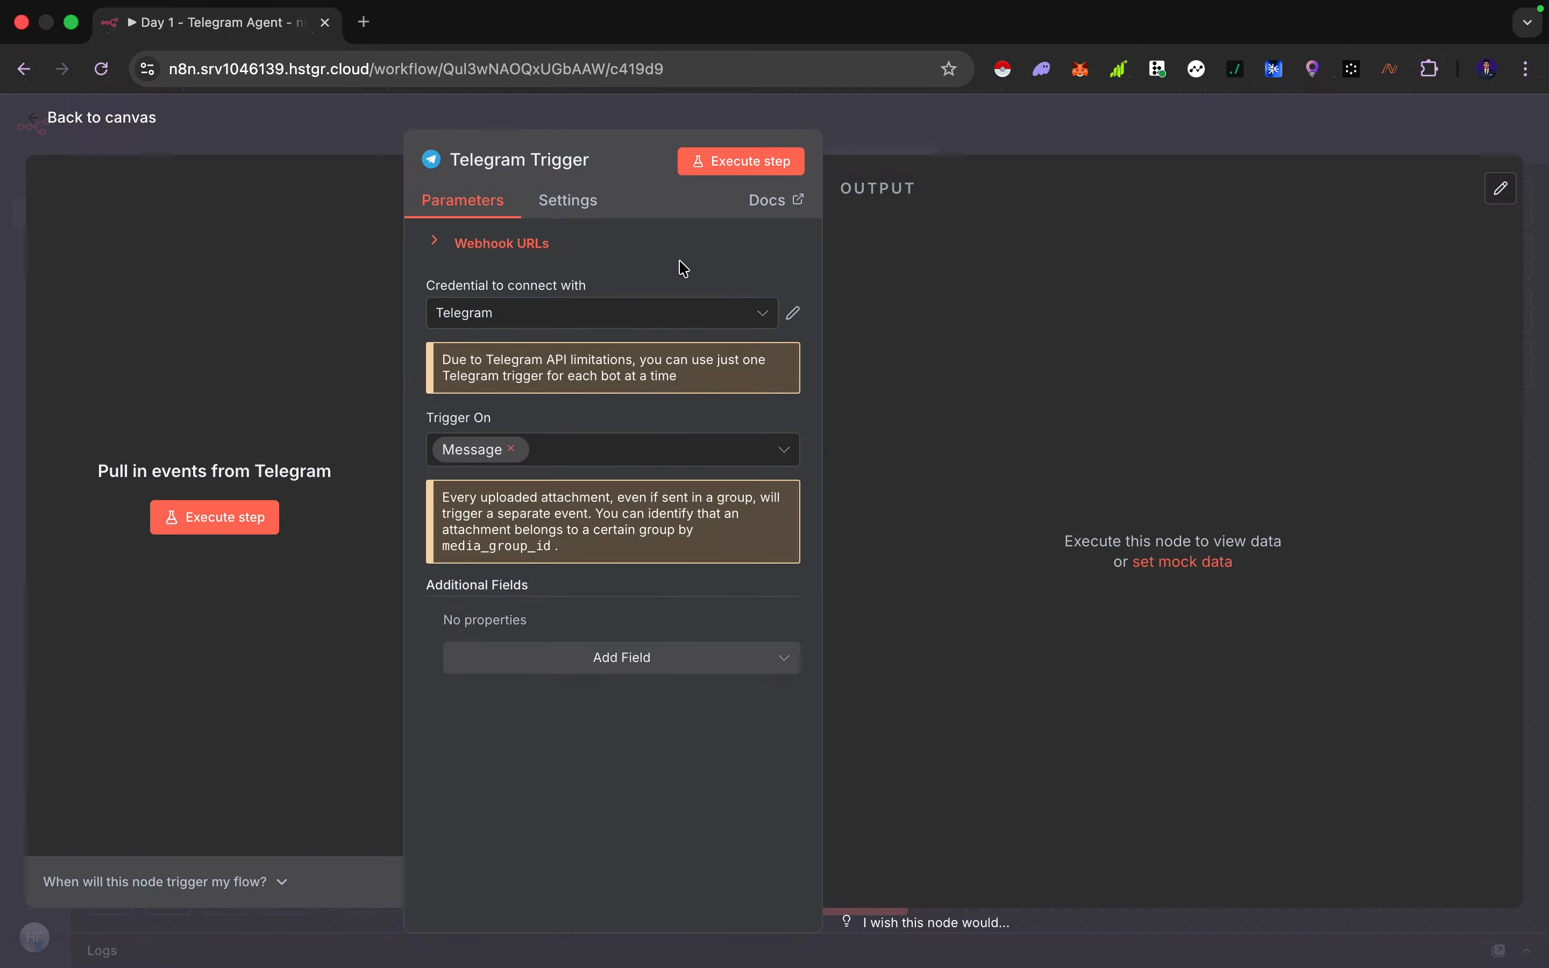
pyautogui.click(595, 319)
pyautogui.click(666, 259)
pyautogui.click(647, 320)
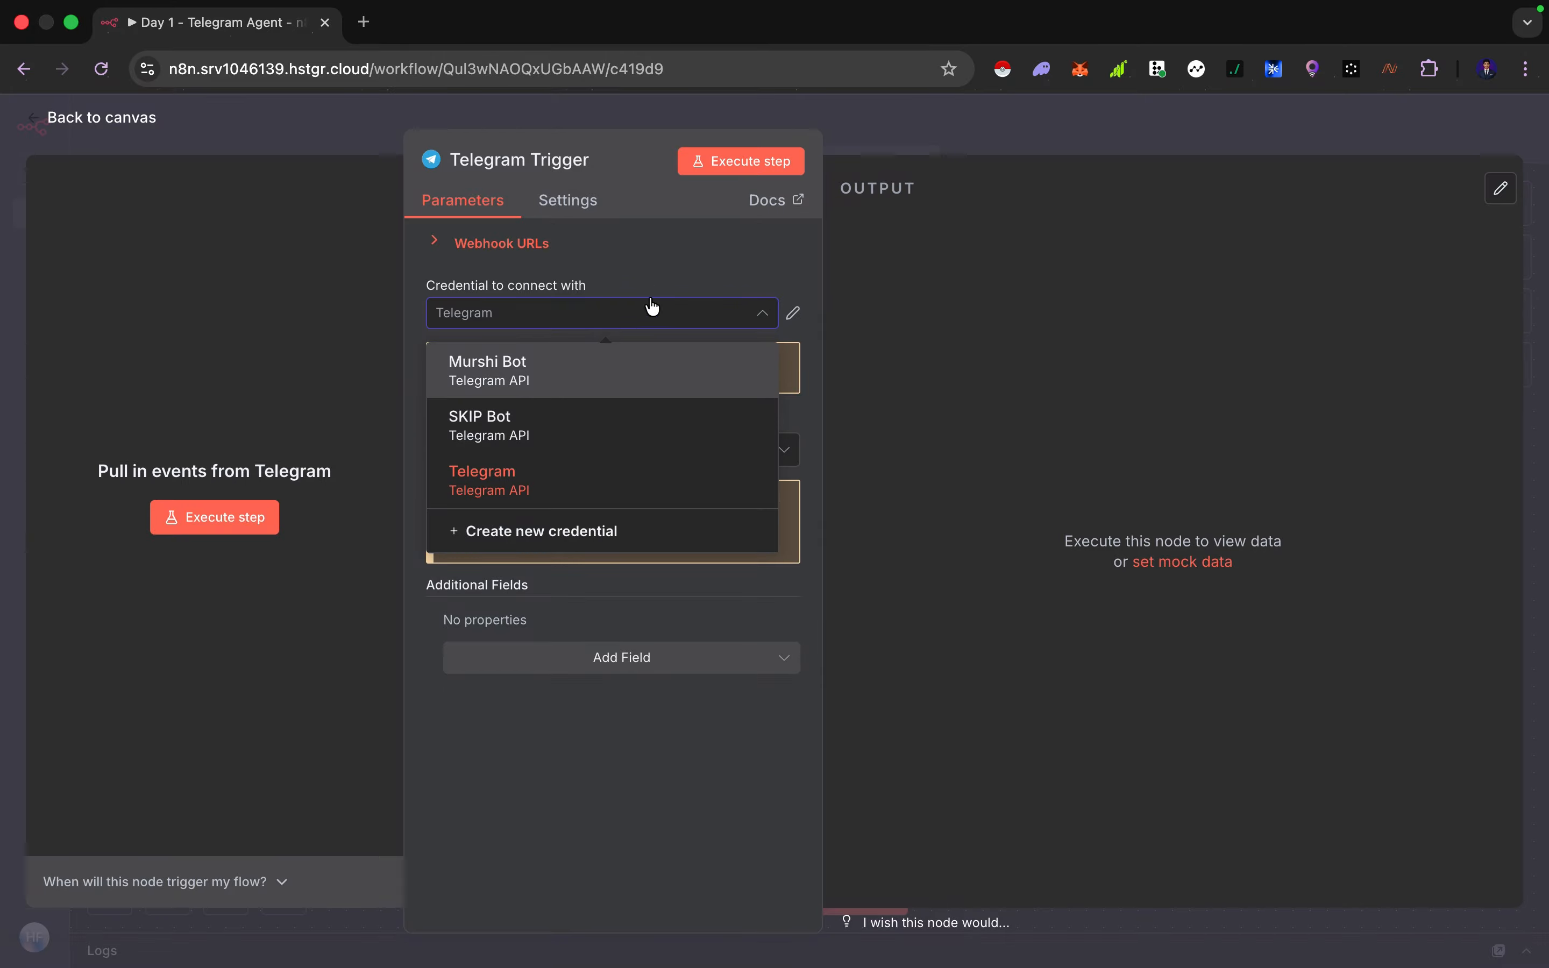
pyautogui.click(680, 267)
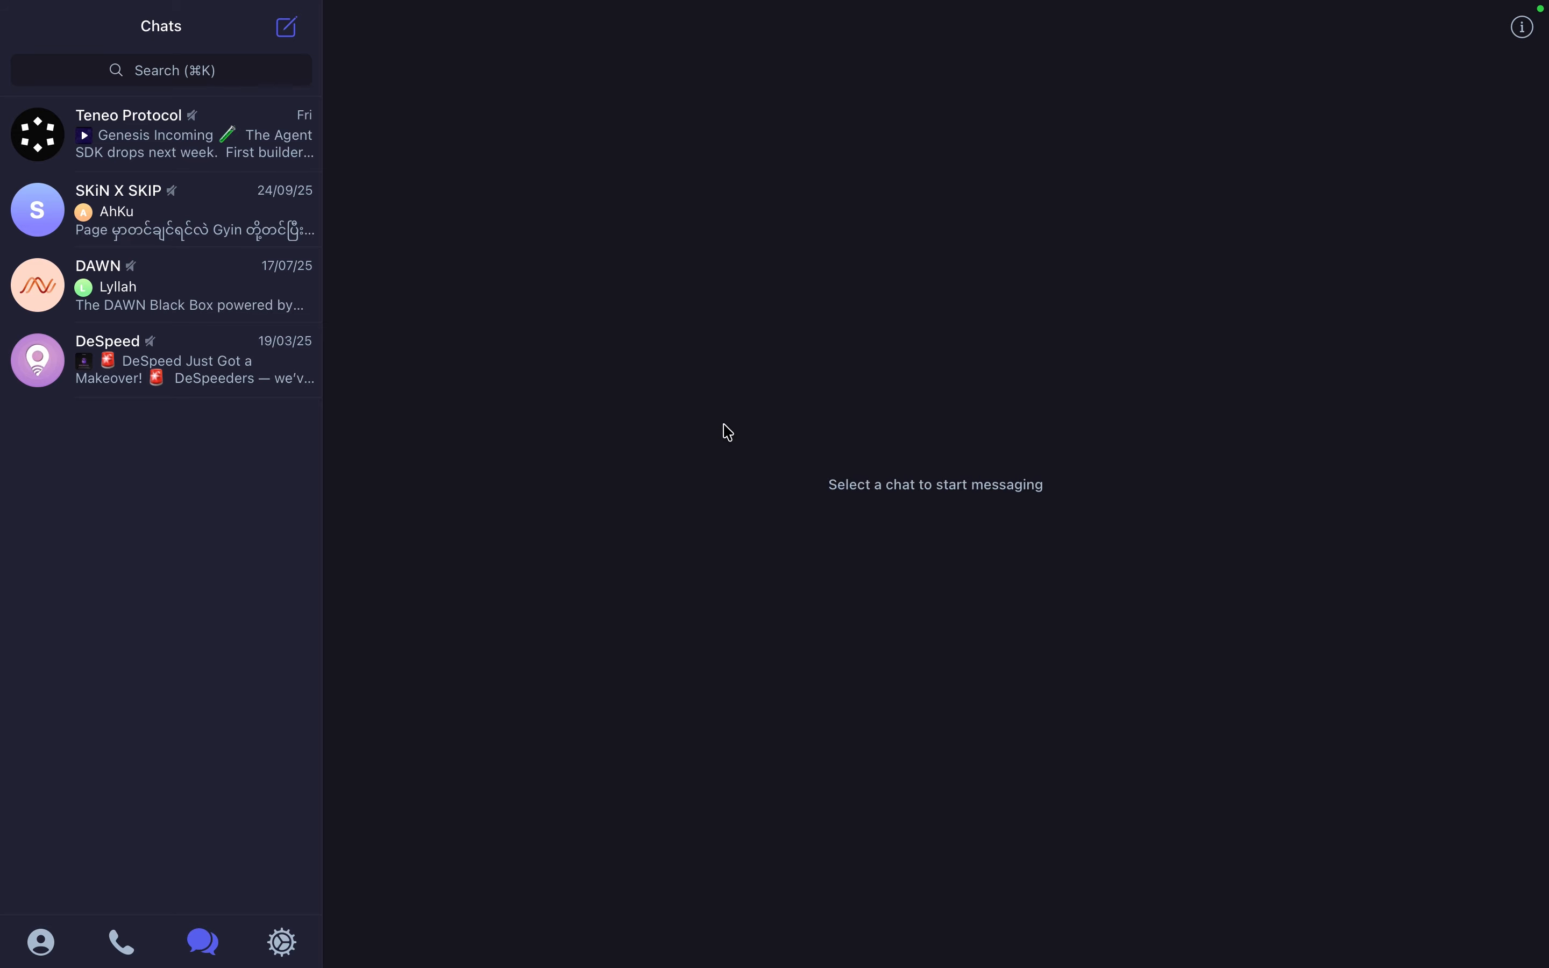
# In Telegram, search for botfather, open the verified BotFather chat and start the bot.
pyautogui.click(150, 71)
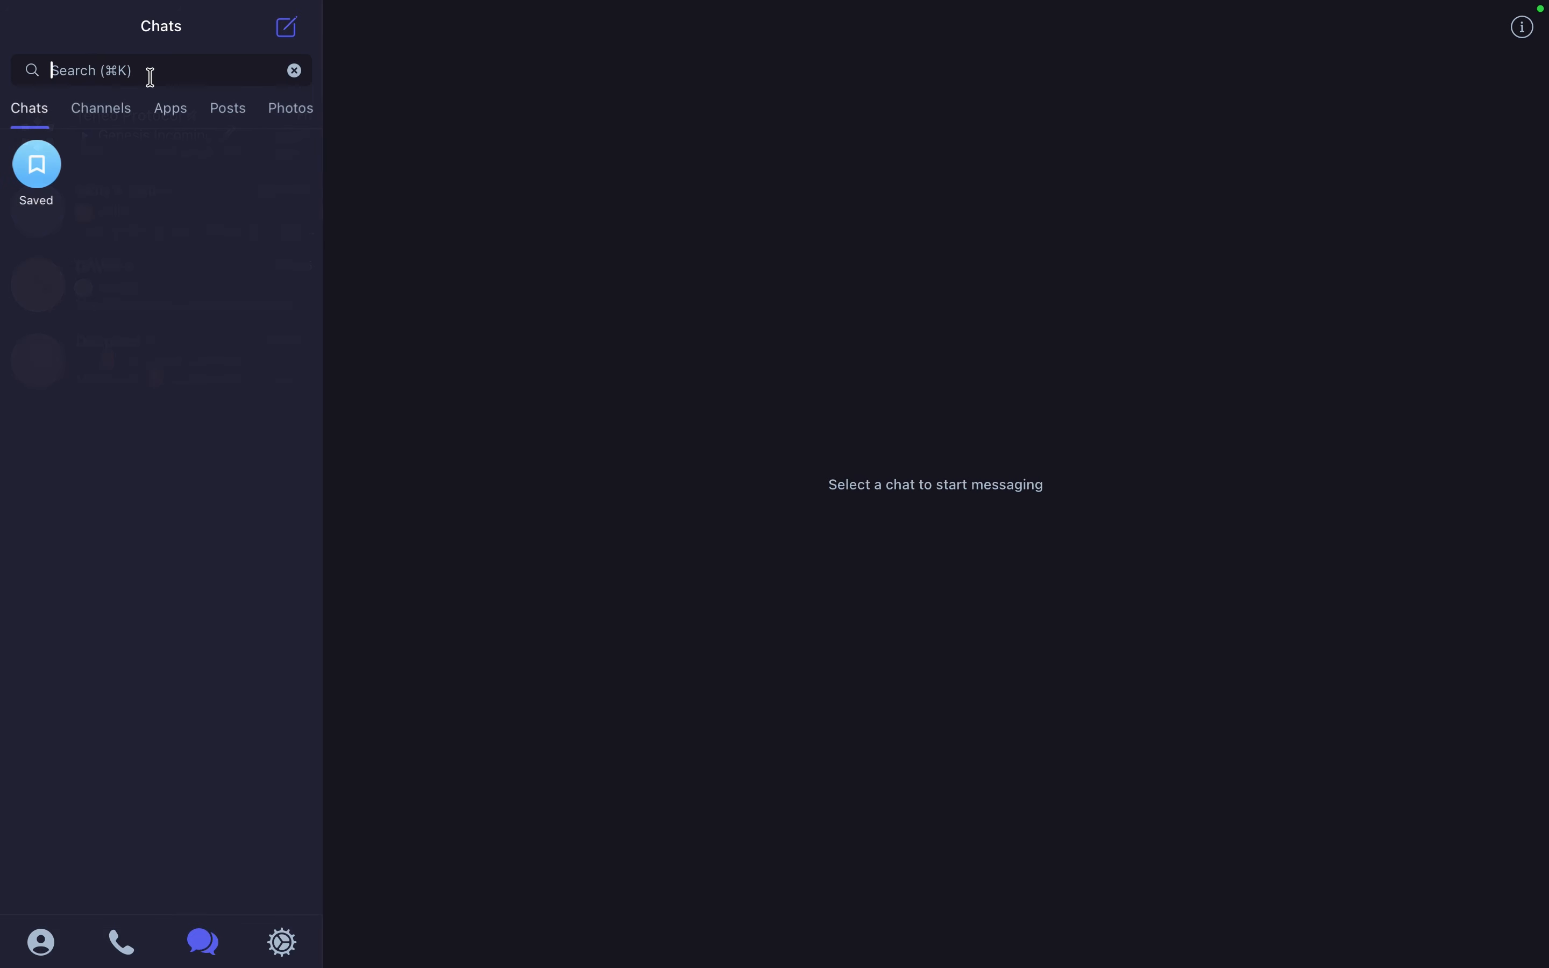
pyautogui.write('botfather')
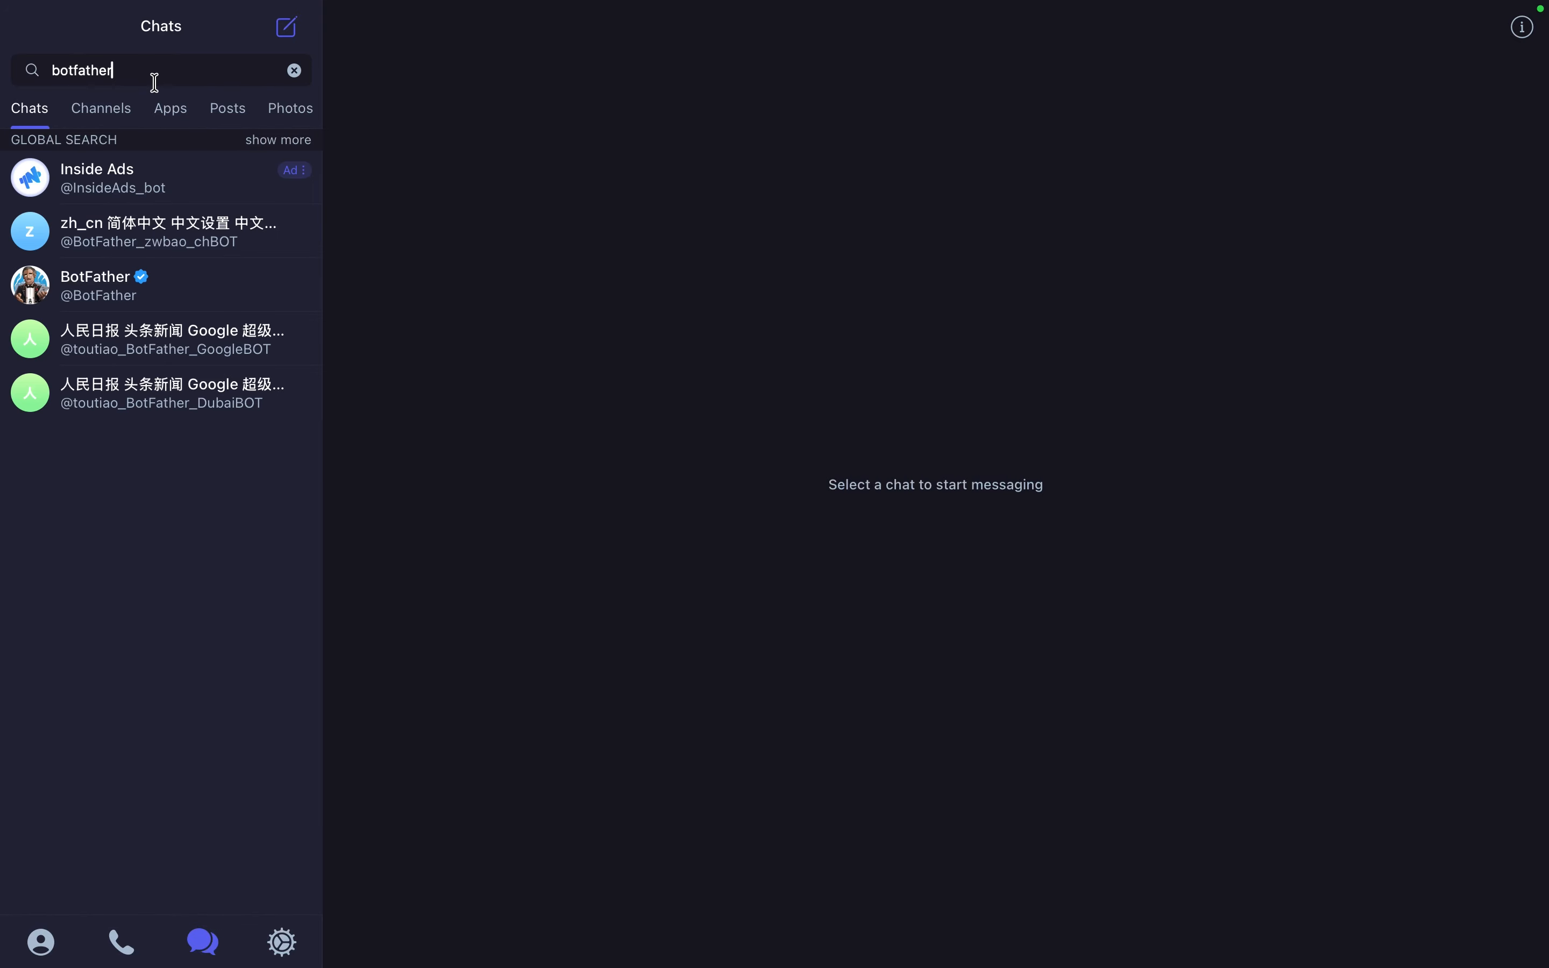
pyautogui.click(166, 288)
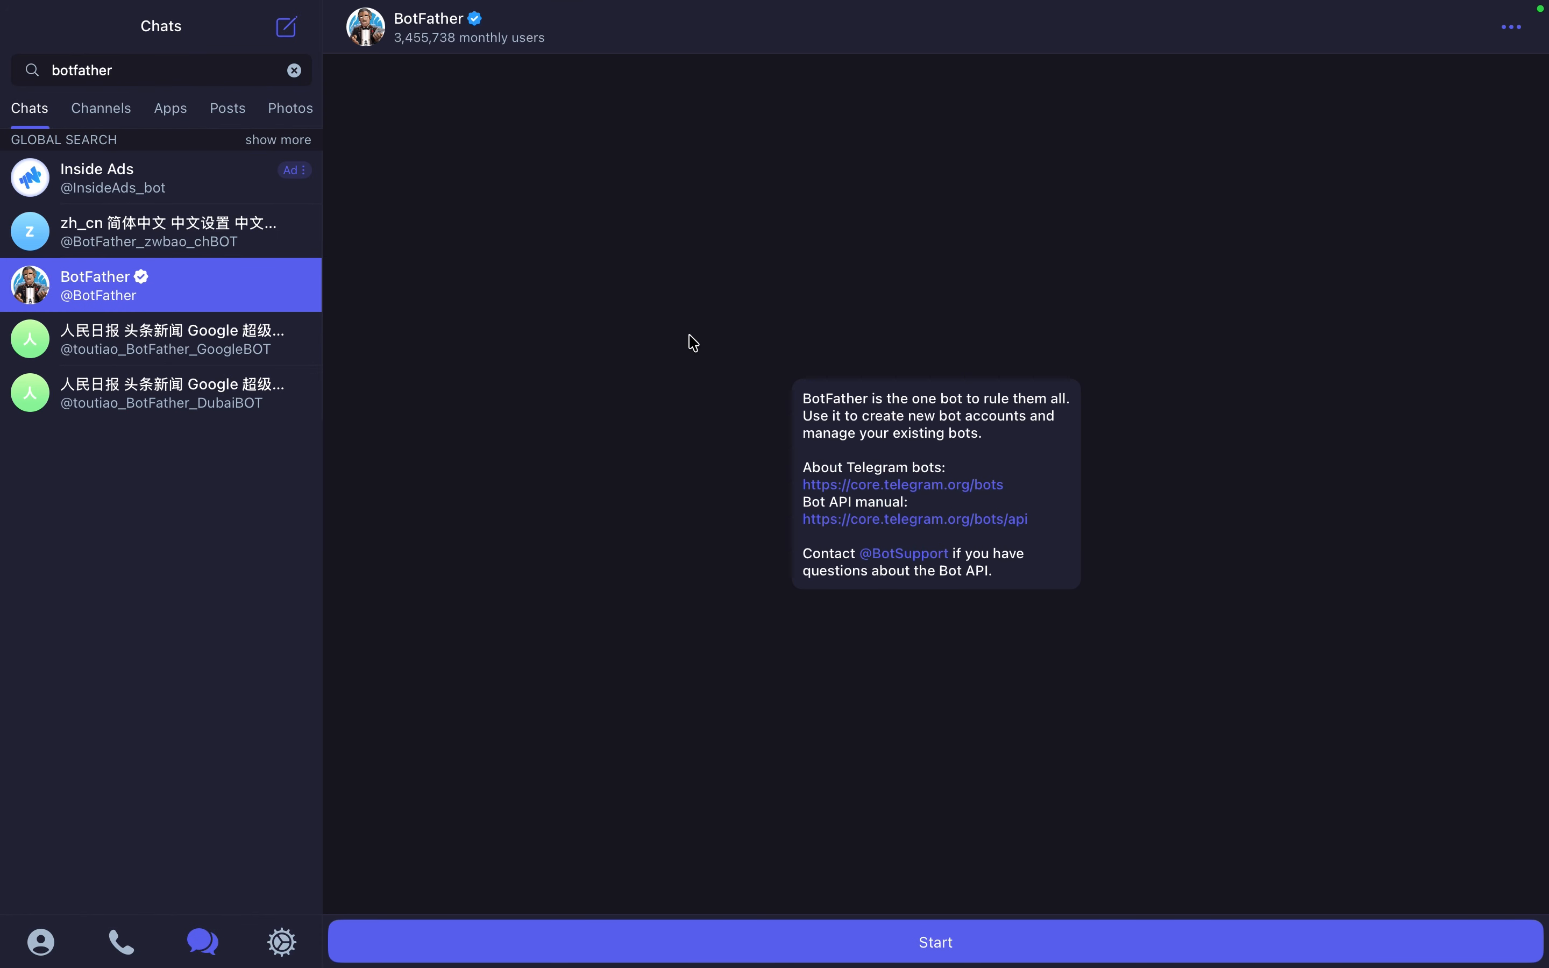
pyautogui.click(614, 940)
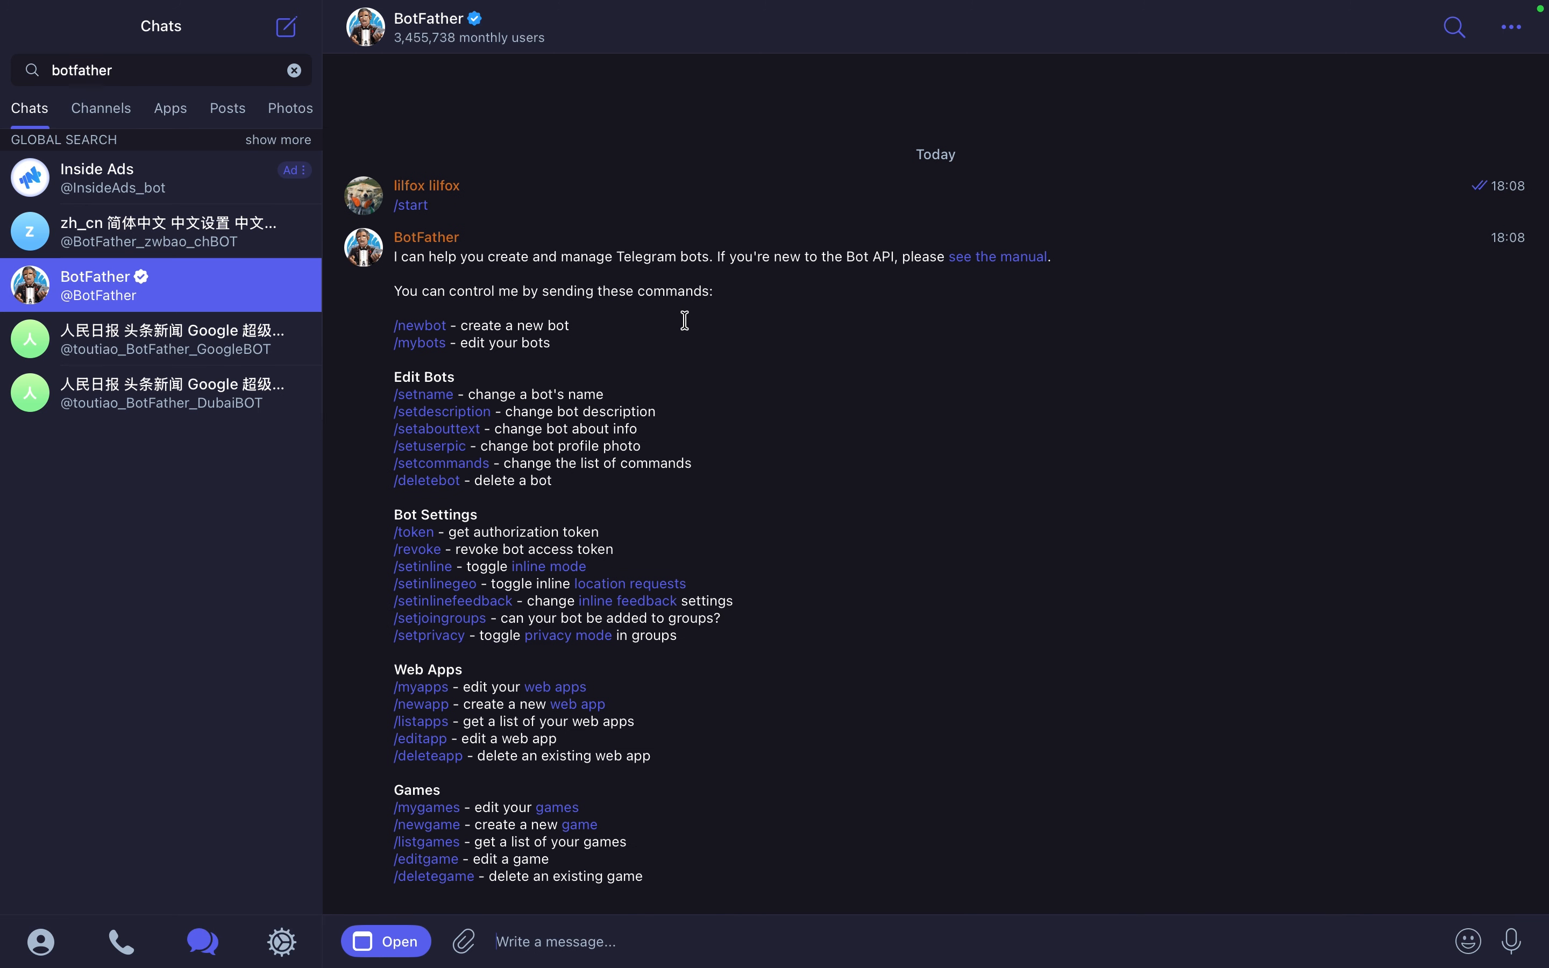
# Request a new bot from BotFather with /newbot and name it ambaan.
pyautogui.click(427, 325)
pyautogui.click(550, 942)
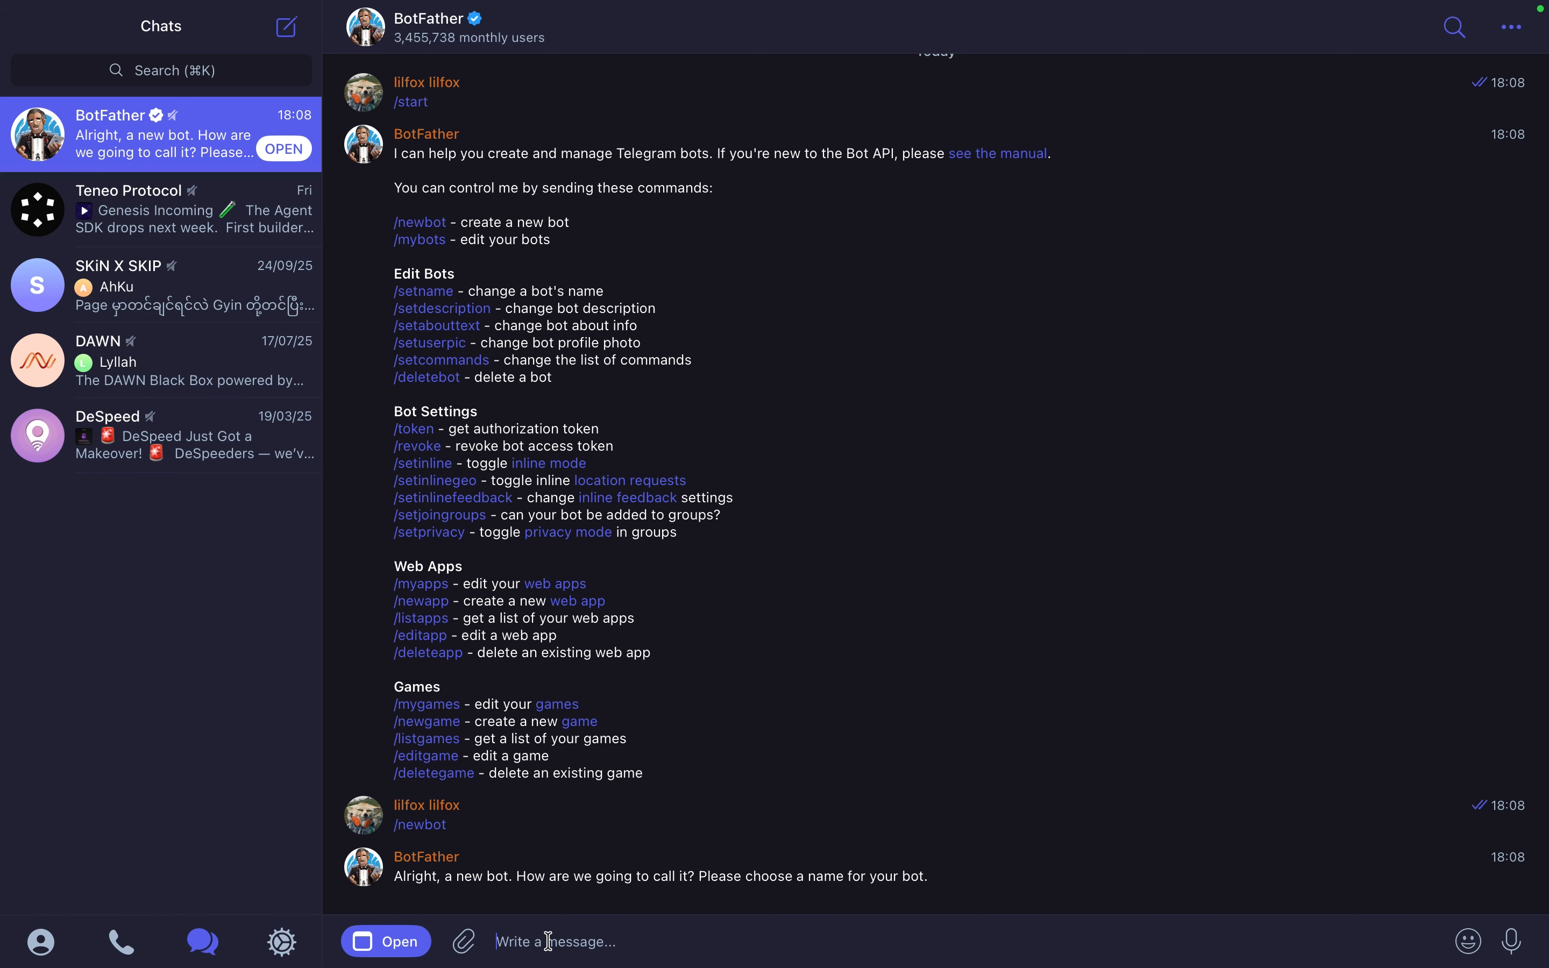
pyautogui.write('ambaan')
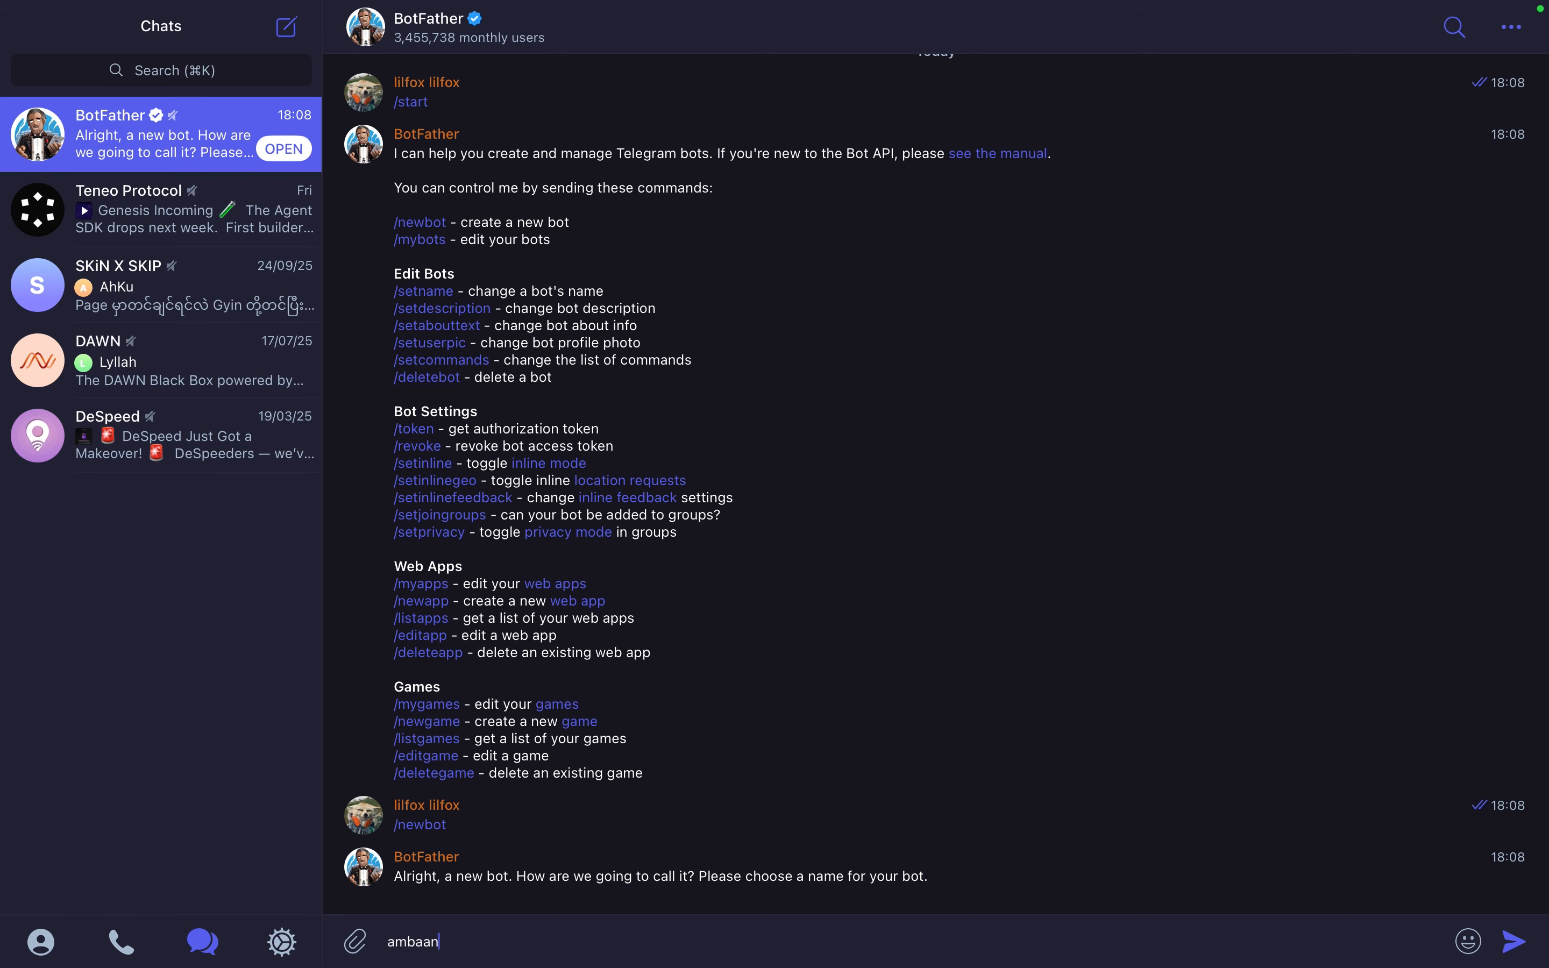
pyautogui.press('Return')
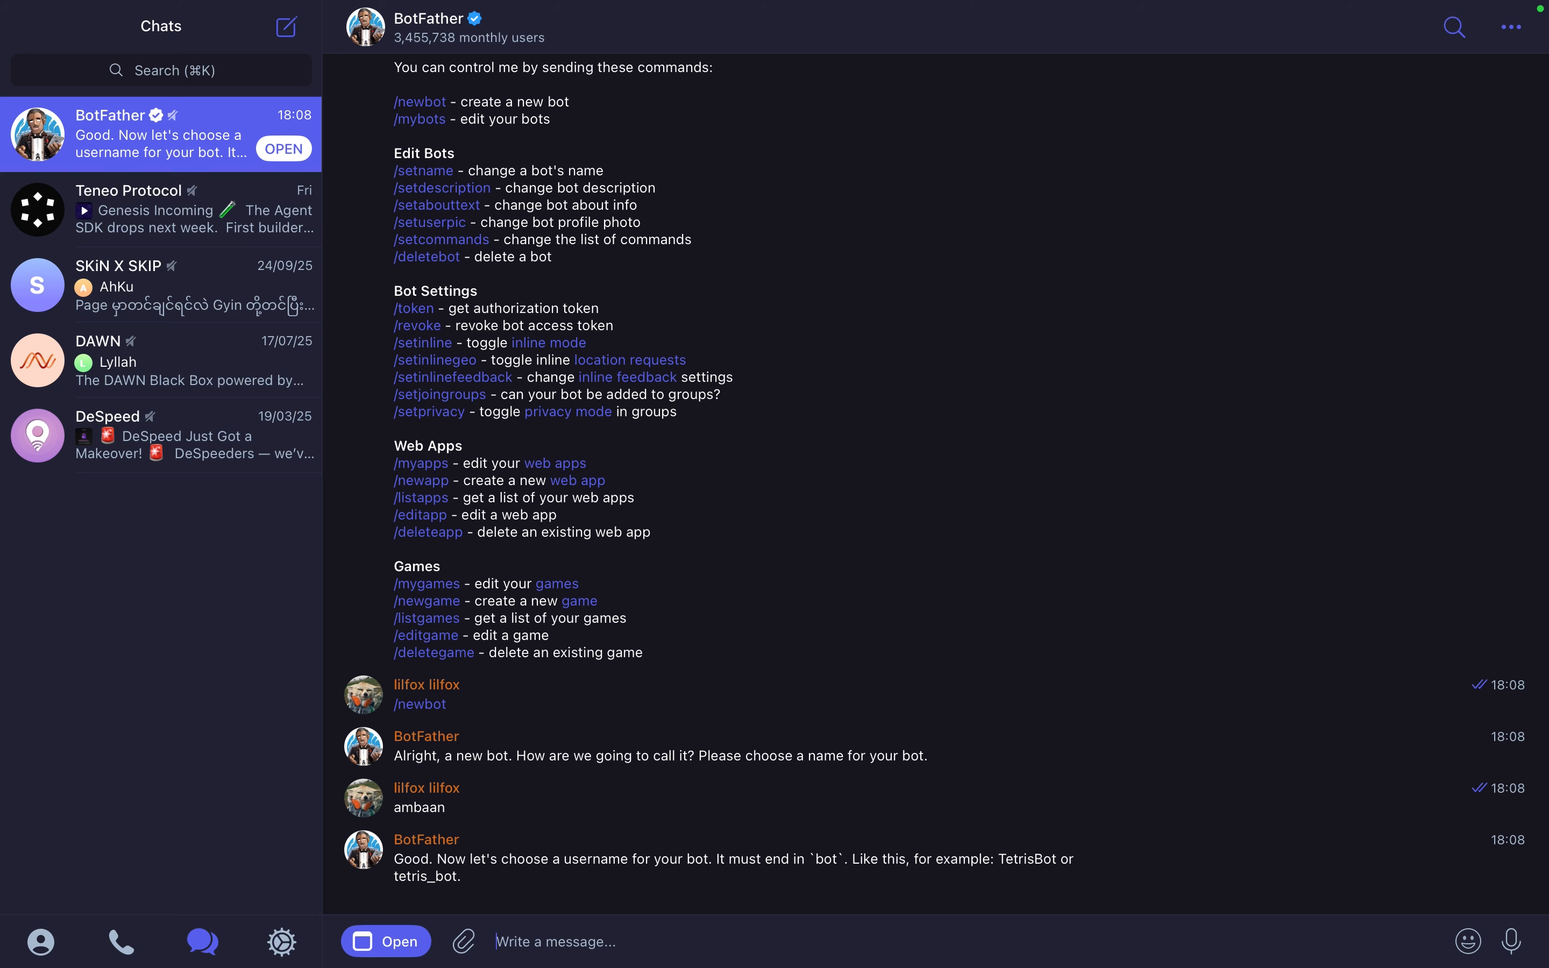
# Try to register the bot under the usernames ambaan_bot and ambaane_bot.
pyautogui.write('ambaa')
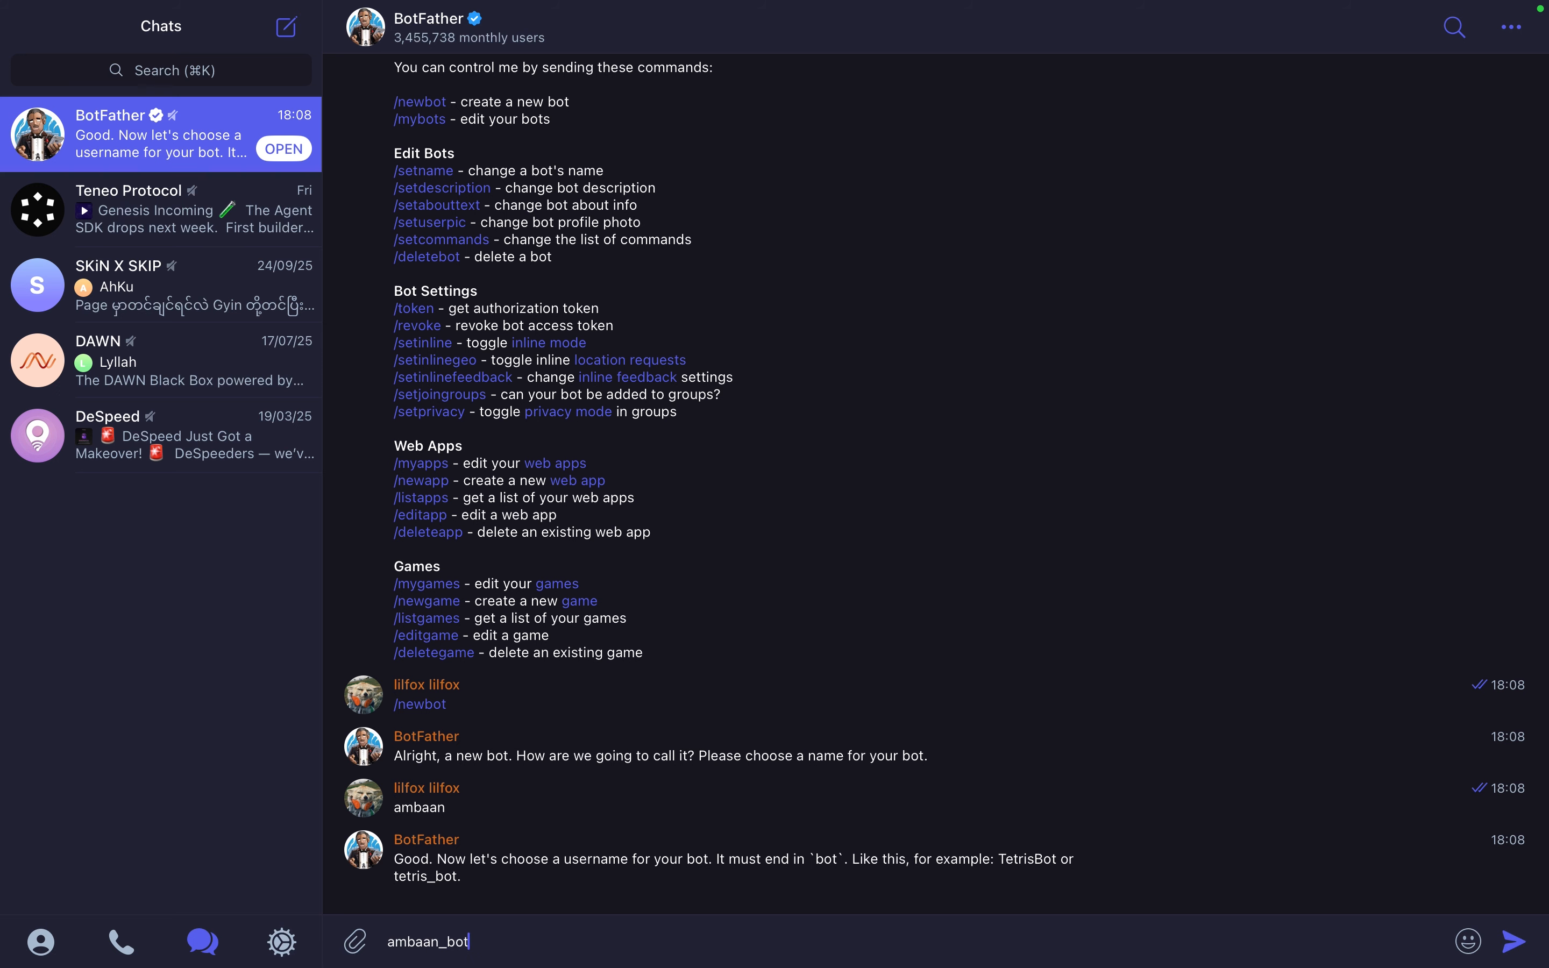
pyautogui.write('n_bot')
pyautogui.press('Return')
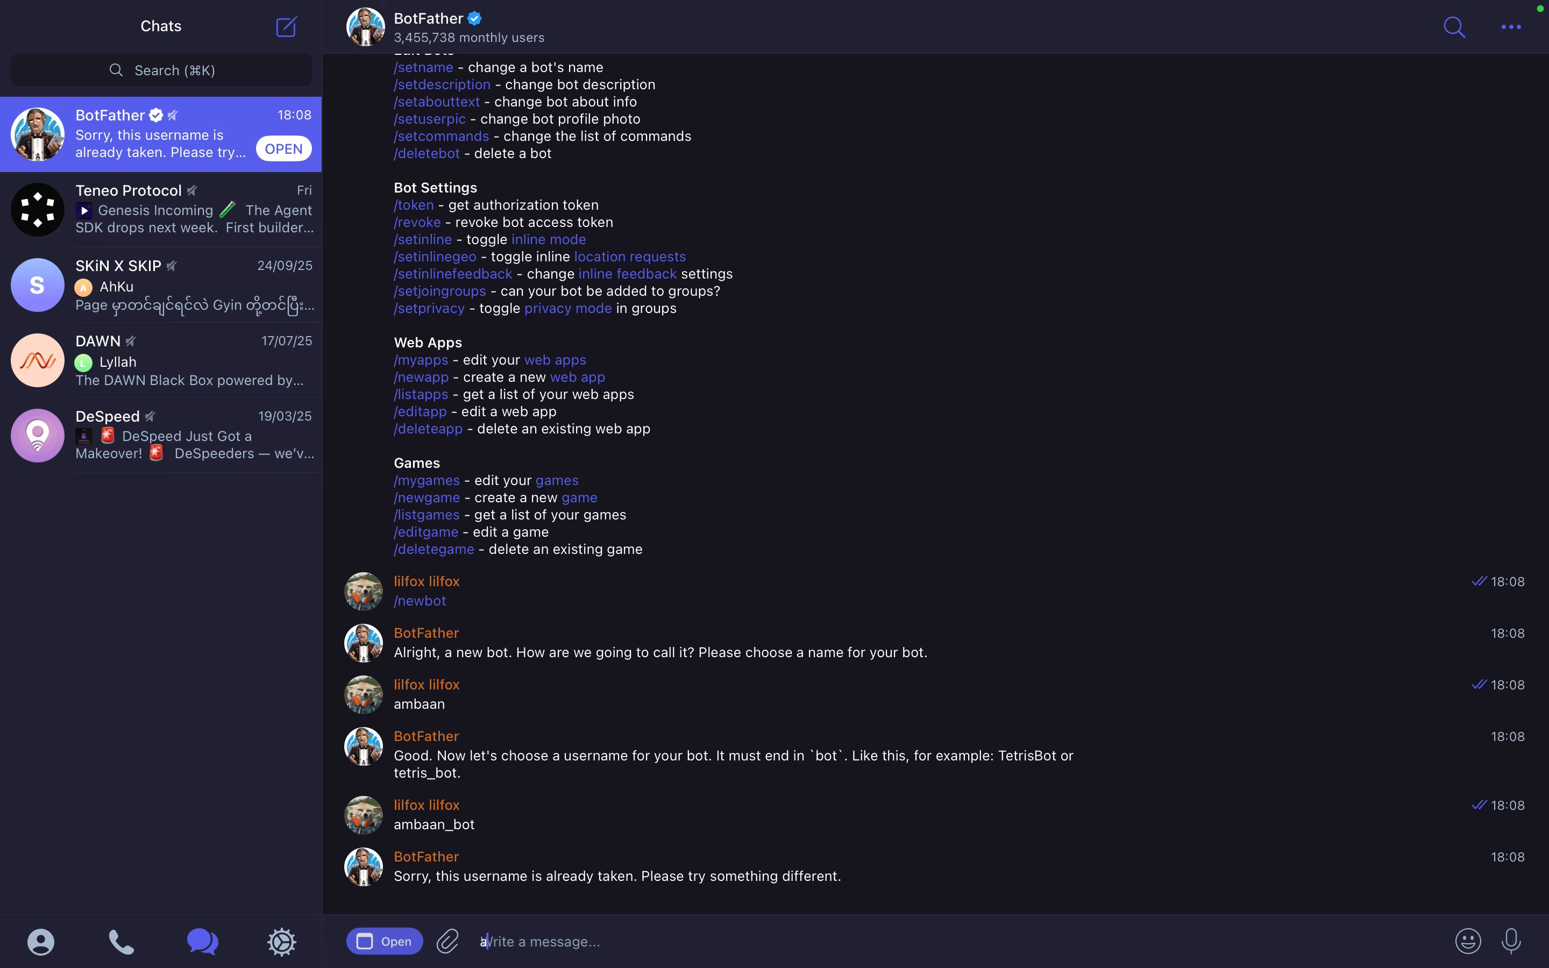
pyautogui.write('ambaane_bot')
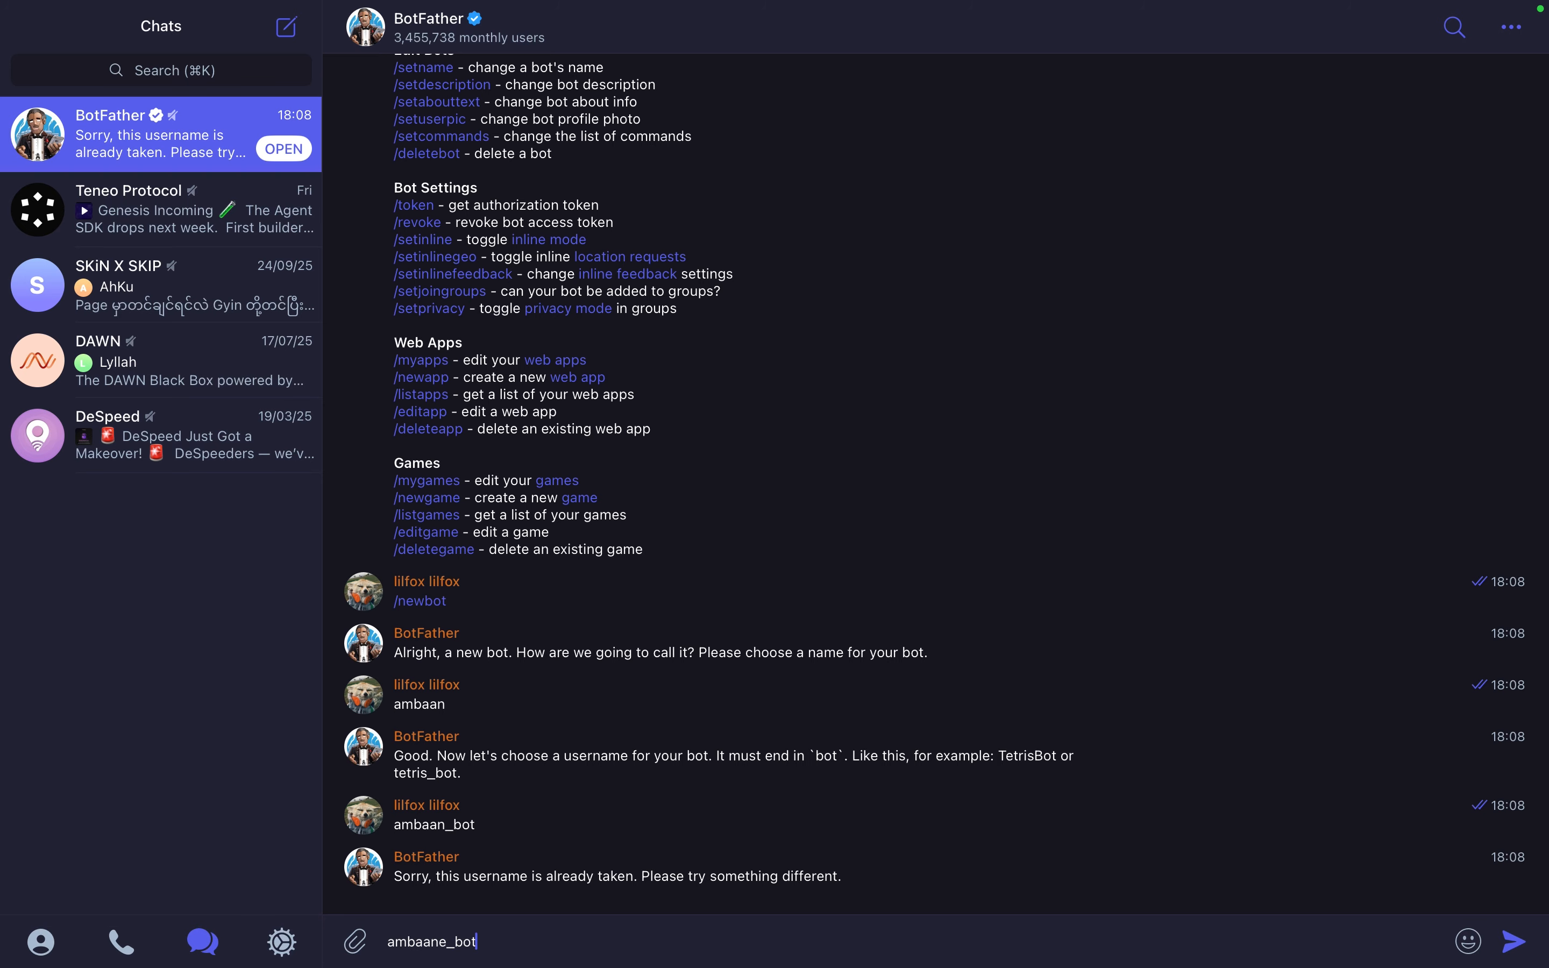
pyautogui.press('Return')
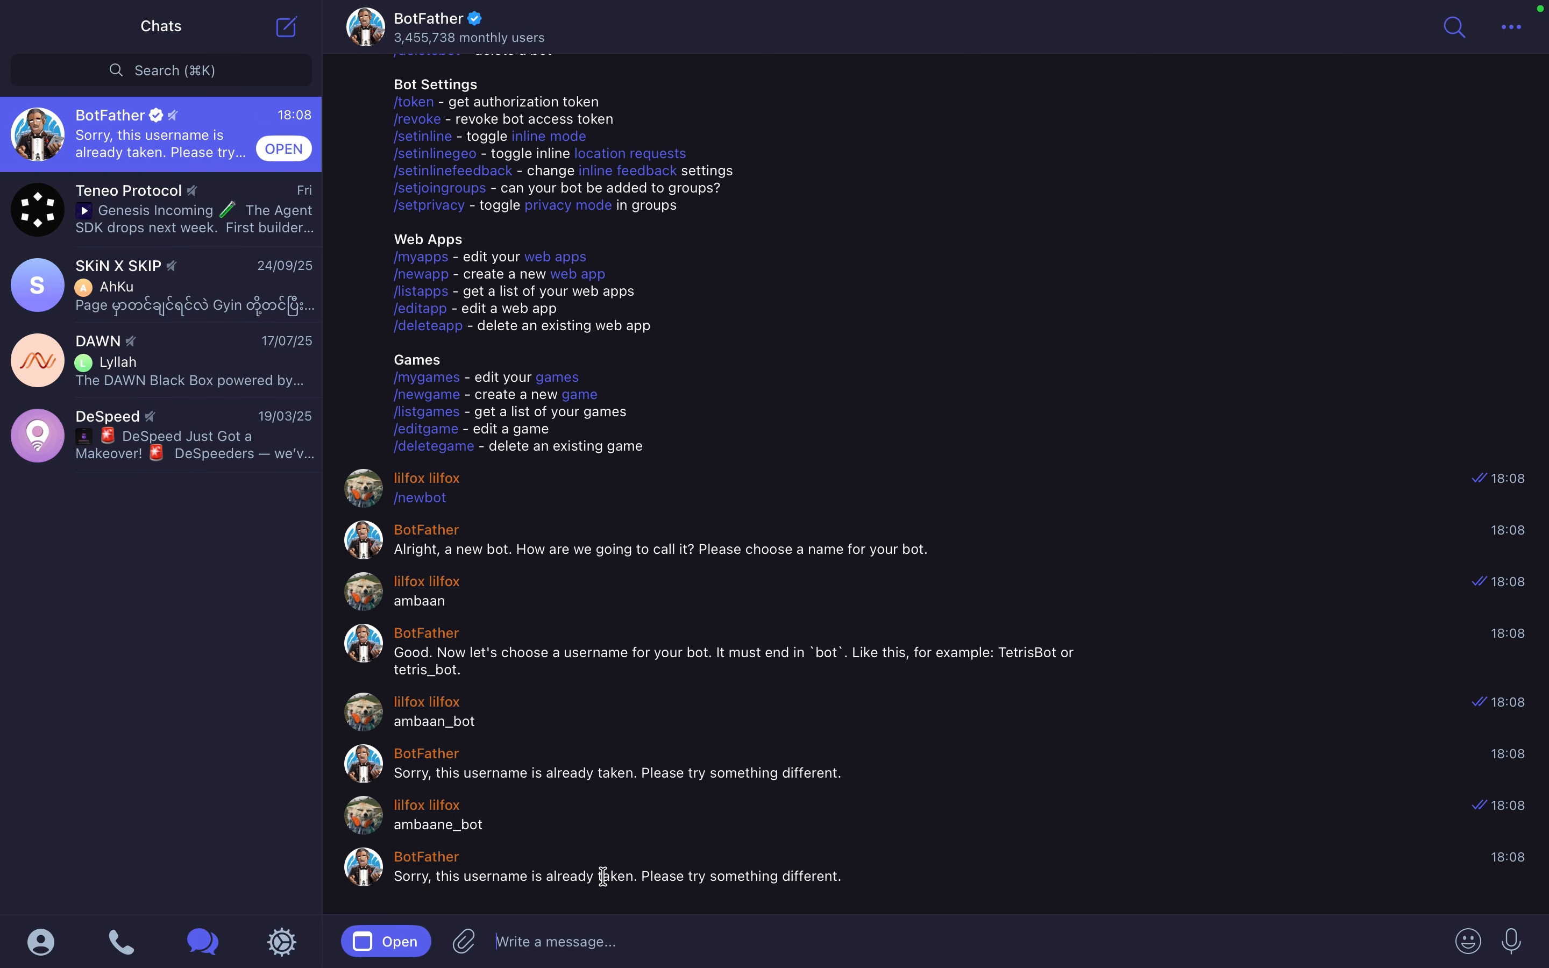
# Give the bot the username ambaan_annan_bot and copy the API access token that BotFather issues.
pyautogui.write('a')
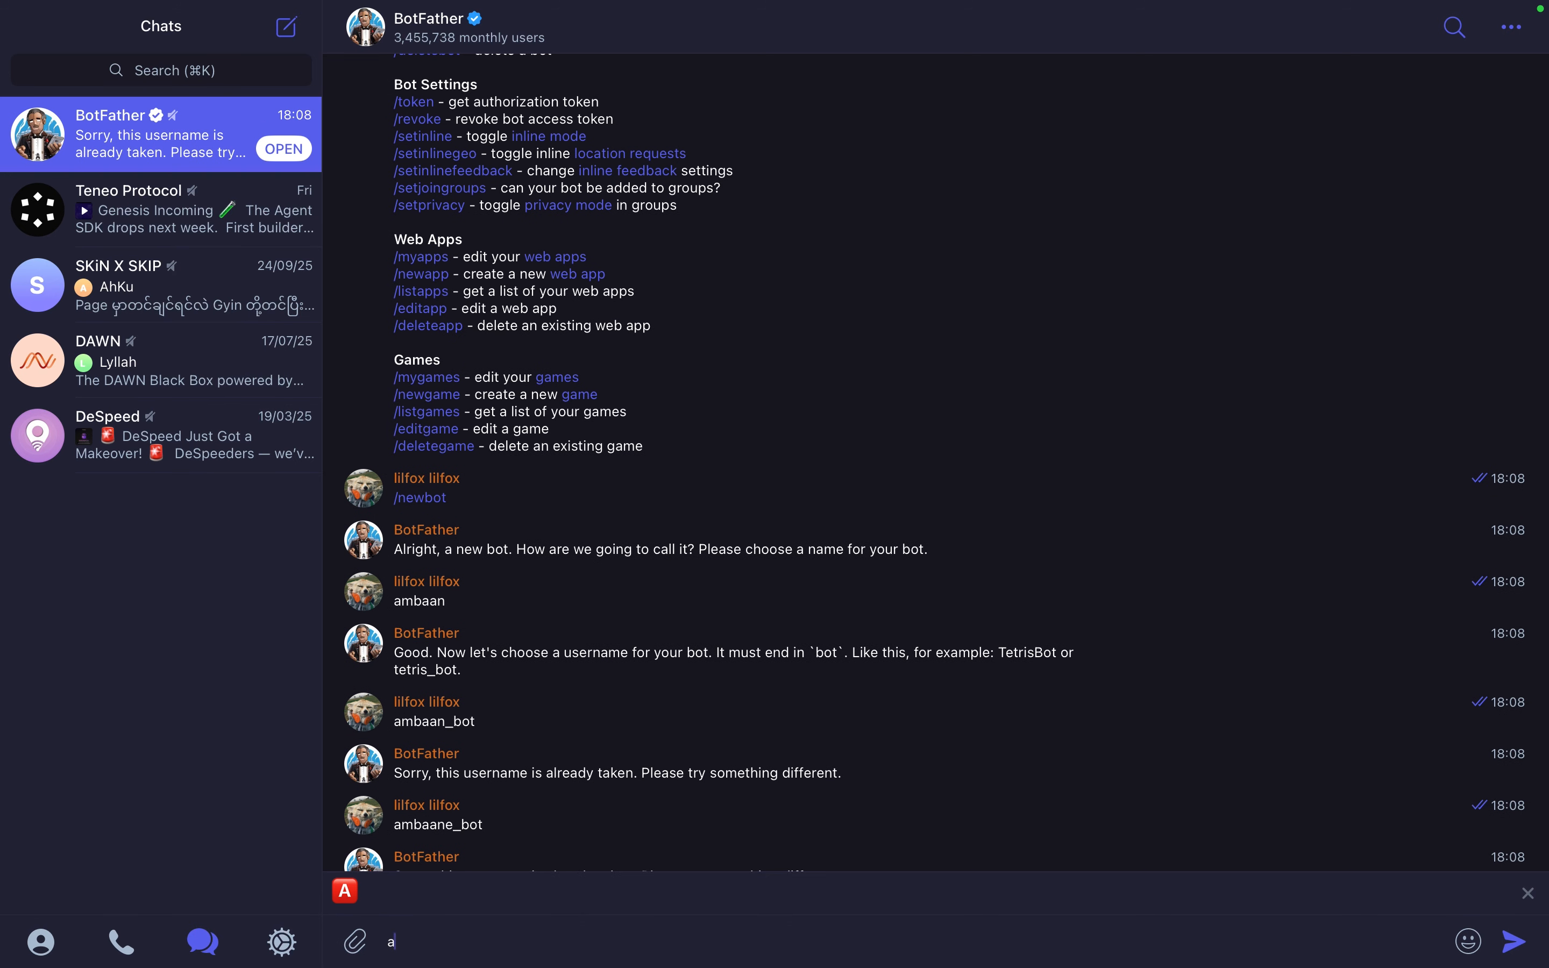
pyautogui.write('mbaan annan_bot')
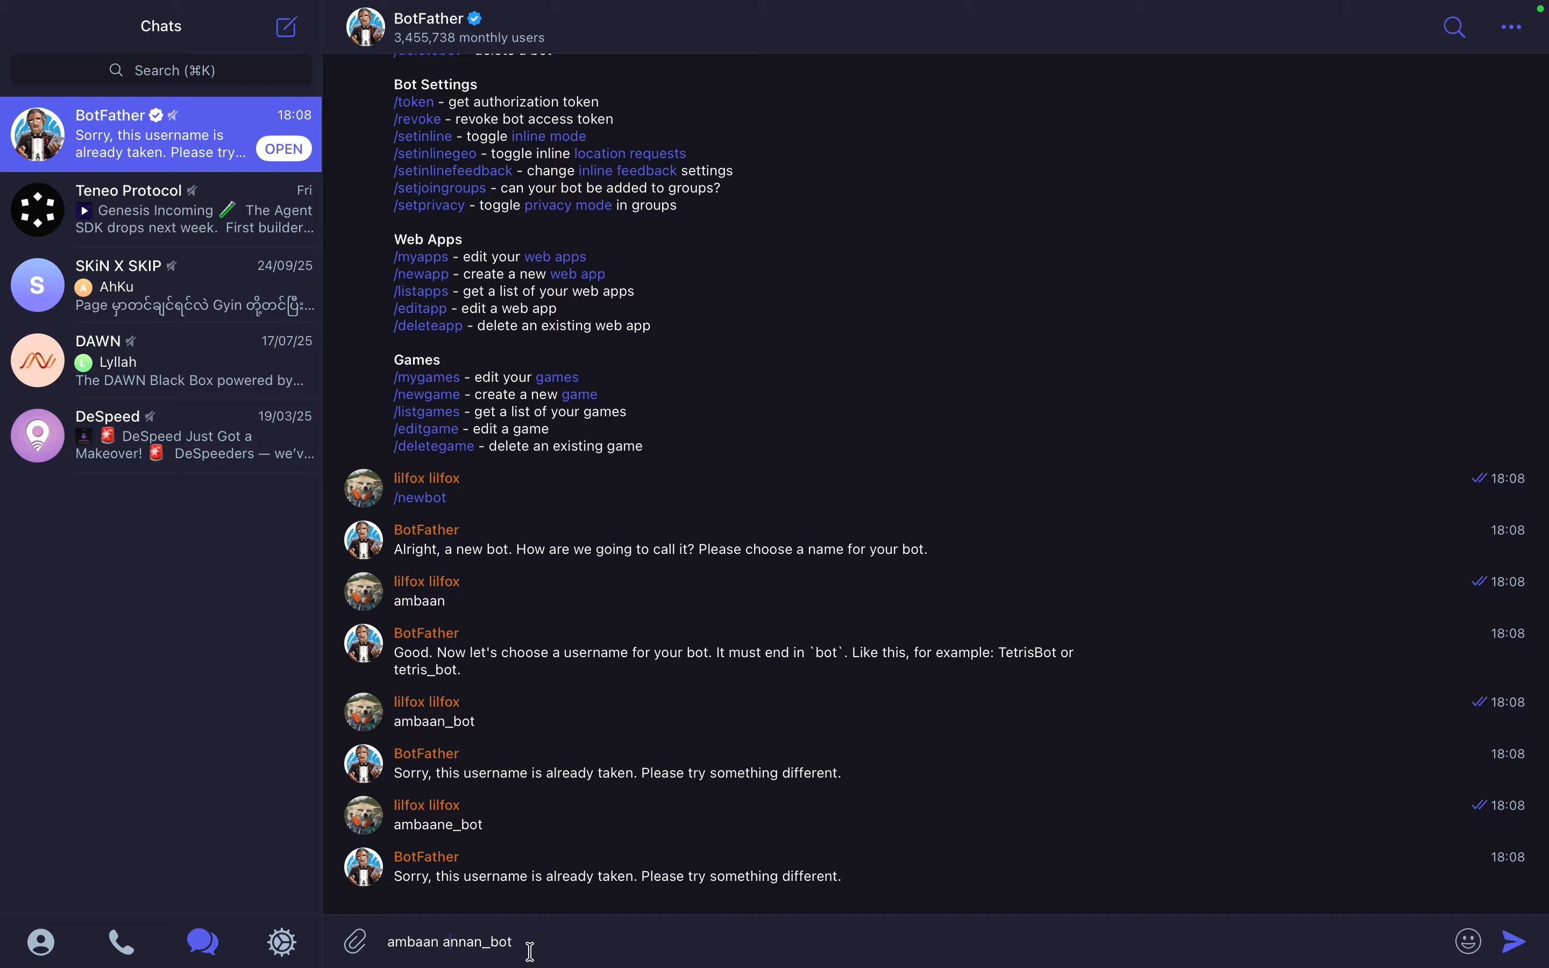
pyautogui.press('BackSpace')
pyautogui.write('_')
pyautogui.press('Return')
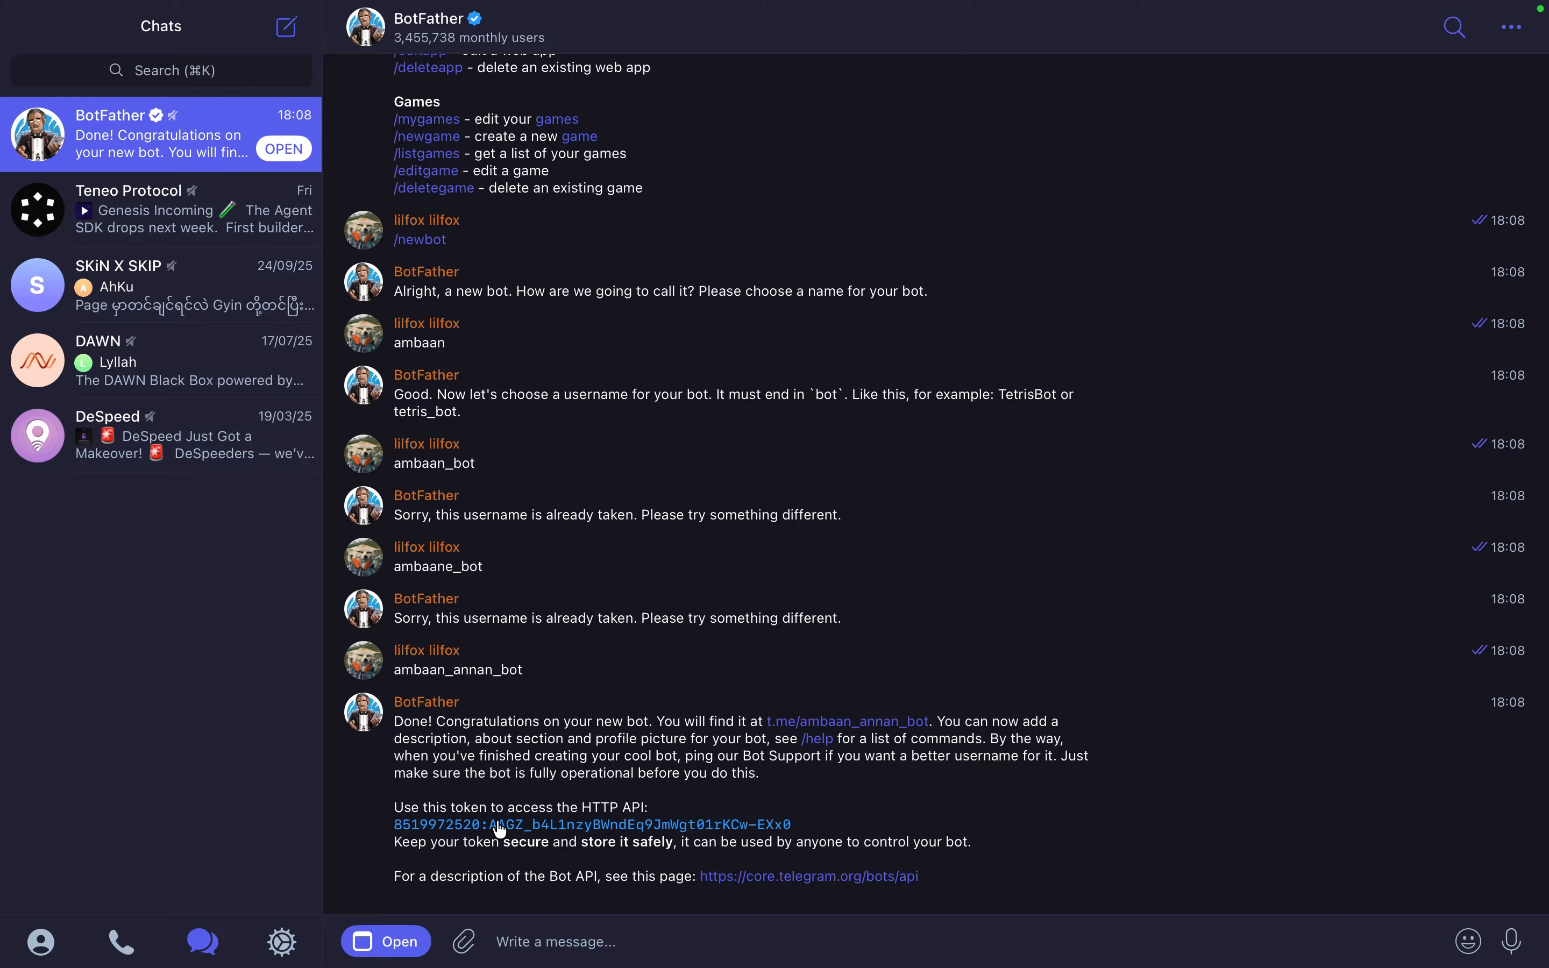
pyautogui.click(575, 830)
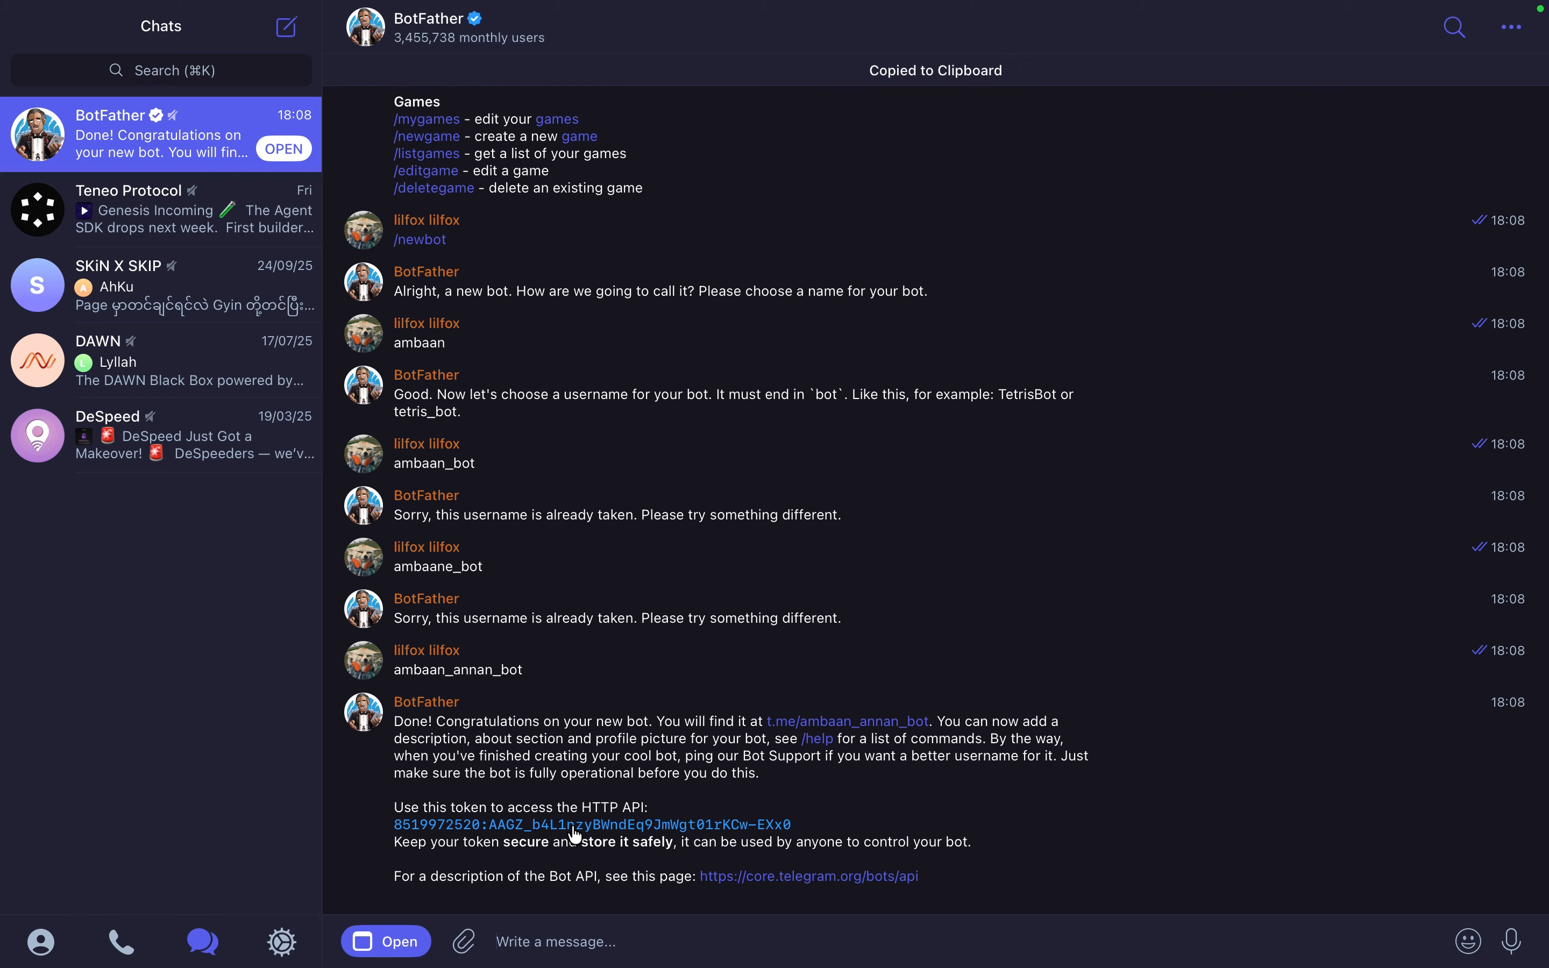
# Back in n8n, create a Telegram credential named Ambaan for the trigger, paste the bot's access token and save it.
pyautogui.hotkey('ctrl', 'Left')
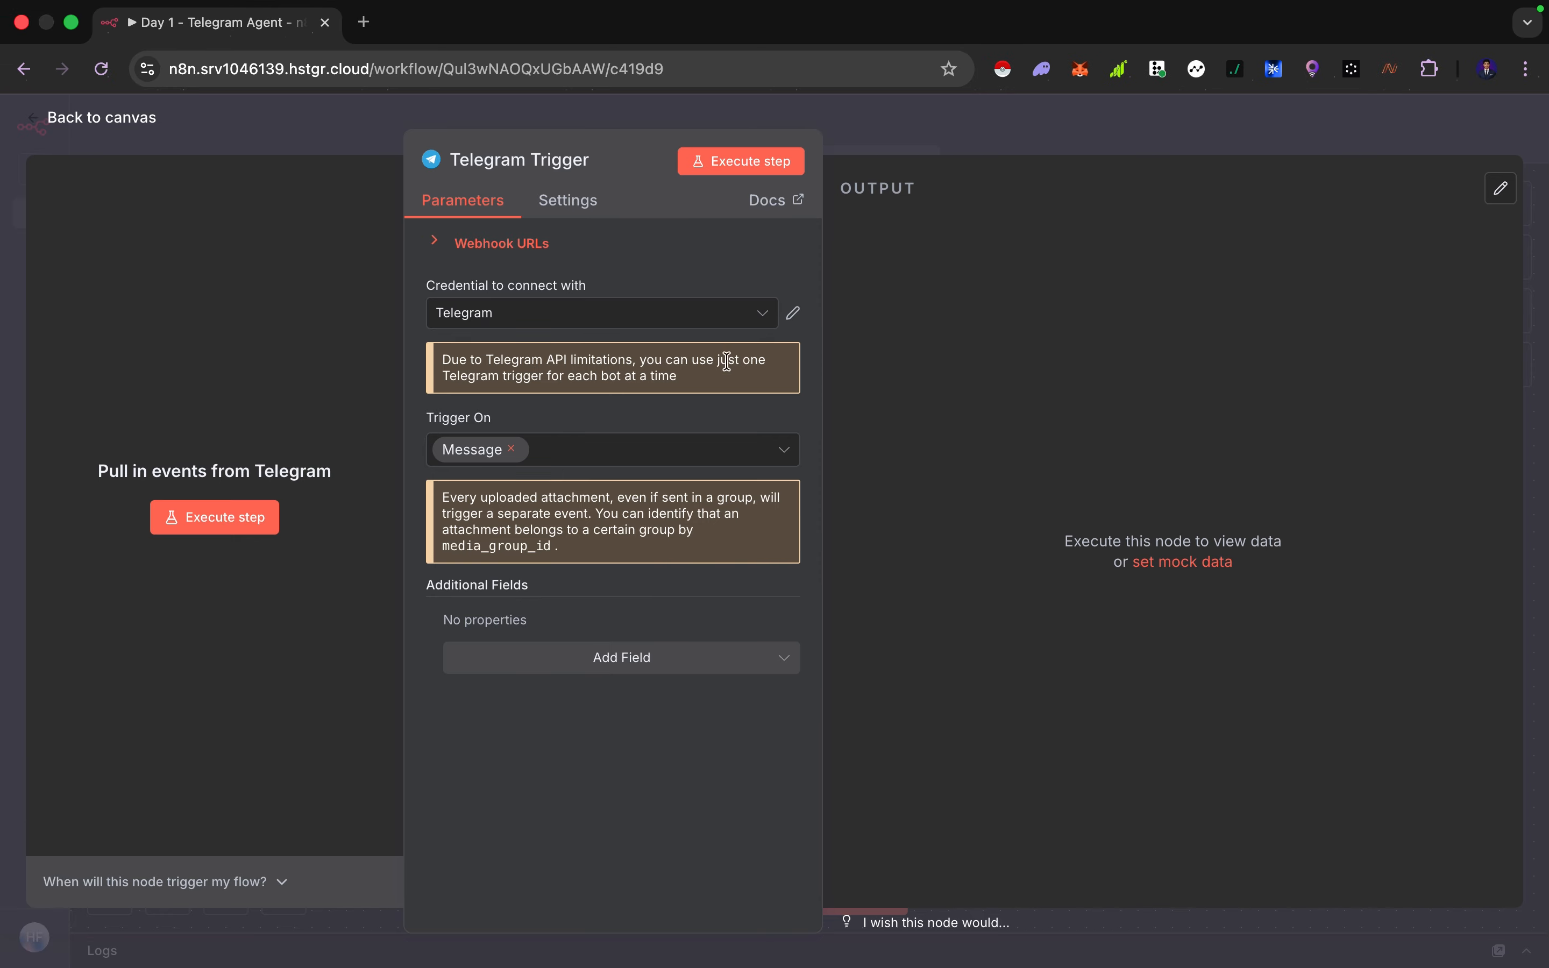
pyautogui.click(720, 315)
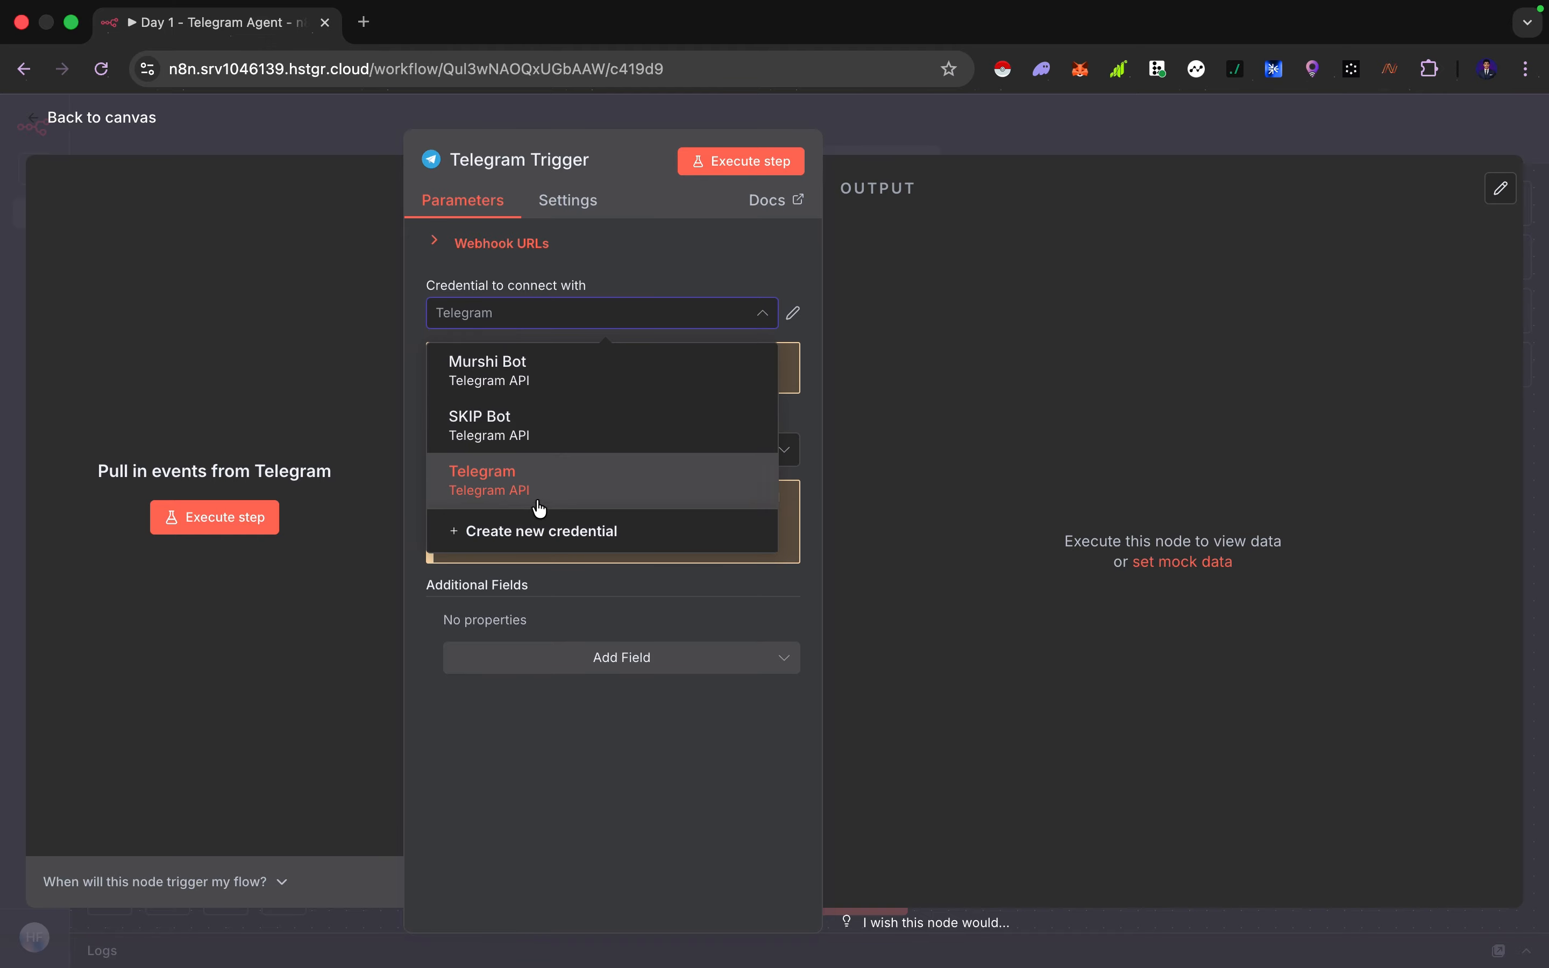
pyautogui.click(538, 529)
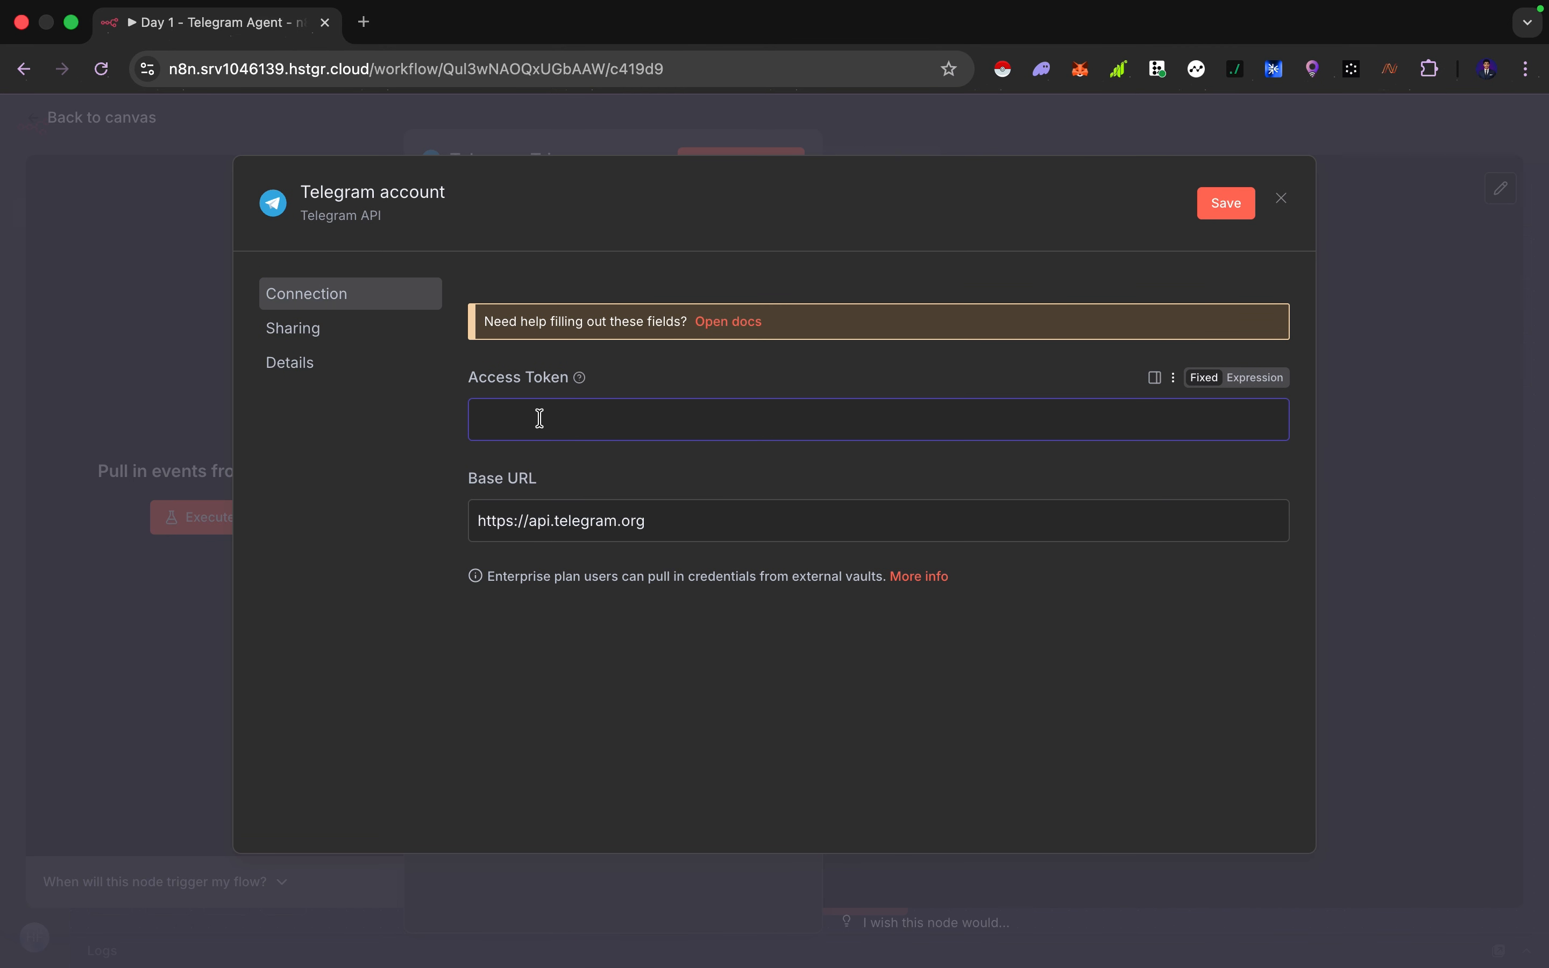
pyautogui.press('super+v')
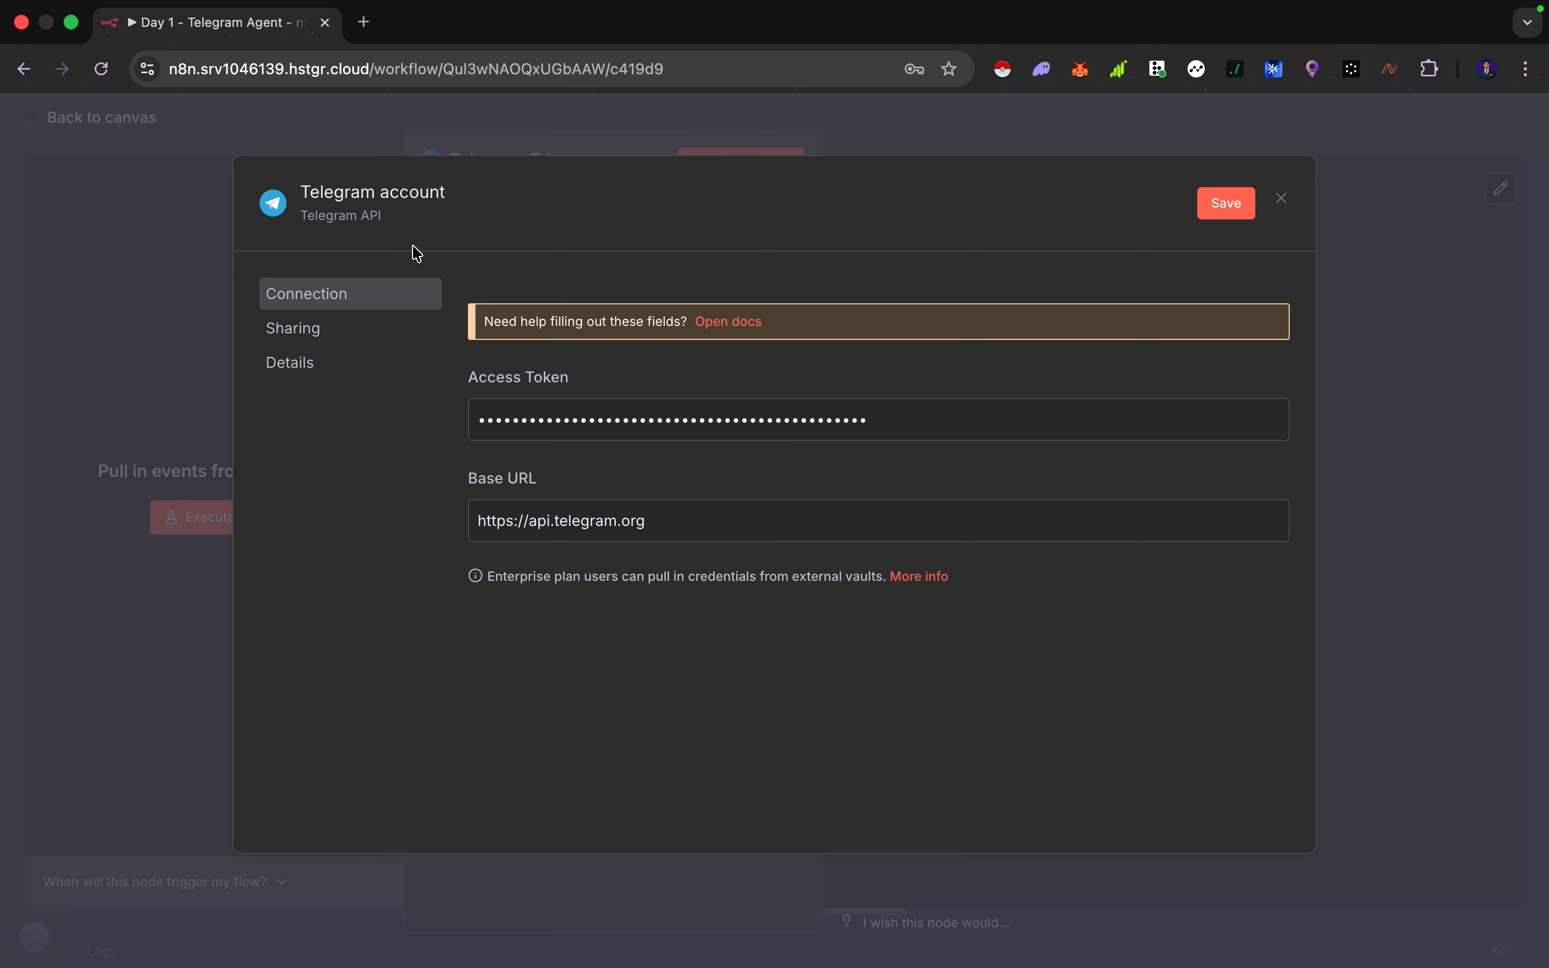
pyautogui.click(429, 195)
pyautogui.write('Ambaan')
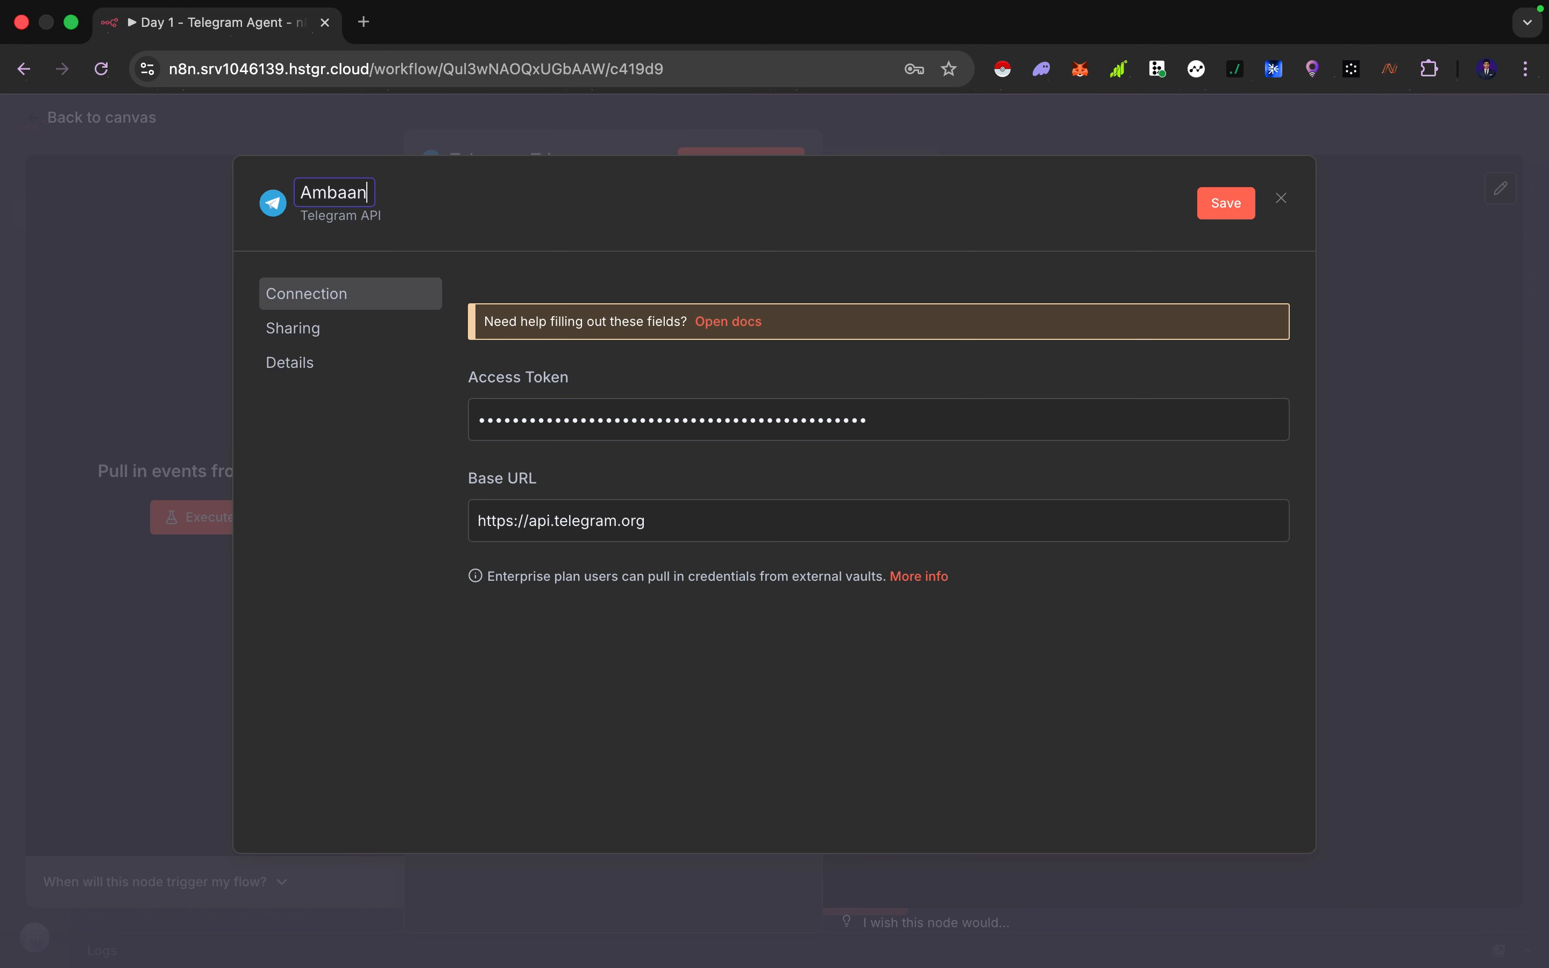
pyautogui.press('Return')
pyautogui.click(1222, 205)
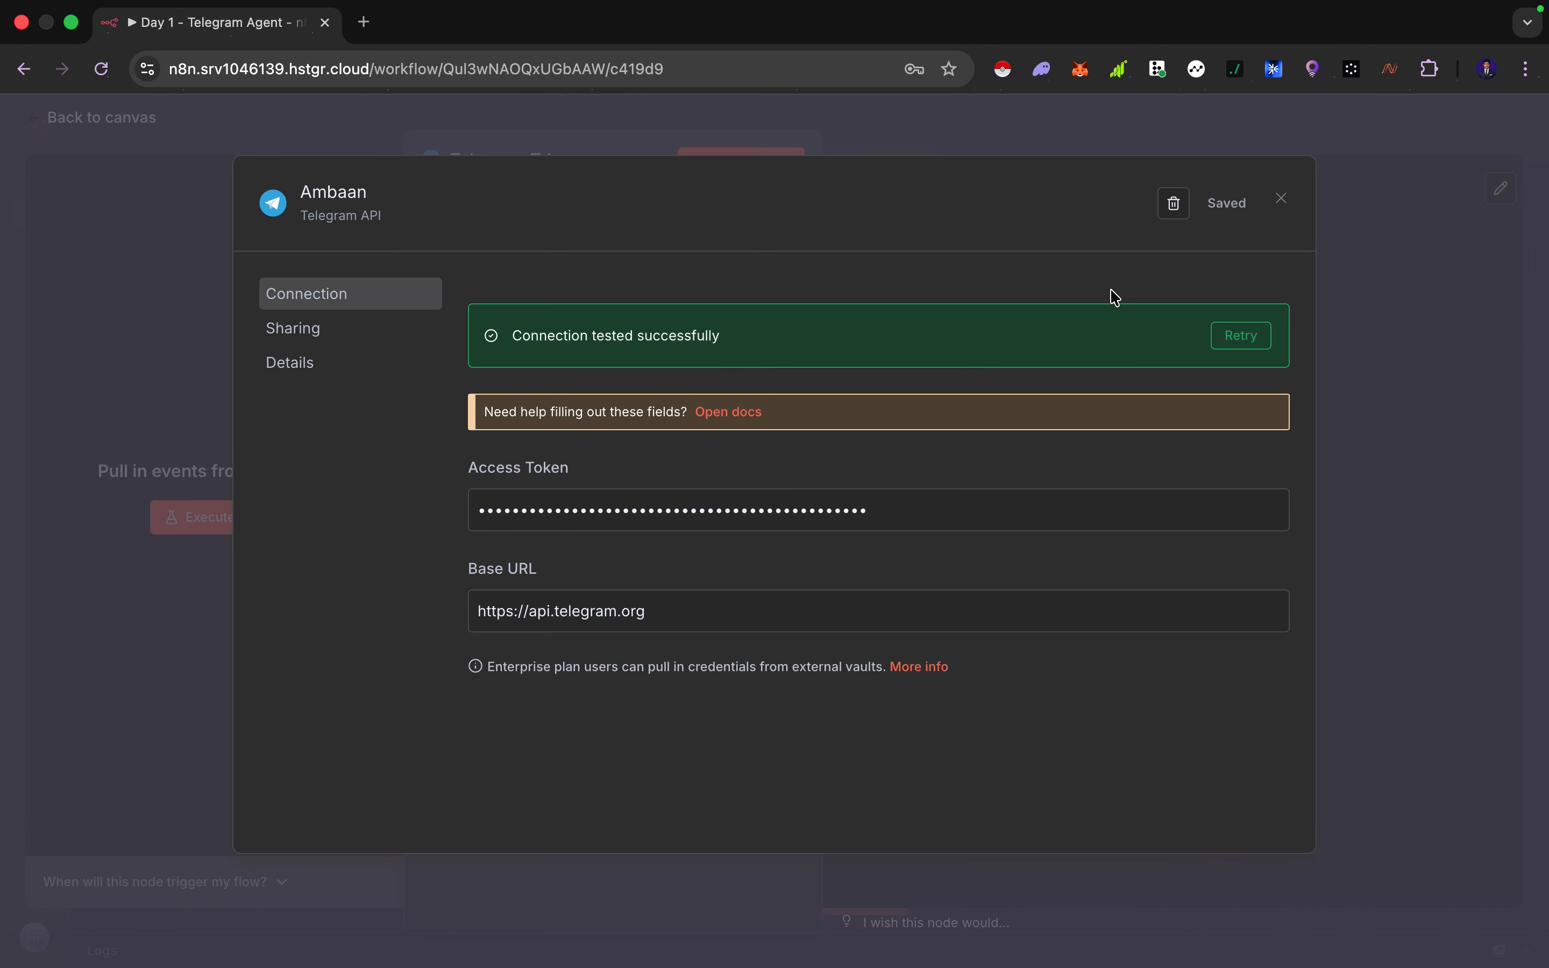
pyautogui.click(1283, 198)
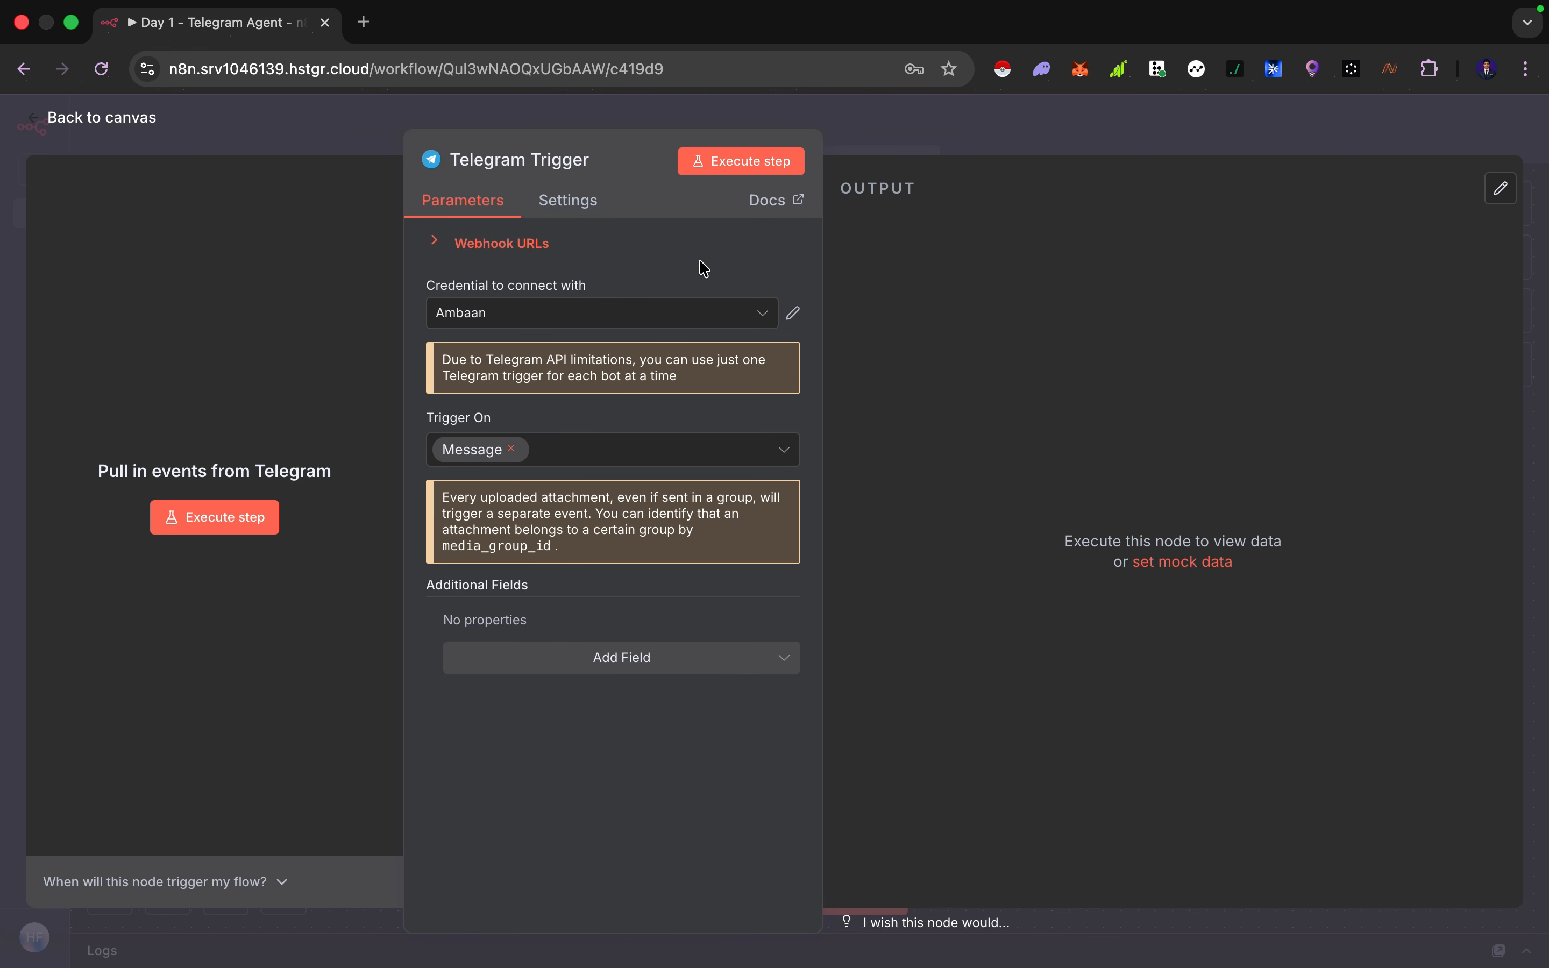
# Save the workflow and execute it from the Telegram Trigger, and switch back to the BotFather chat in Telegram.
pyautogui.press('Escape')
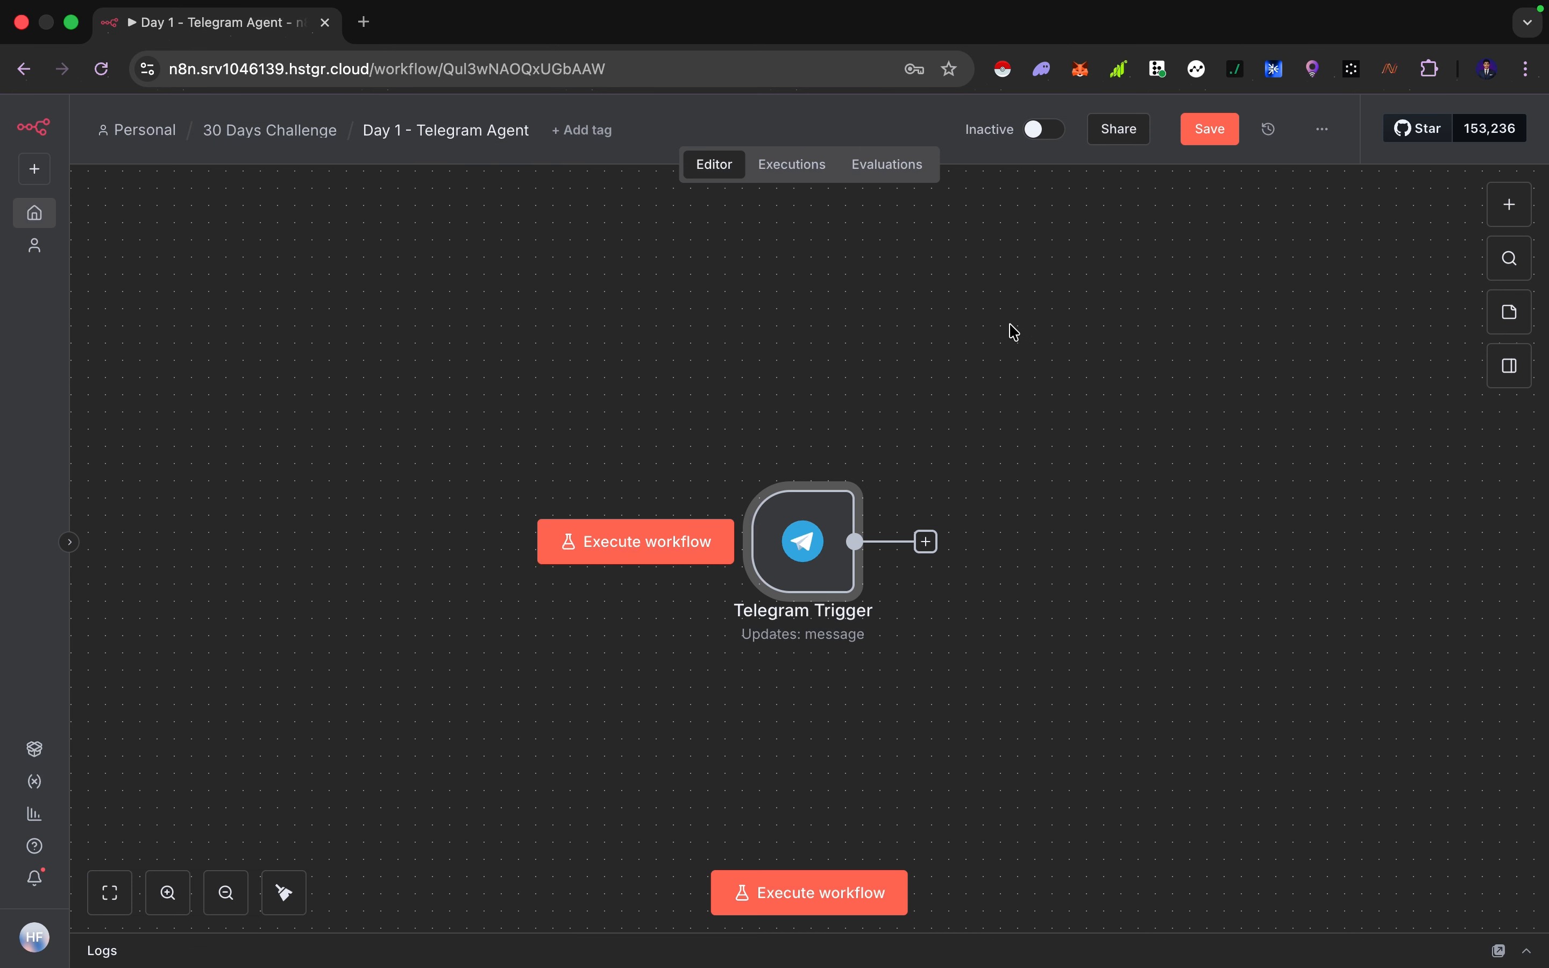
pyautogui.click(1213, 131)
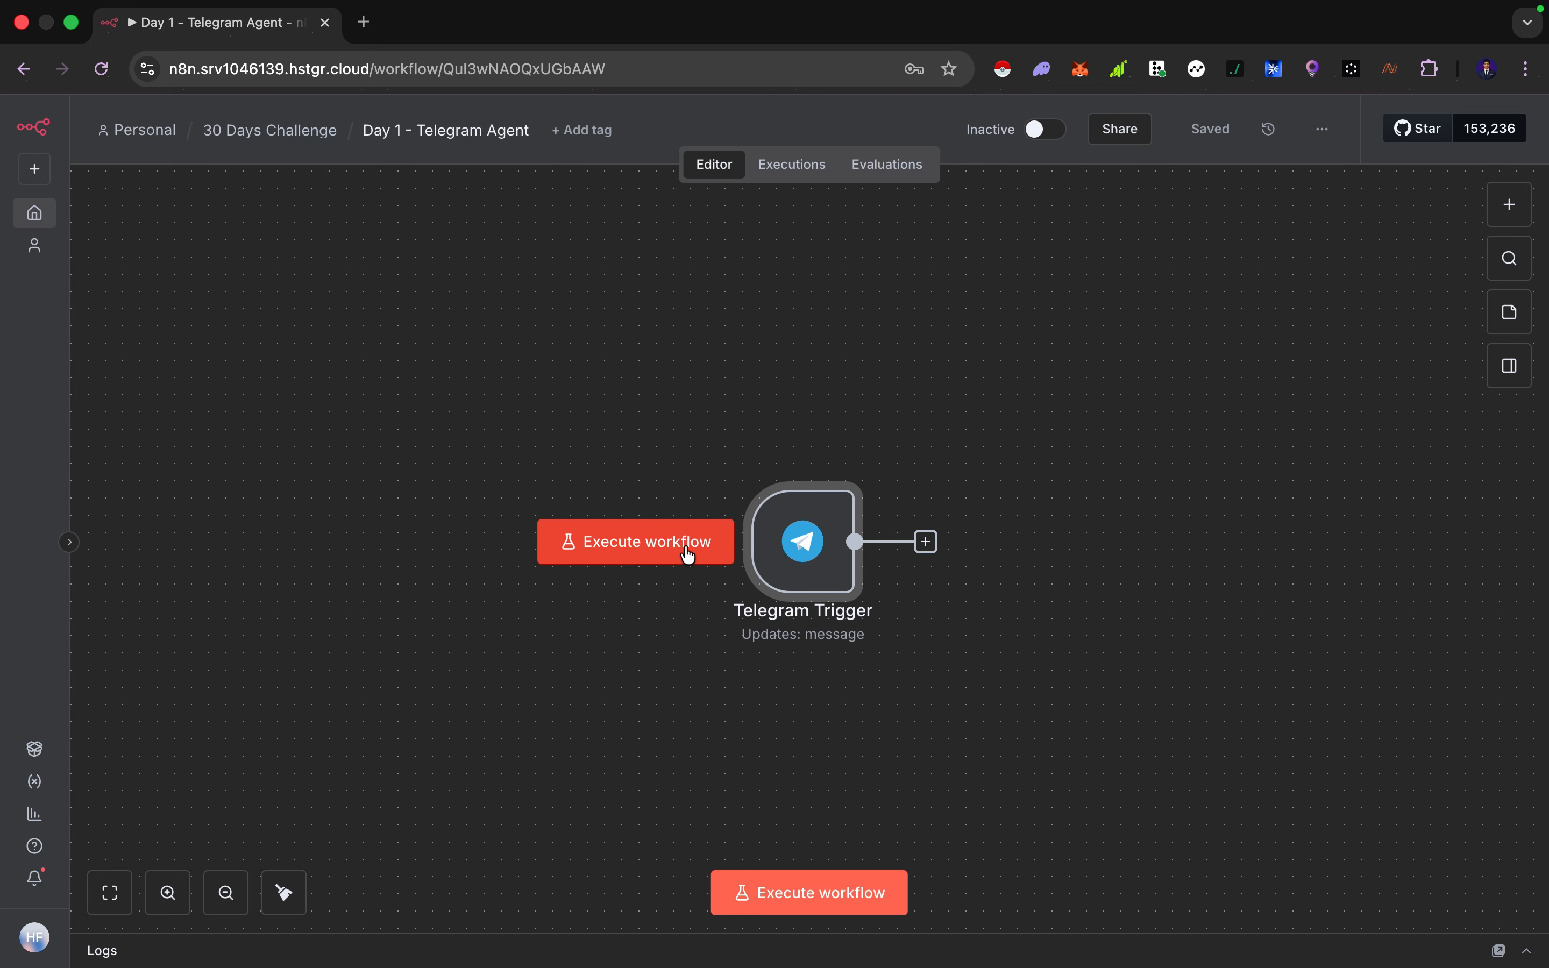
pyautogui.click(681, 548)
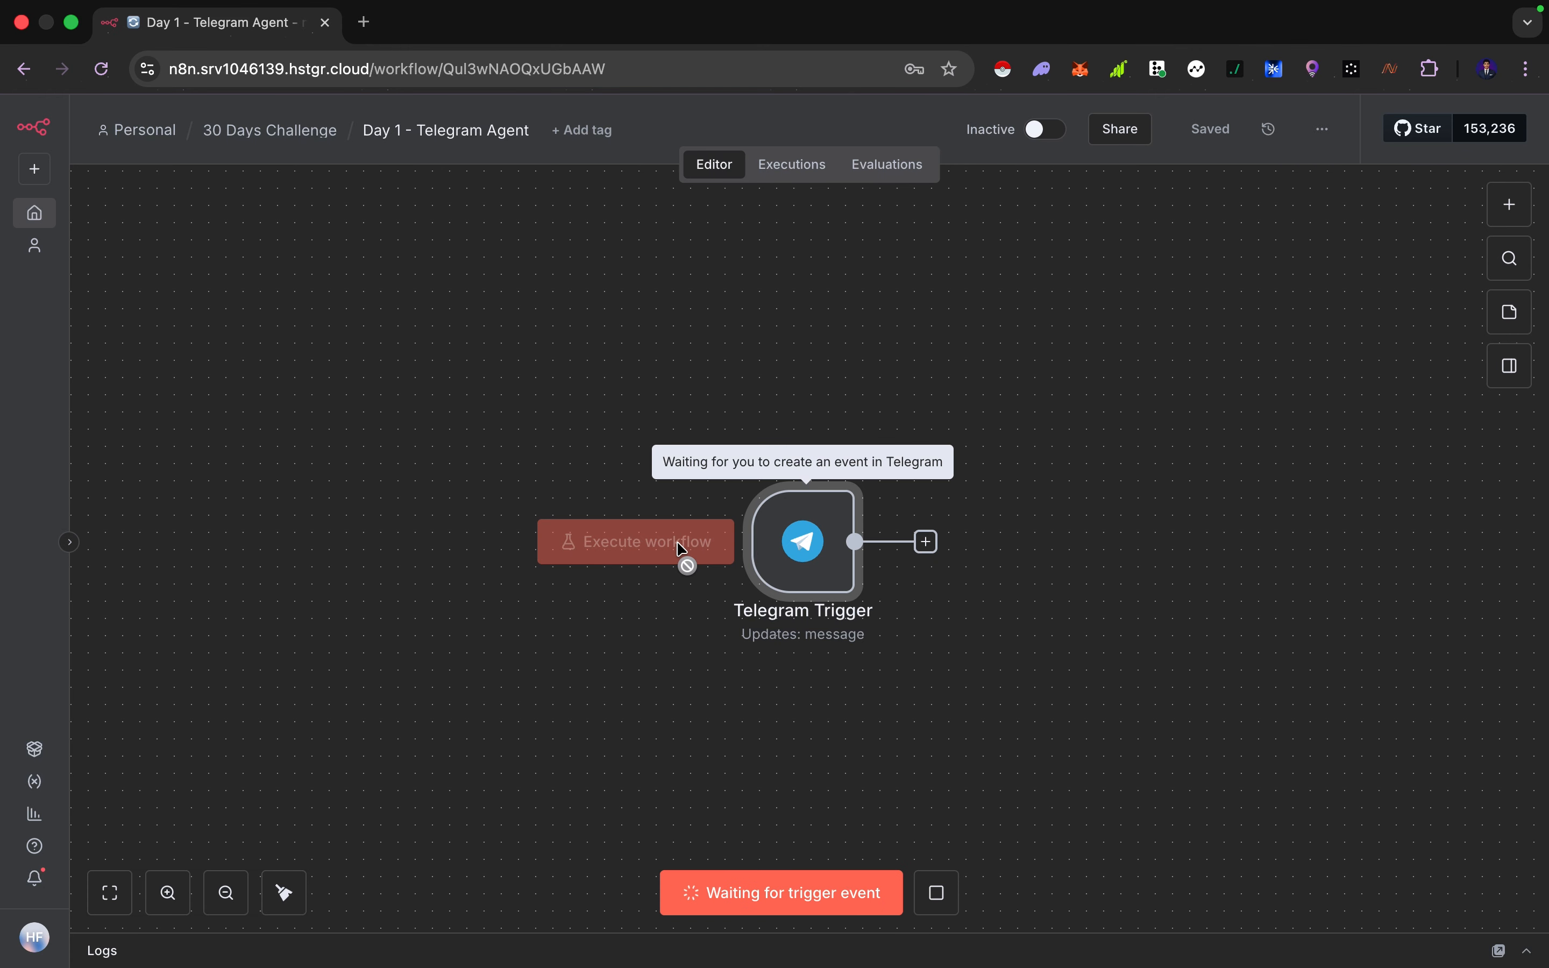
pyautogui.hotkey('ctrl', 'Right')
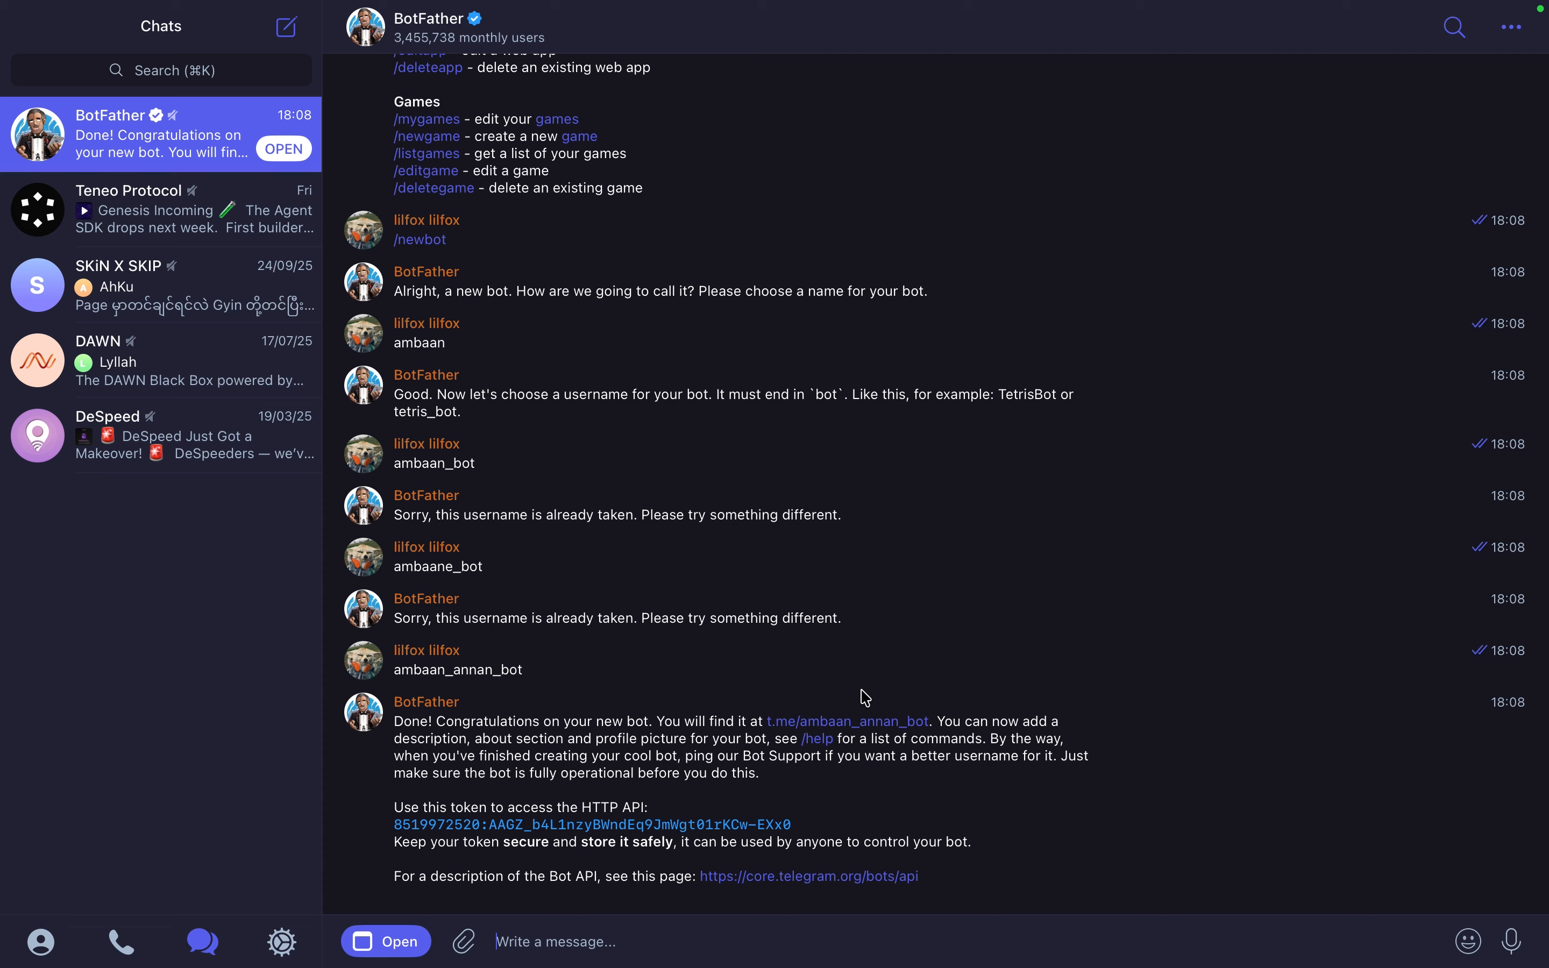
# Open the new ambaan_annan_bot chat from BotFather's message, start the bot, and switch back to n8n.
pyautogui.click(849, 721)
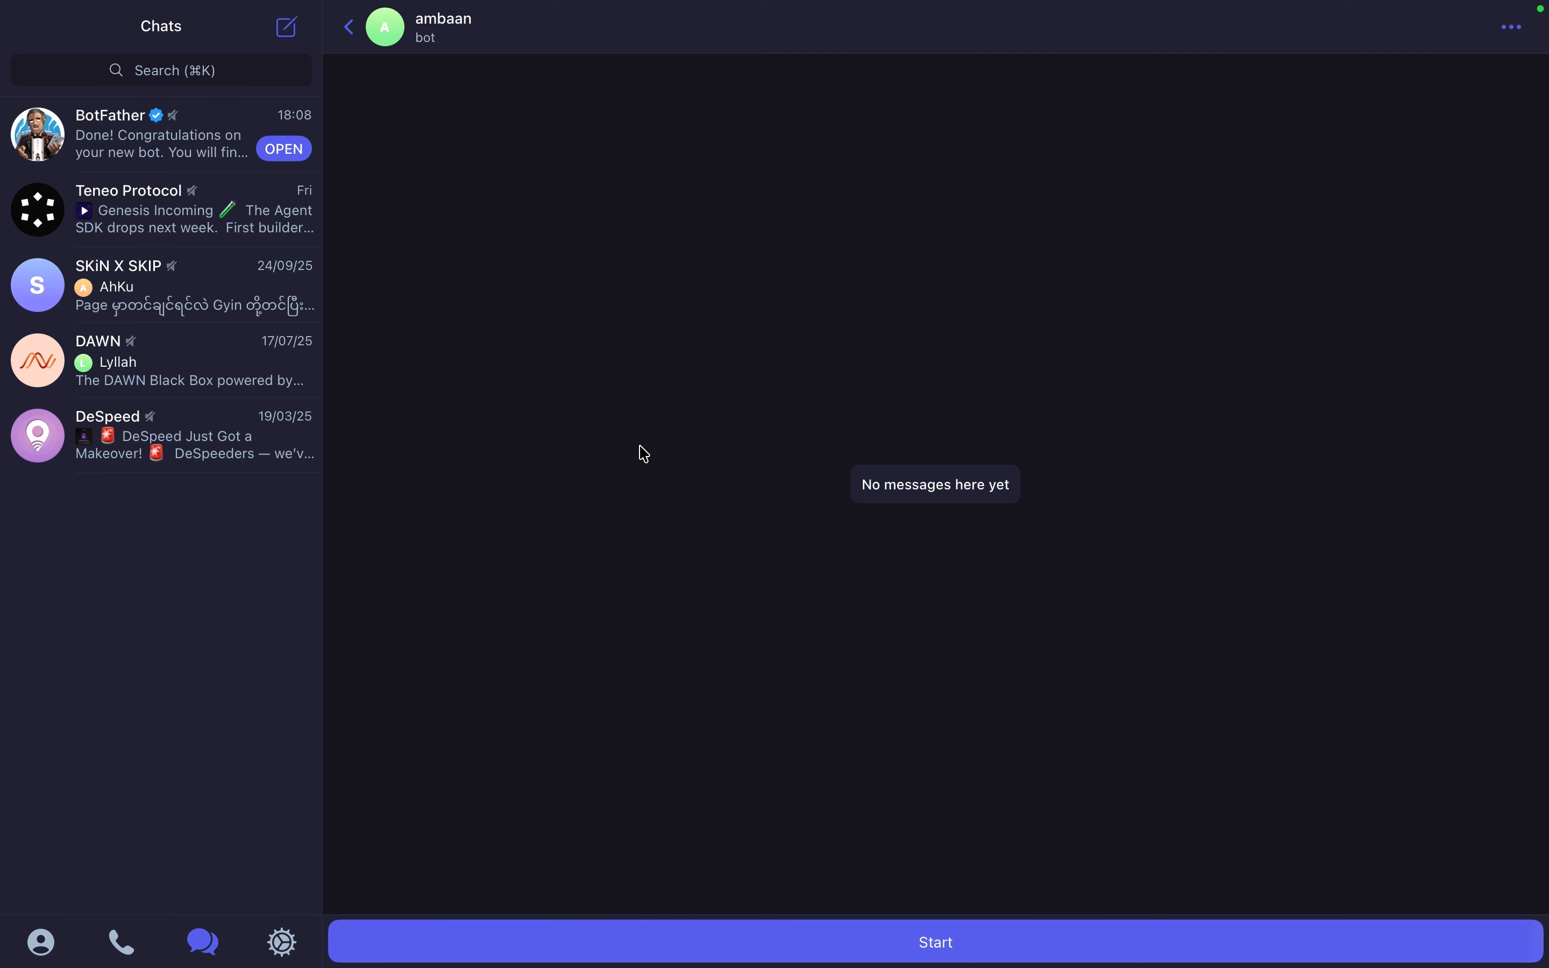
pyautogui.click(858, 926)
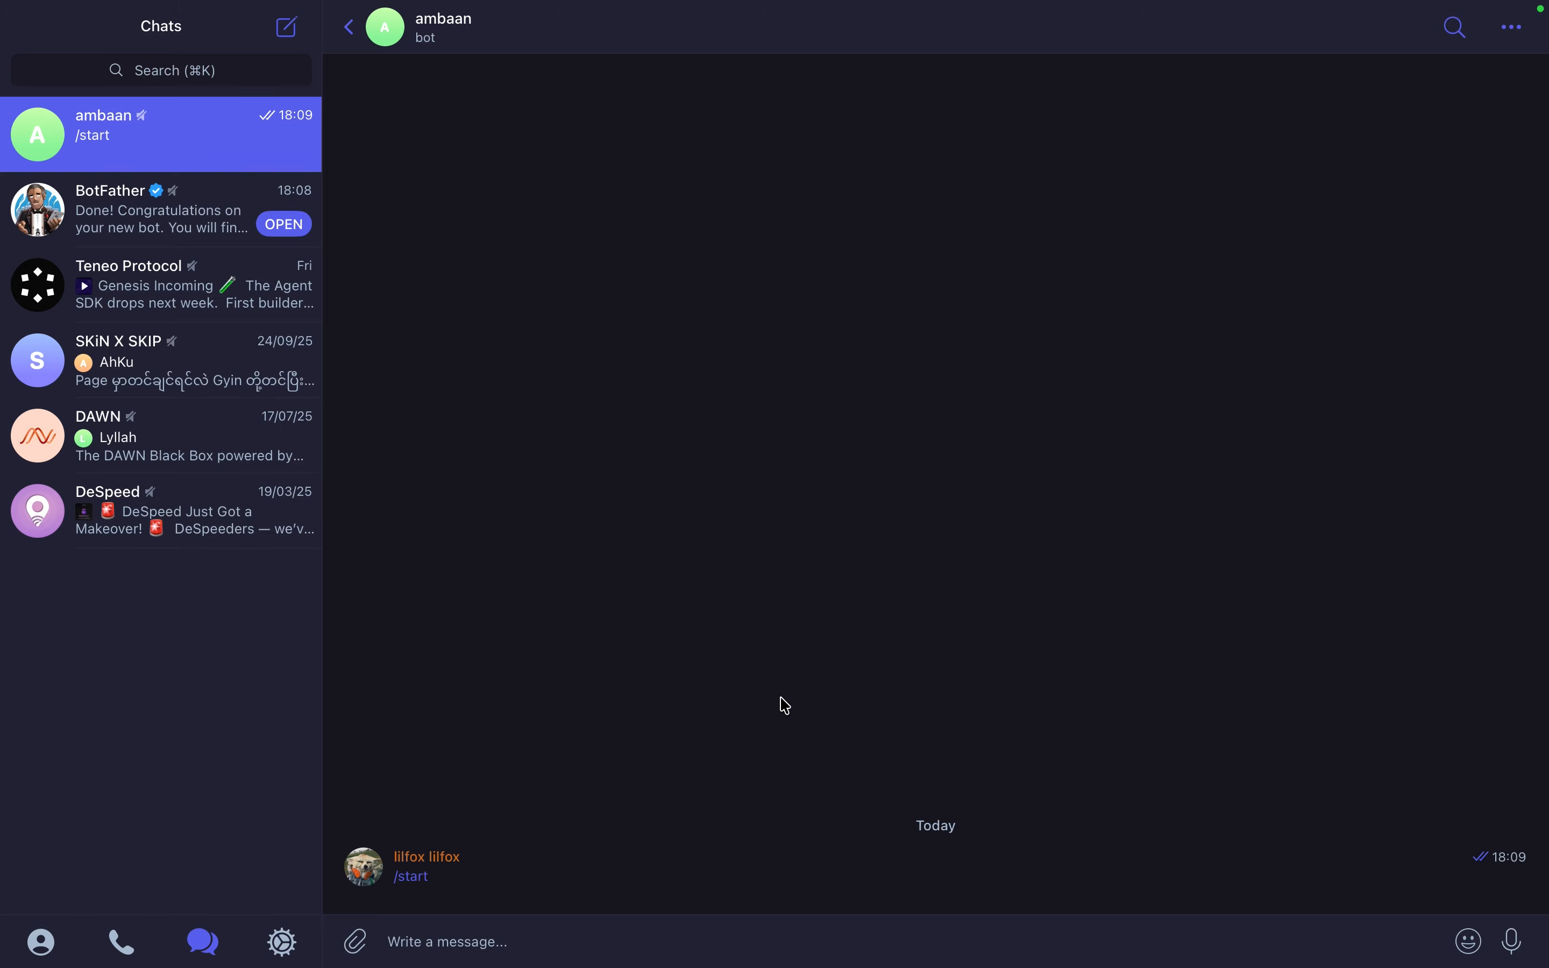
pyautogui.hotkey('ctrl', 'Left')
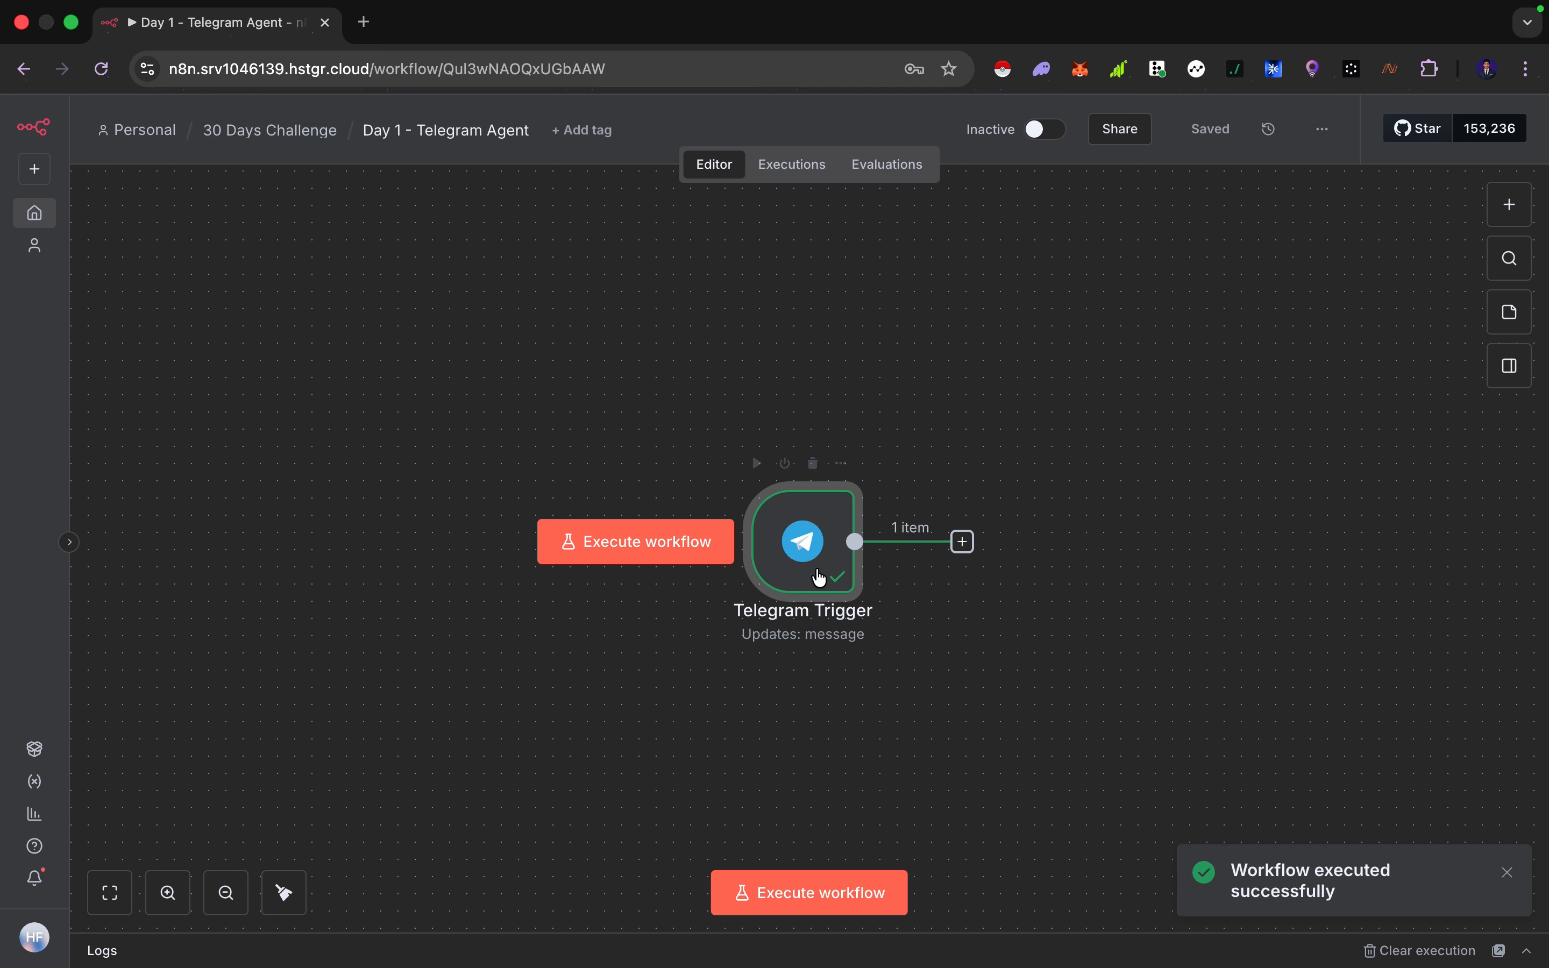
# Examine the Telegram Trigger's output for the received /start message, and return to the canvas.
pyautogui.doubleClick(820, 572)
pyautogui.scroll(-3, 1098, 652)
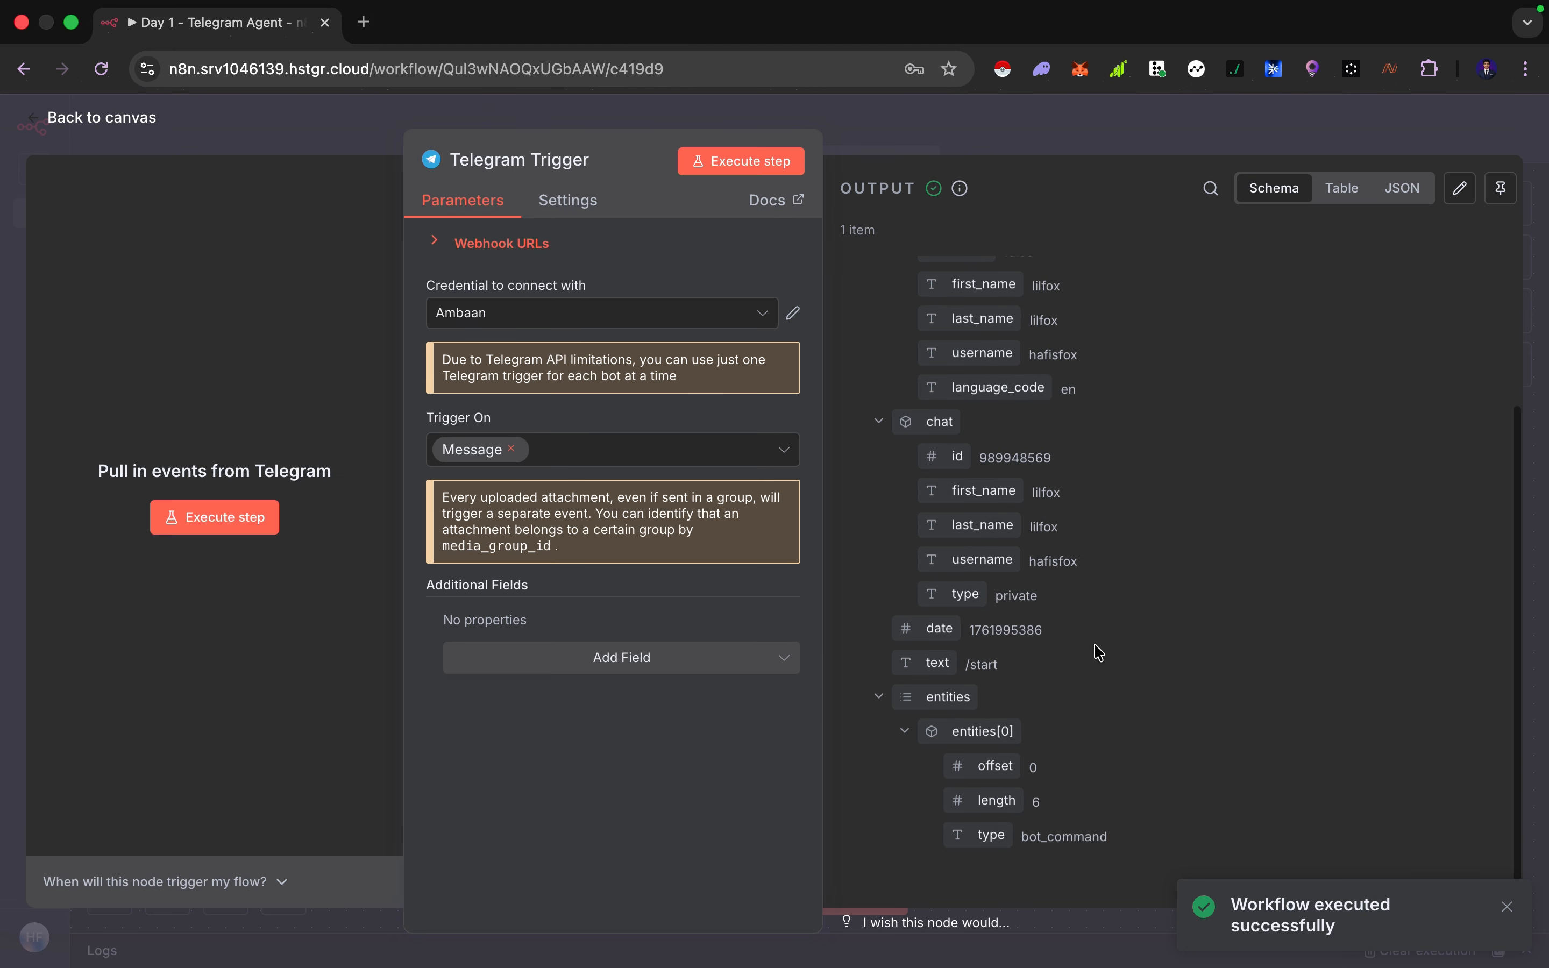
pyautogui.press('Escape')
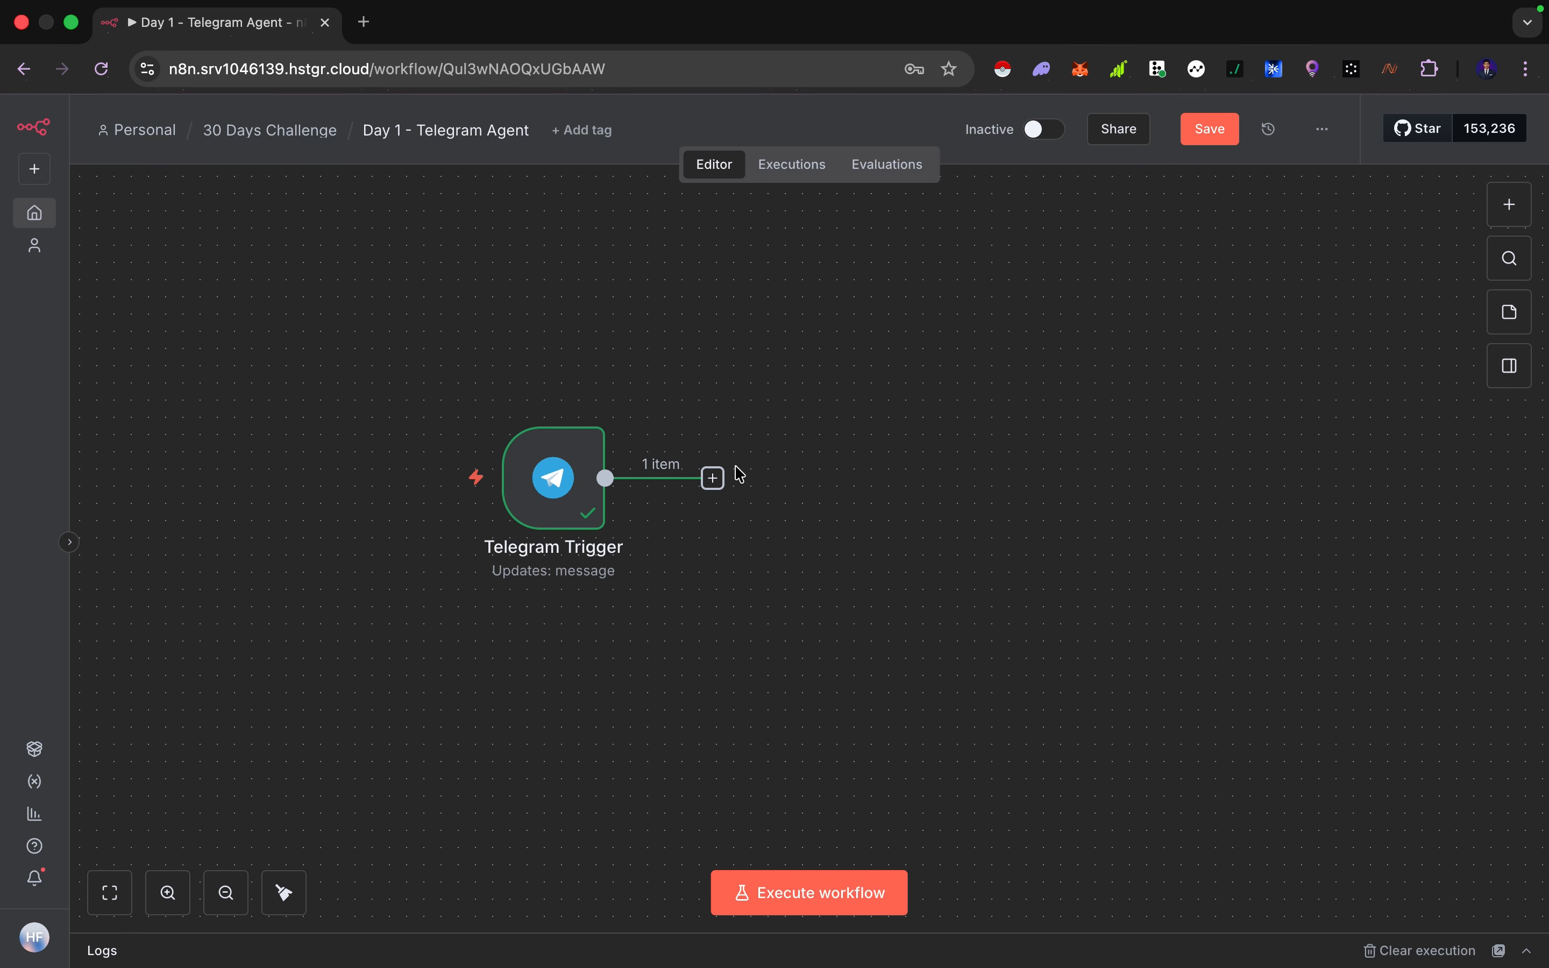
# Add an AI Agent node after the Telegram Trigger, leaving its parameters at their defaults.
pyautogui.click(713, 478)
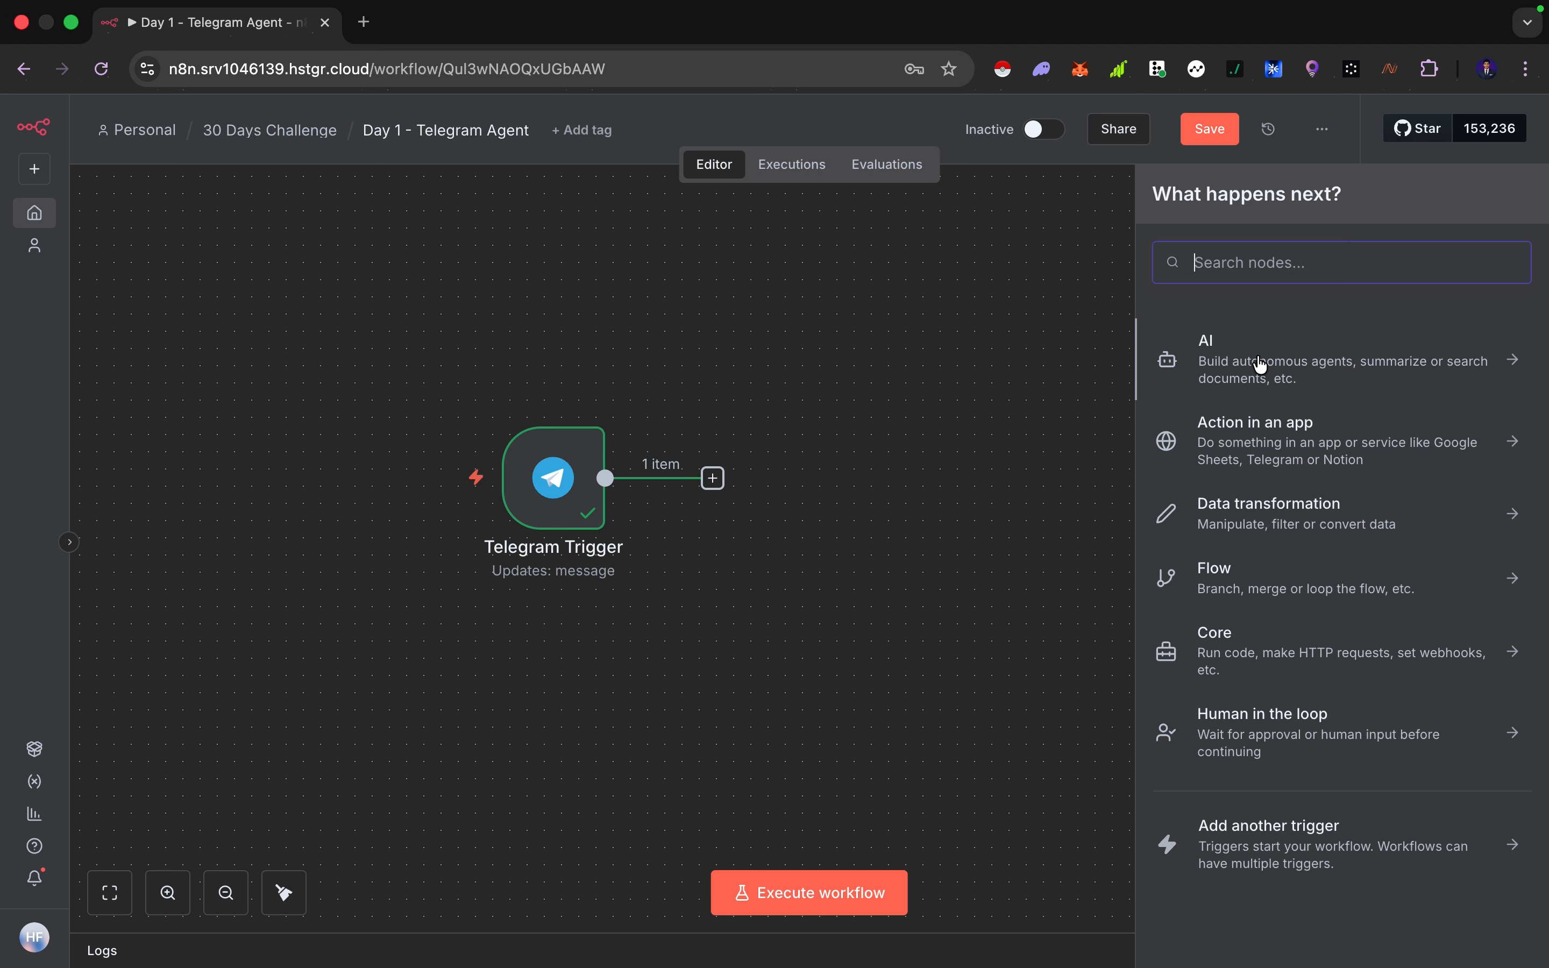
pyautogui.click(1239, 363)
pyautogui.click(1241, 504)
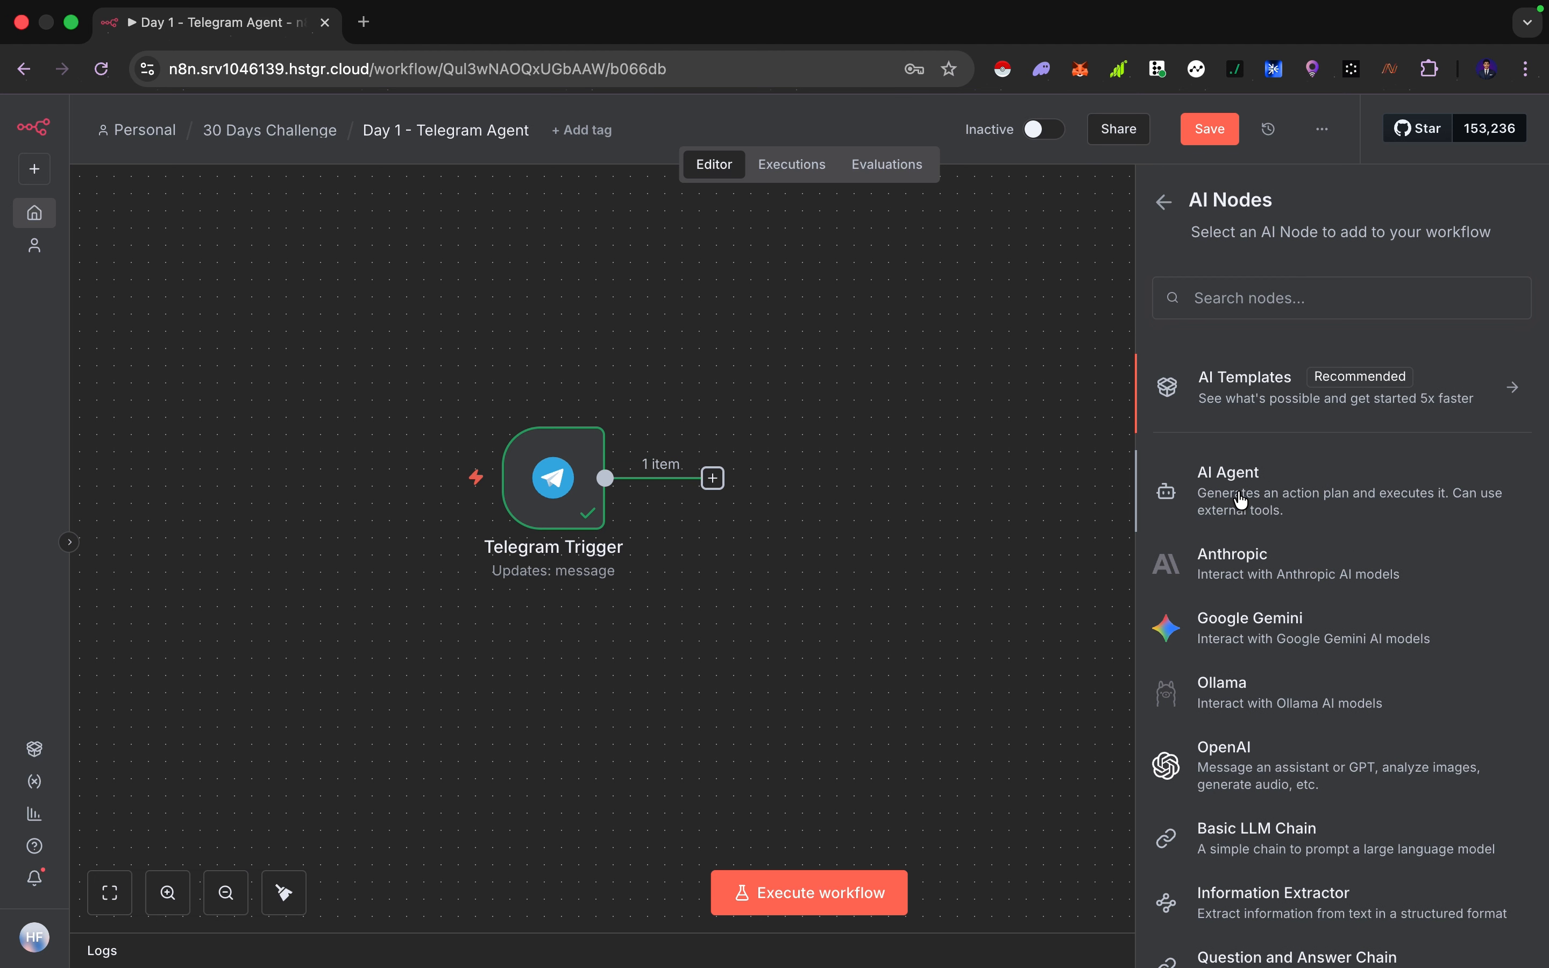
pyautogui.press('Escape')
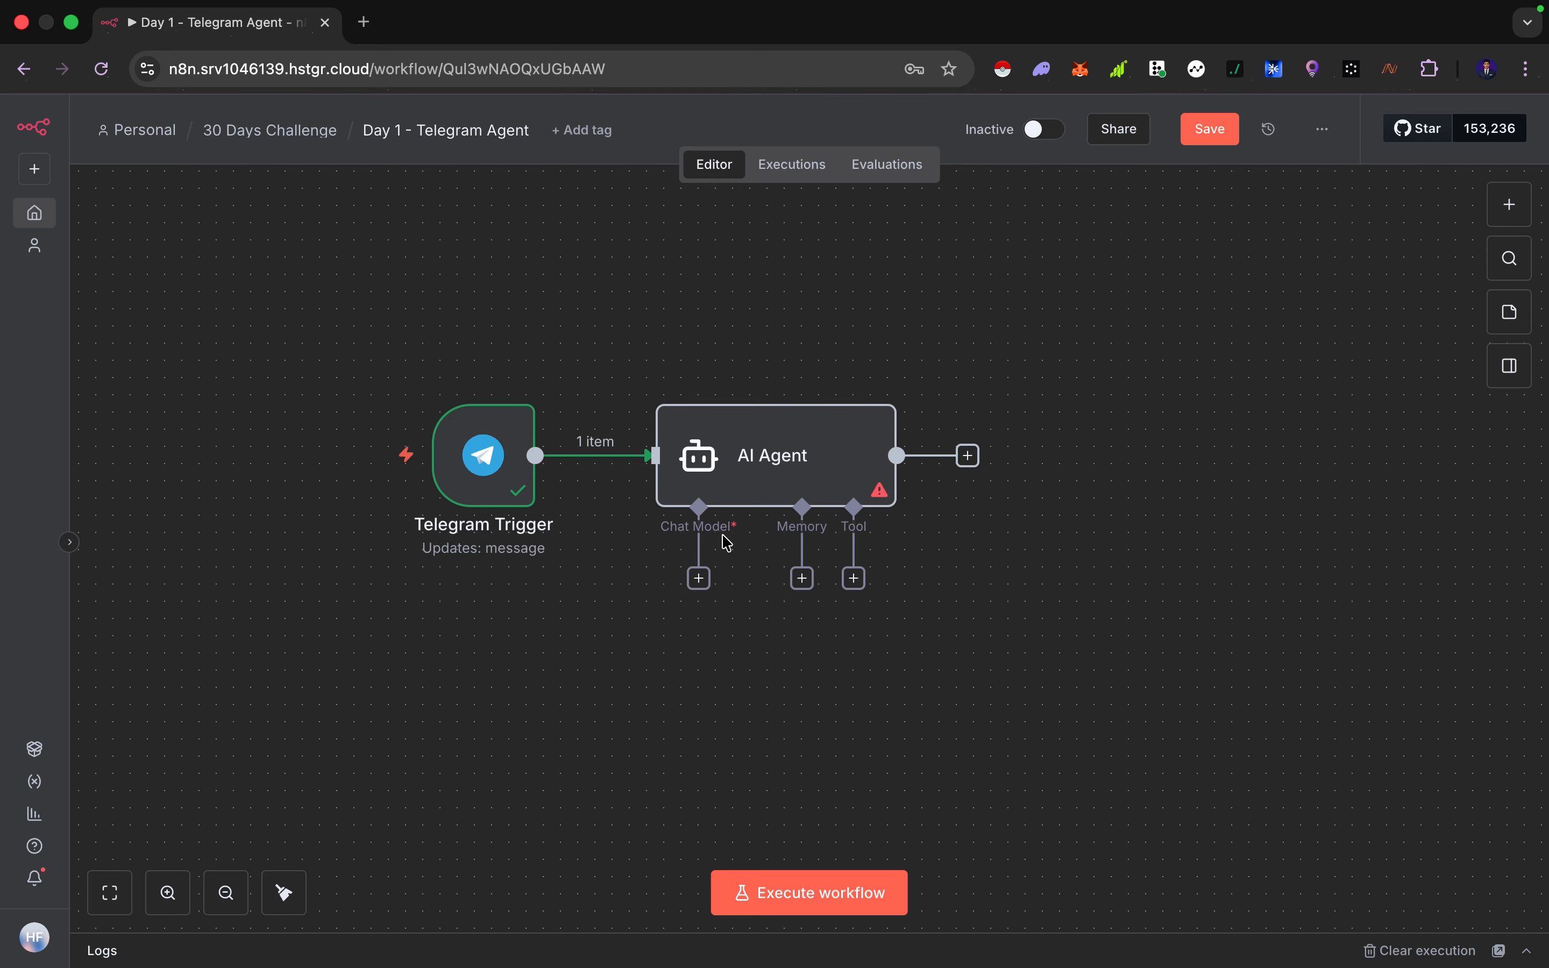
# Attach a Google Gemini Chat Model to the AI Agent's Chat Model input and place its node directly beneath that connector.
pyautogui.click(698, 578)
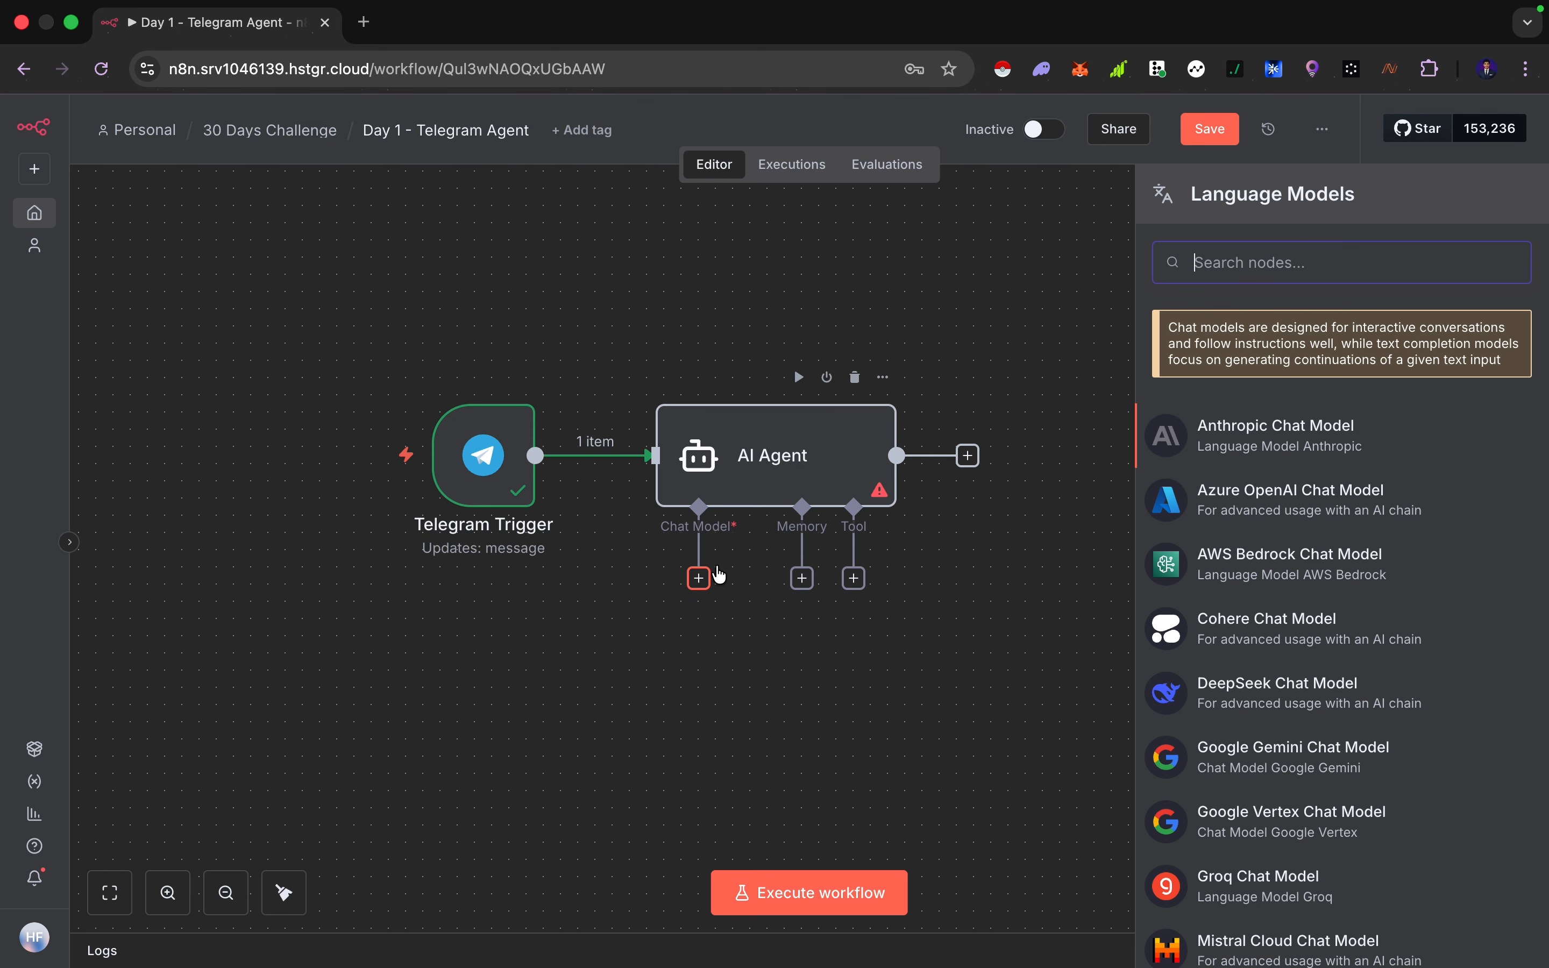
pyautogui.scroll(-10, 1229, 533)
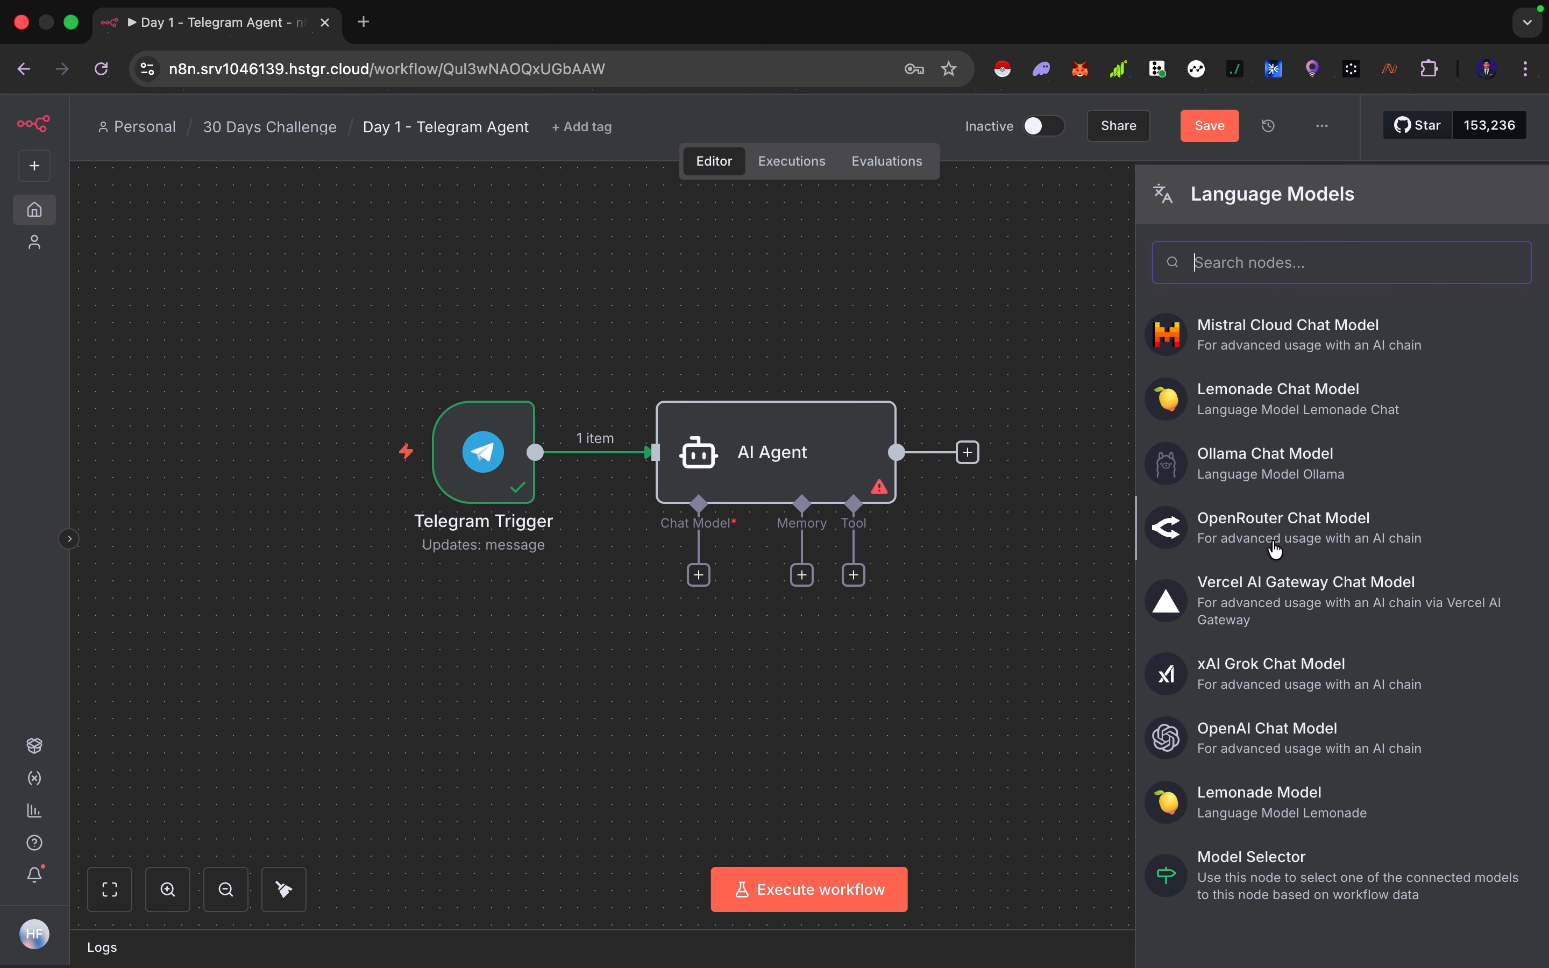
pyautogui.scroll(10, 1274, 548)
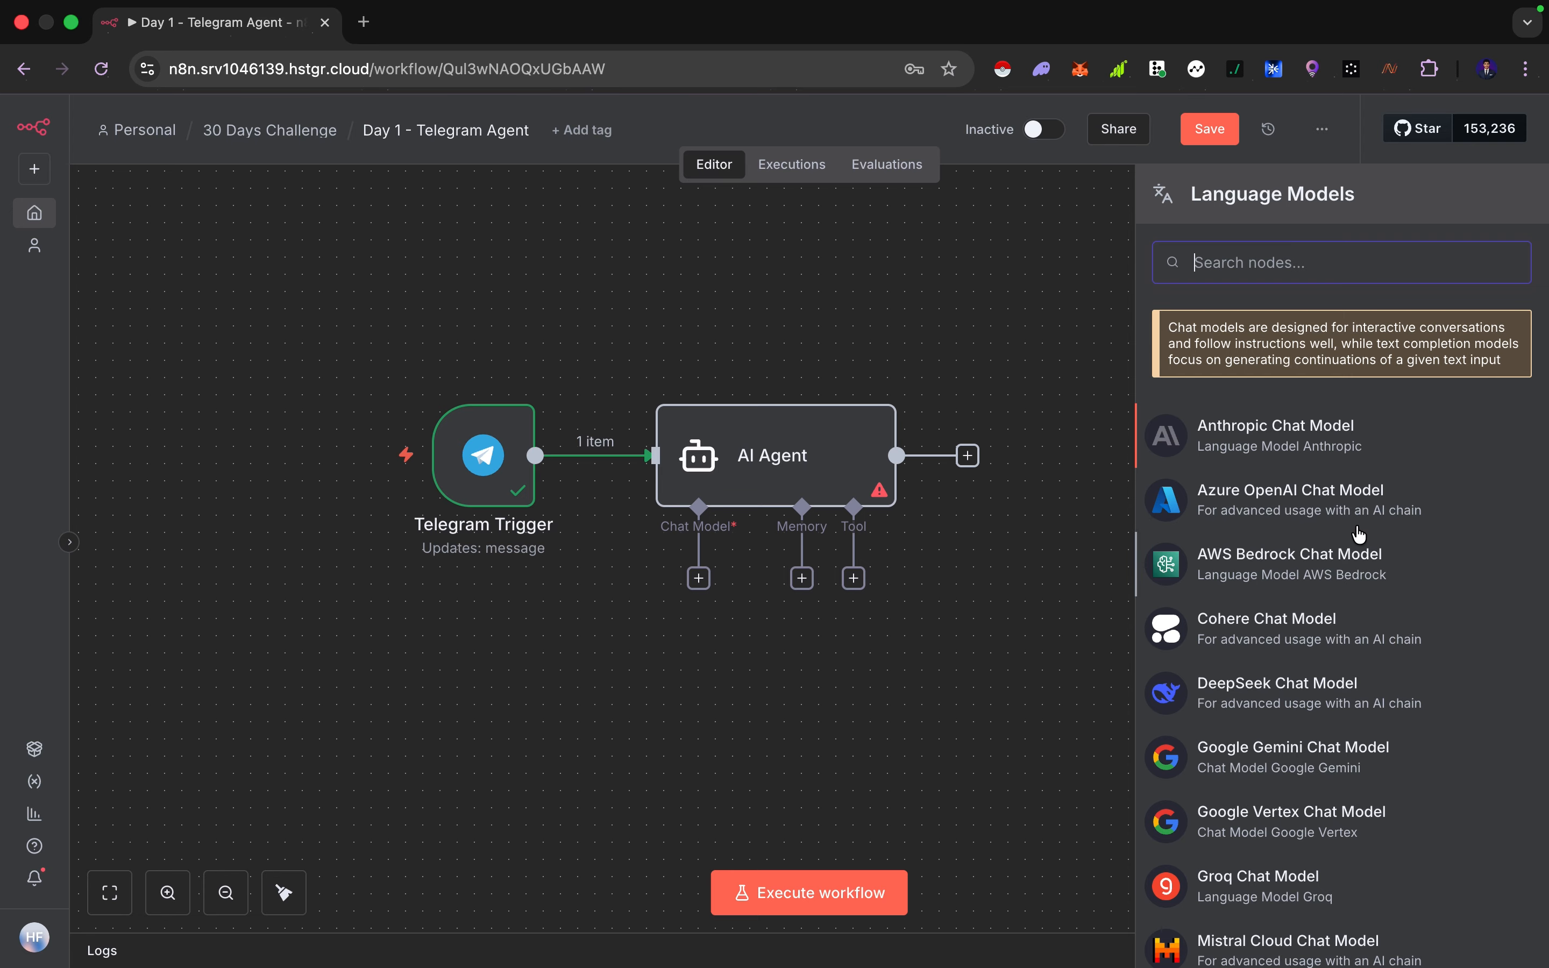
pyautogui.scroll(-8, 1340, 650)
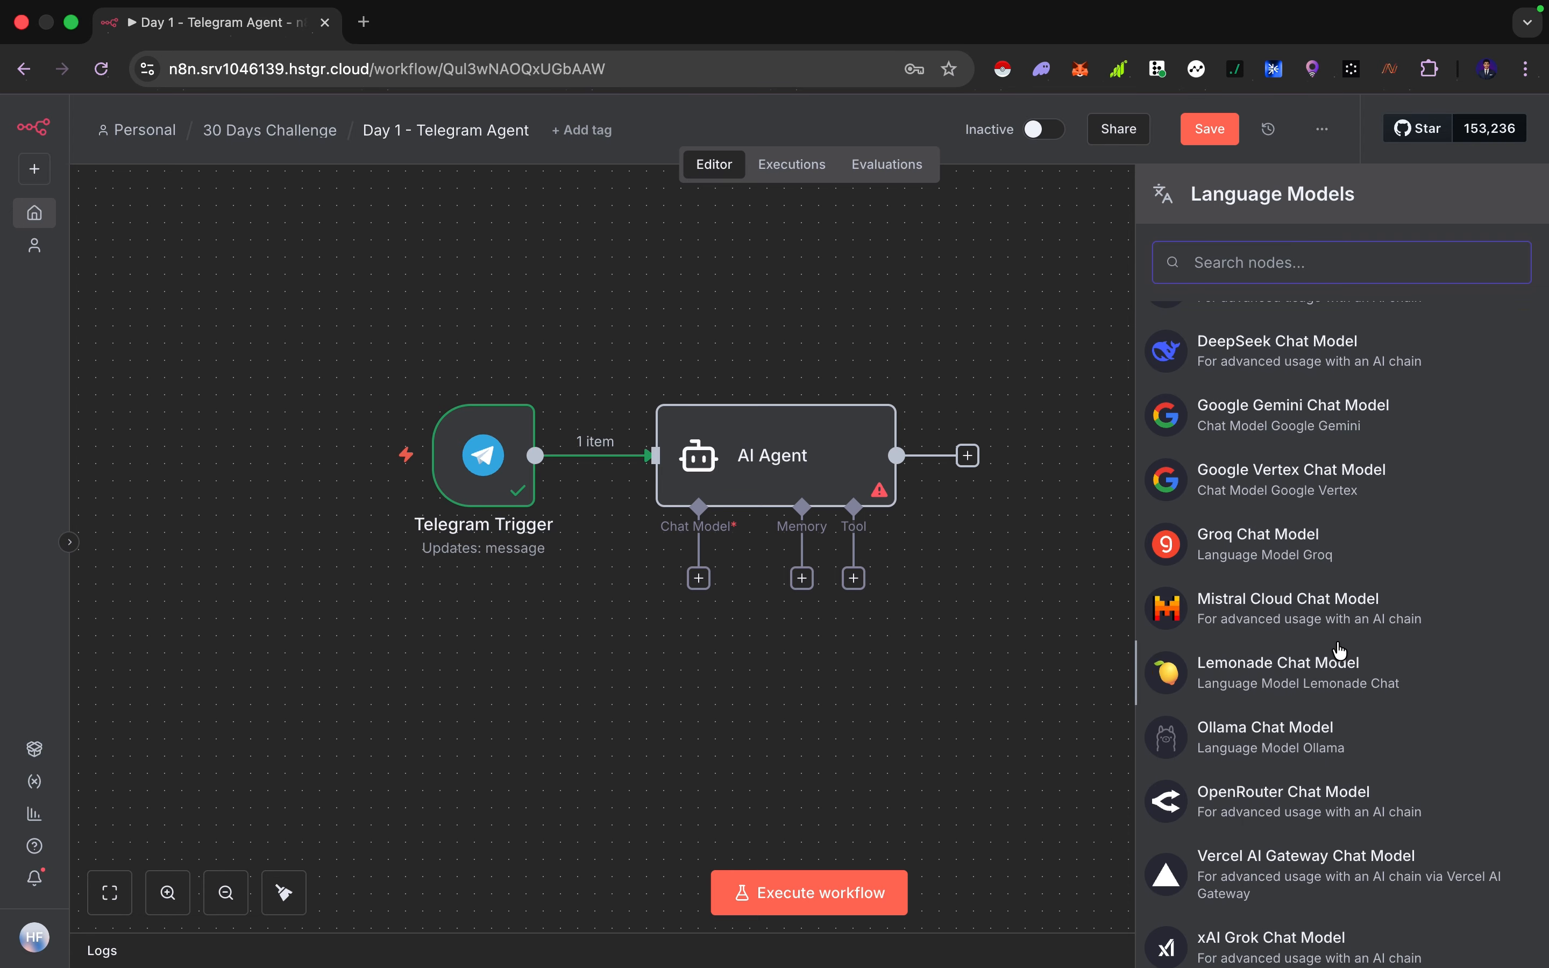
pyautogui.scroll(-1, 1340, 650)
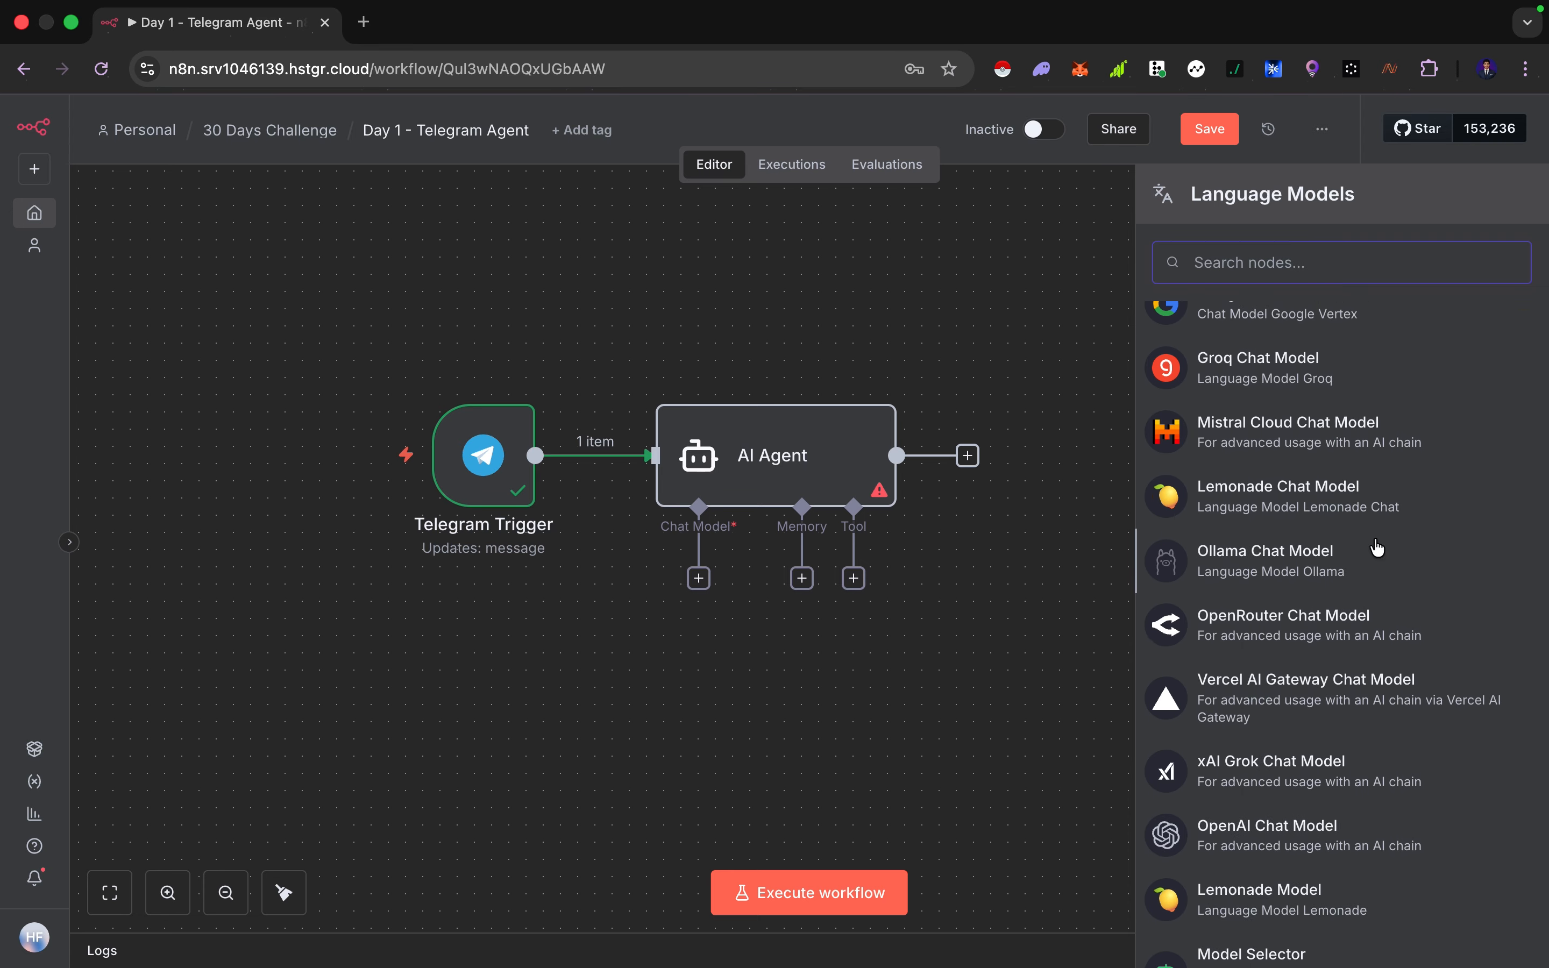
pyautogui.scroll(10, 1280, 551)
pyautogui.scroll(-3, 1288, 690)
pyautogui.scroll(1, 1288, 690)
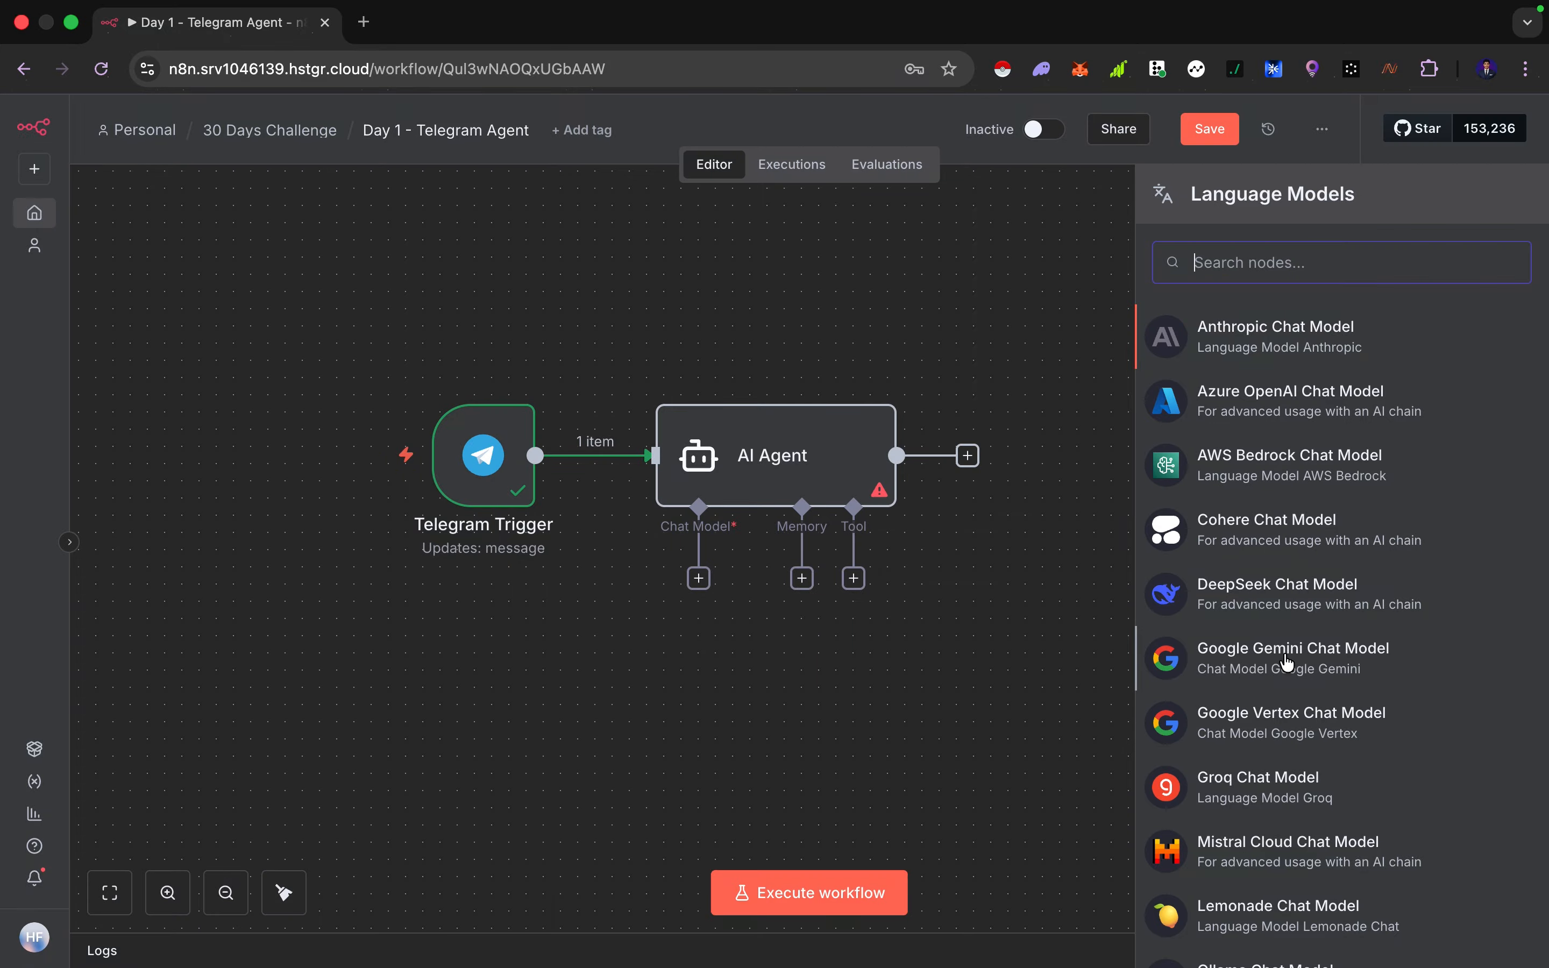
pyautogui.scroll(-1, 1283, 659)
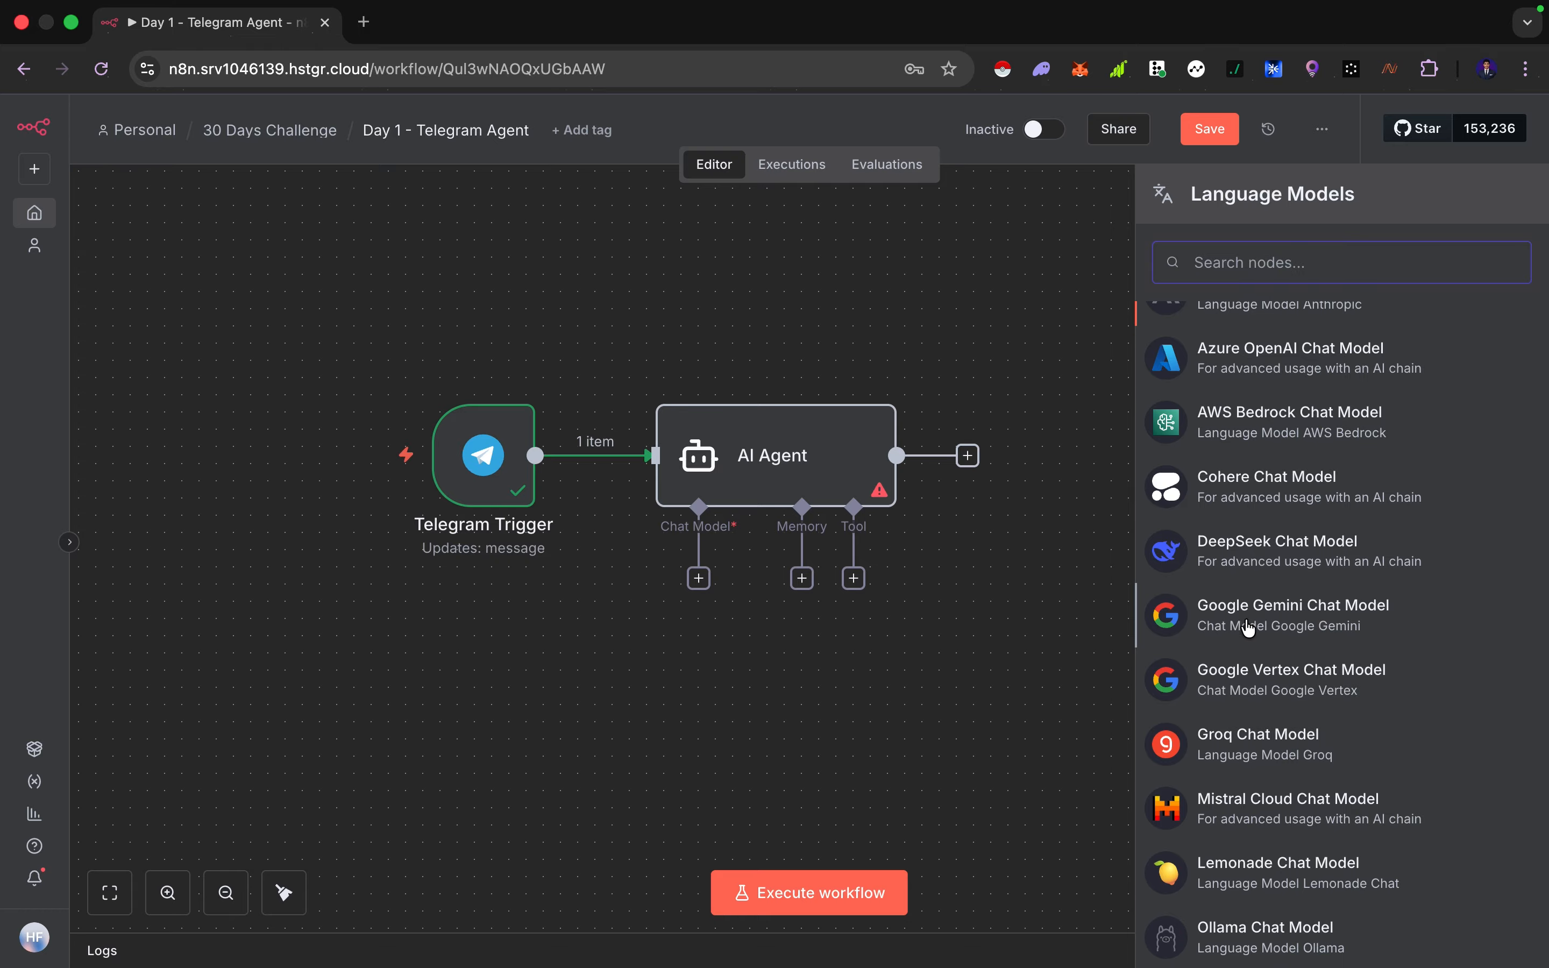
pyautogui.click(1233, 626)
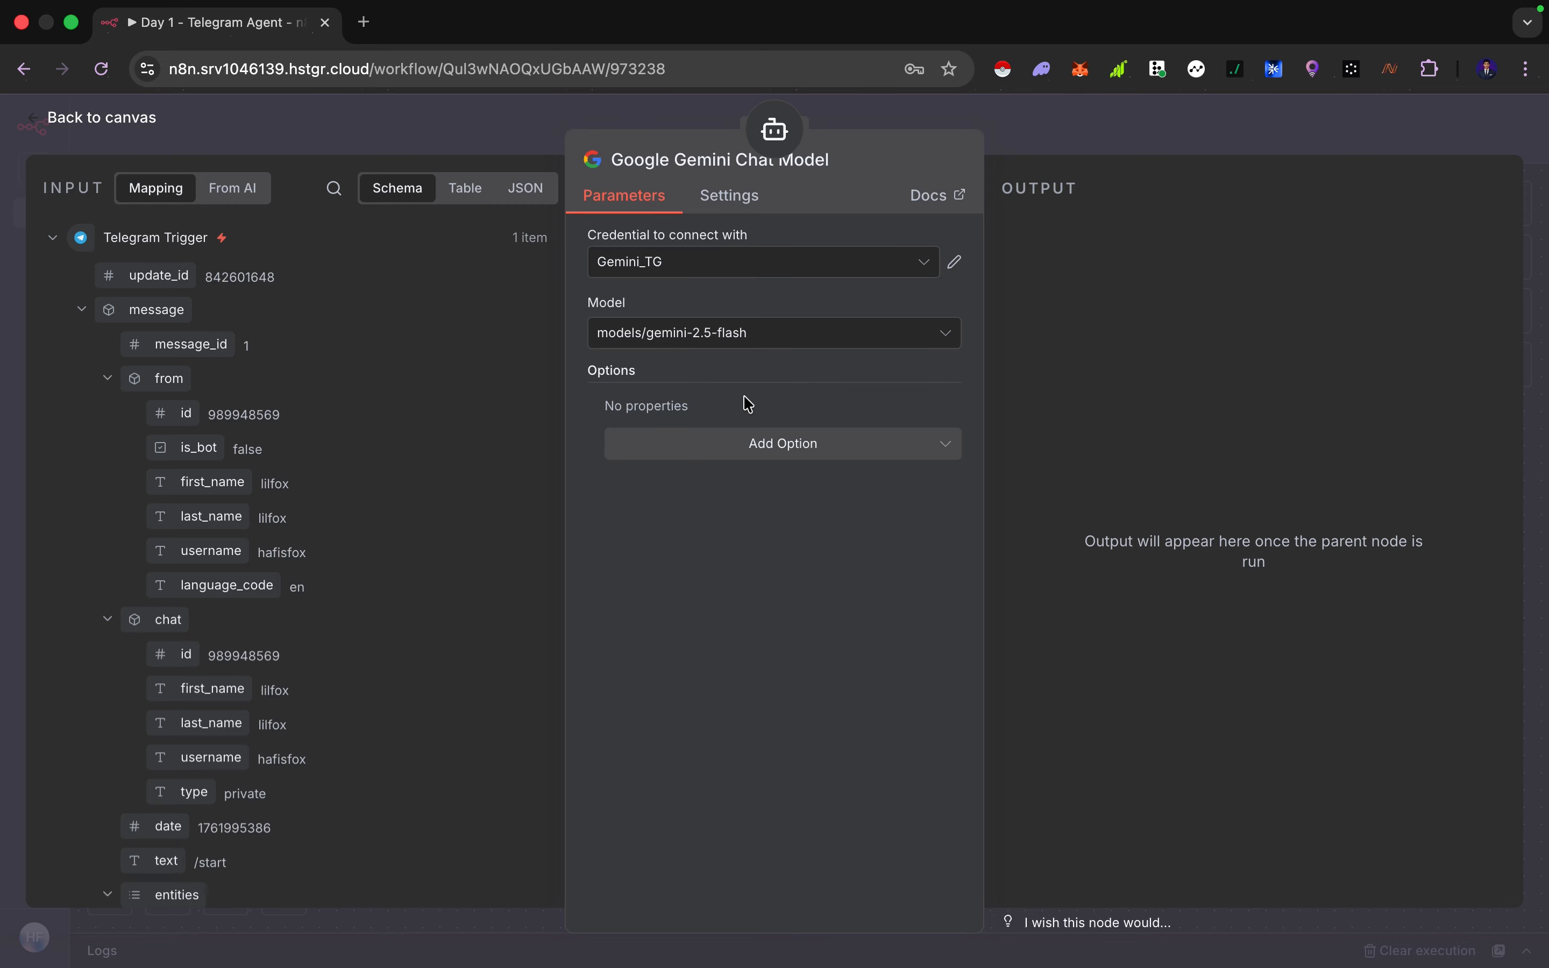
pyautogui.press('Escape')
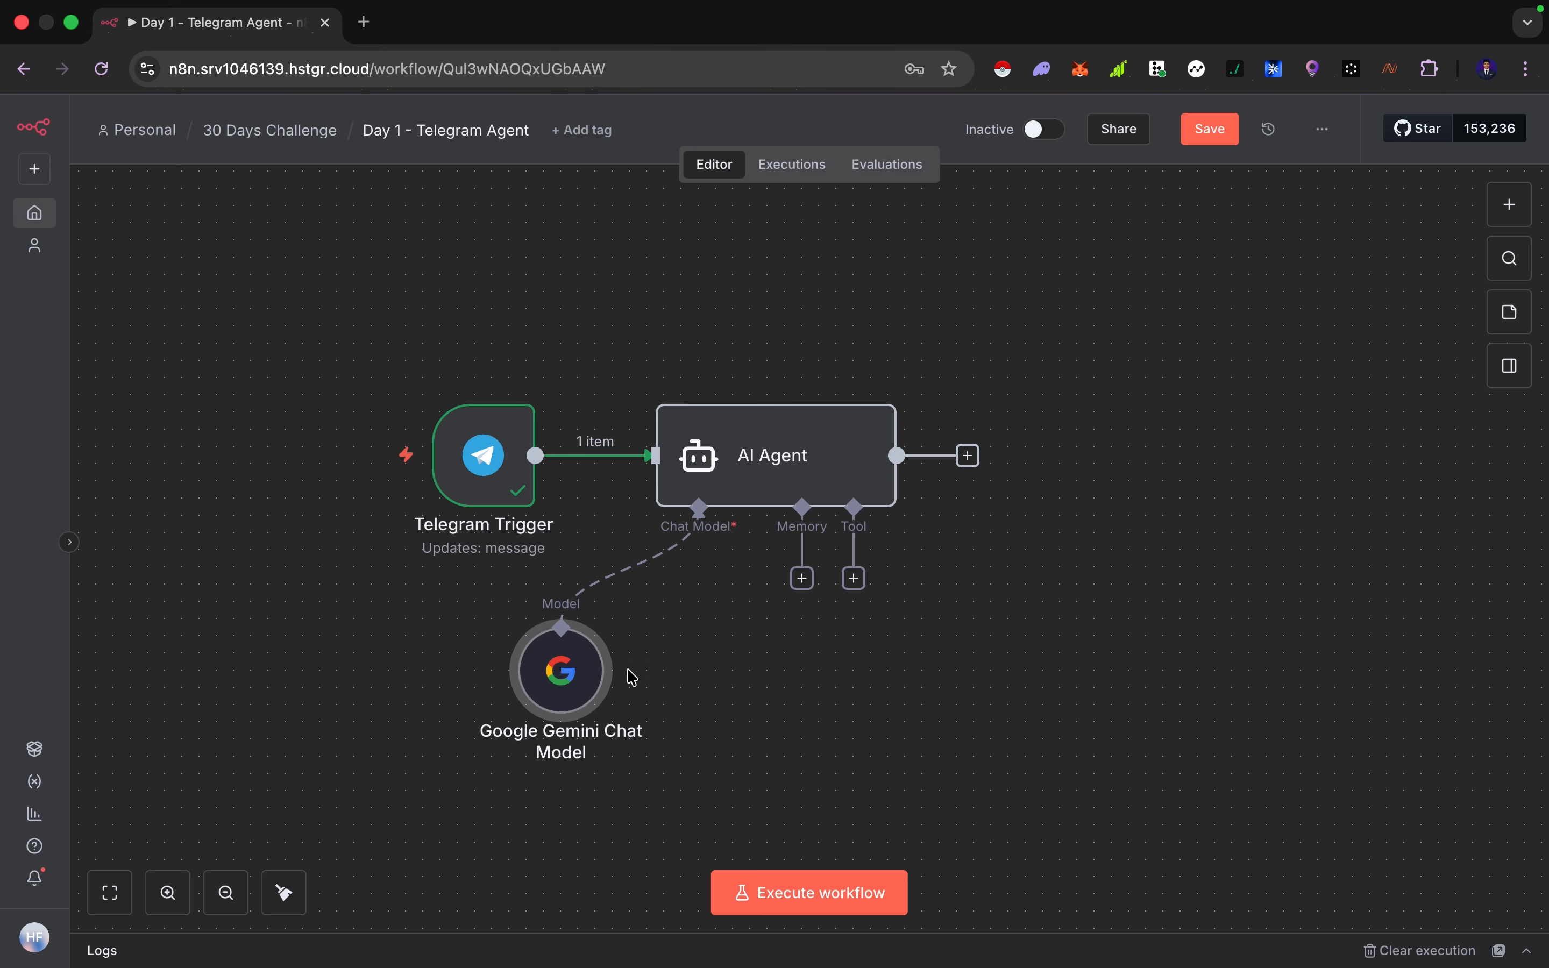
pyautogui.click(654, 683)
pyautogui.moveTo(655, 684); pyautogui.dragTo(723, 667)
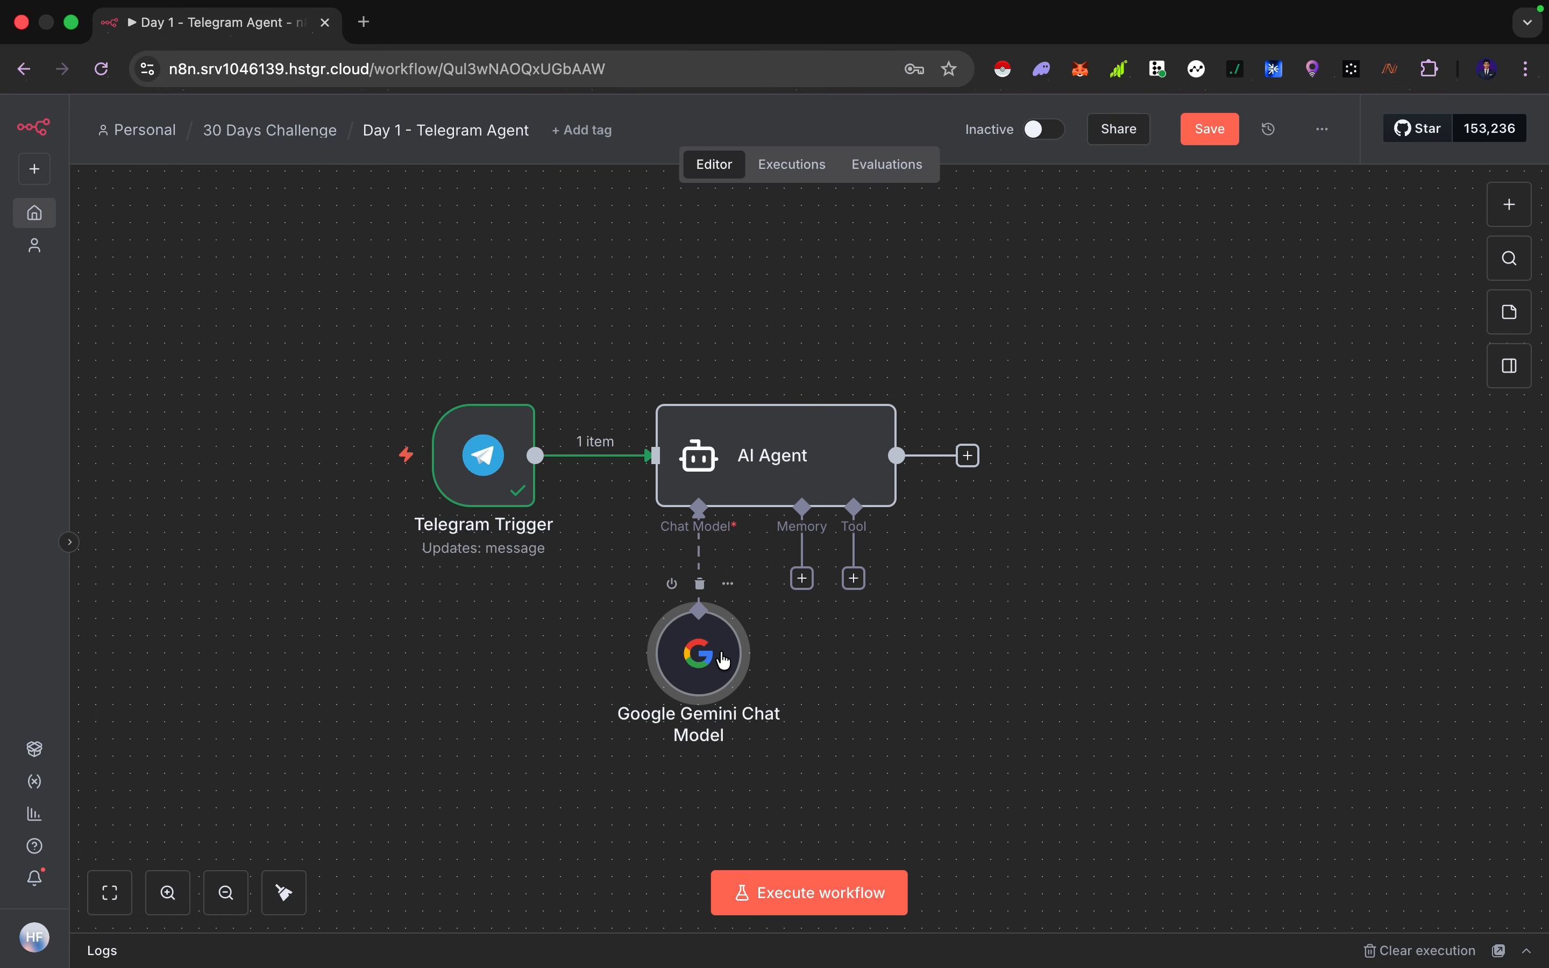
# Start a new Google Gemini(PaLM) Api credential for the Google Gemini Chat Model node.
pyautogui.doubleClick(696, 670)
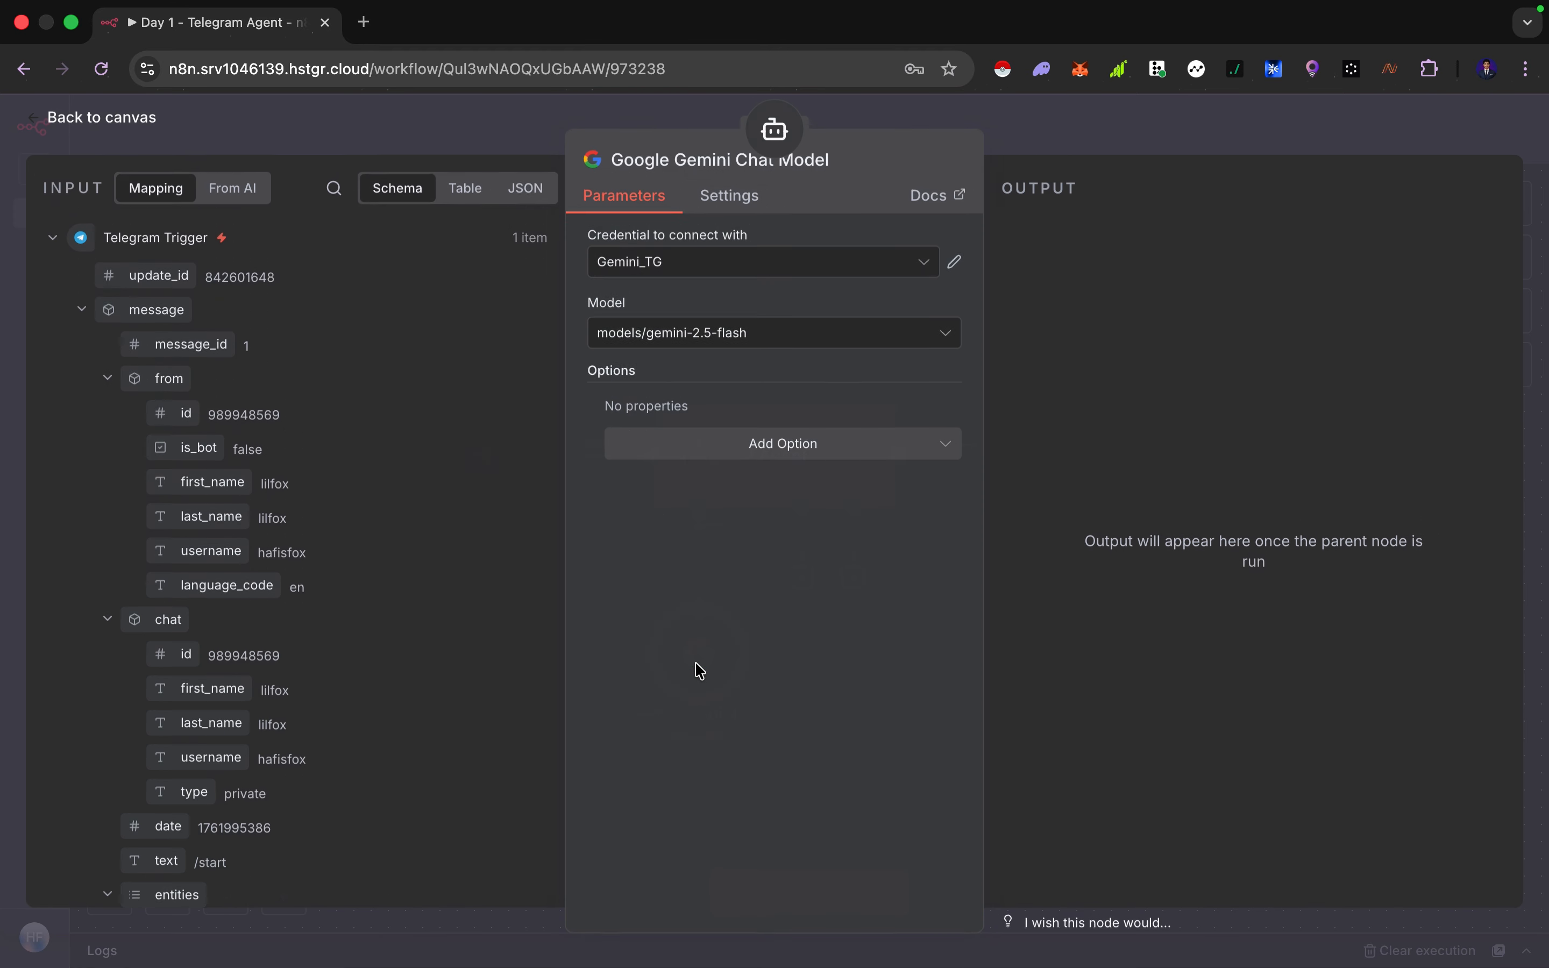
pyautogui.click(832, 268)
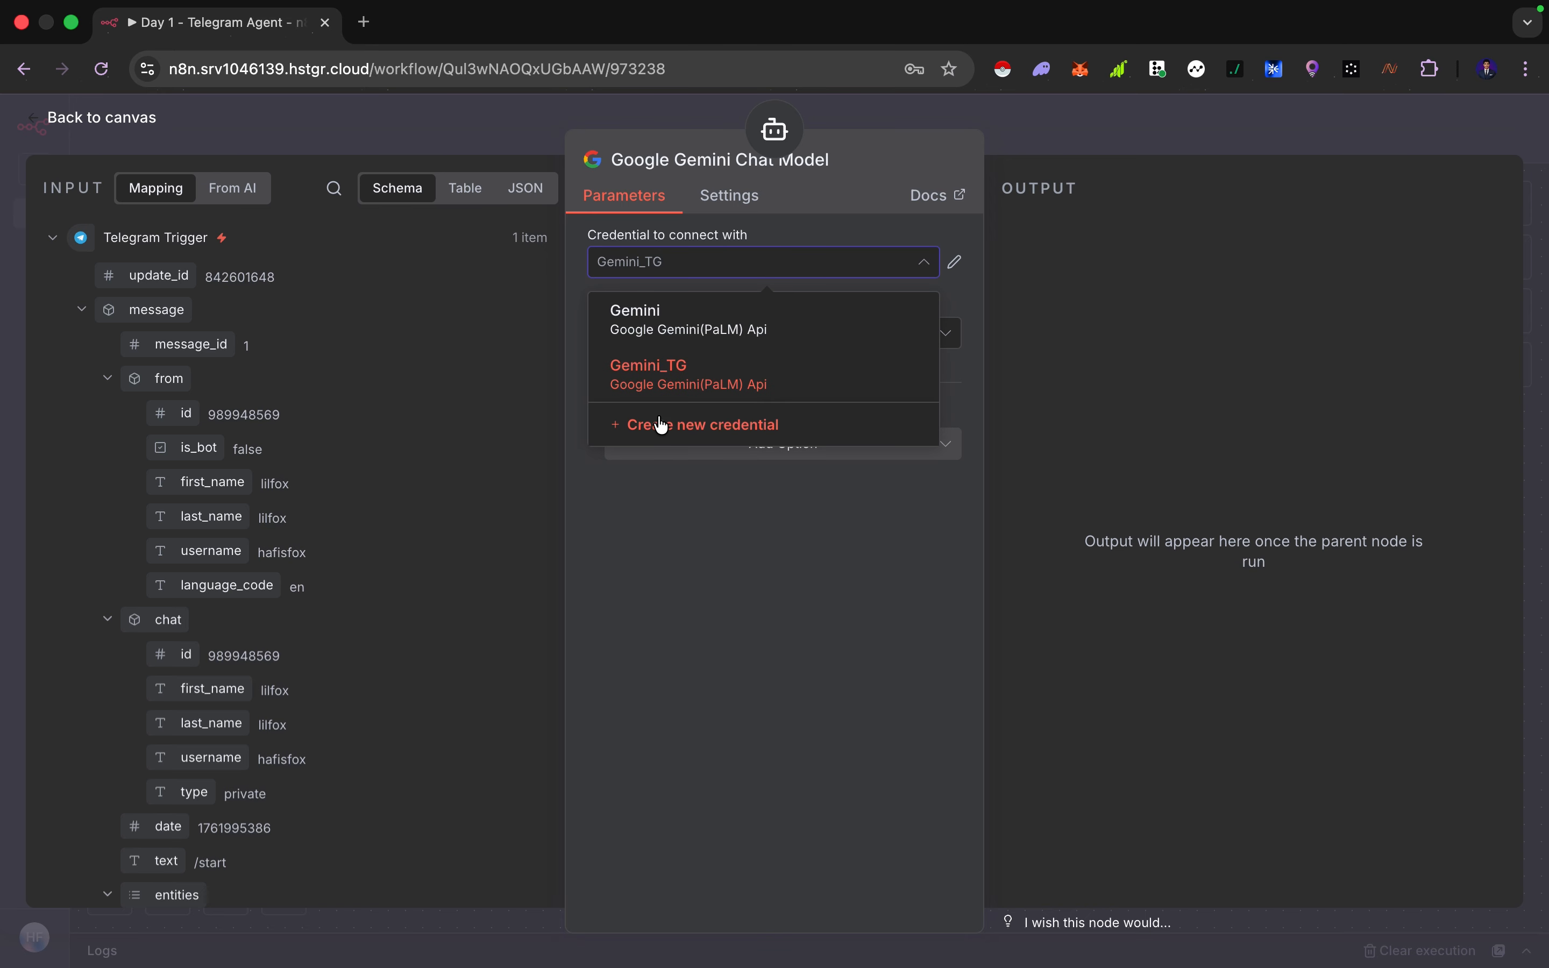
pyautogui.click(688, 423)
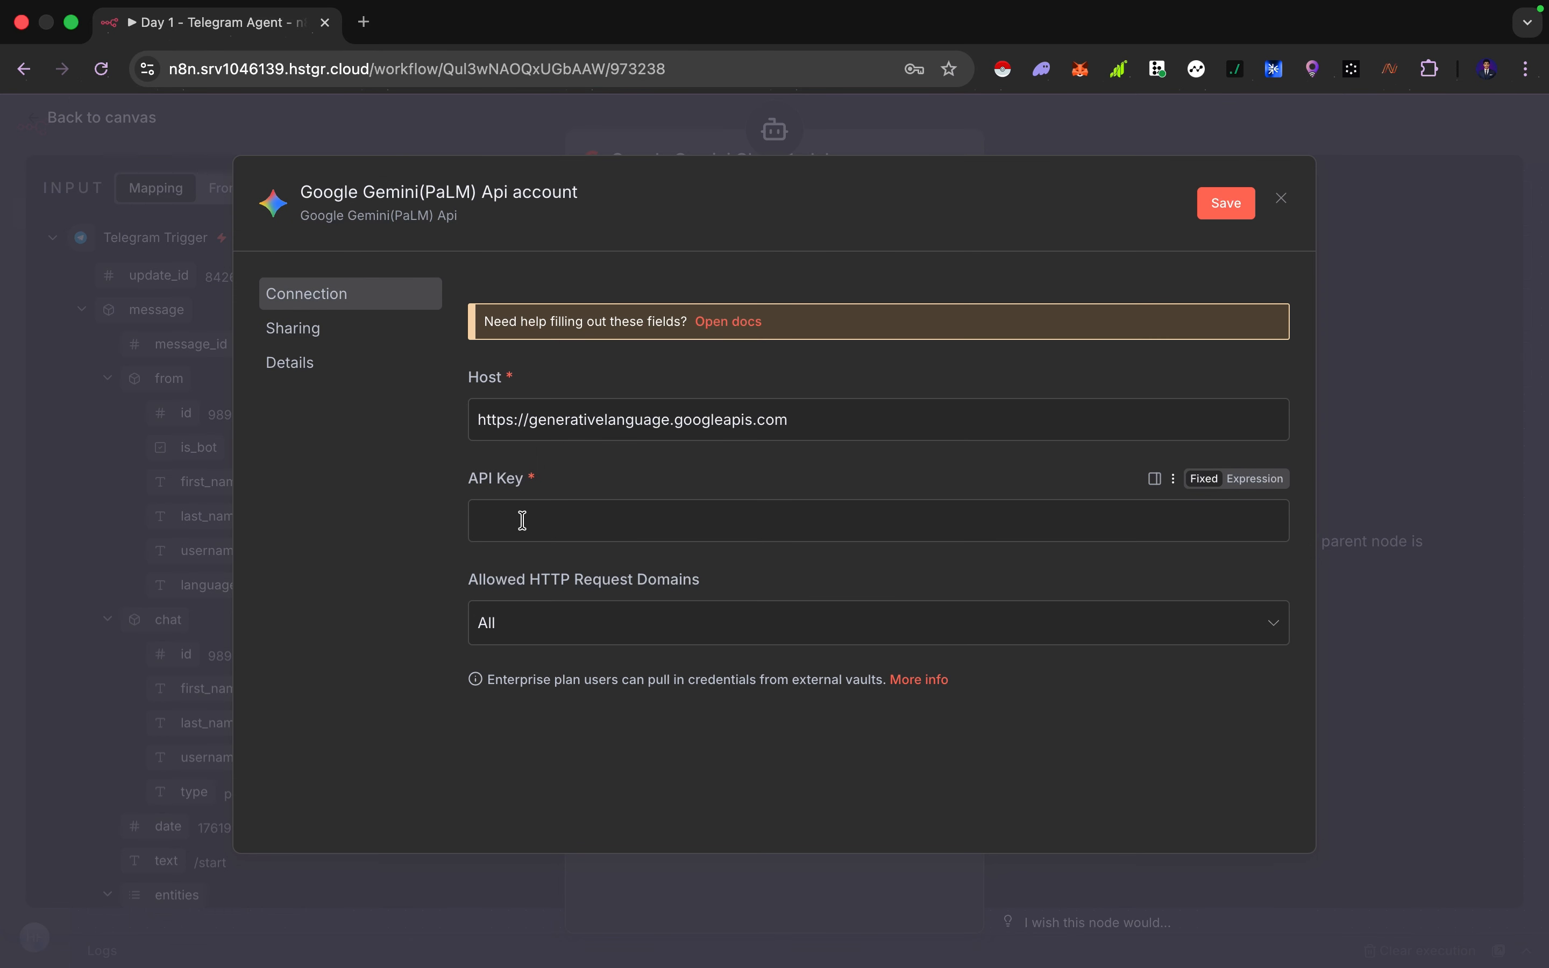
# In a new browser tab, search Google for google ai studio and go to the Google AI Studio home page.
pyautogui.click(363, 22)
pyautogui.click(633, 454)
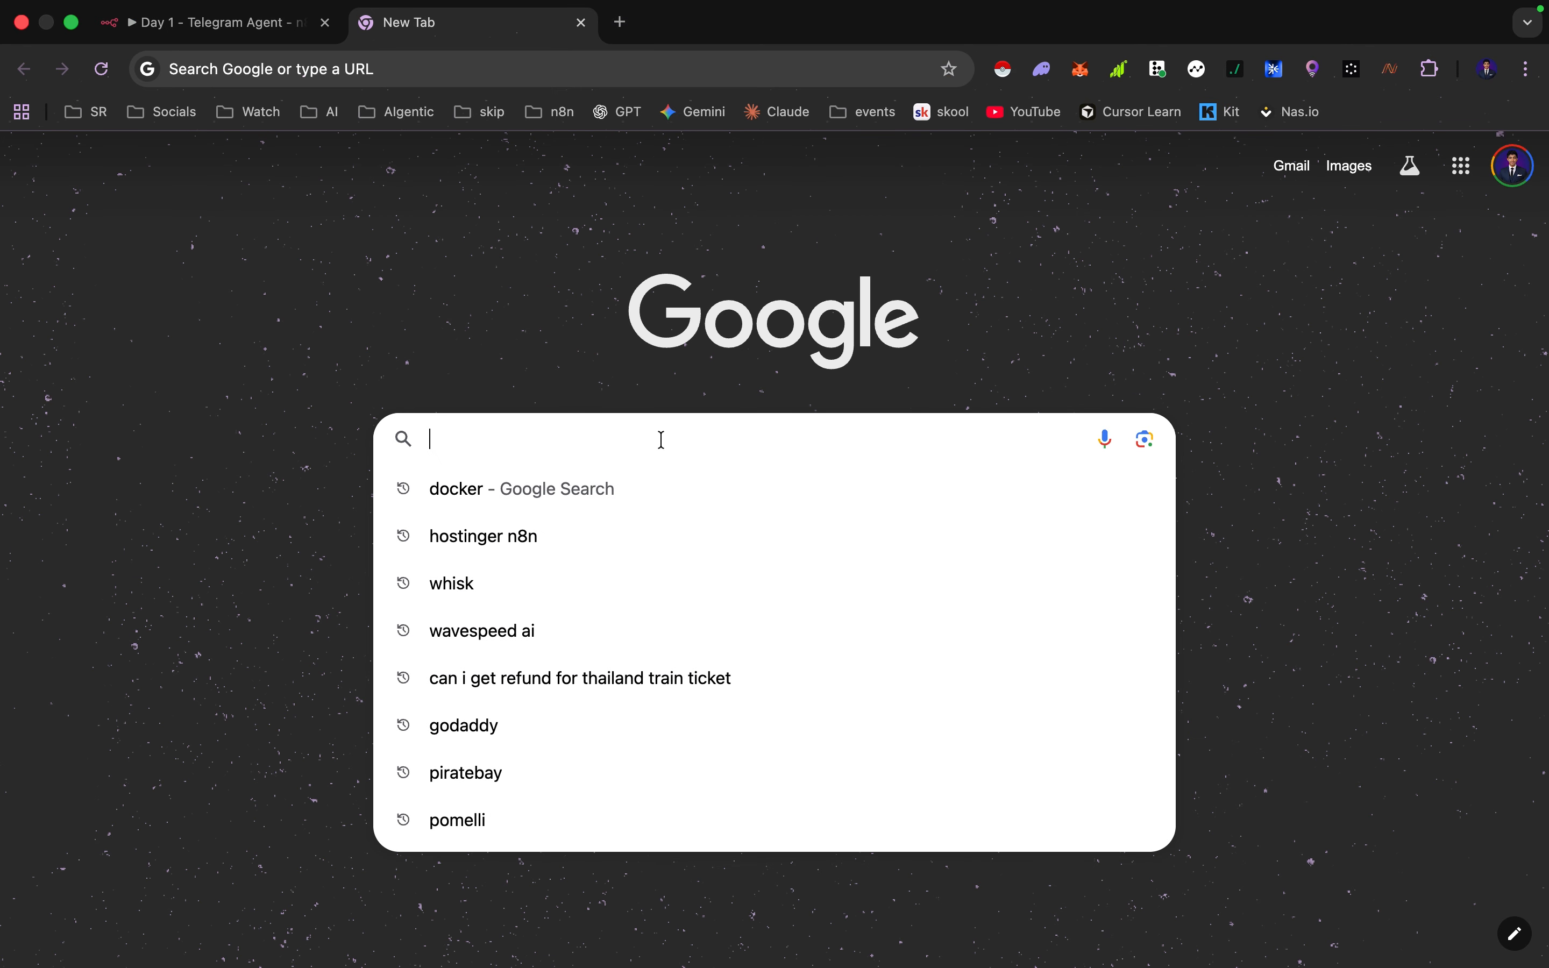
pyautogui.write('google ai studio')
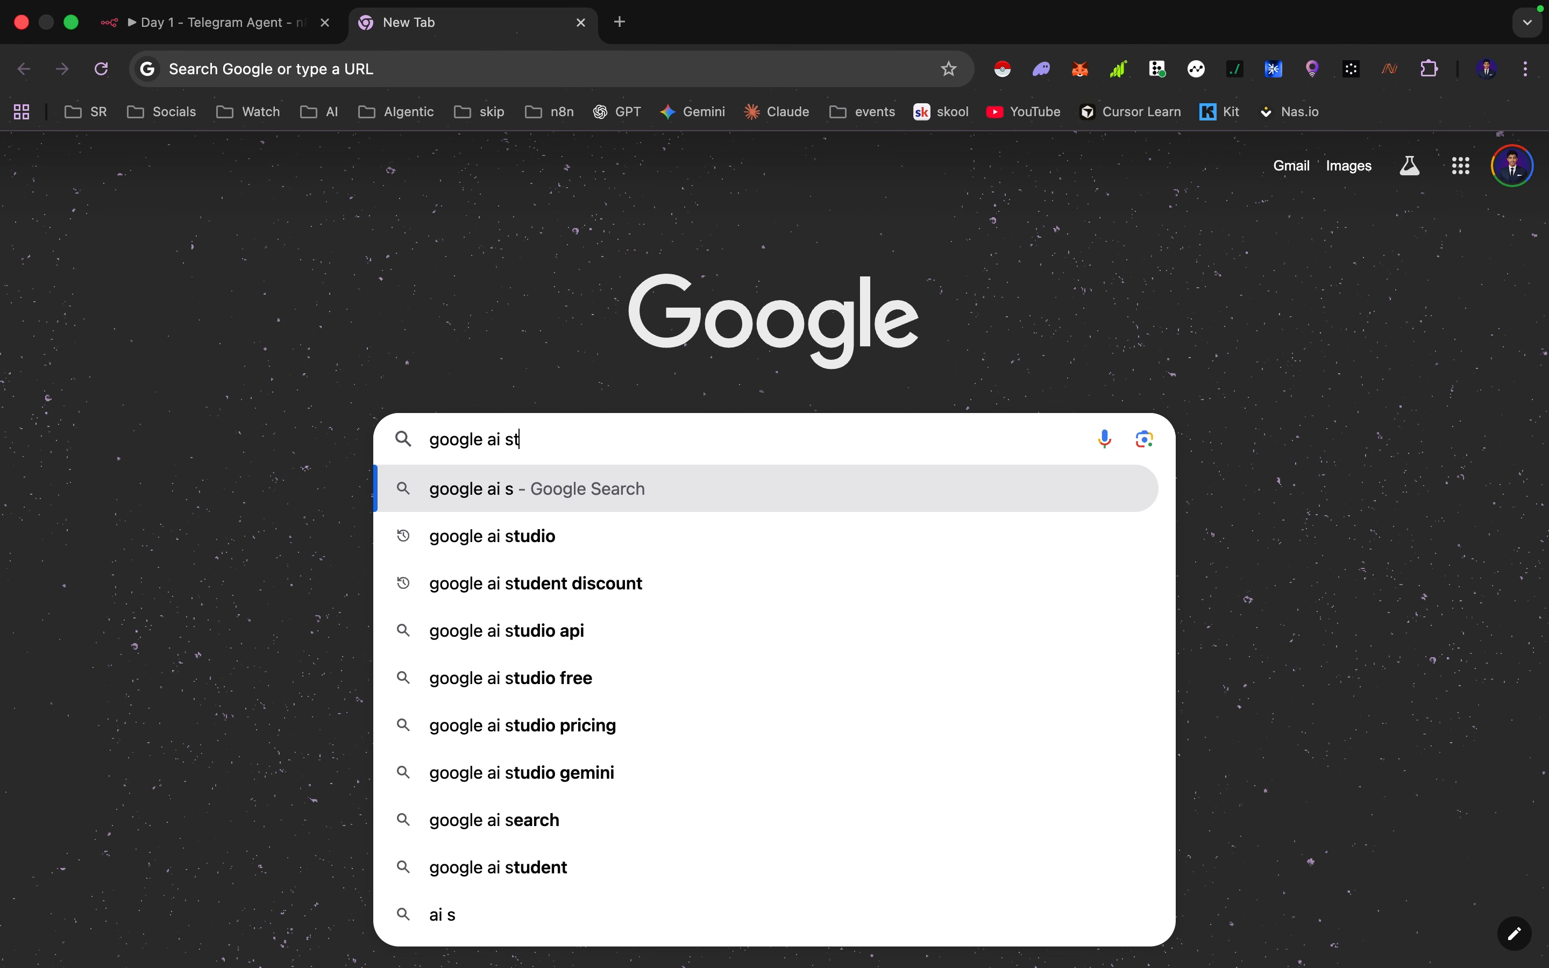
pyautogui.press('Return')
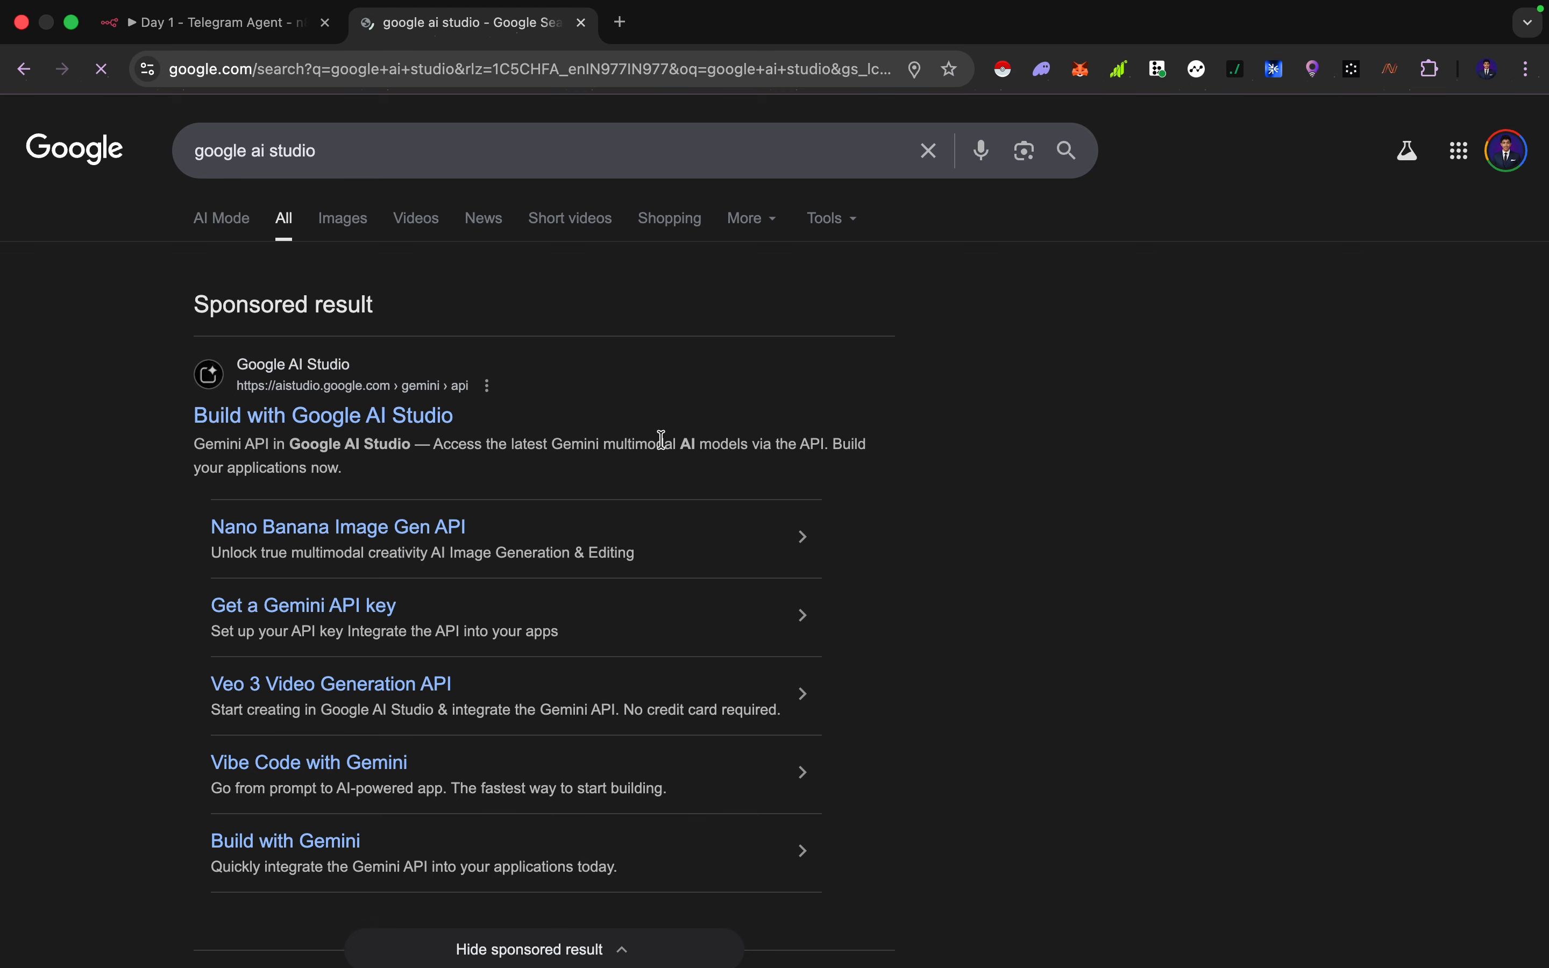
pyautogui.click(355, 419)
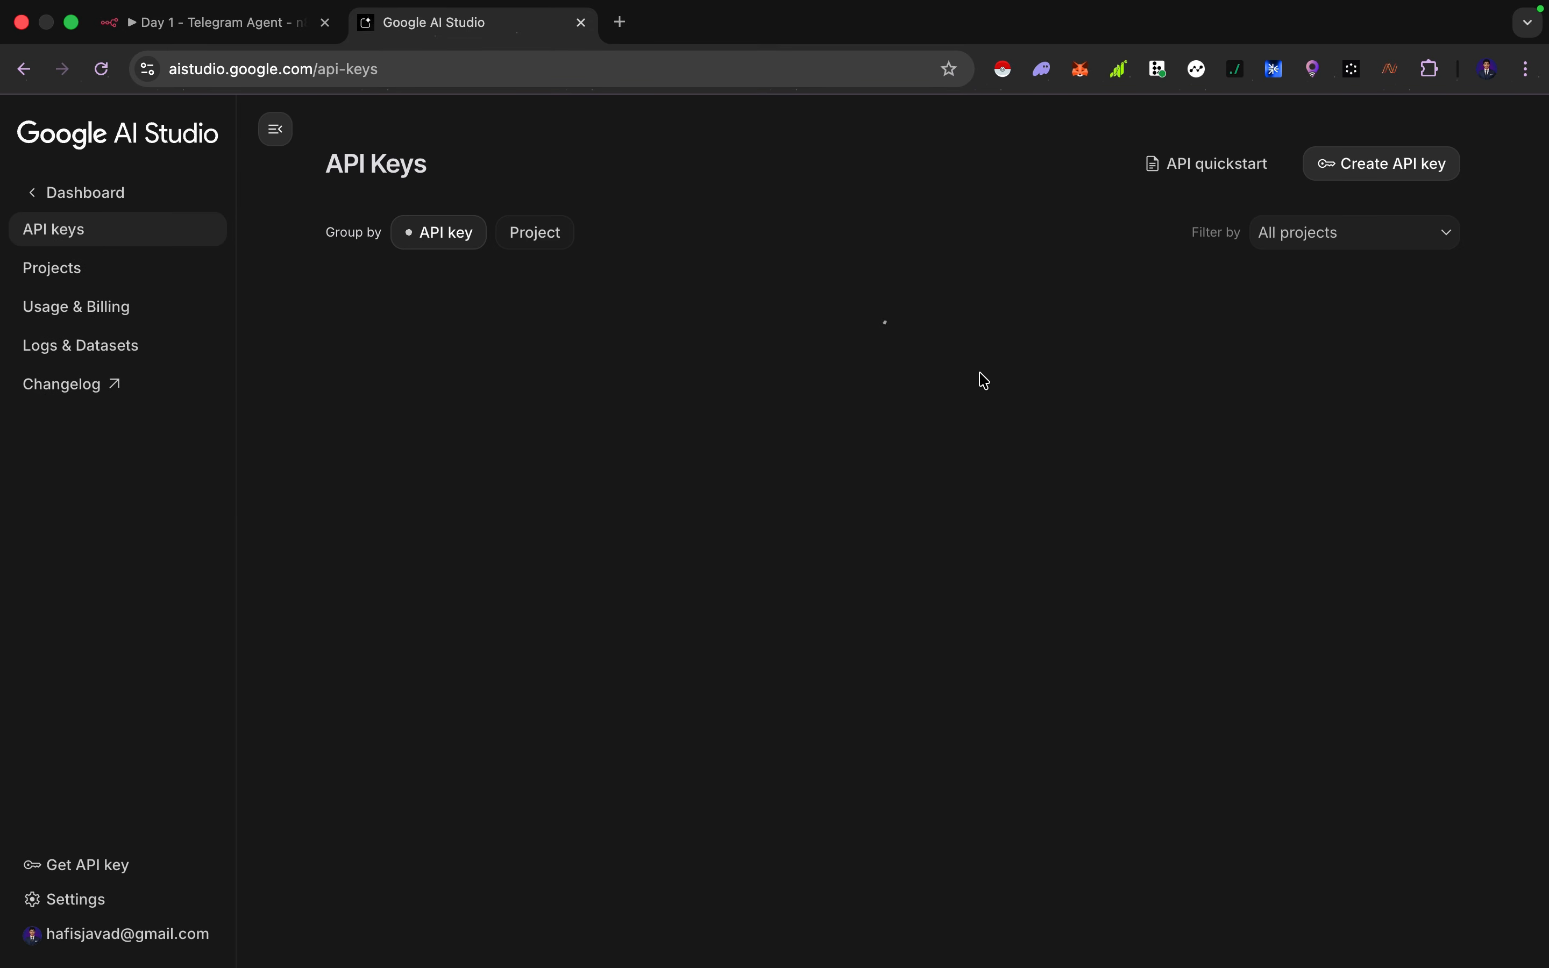
pyautogui.click(96, 148)
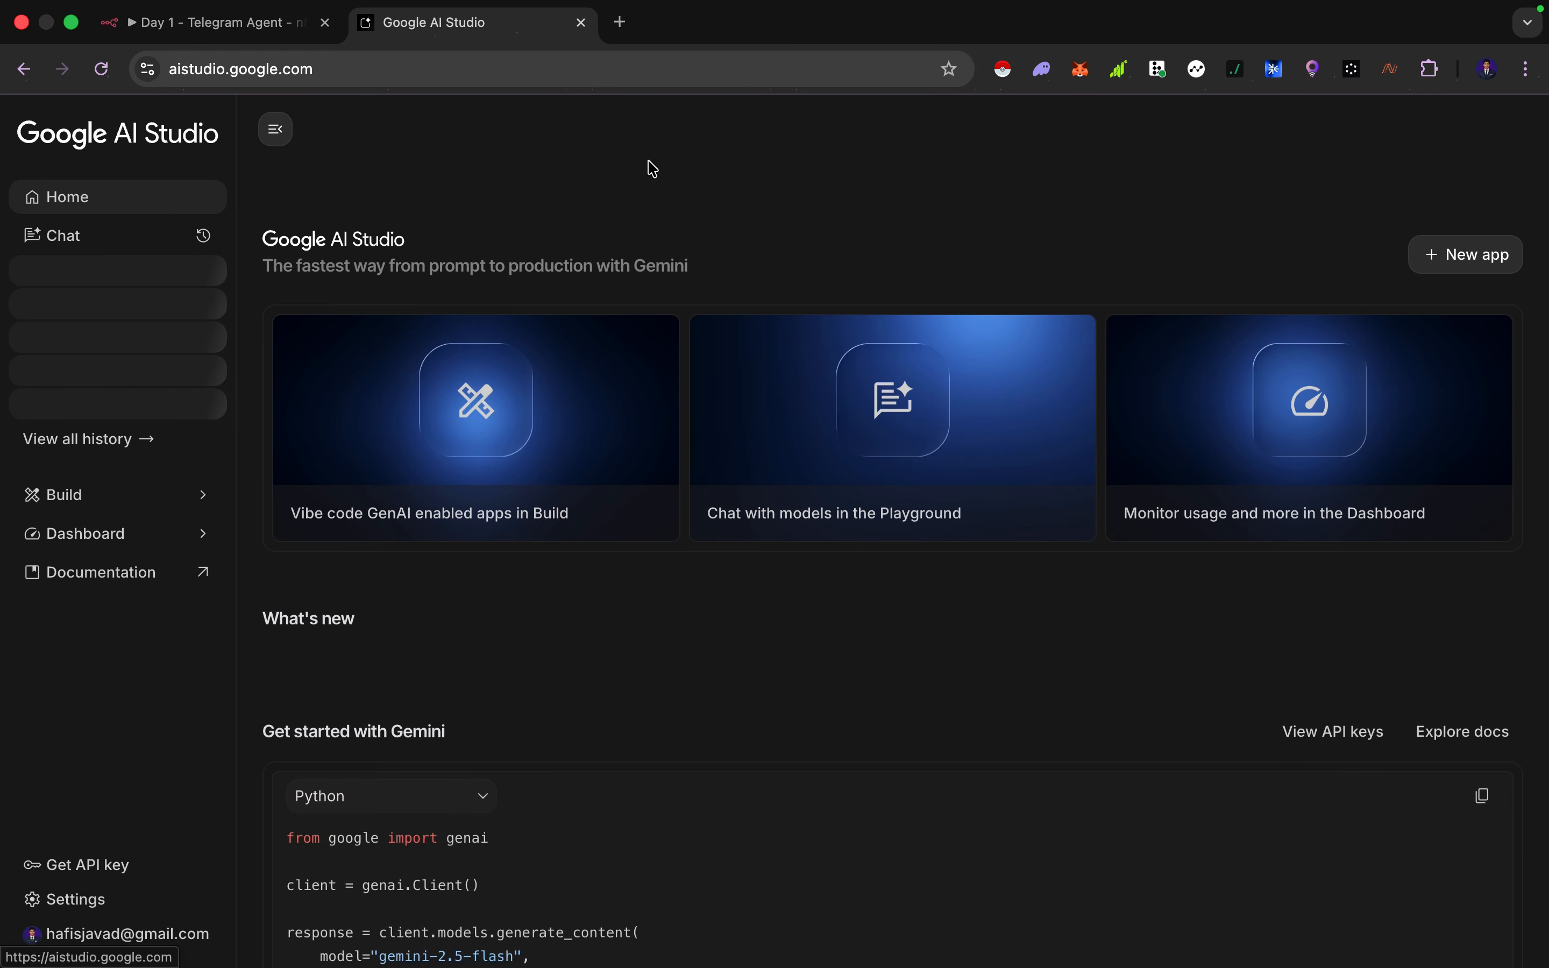
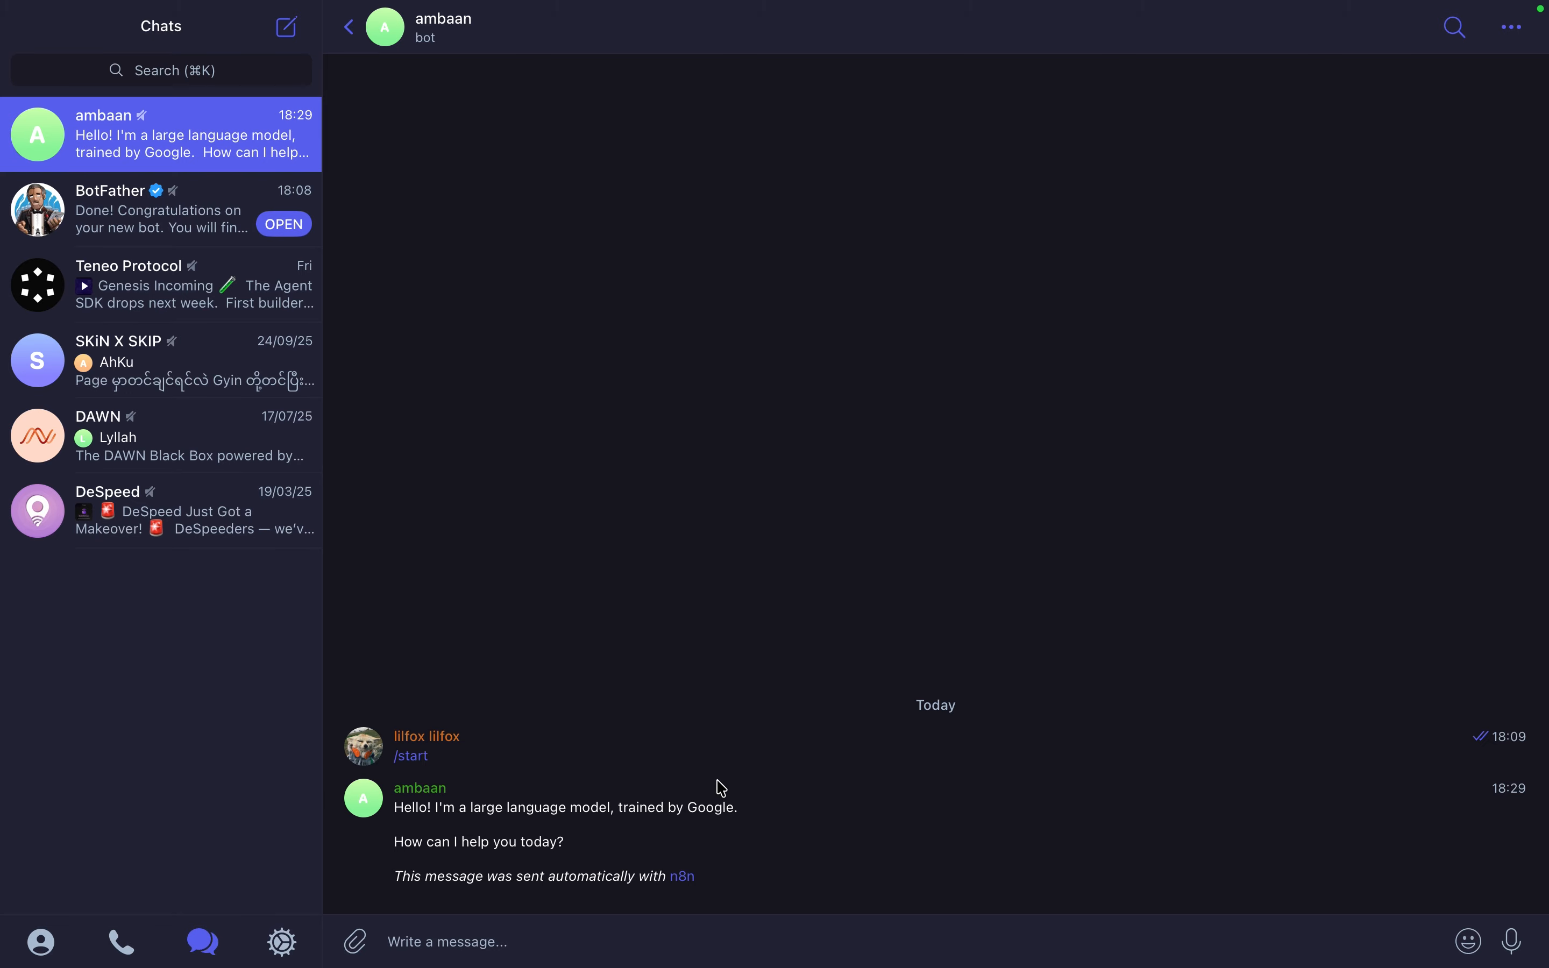
# Examine the automatic n8n attribution line at the end of the bot's reply in Telegram.
pyautogui.moveTo(523, 878); pyautogui.dragTo(705, 875)
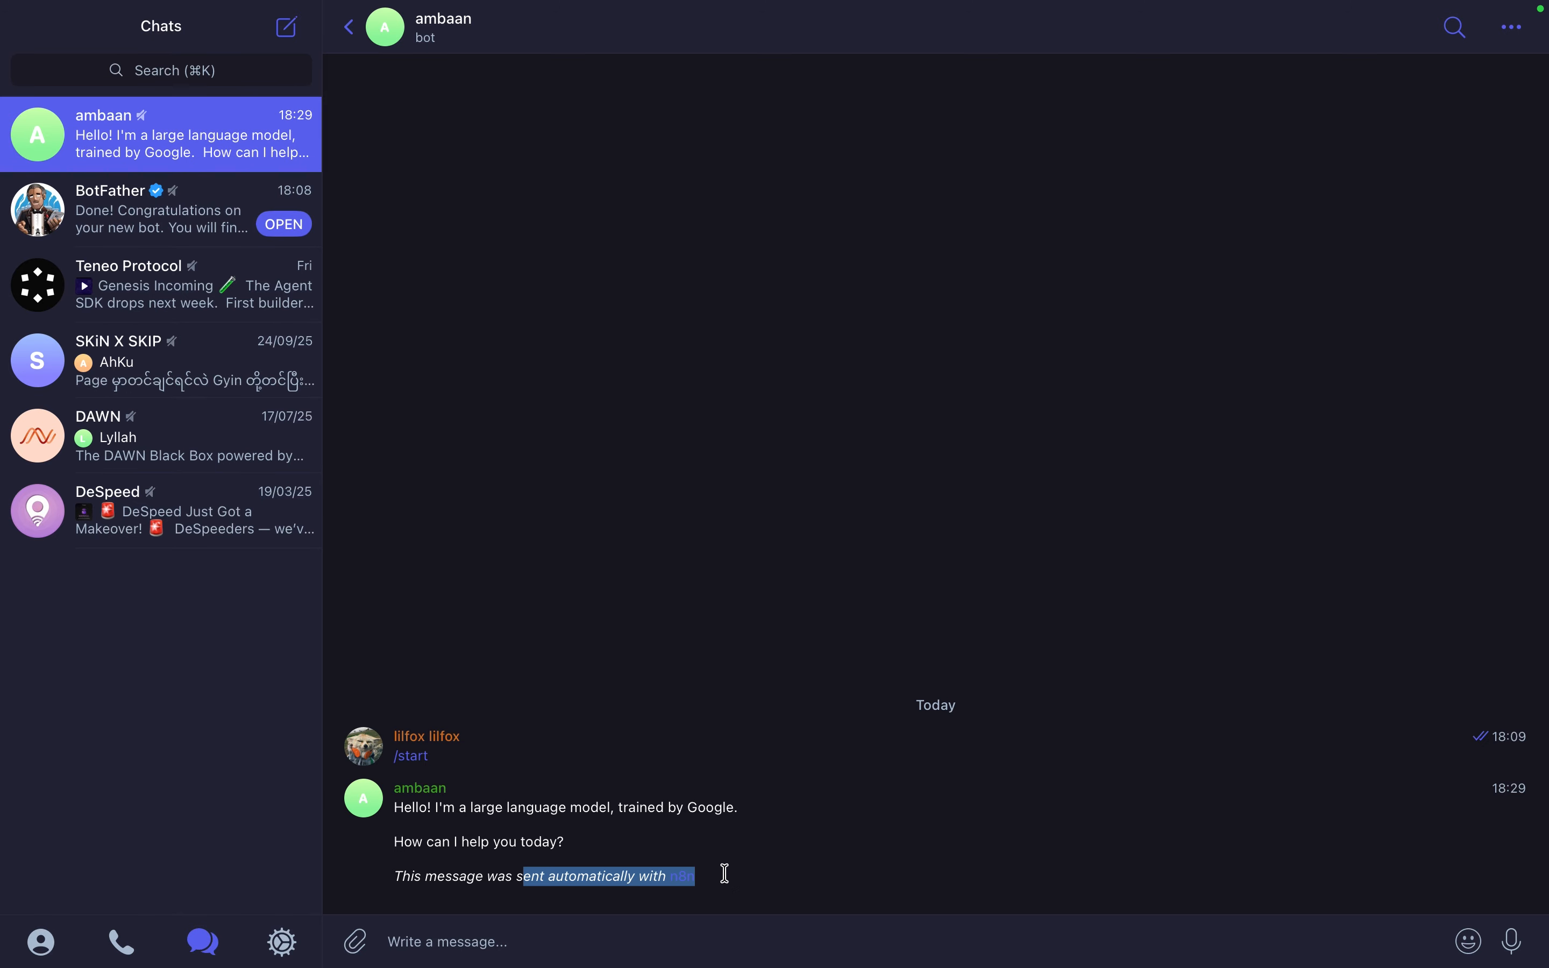
pyautogui.click(616, 877)
pyautogui.moveTo(566, 878); pyautogui.dragTo(736, 886)
pyautogui.click(600, 879)
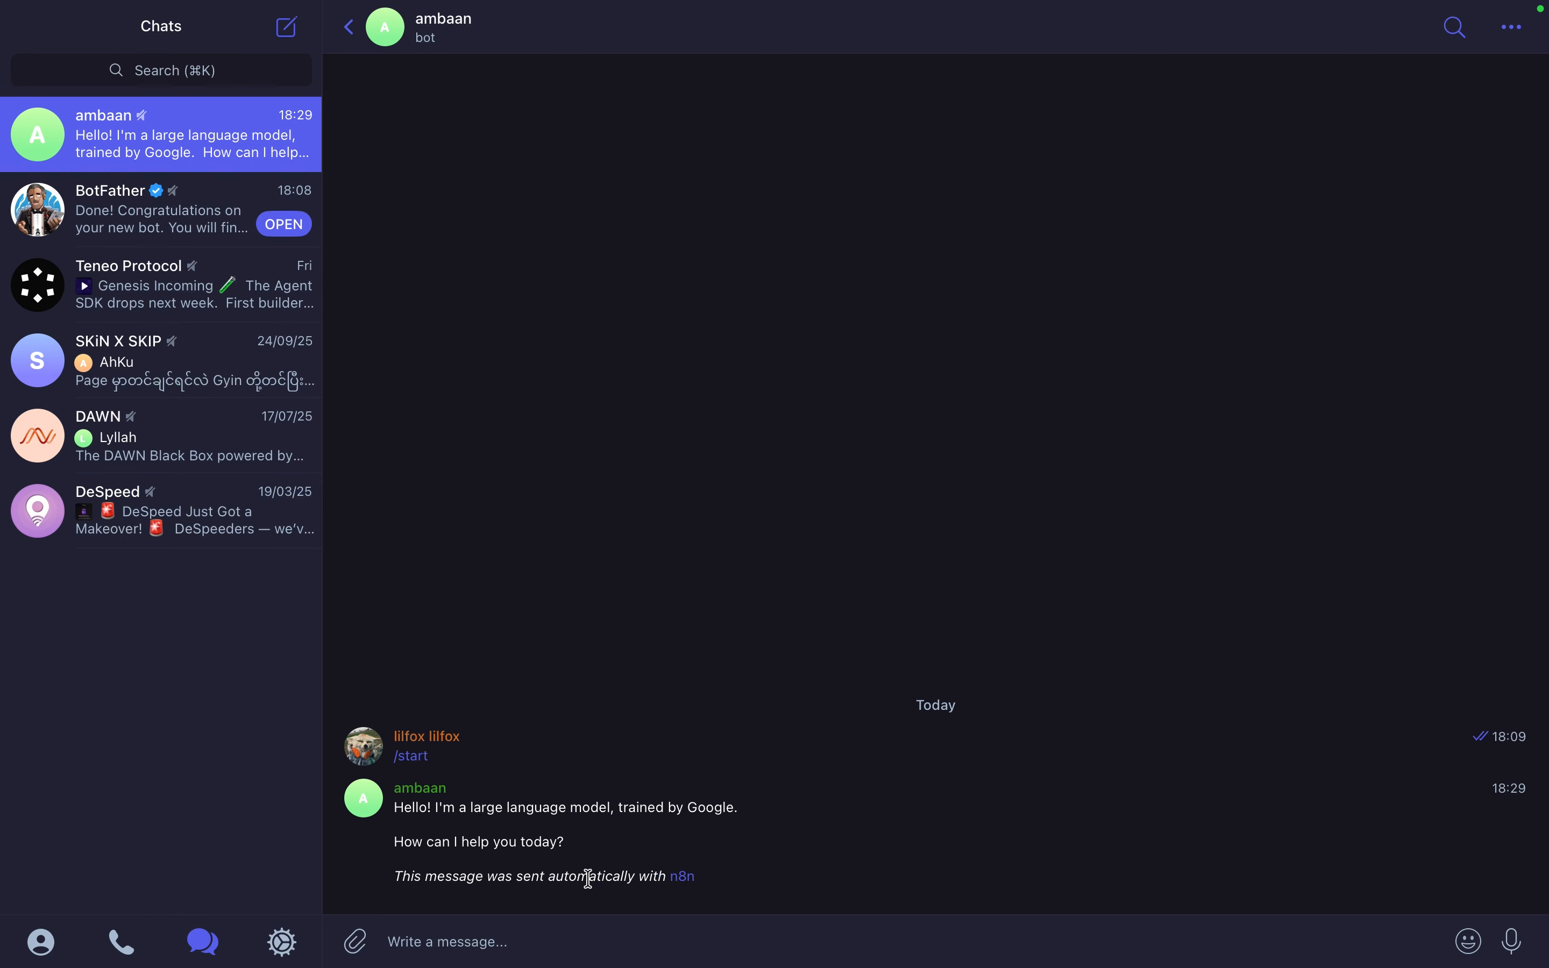
pyautogui.moveTo(537, 880); pyautogui.dragTo(748, 889)
pyautogui.click(607, 877)
# Back in n8n, add the Append n8n Attribution field to the Send a text message node and turn it off.
pyautogui.hotkey('ctrl', 'Left')
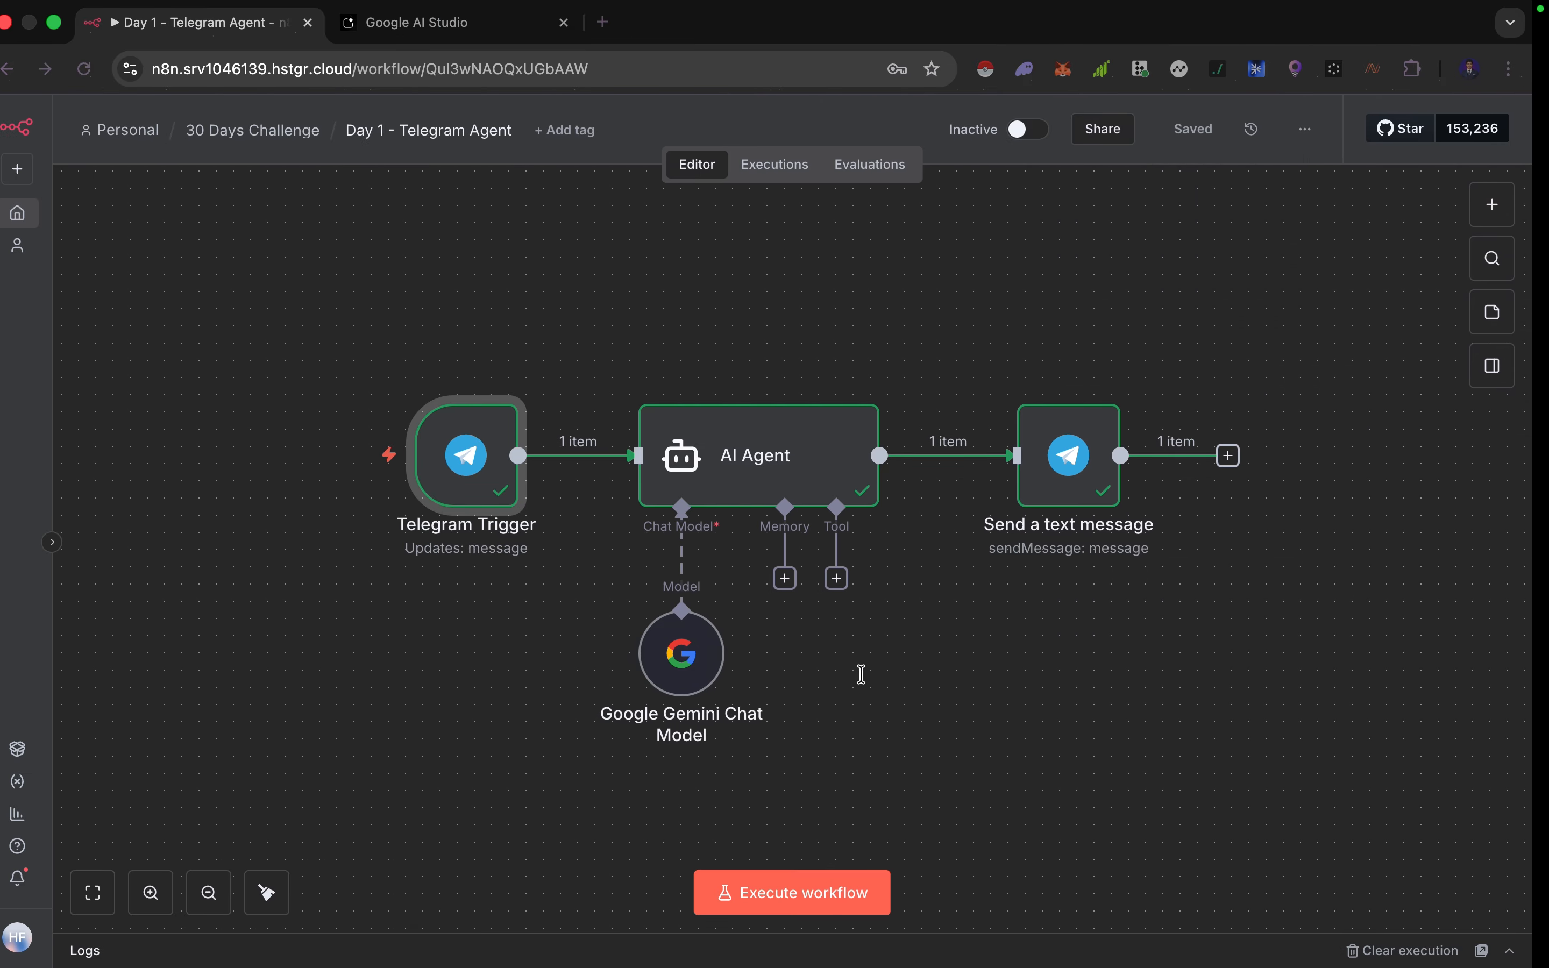
pyautogui.doubleClick(1103, 473)
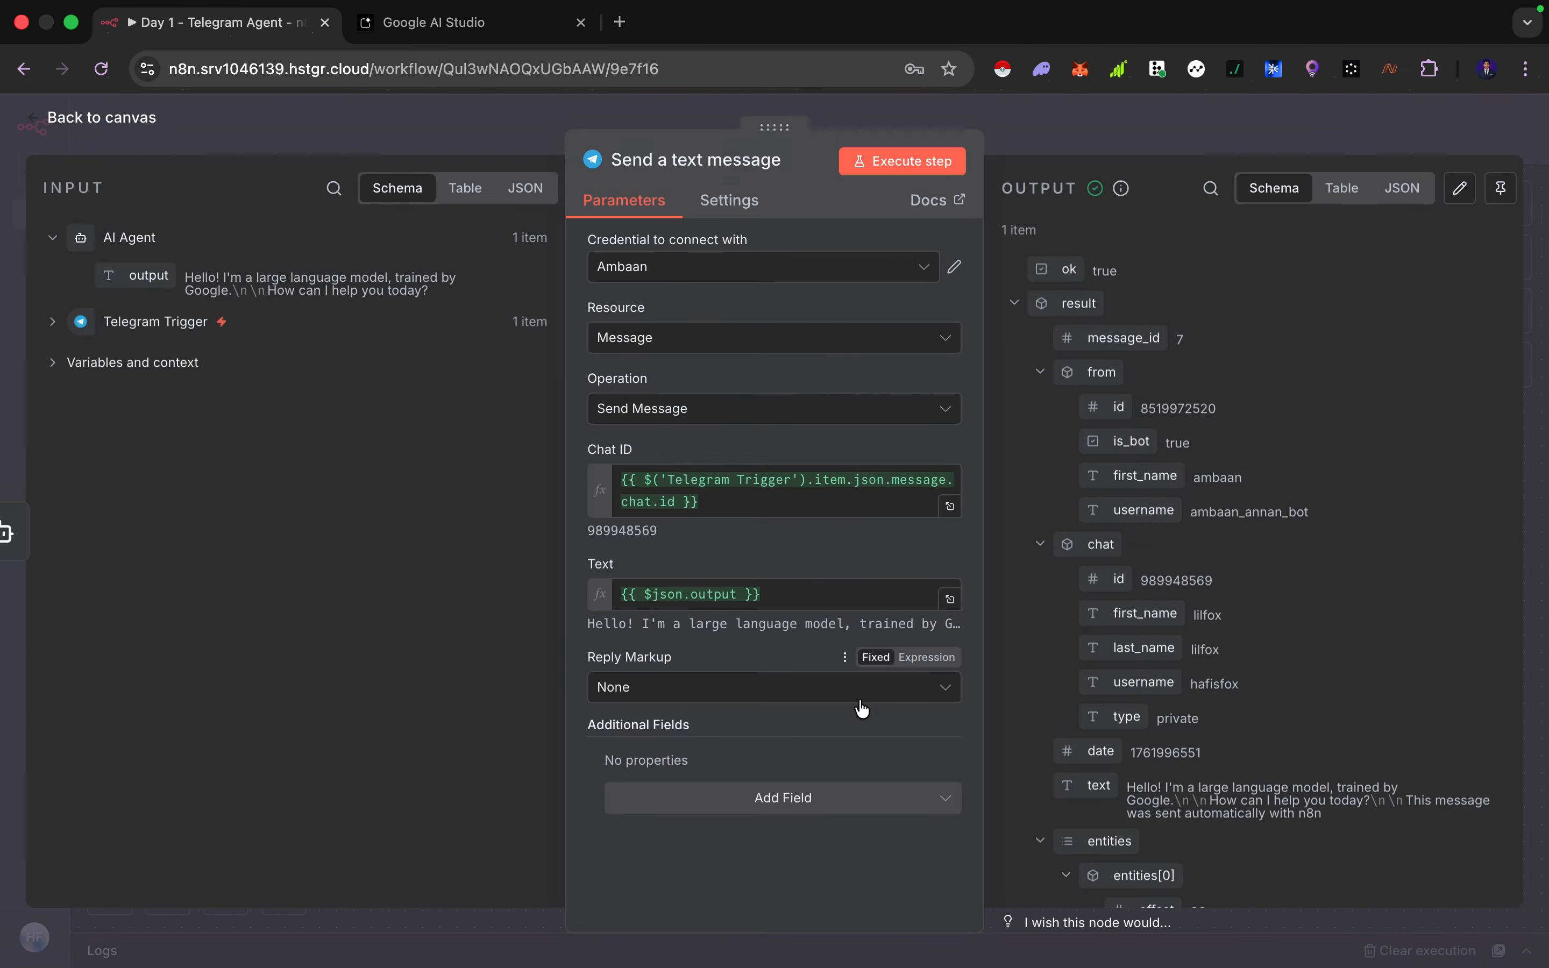
pyautogui.click(741, 808)
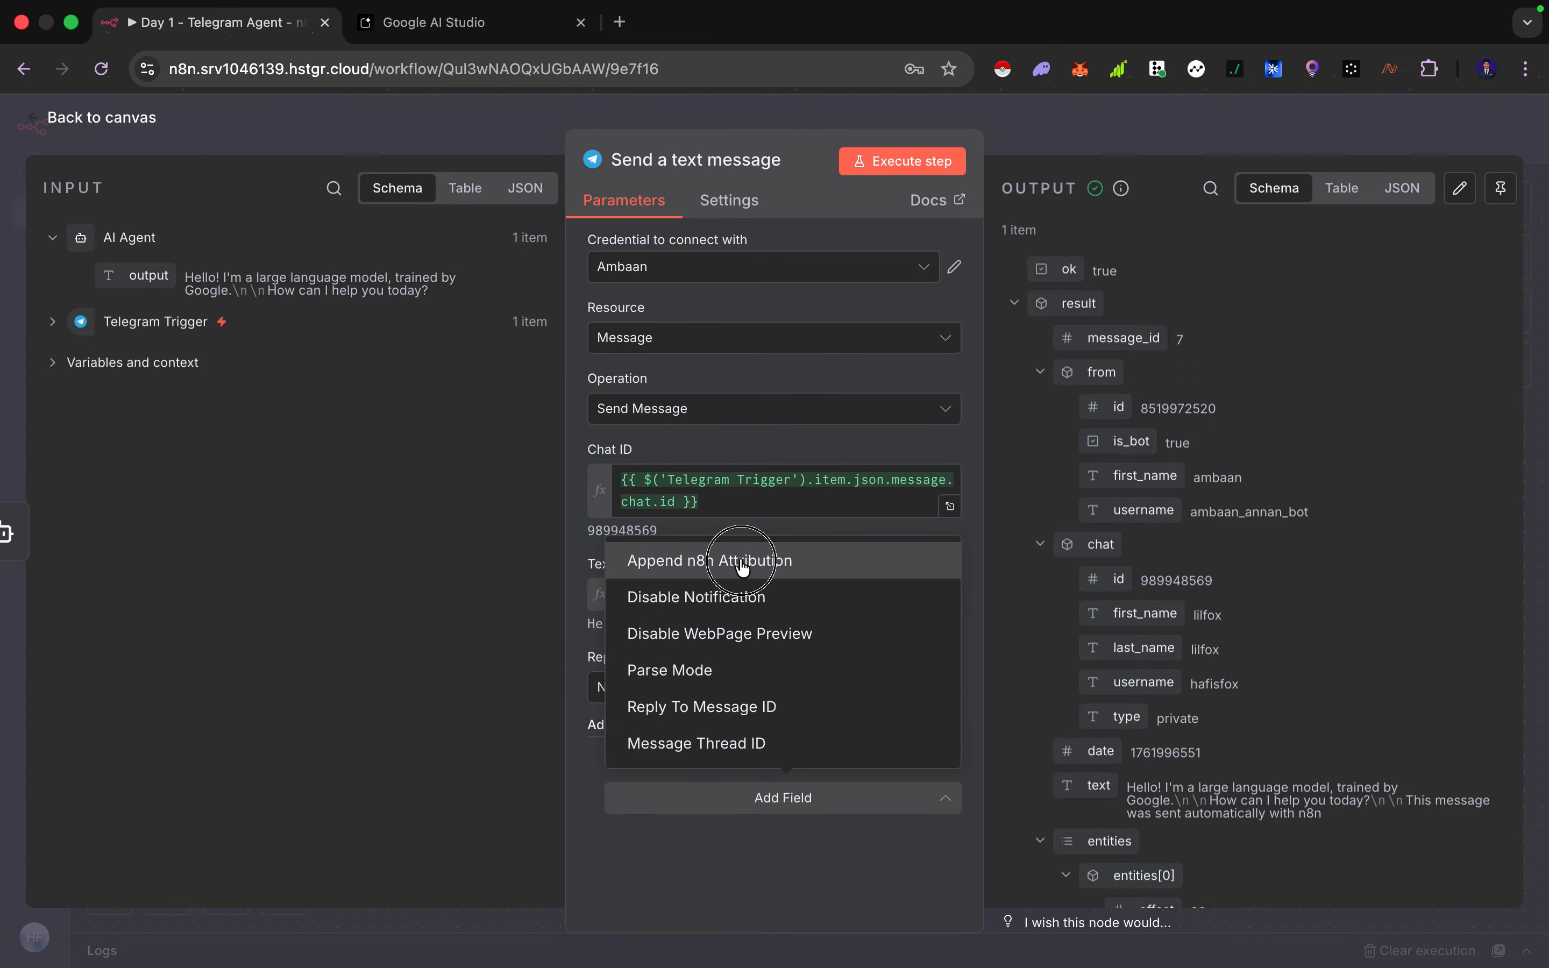
pyautogui.click(744, 557)
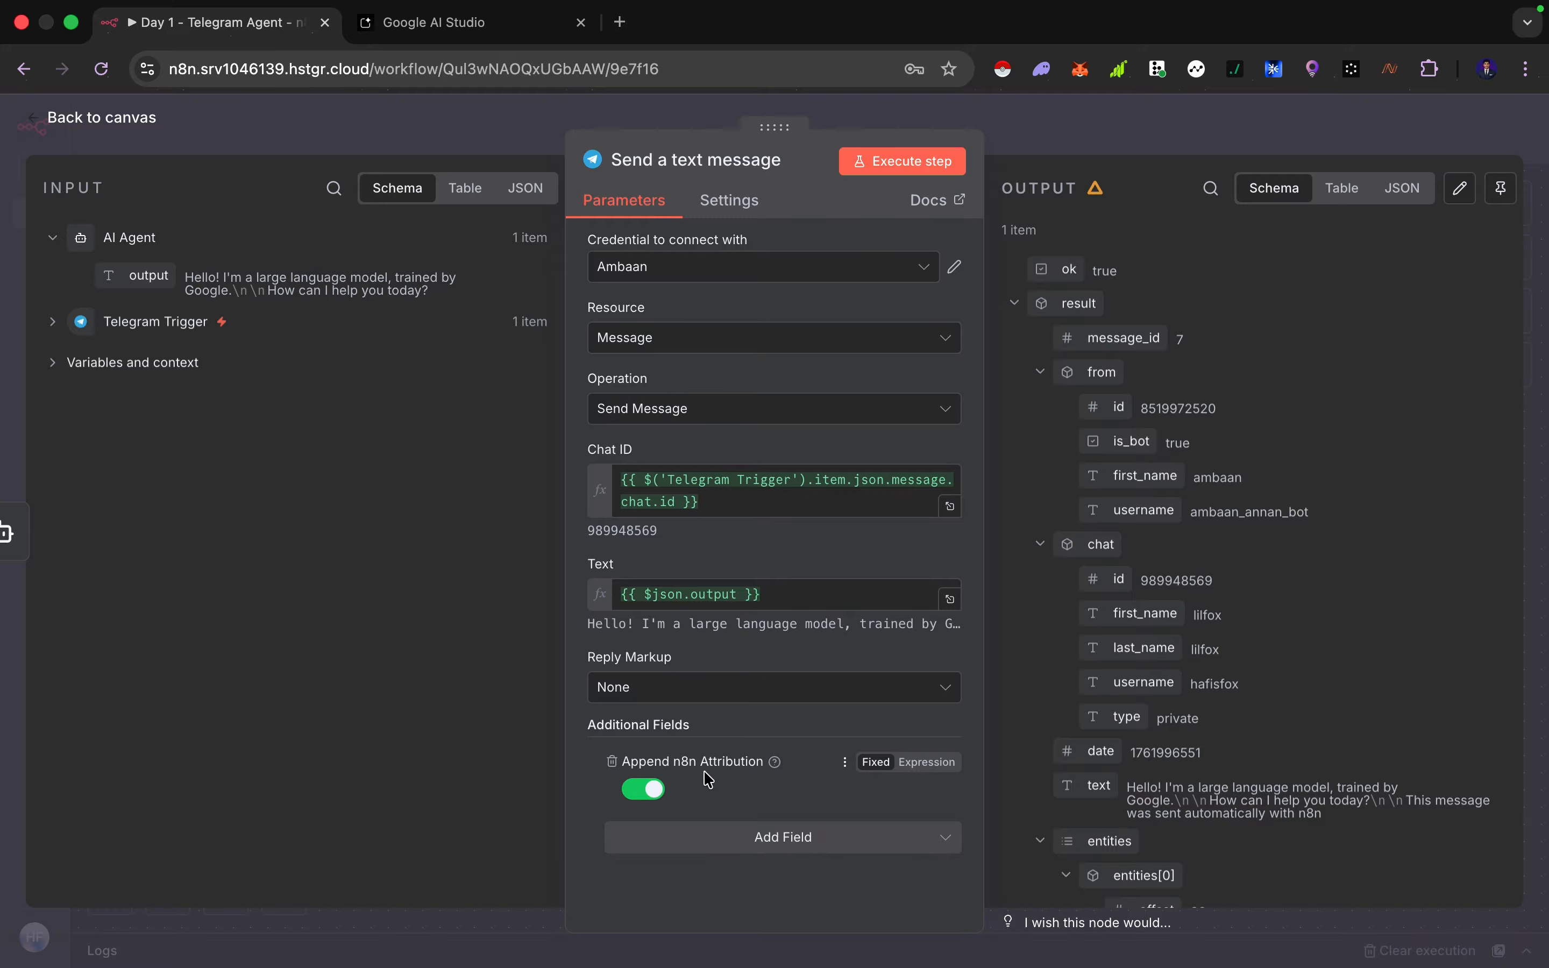
pyautogui.click(640, 790)
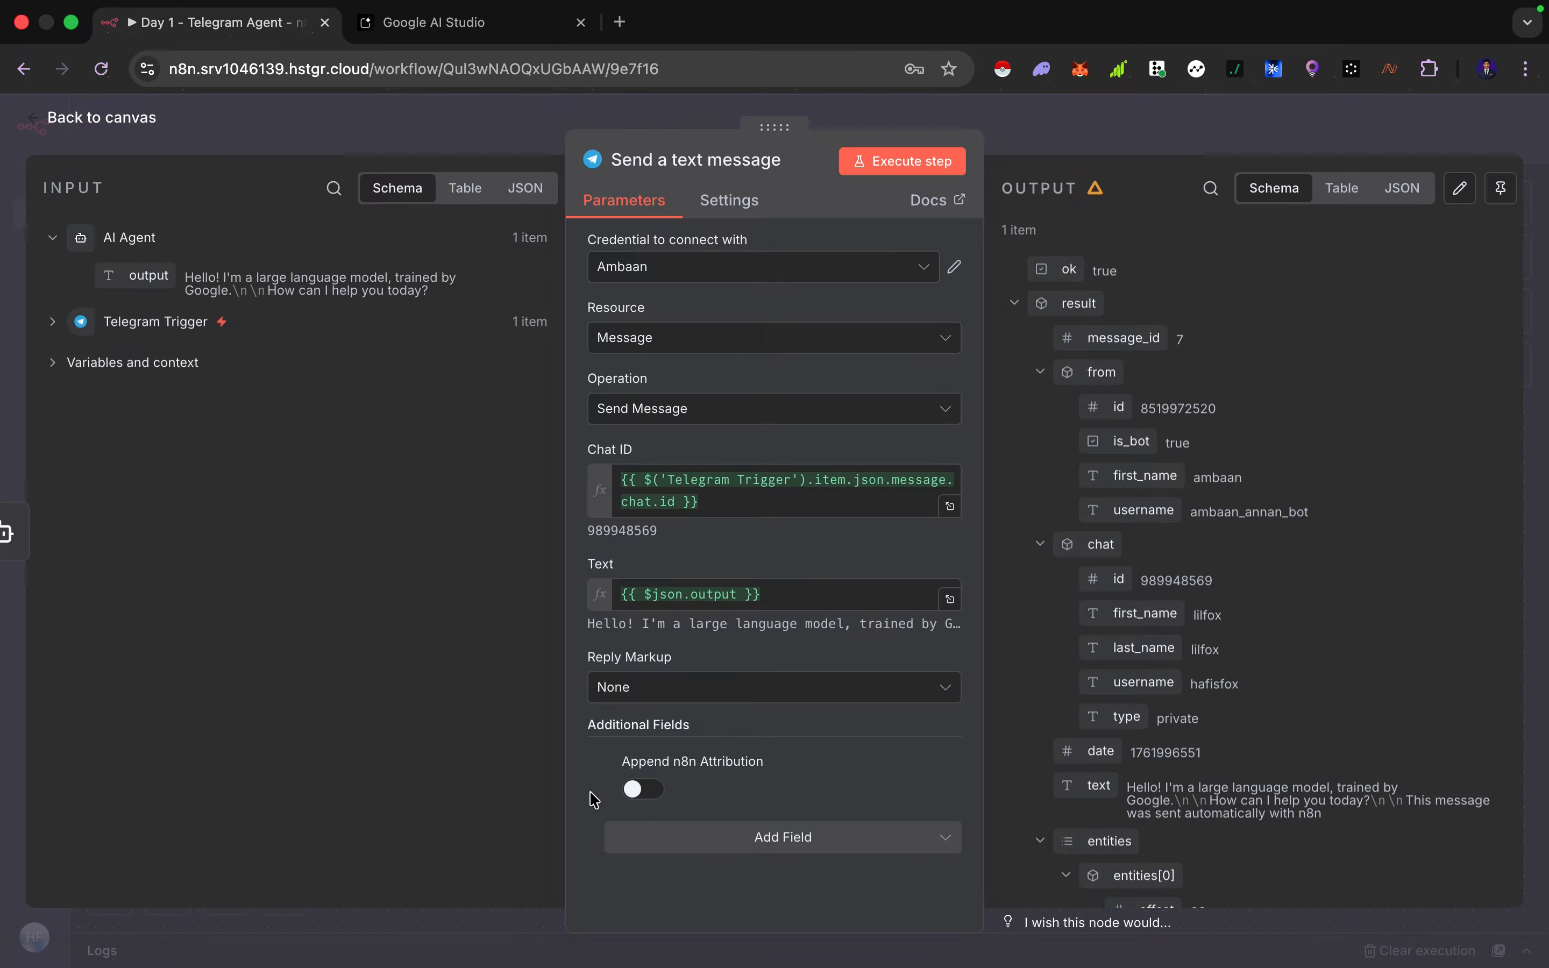
pyautogui.press('Escape')
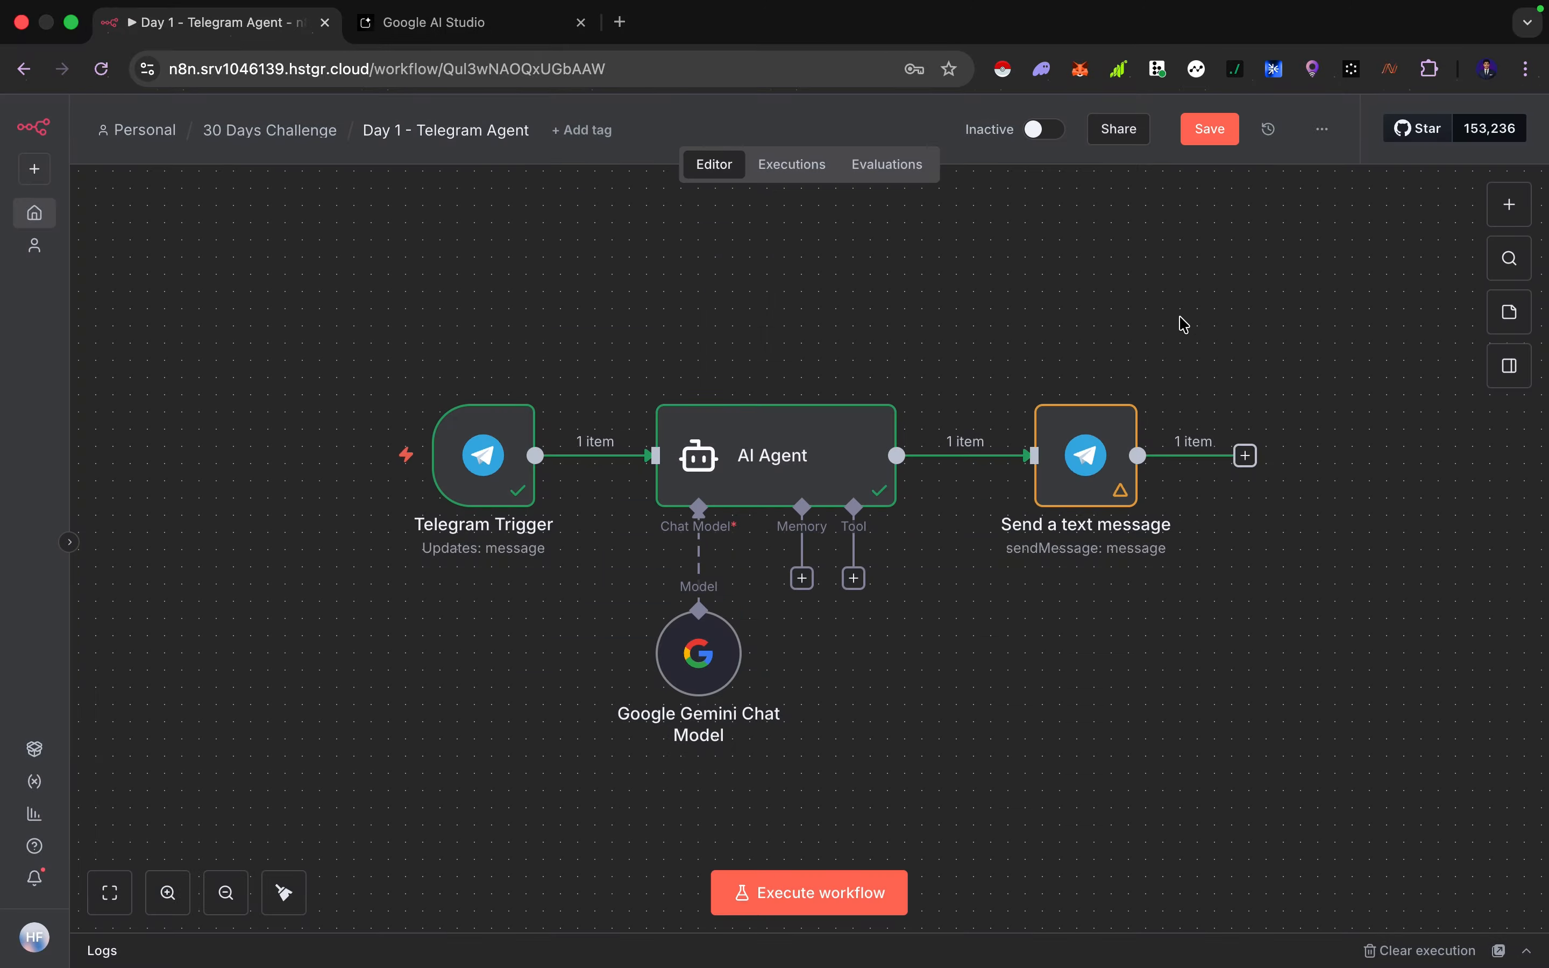
# Recheck the n8n attribution line in the bot's first Telegram reply and return to the n8n workflow.
pyautogui.hotkey('ctrl', 'Right')
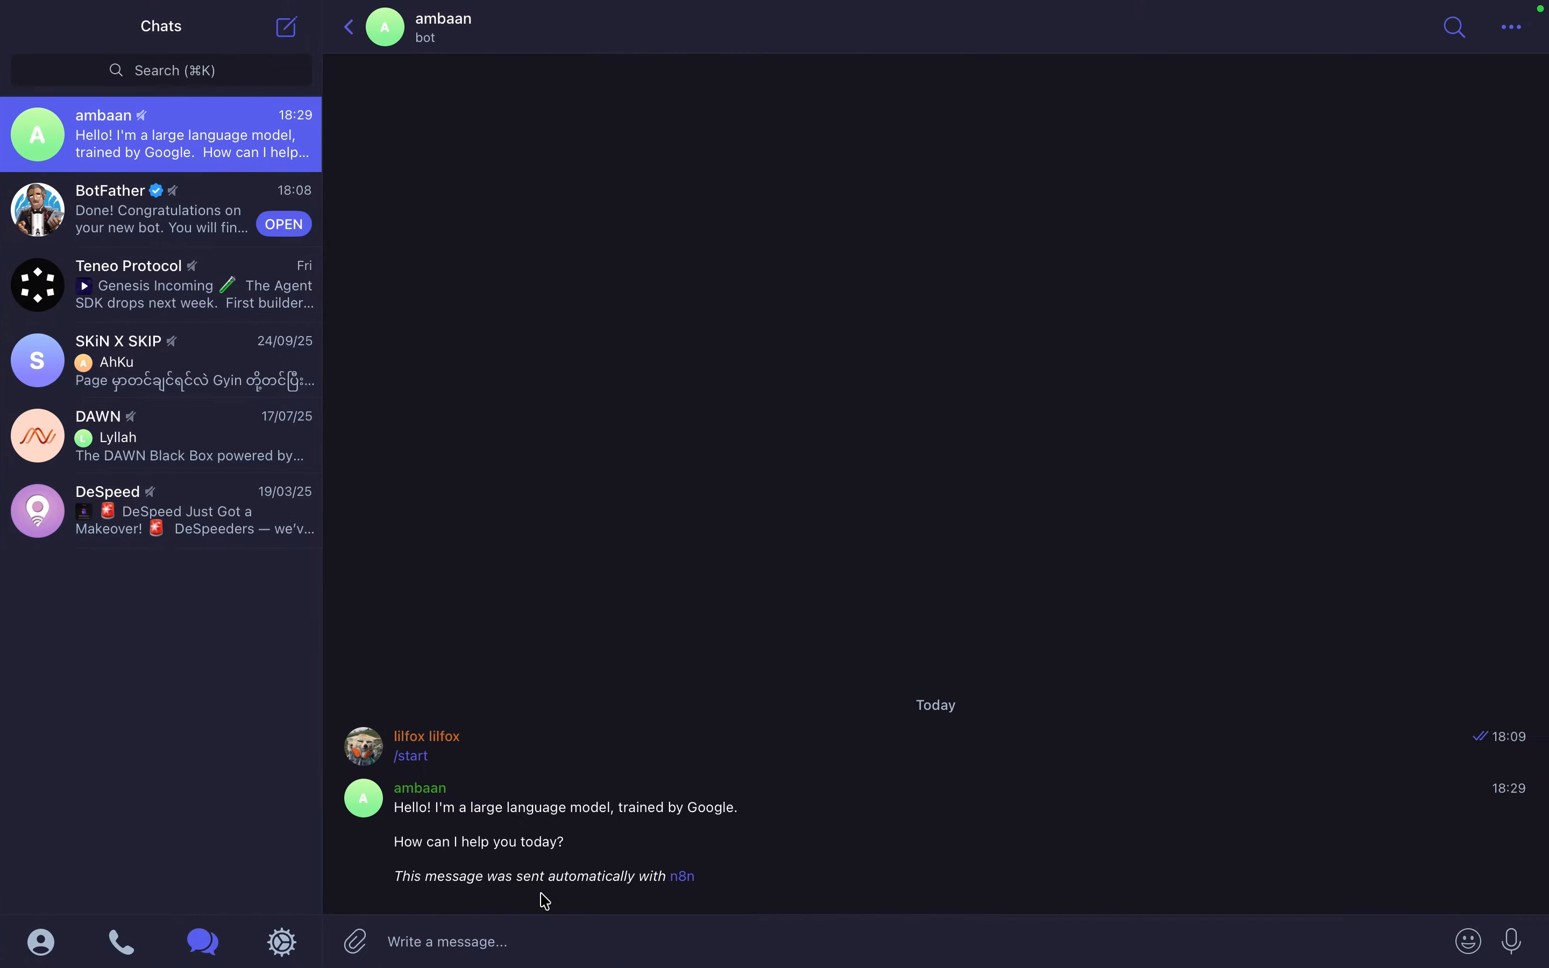
pyautogui.moveTo(541, 894); pyautogui.dragTo(731, 882)
pyautogui.click(654, 892)
pyautogui.hotkey('ctrl', 'Left')
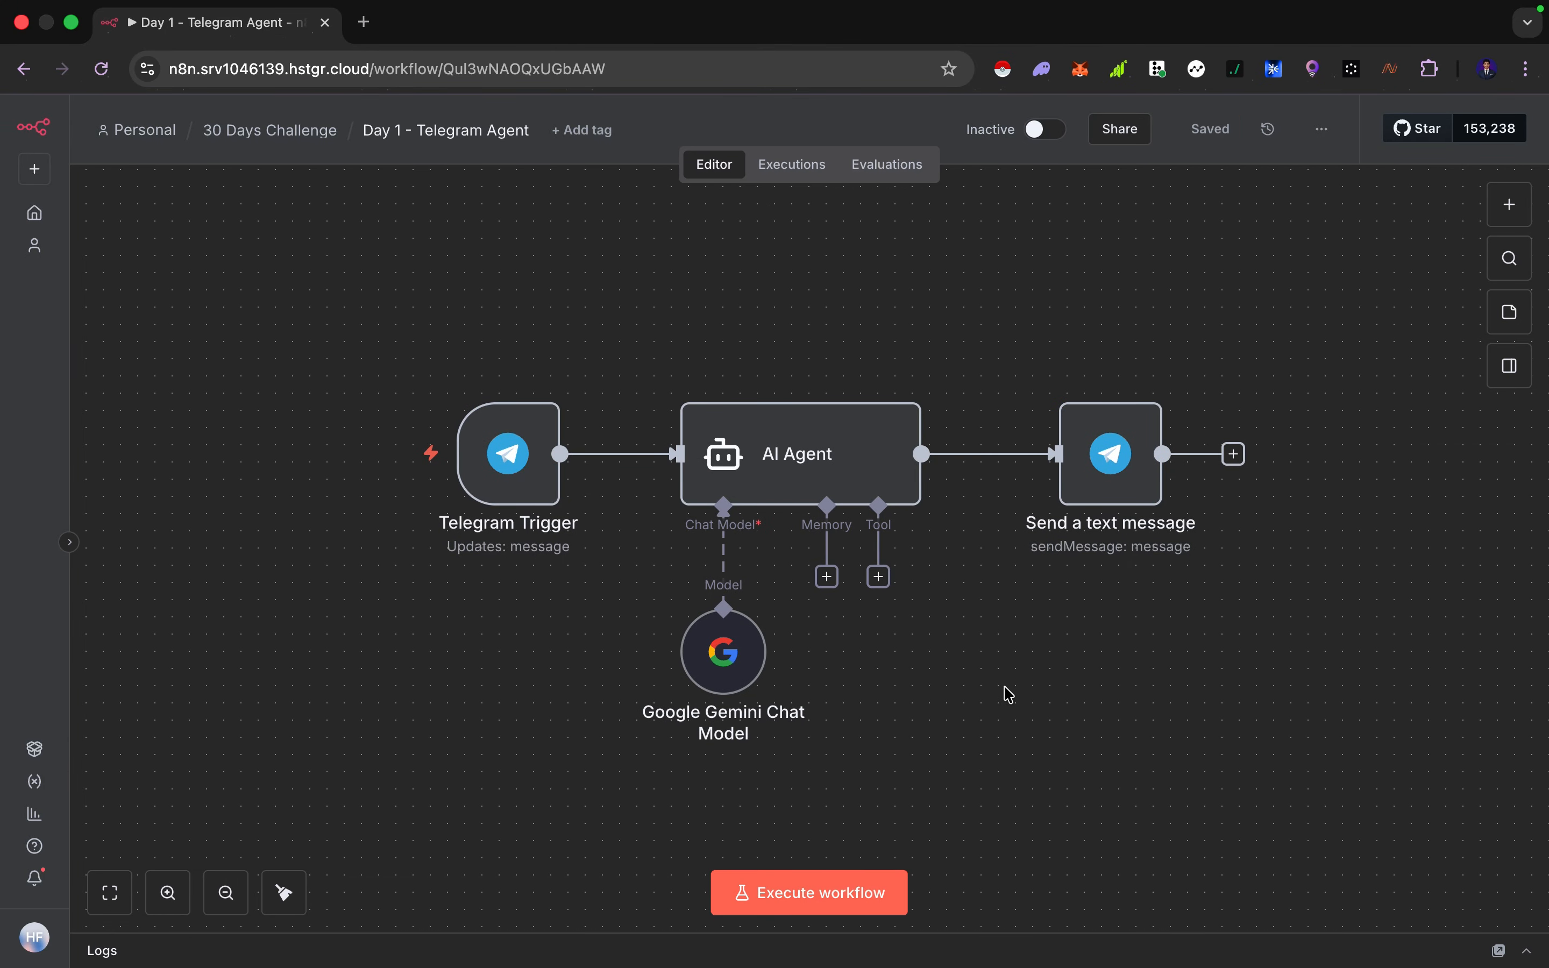
pyautogui.hotkey('ctrl', 'Right')
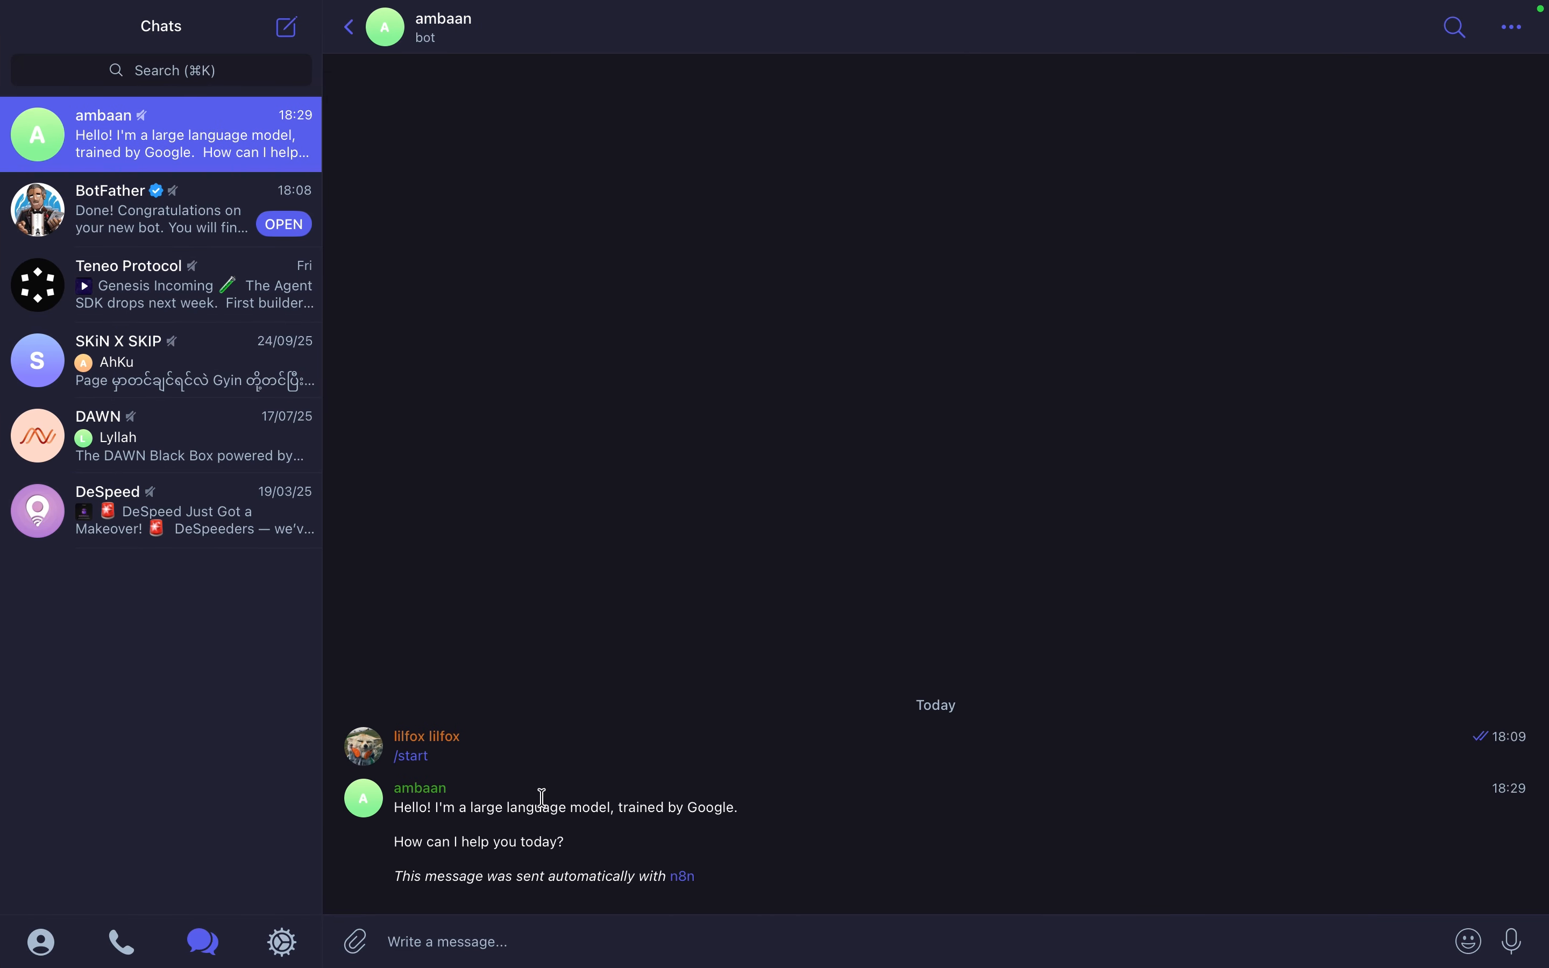
pyautogui.hotkey('ctrl', 'Left')
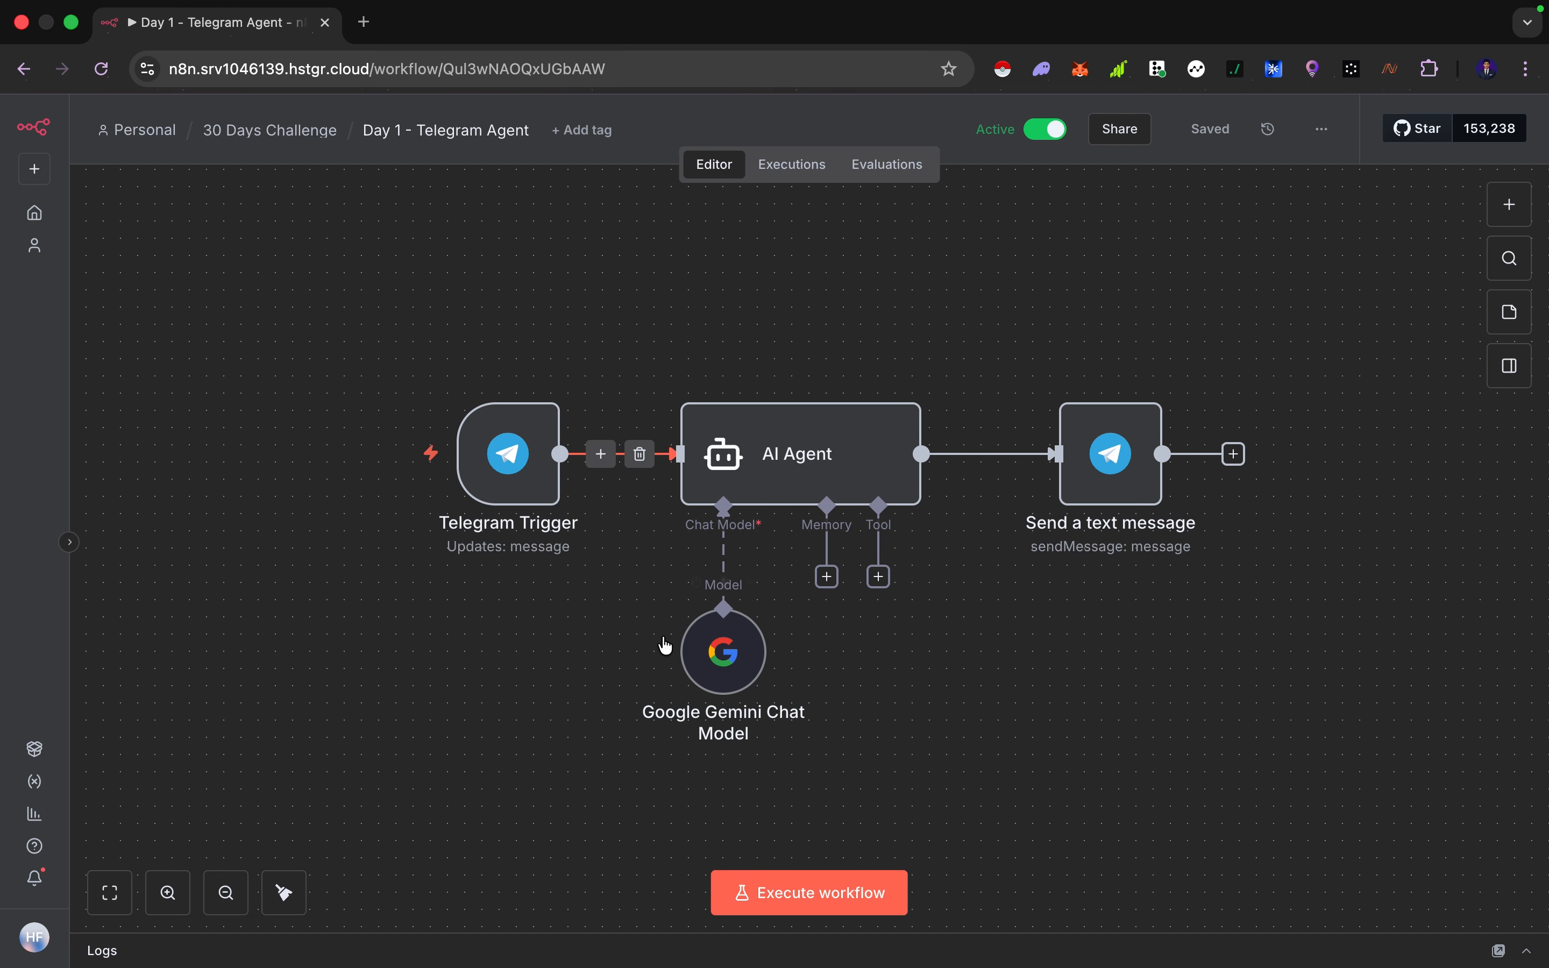
# In Telegram, send the bot the messages "hi", "what is your name?" and "what is n8n?".
pyautogui.hotkey('ctrl', 'Right')
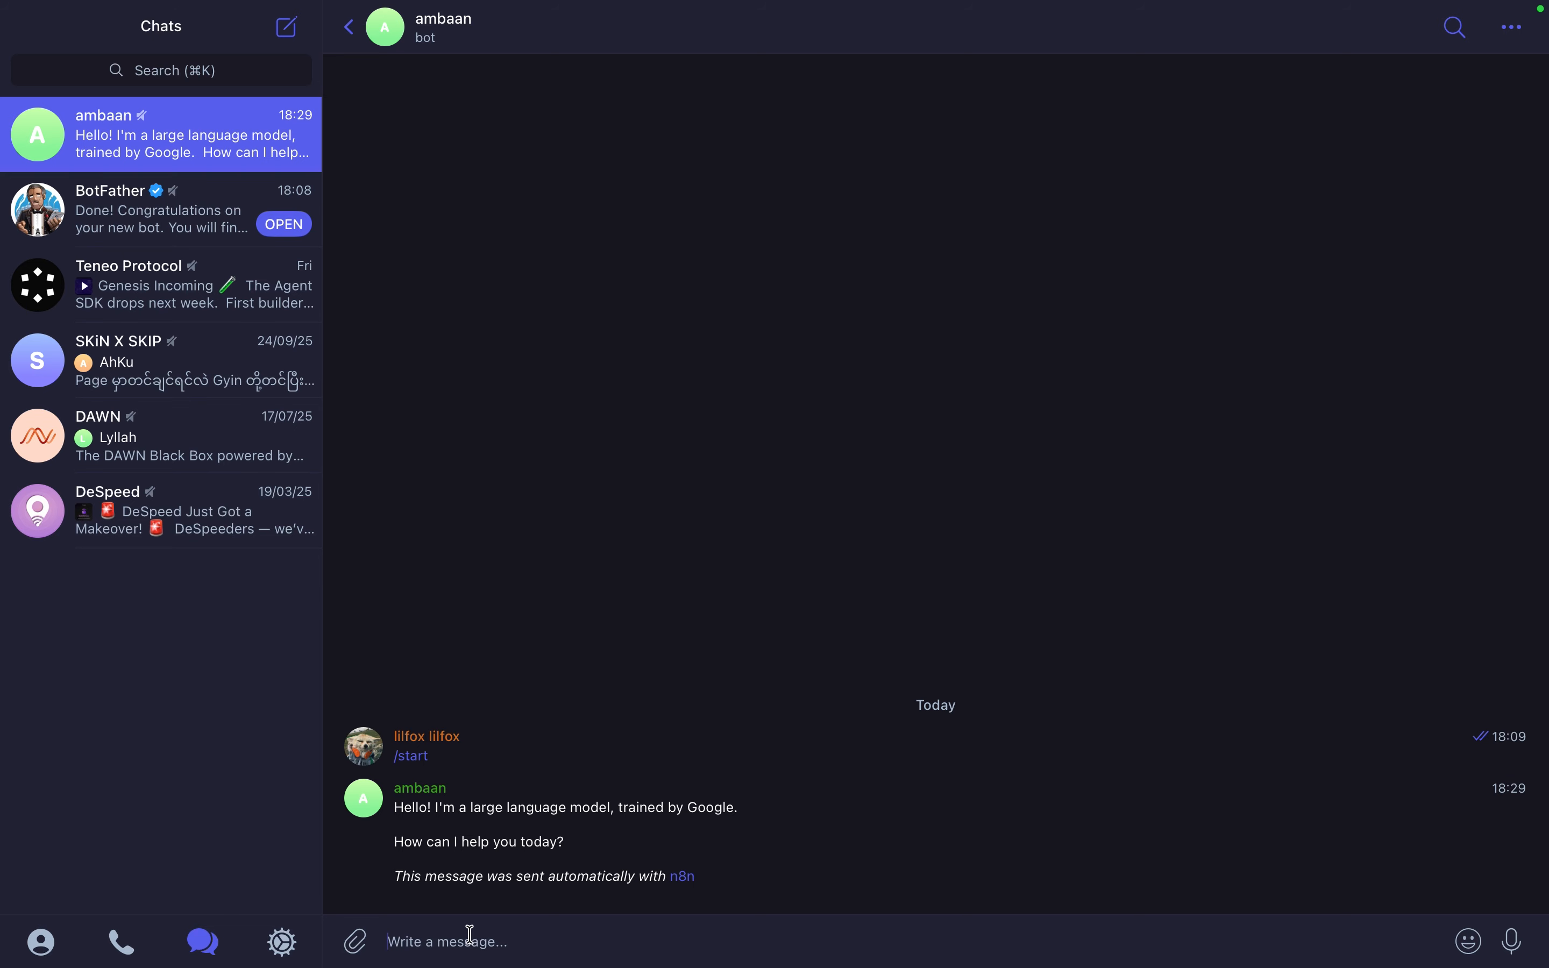
pyautogui.write('hi')
pyautogui.press('Return')
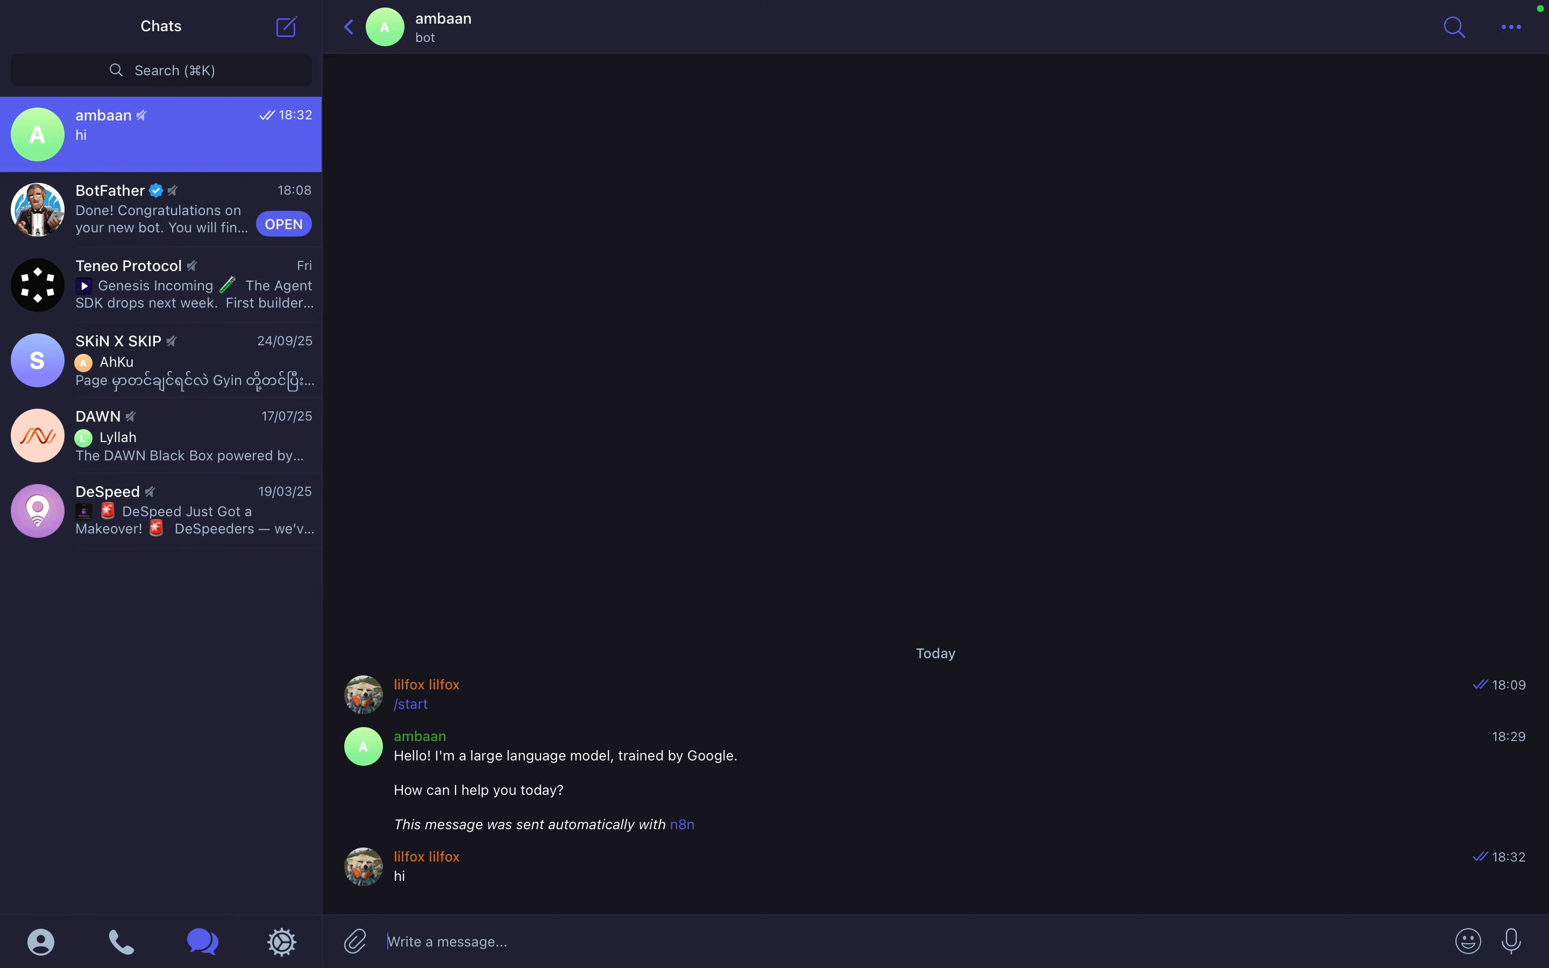
pyautogui.write('w')
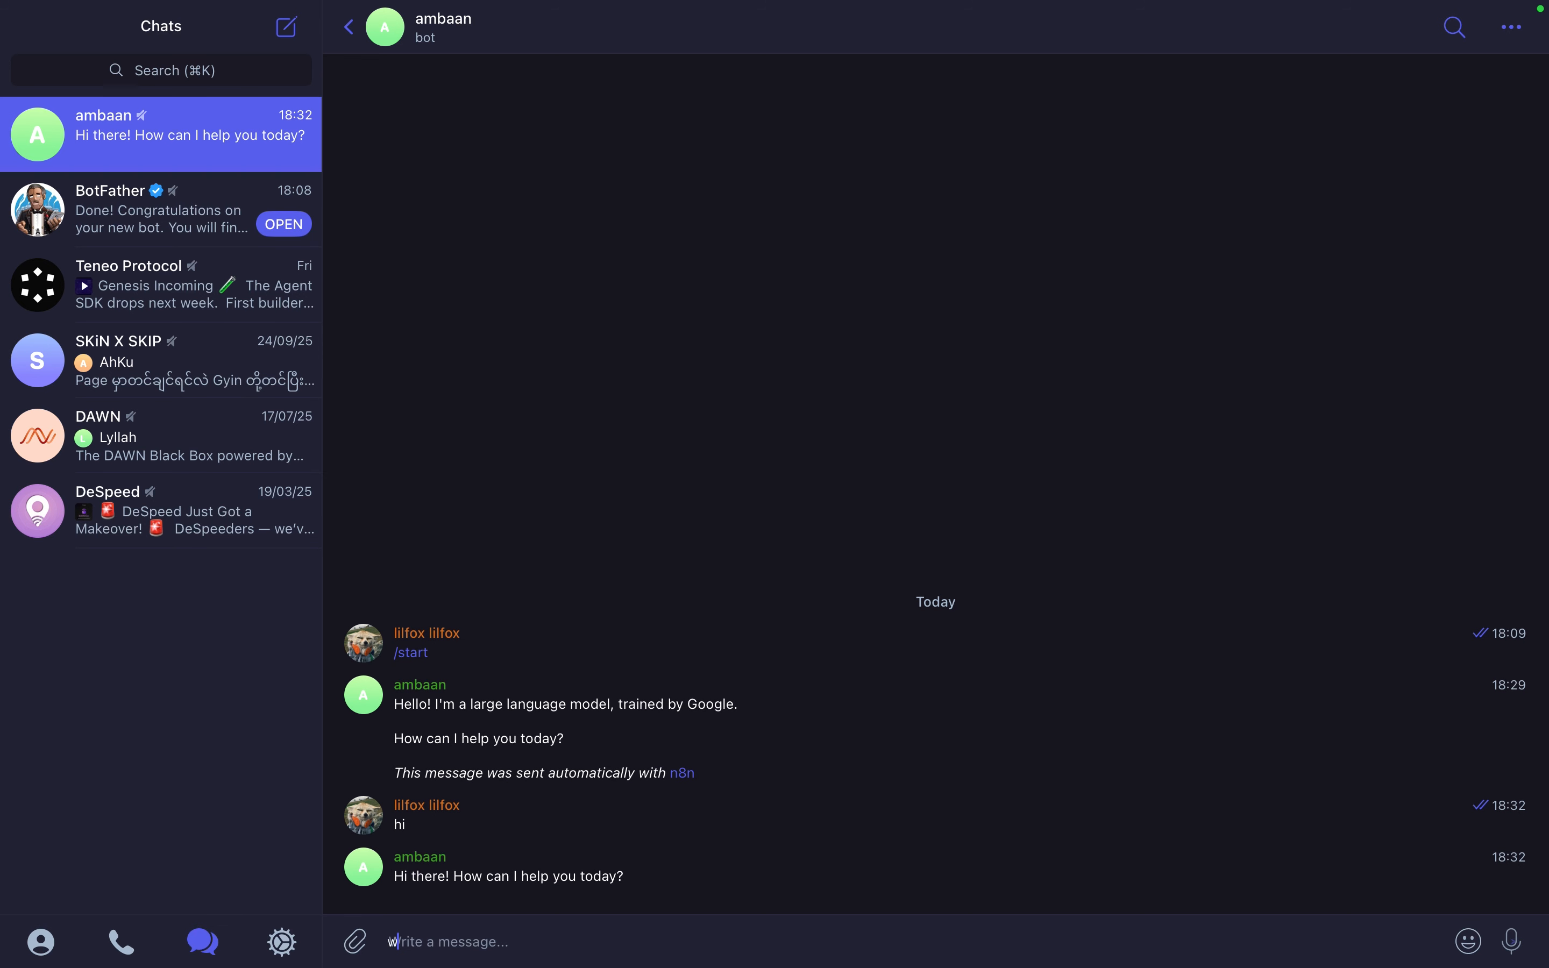
pyautogui.write('hat is your name?')
pyautogui.press('Return')
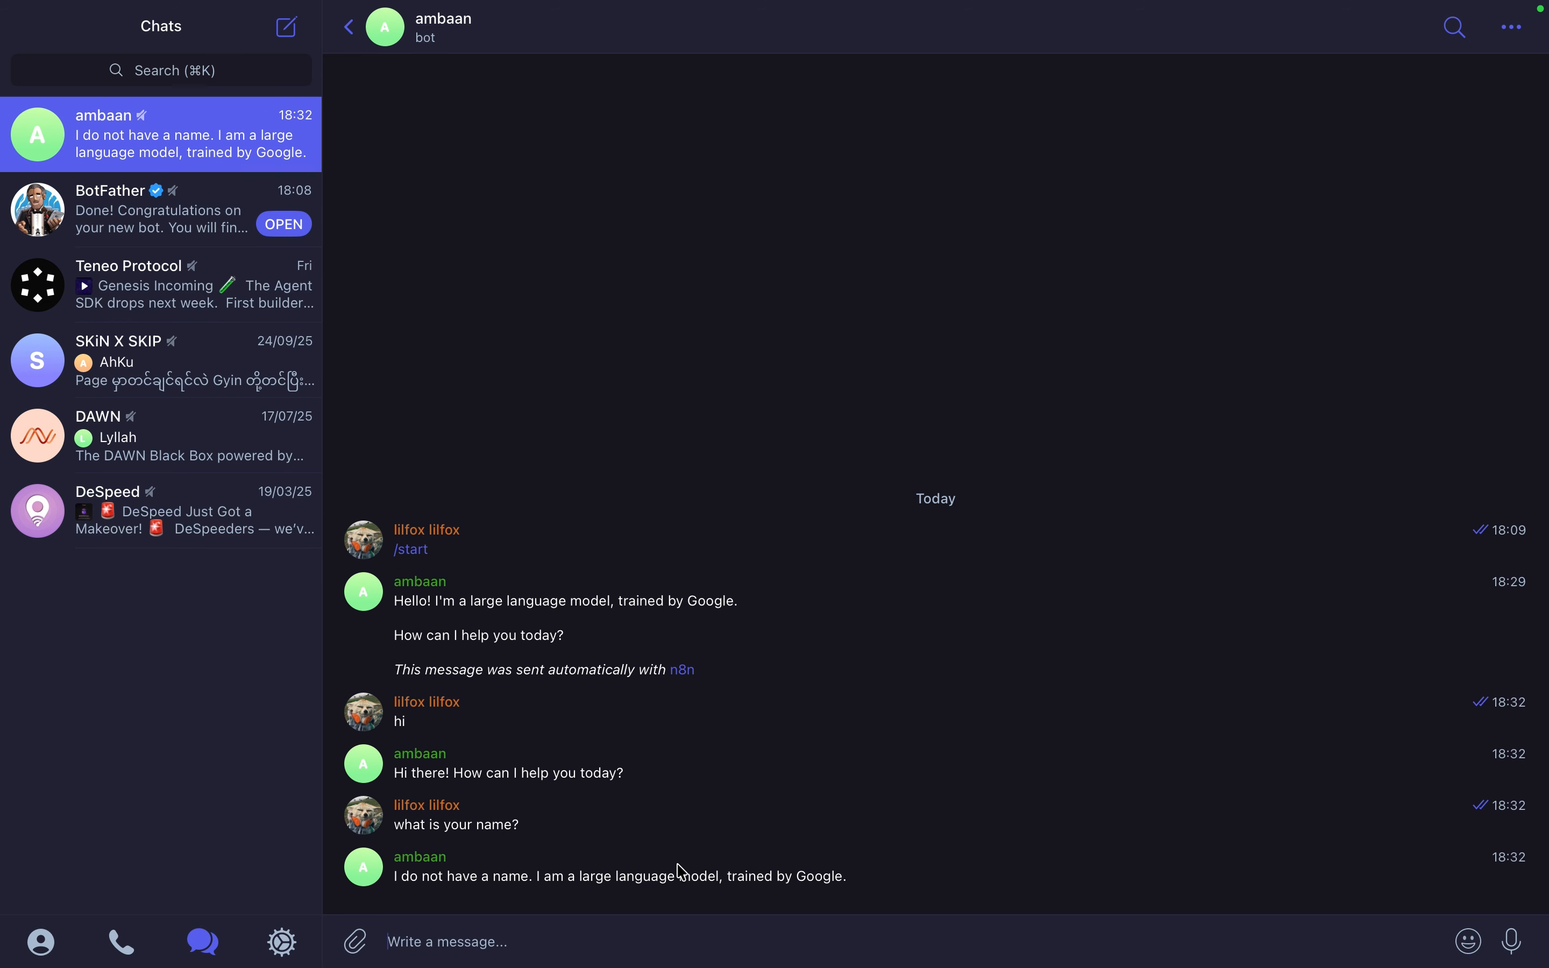
pyautogui.write('what is n8n?')
pyautogui.press('Return')
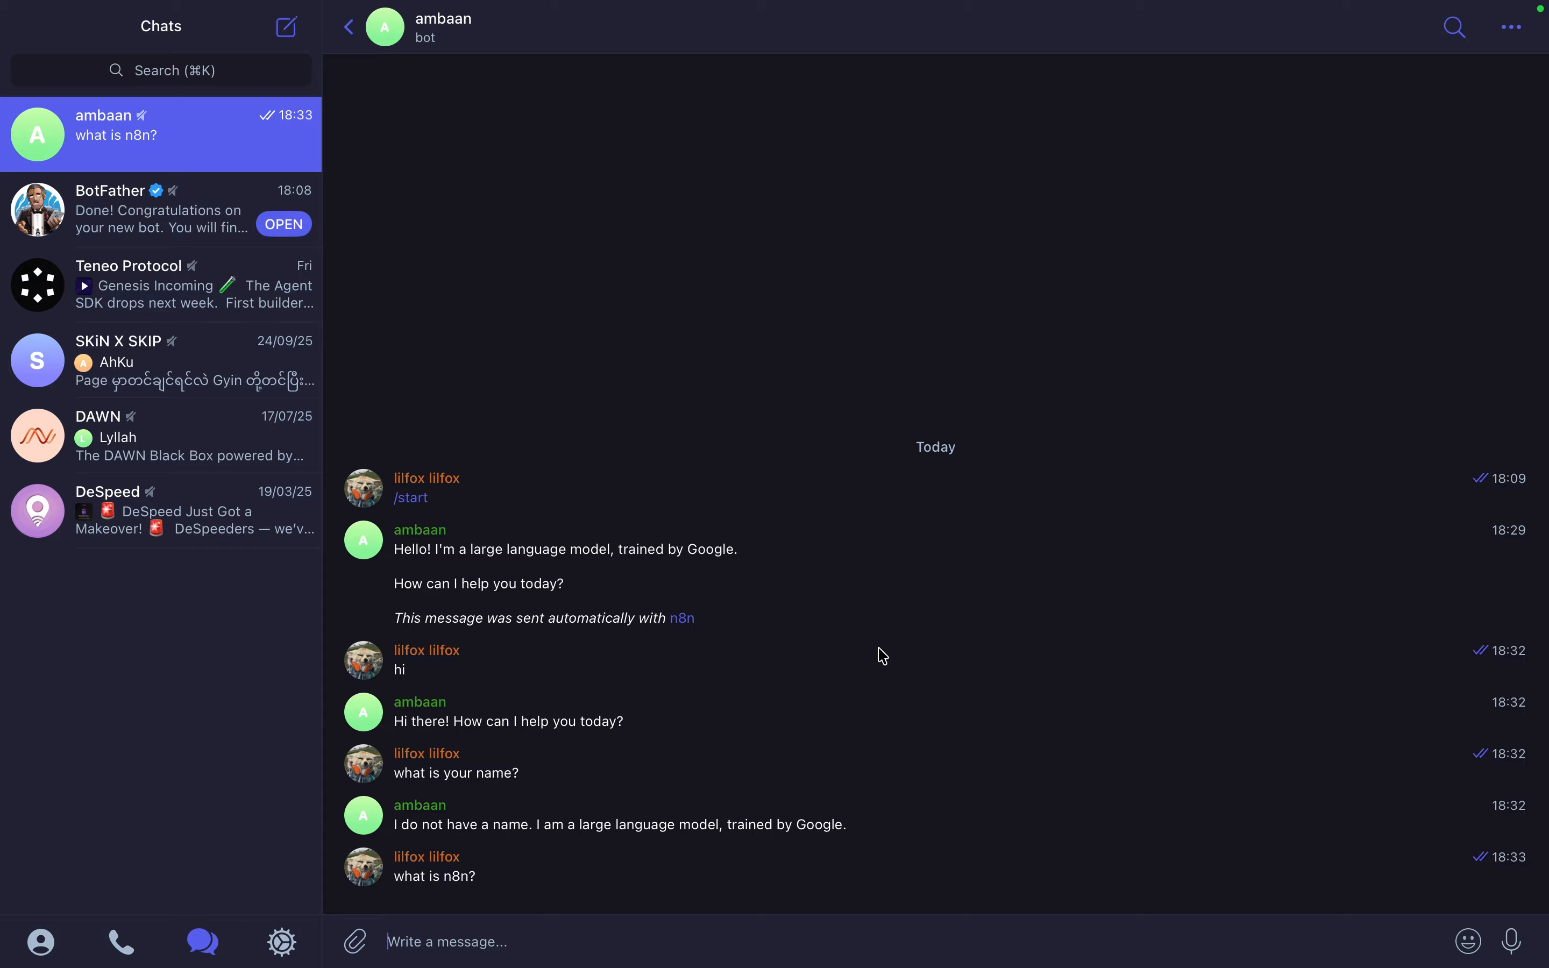
# Back in n8n, open the workflow's executions and inspect the Send a text message node's error in the latest failed run.
pyautogui.hotkey('ctrl', 'Left')
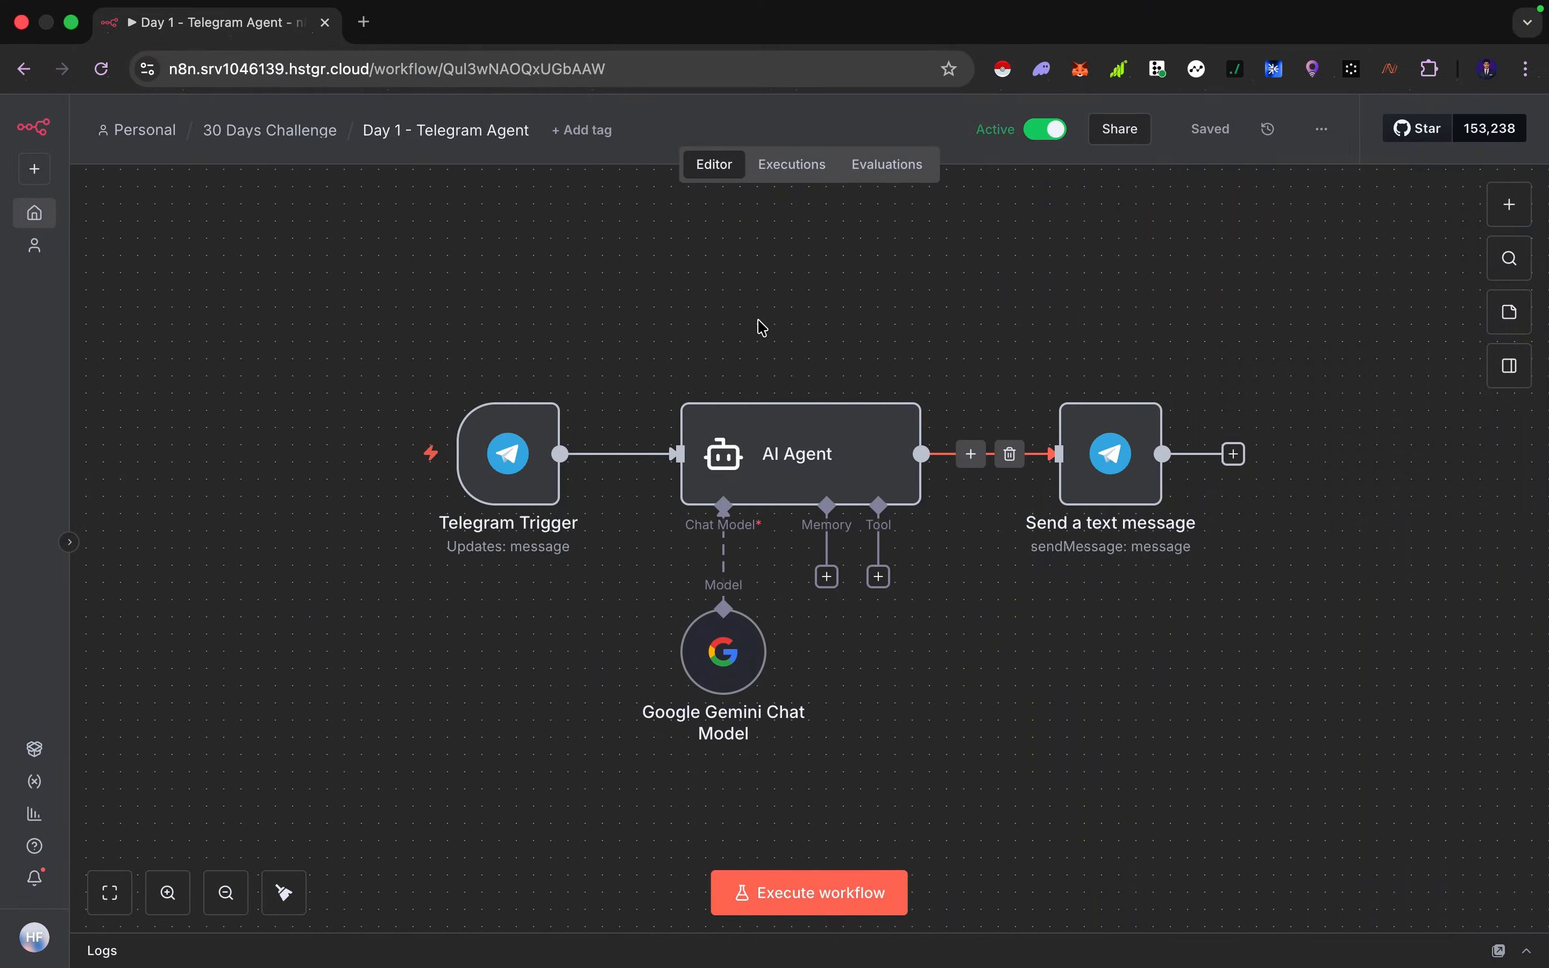
pyautogui.click(800, 172)
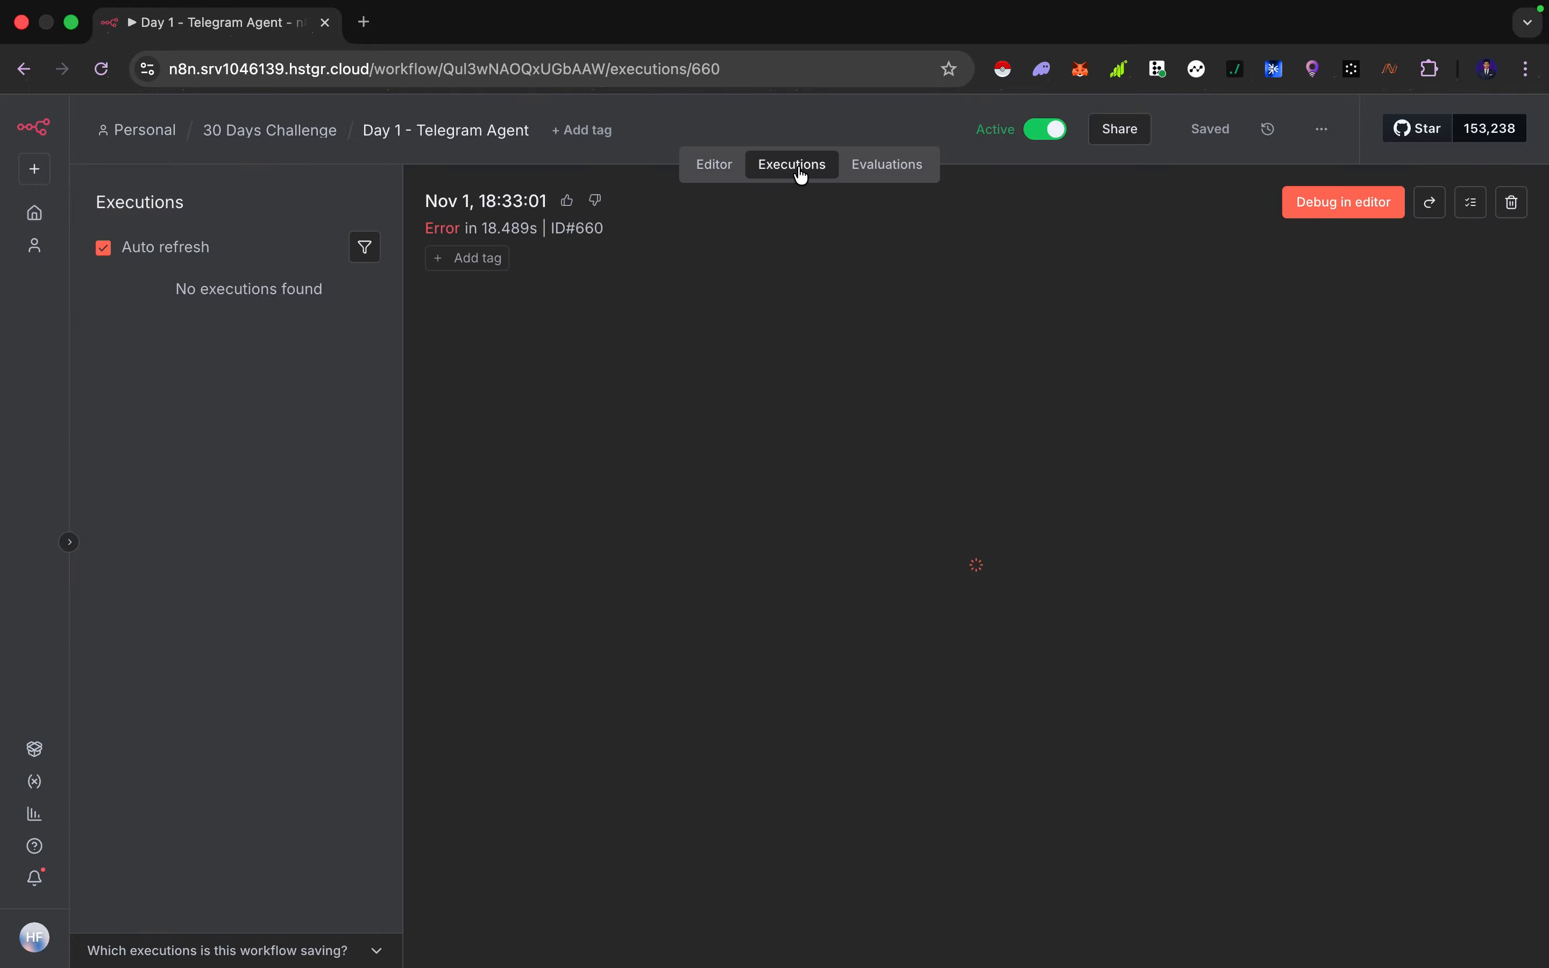
pyautogui.scroll(-10, 268, 579)
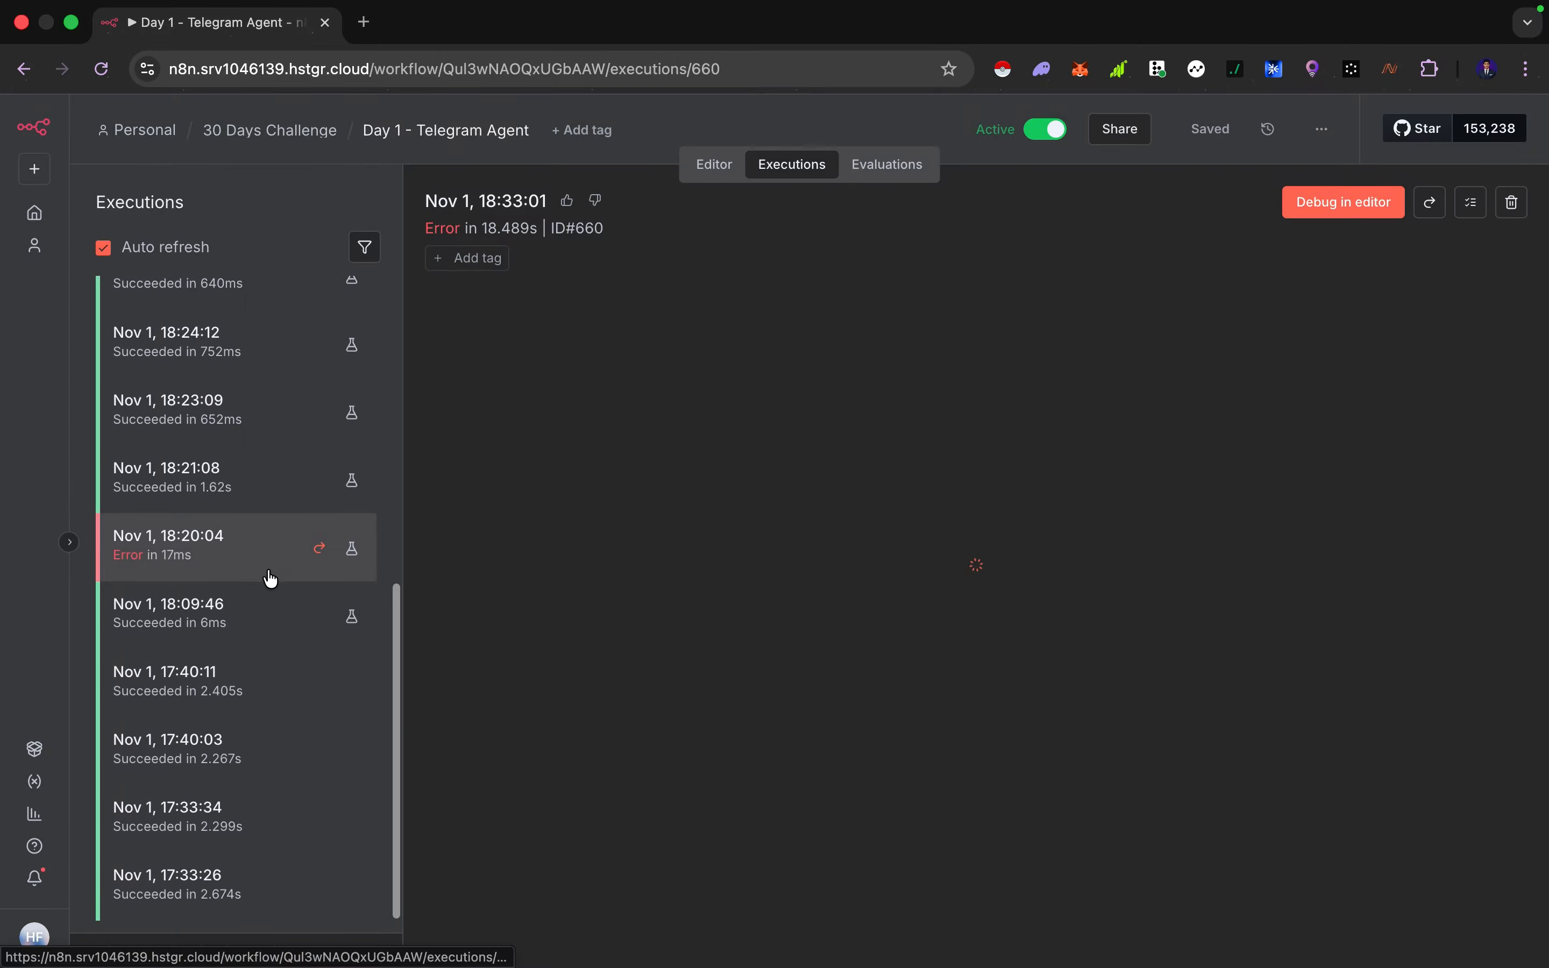
pyautogui.scroll(10, 267, 578)
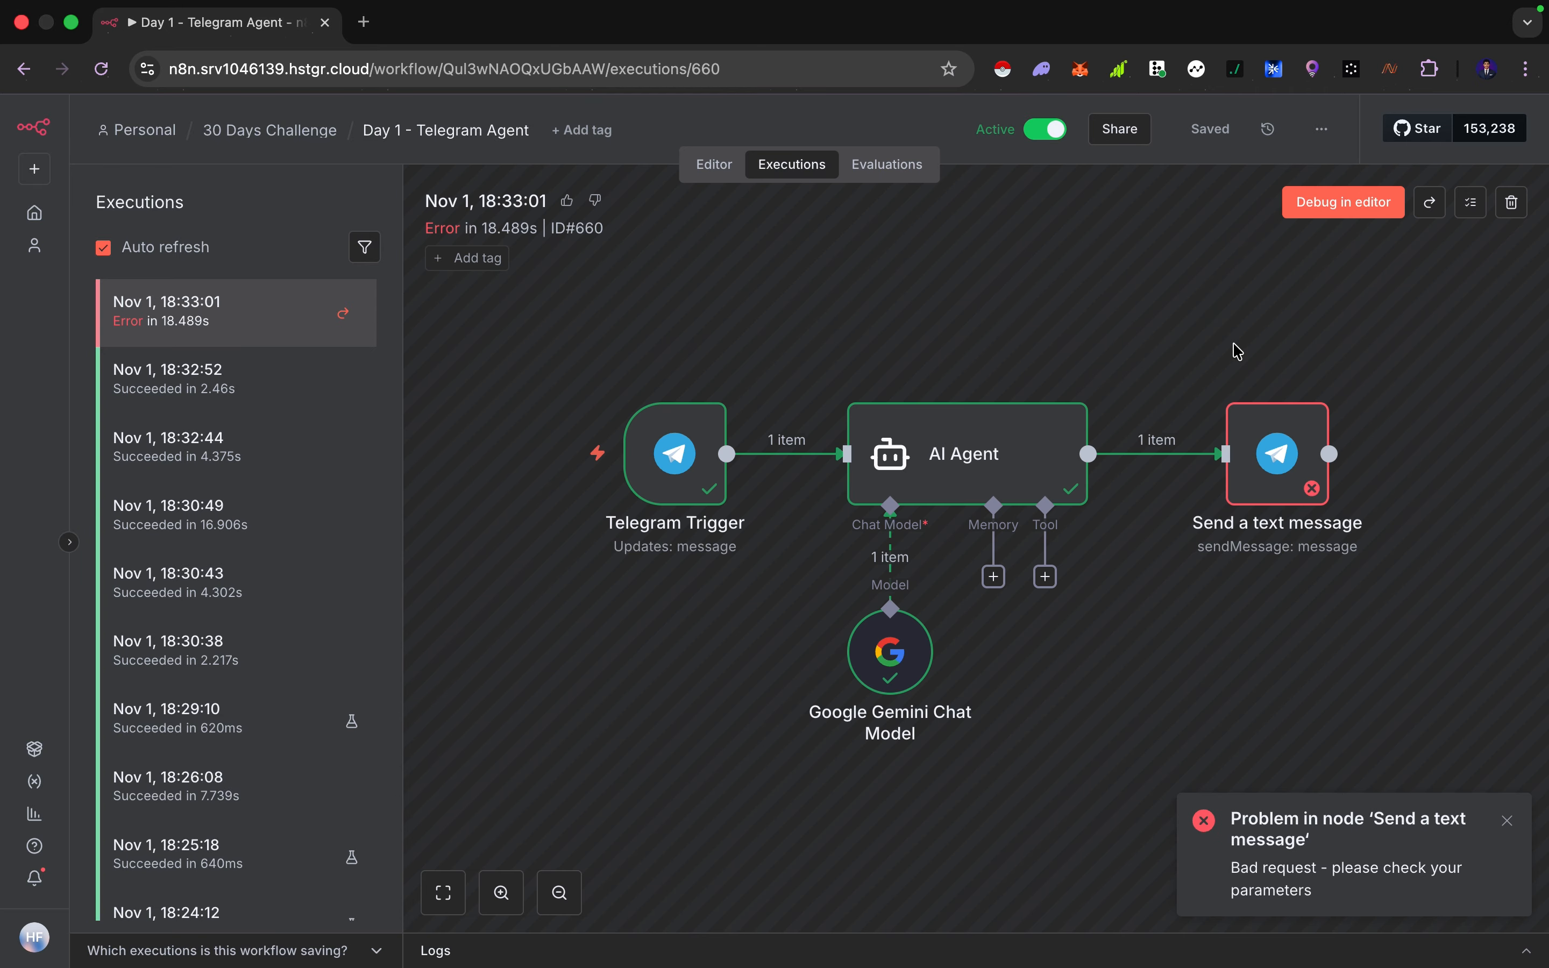
pyautogui.doubleClick(1283, 462)
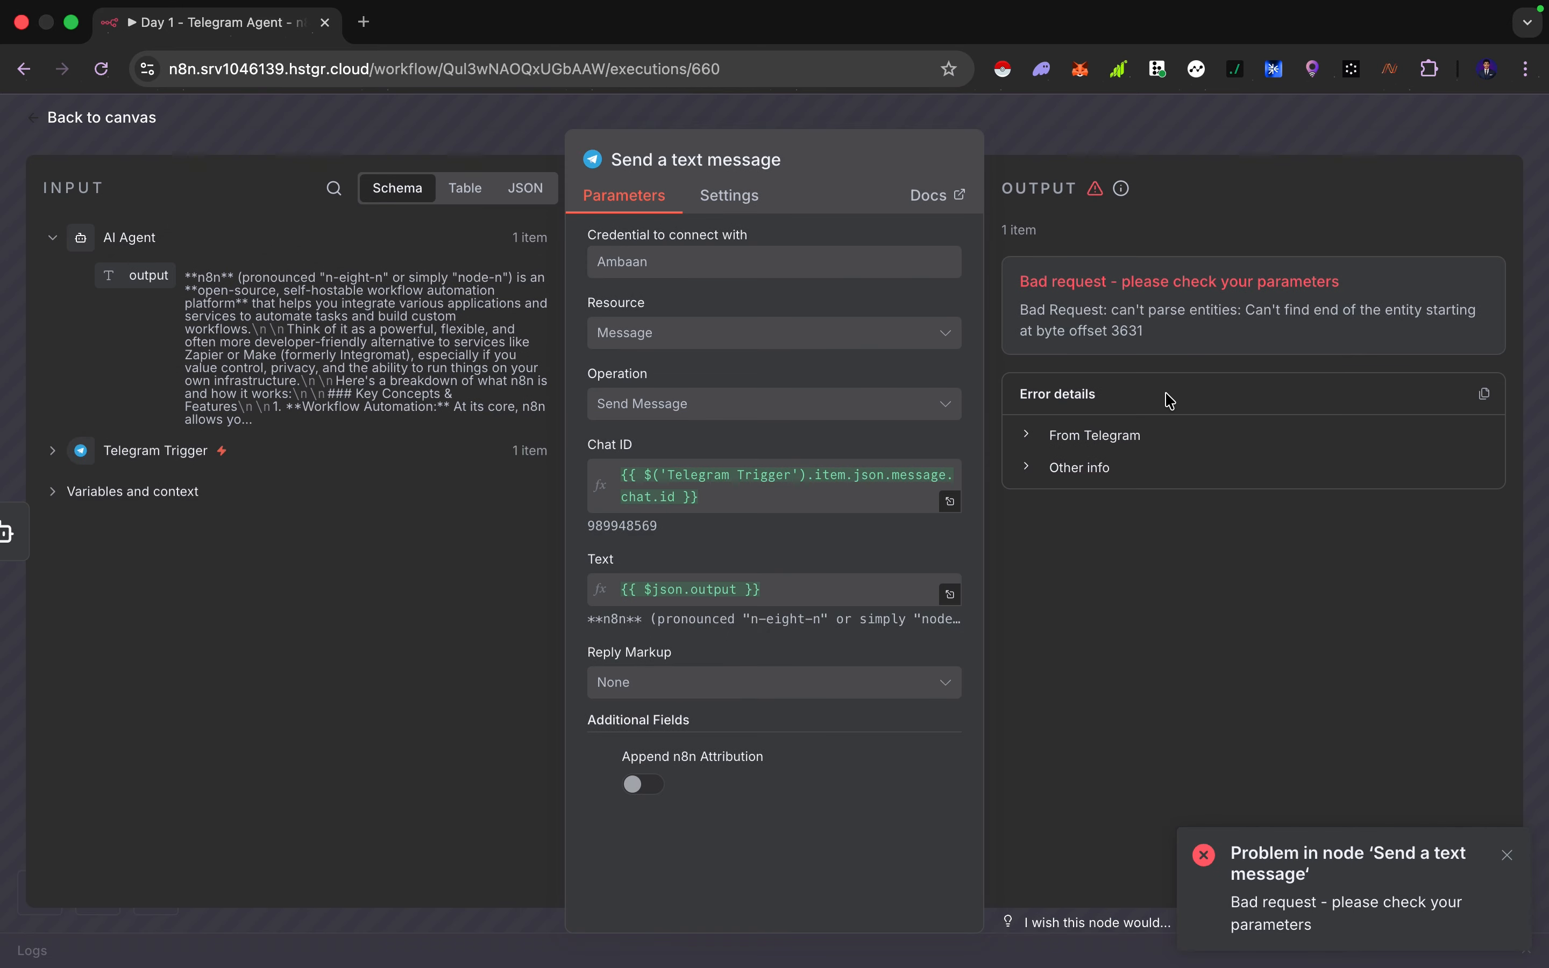
pyautogui.moveTo(1166, 336); pyautogui.dragTo(1095, 298)
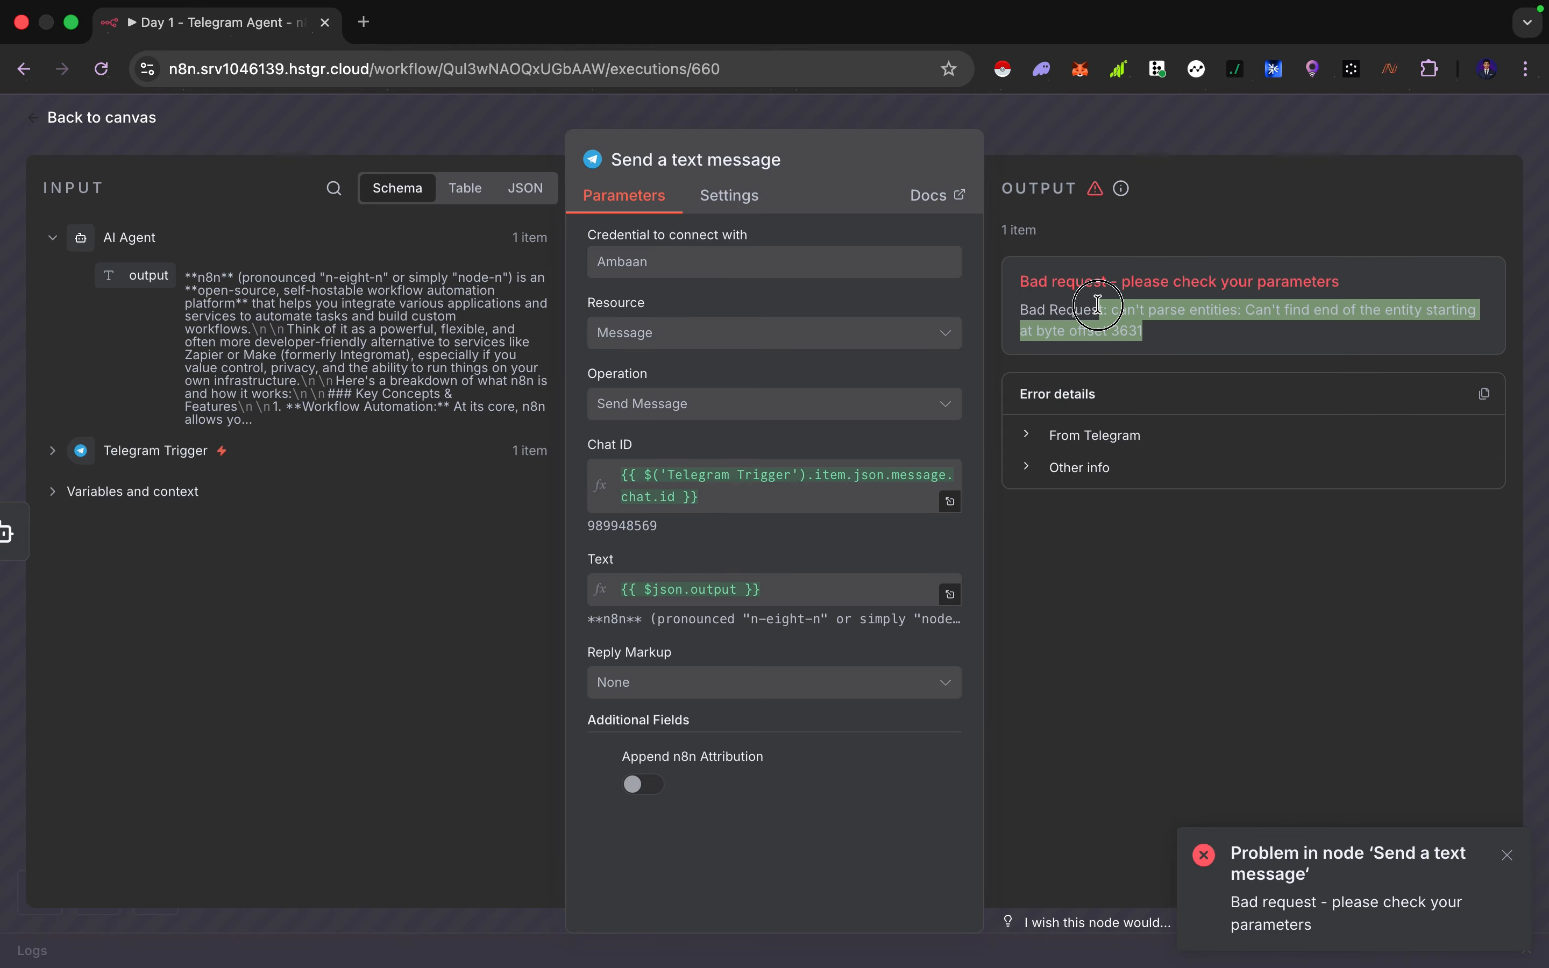
pyautogui.click(1164, 340)
pyautogui.press('Escape')
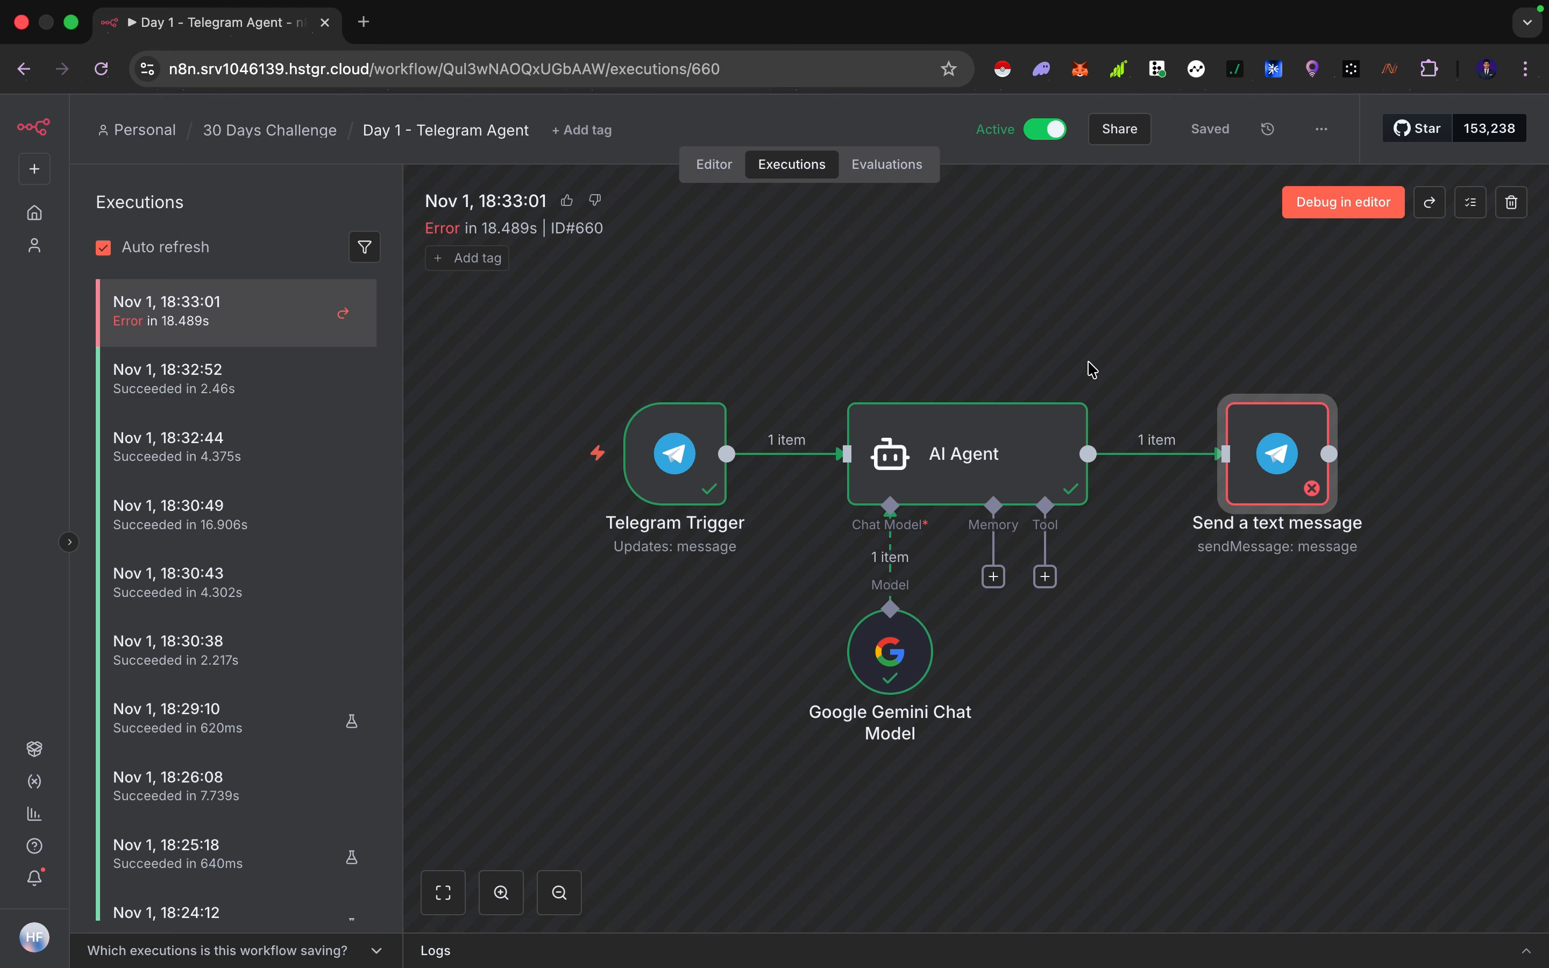
# Compare the AI Agent node's output with the Send a text message node's error message in the failed execution.
pyautogui.doubleClick(977, 439)
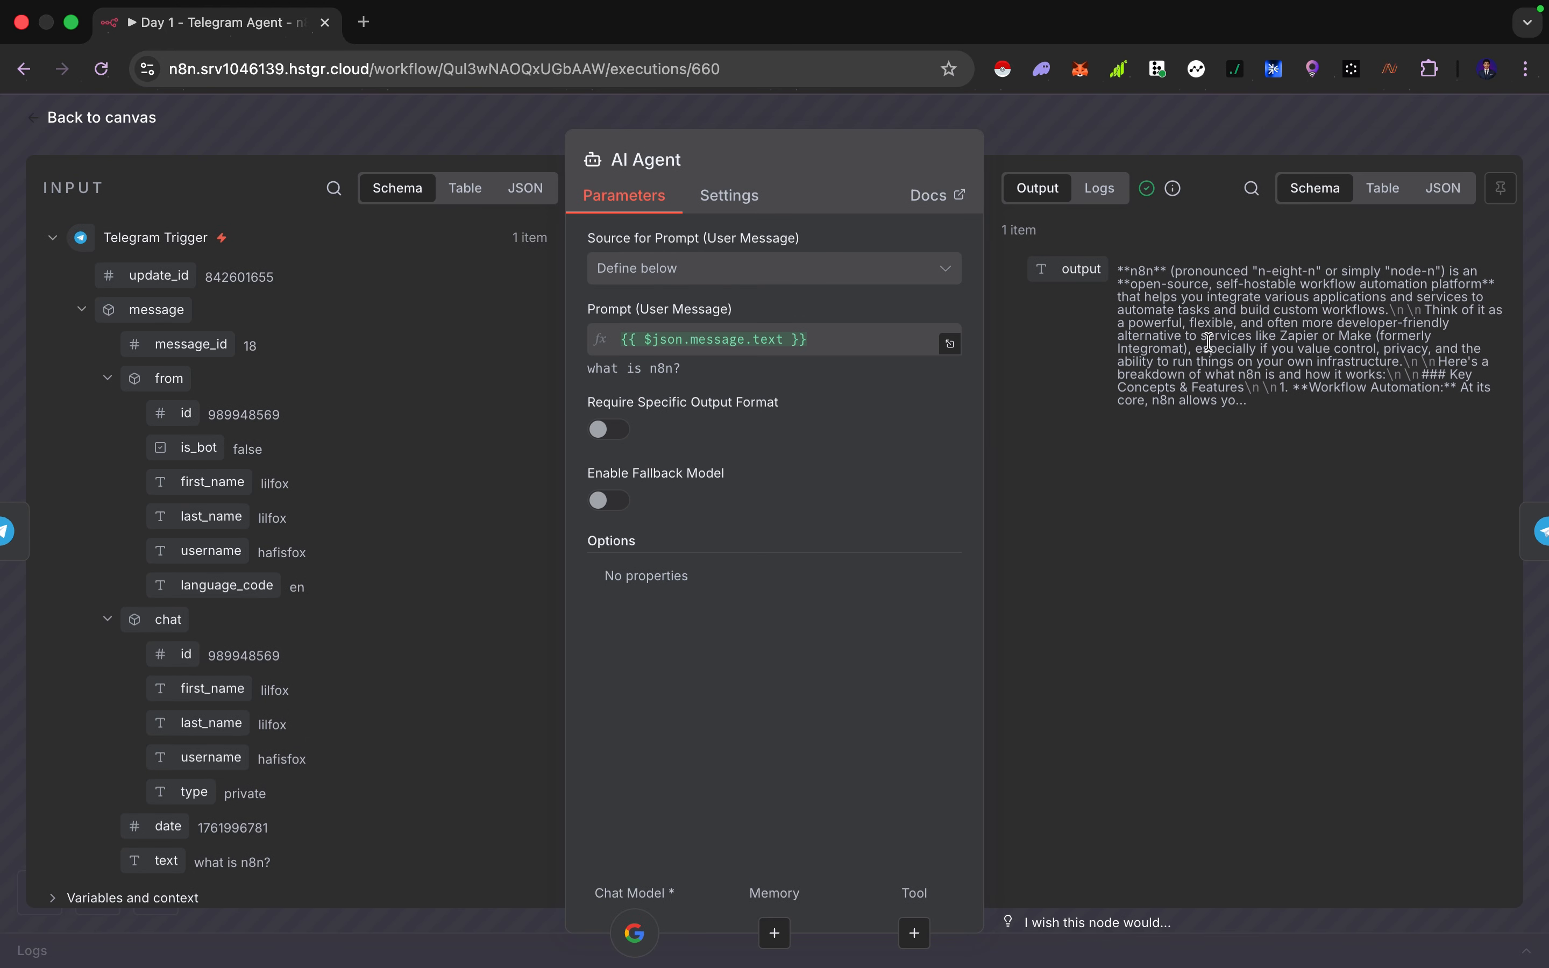
pyautogui.press('Escape')
pyautogui.doubleClick(1277, 448)
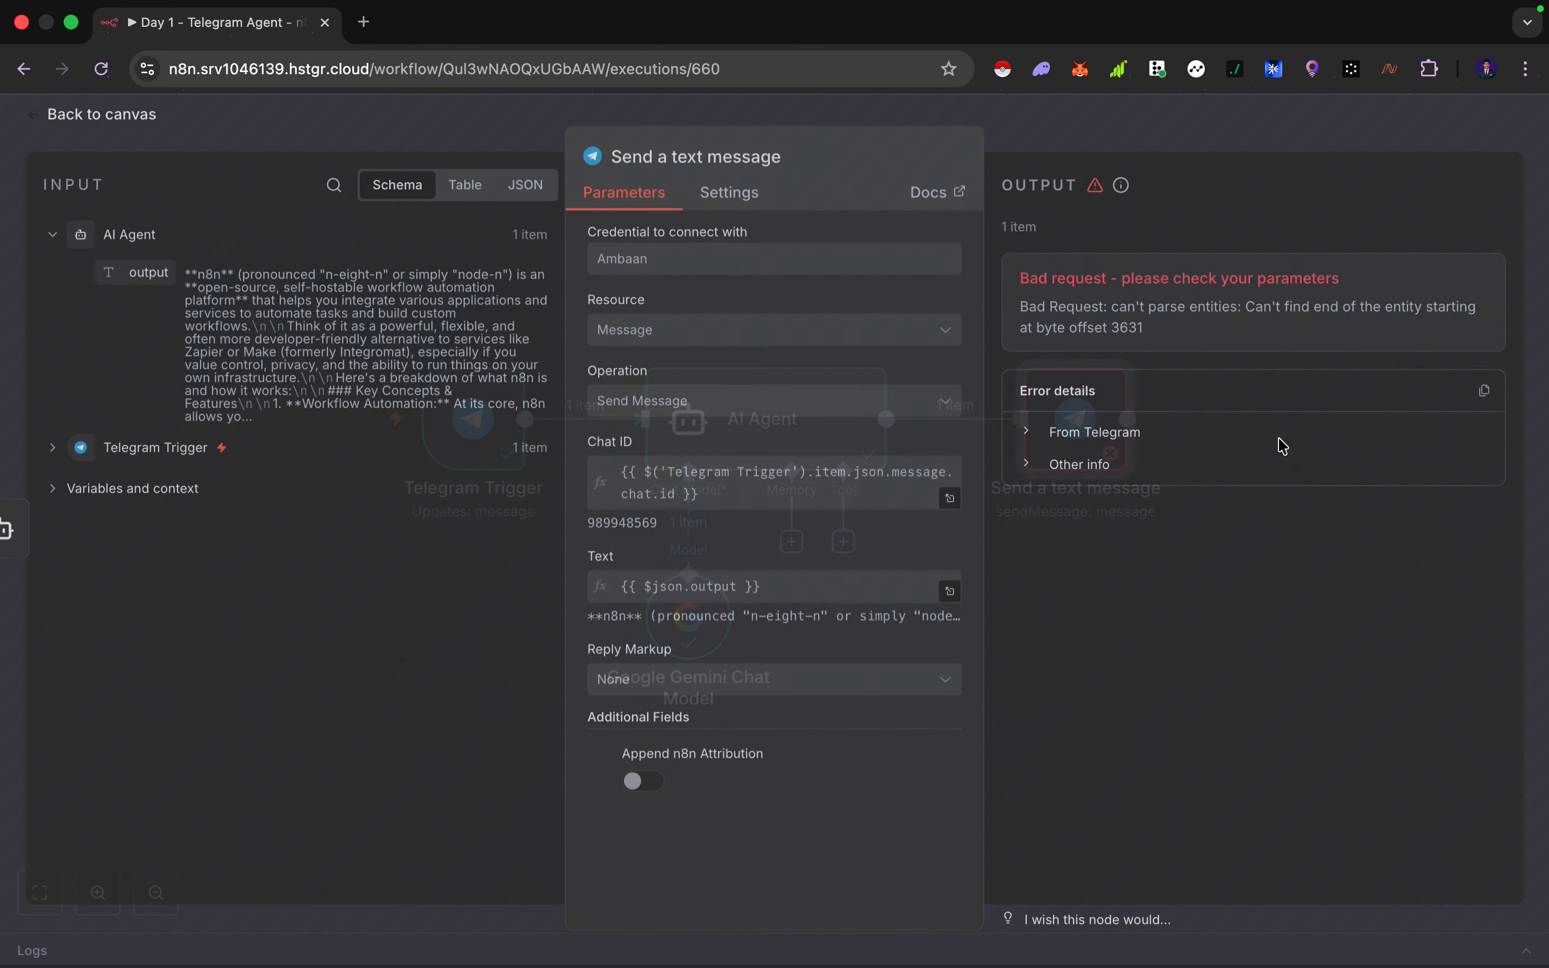
pyautogui.moveTo(1148, 313); pyautogui.dragTo(1200, 313)
pyautogui.click(1192, 311)
pyautogui.click(1199, 312)
pyautogui.press('Escape')
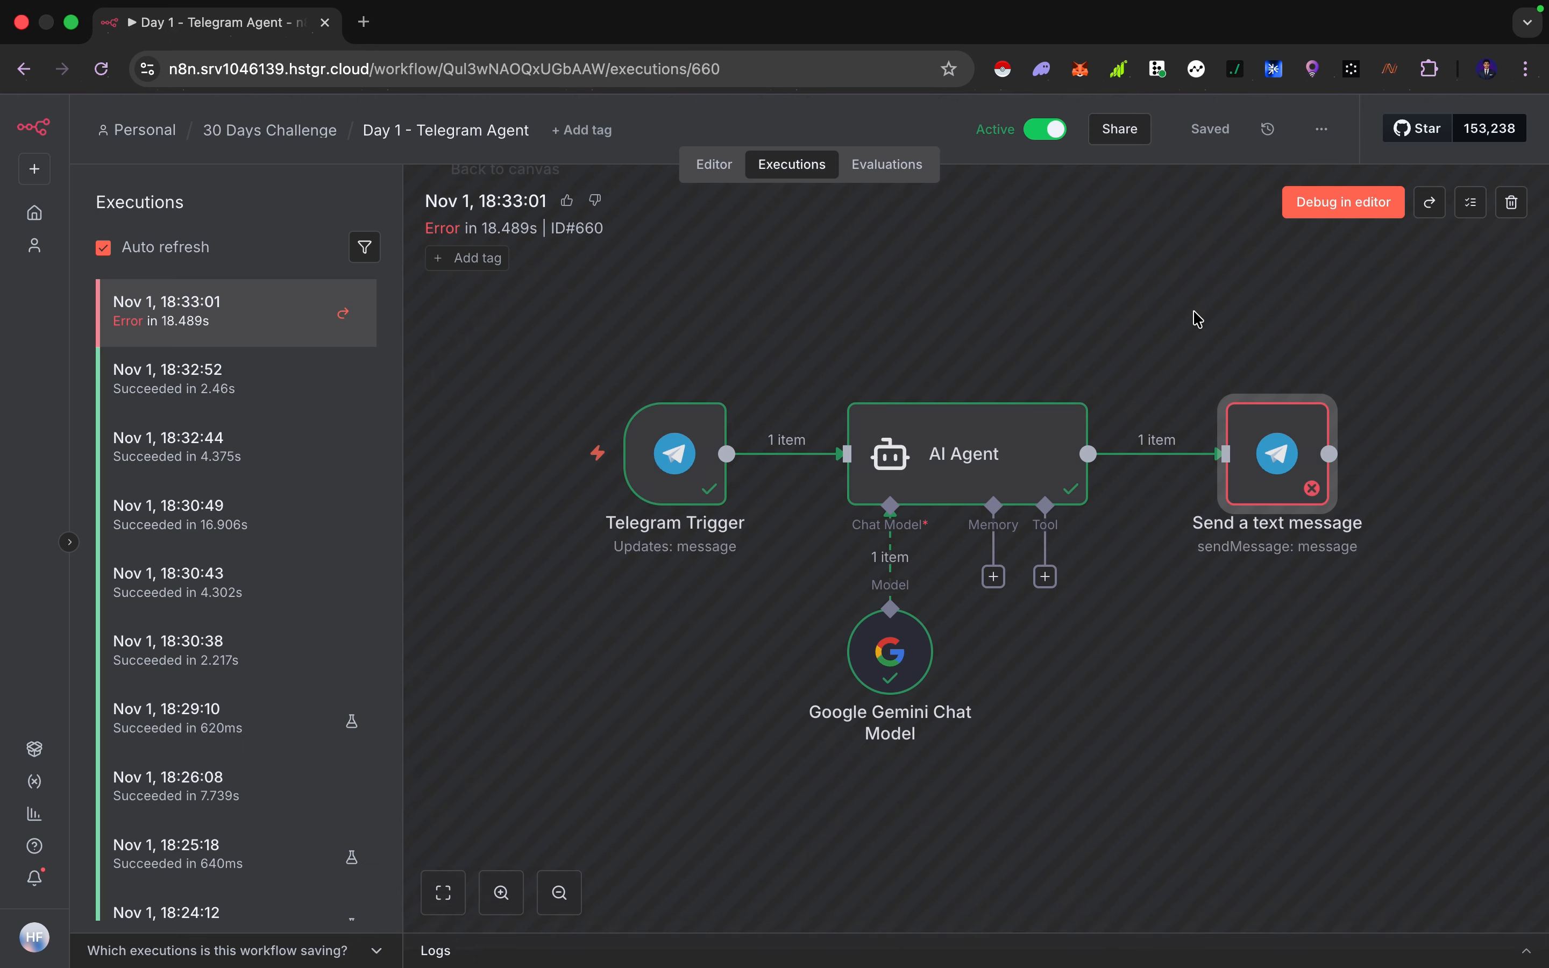
# Examine the formatted answer text output by the AI Agent and how the failed Send a text message node uses it.
pyautogui.doubleClick(964, 448)
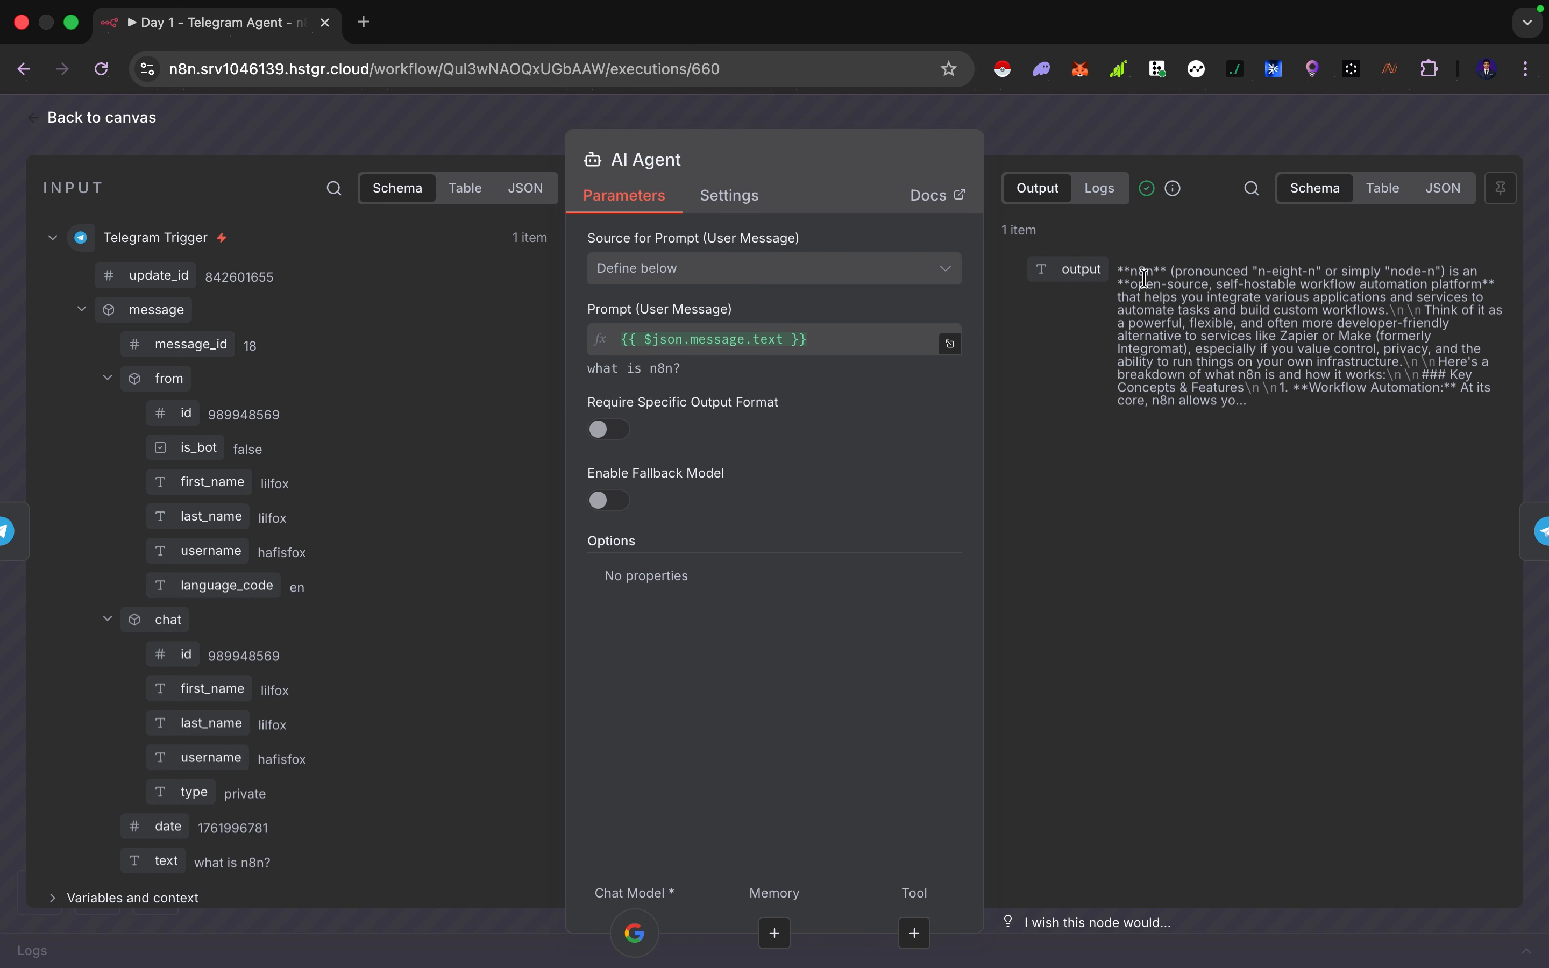
pyautogui.moveTo(1130, 270); pyautogui.dragTo(1254, 391)
pyautogui.click(1197, 363)
pyautogui.moveTo(1132, 276); pyautogui.dragTo(1255, 404)
pyautogui.click(1215, 387)
pyautogui.press('Escape')
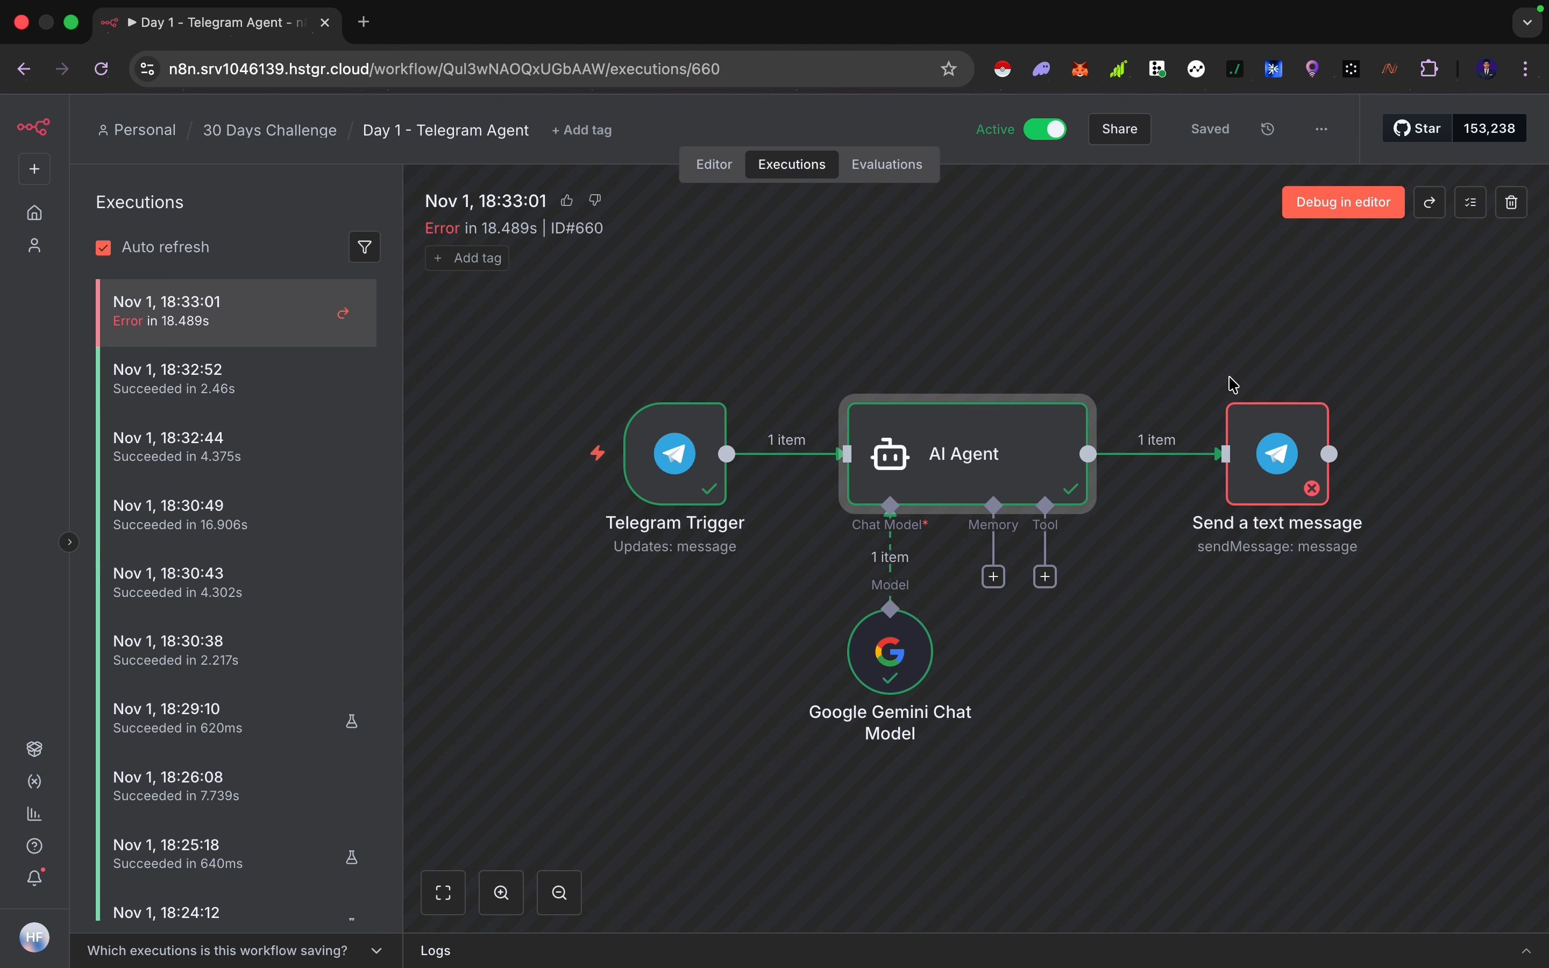
pyautogui.doubleClick(1013, 455)
pyautogui.press('Escape')
pyautogui.doubleClick(1259, 448)
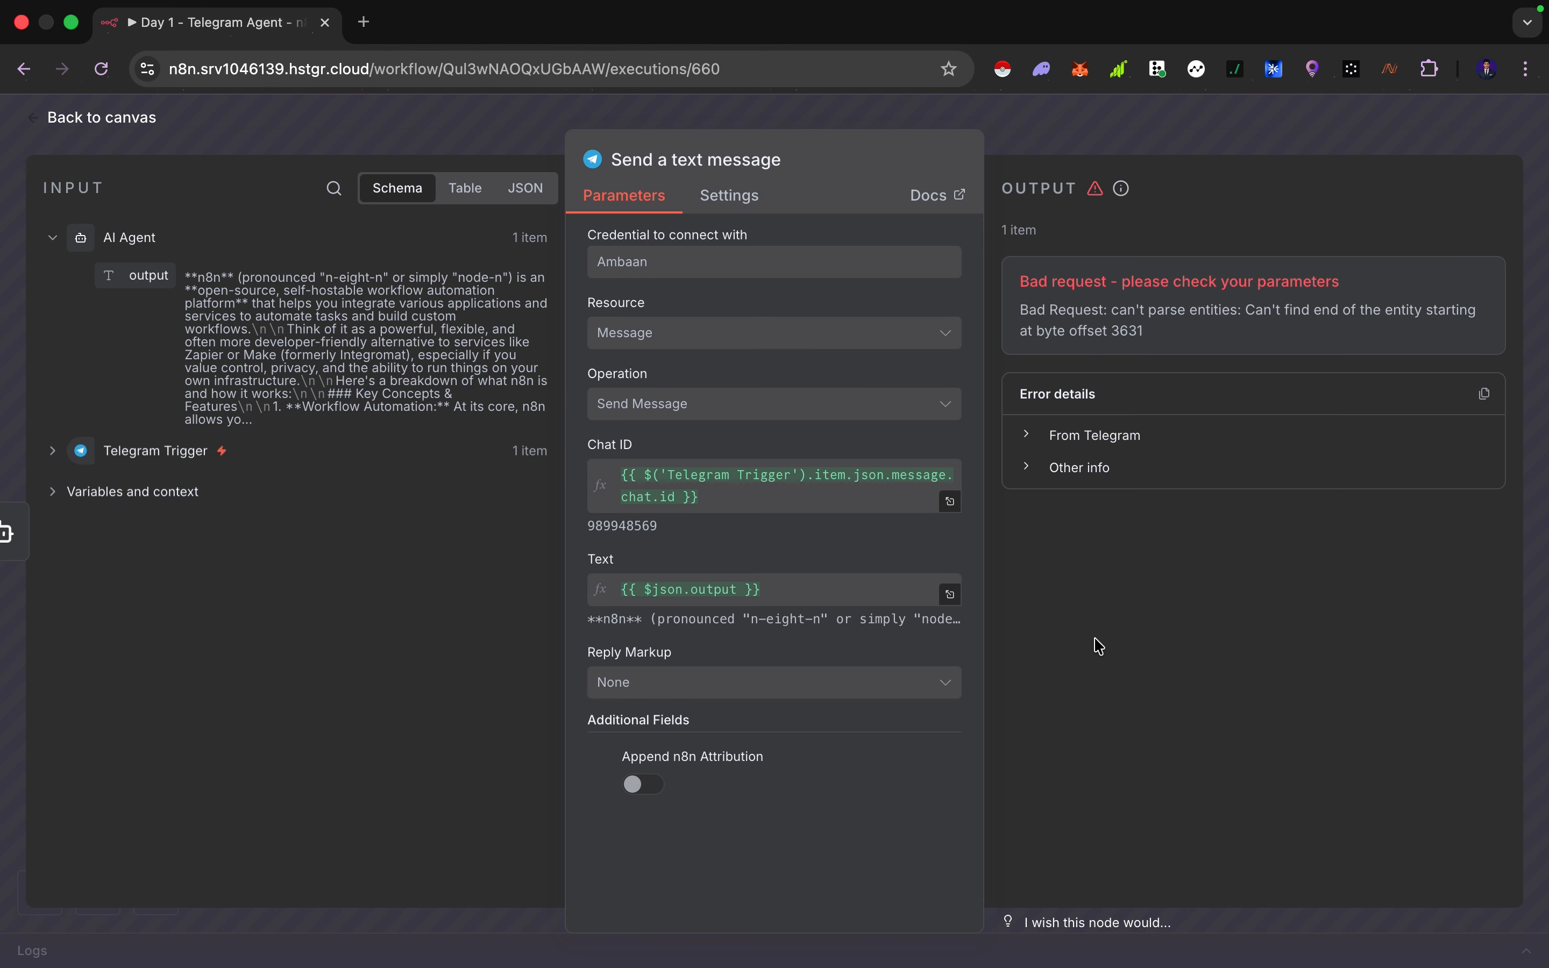
pyautogui.press('Escape')
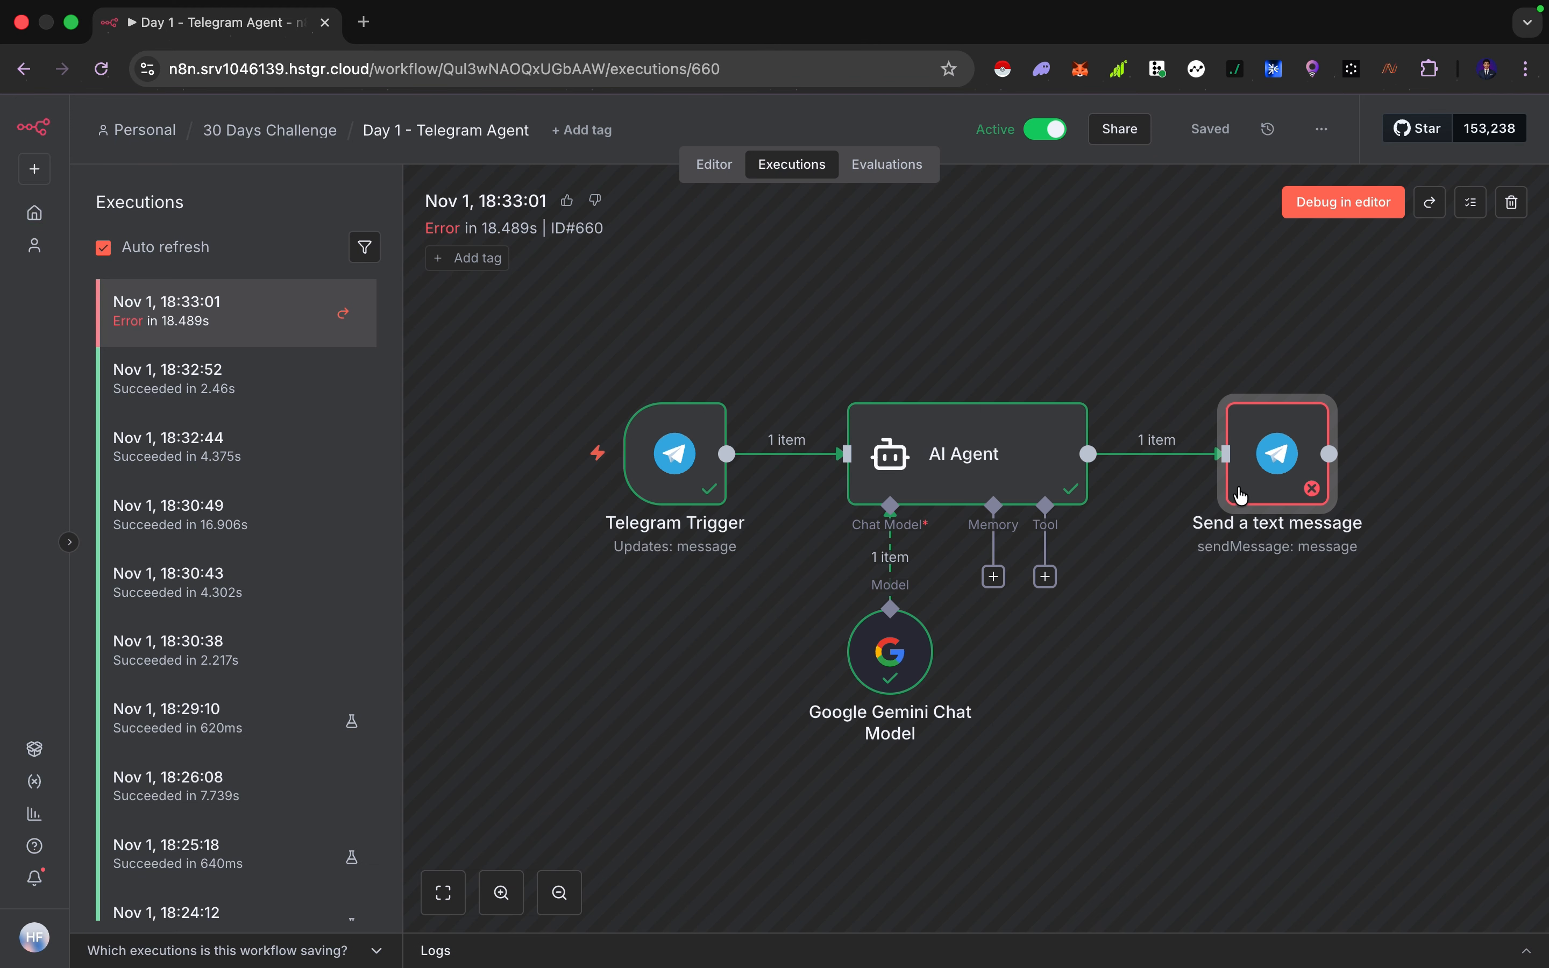
# Load the failed execution into the editor and add a Parse Mode field set to HTML to the Send a text message node.
pyautogui.click(1313, 218)
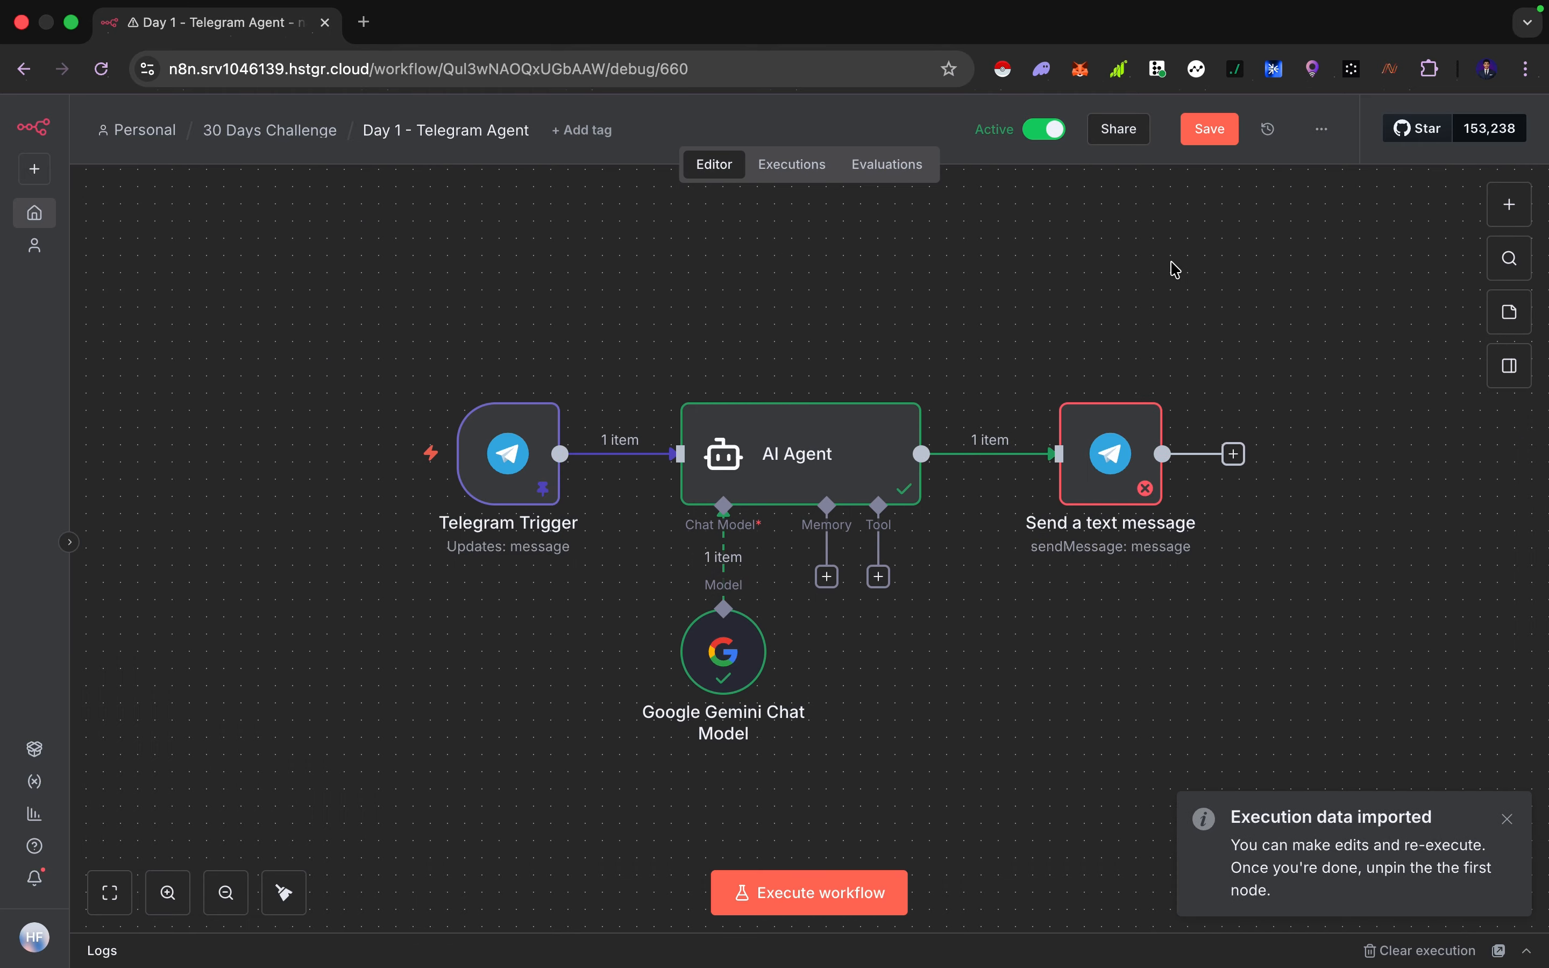
pyautogui.doubleClick(1085, 458)
pyautogui.click(784, 837)
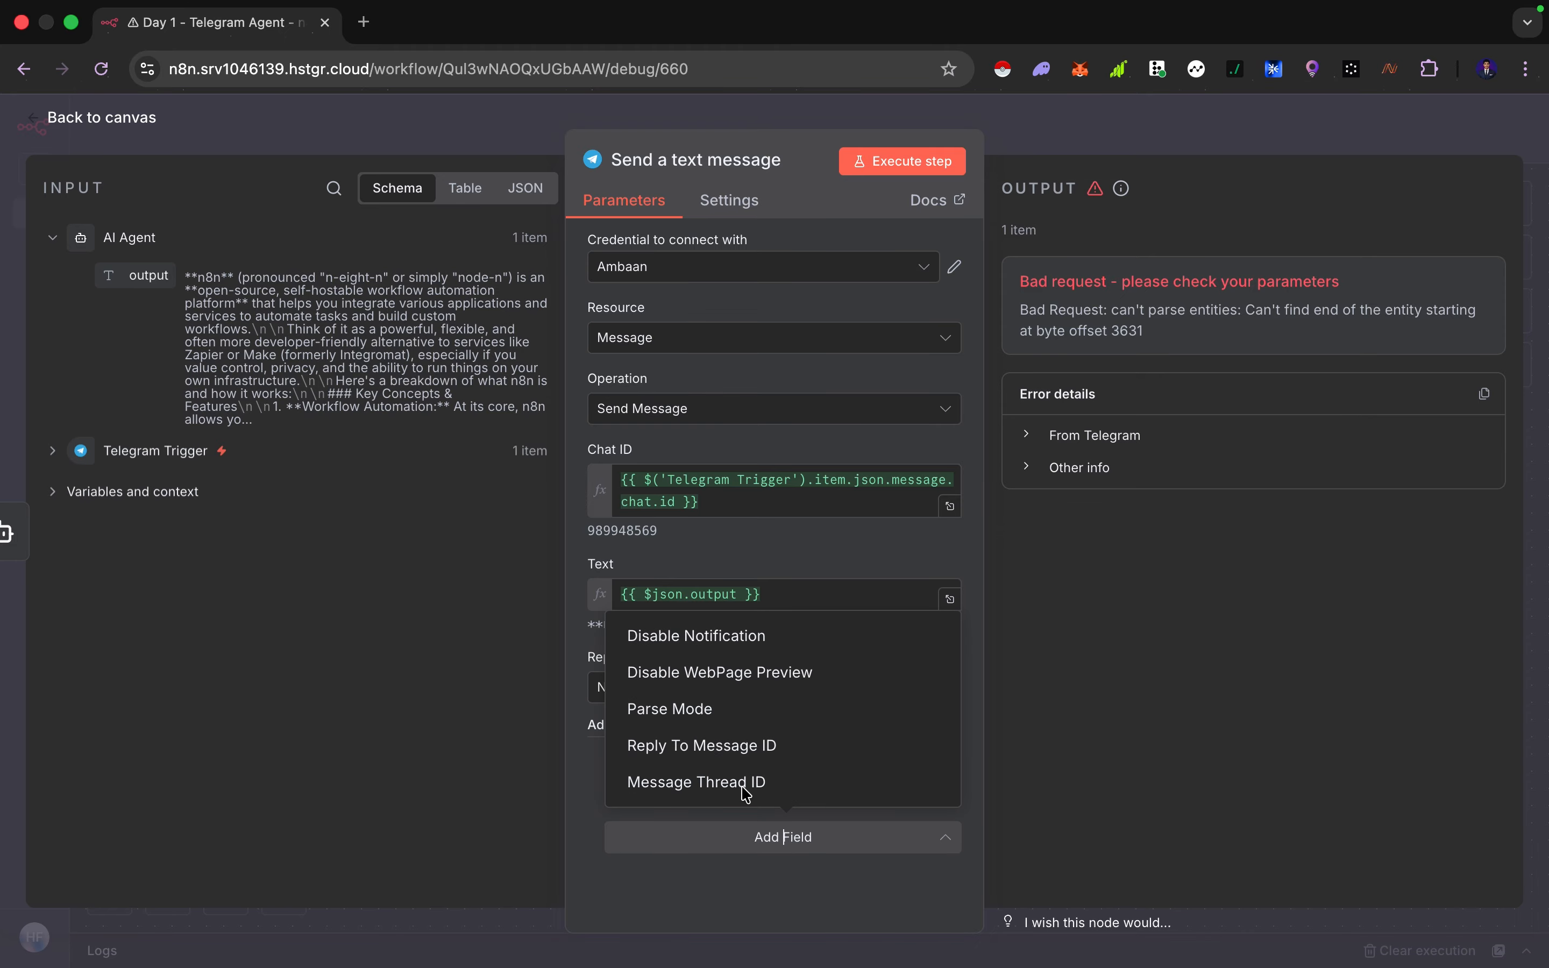
pyautogui.click(653, 706)
pyautogui.scroll(-1, 868, 827)
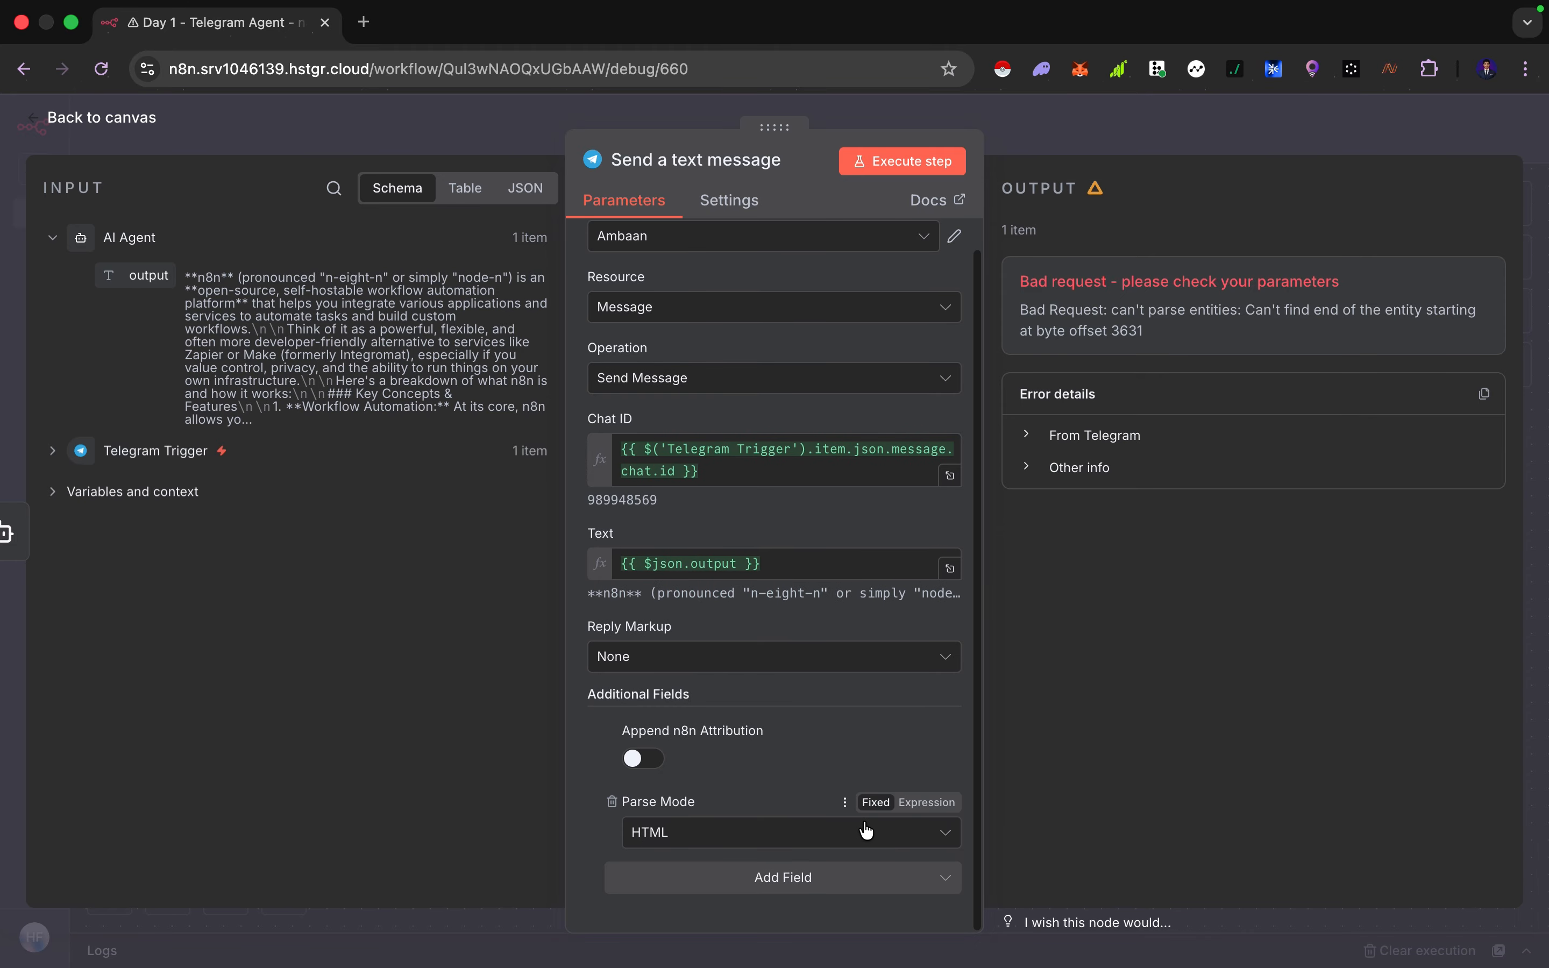
pyautogui.click(720, 832)
pyautogui.click(715, 787)
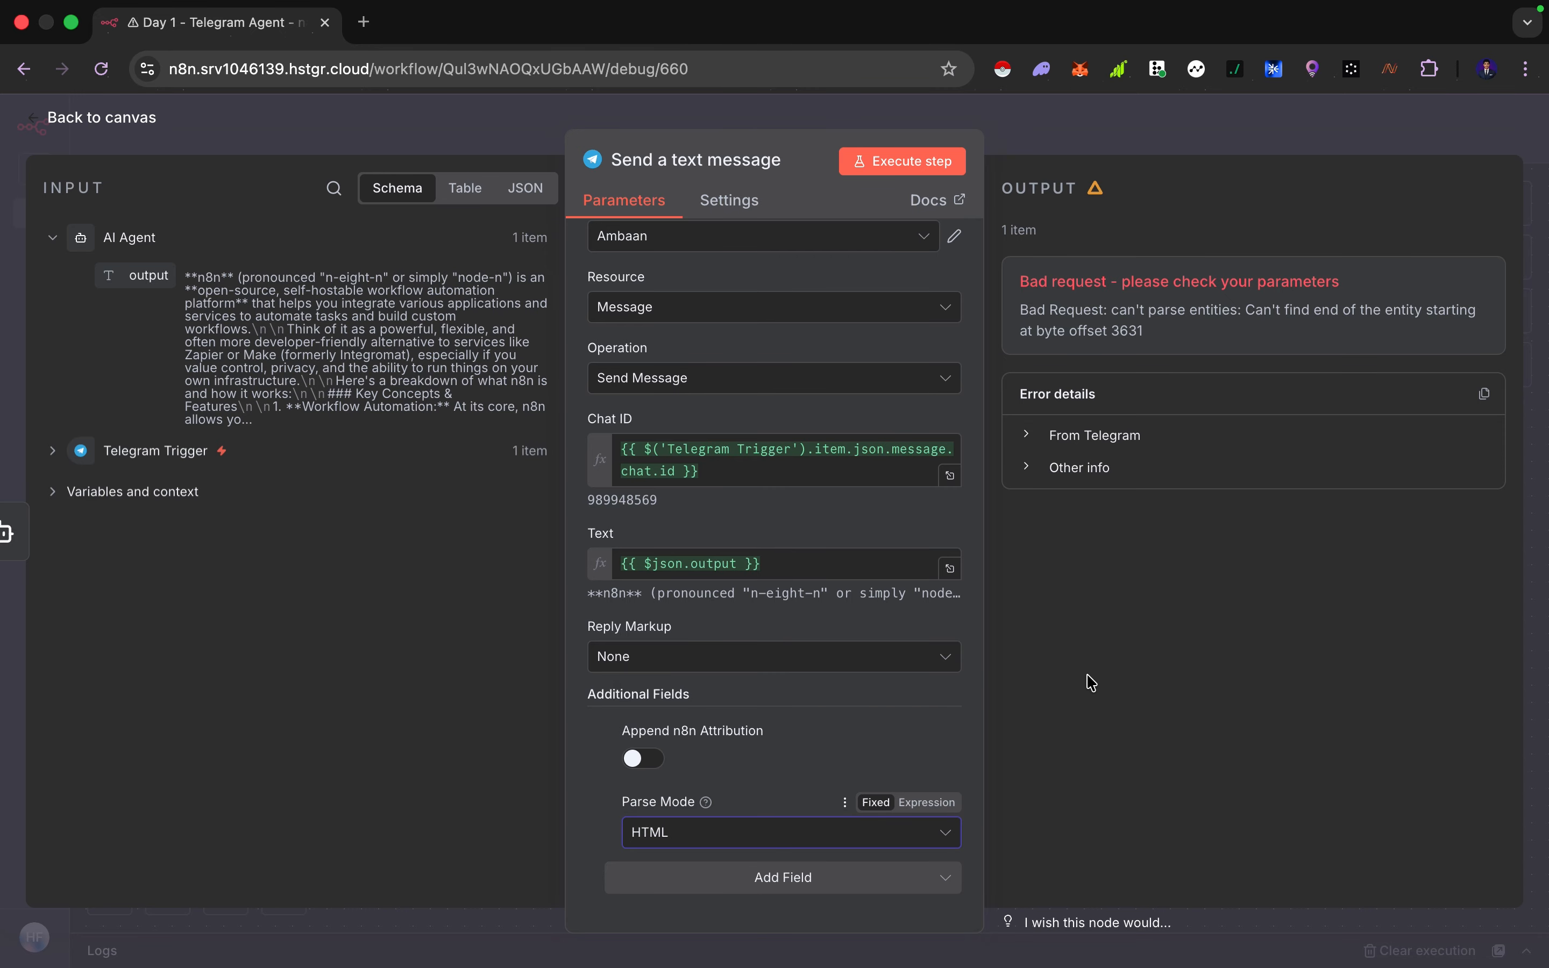
pyautogui.press('Escape')
# Save the workflow and rerun only the Send a text message node.
pyautogui.click(1228, 131)
pyautogui.moveTo(1117, 448)
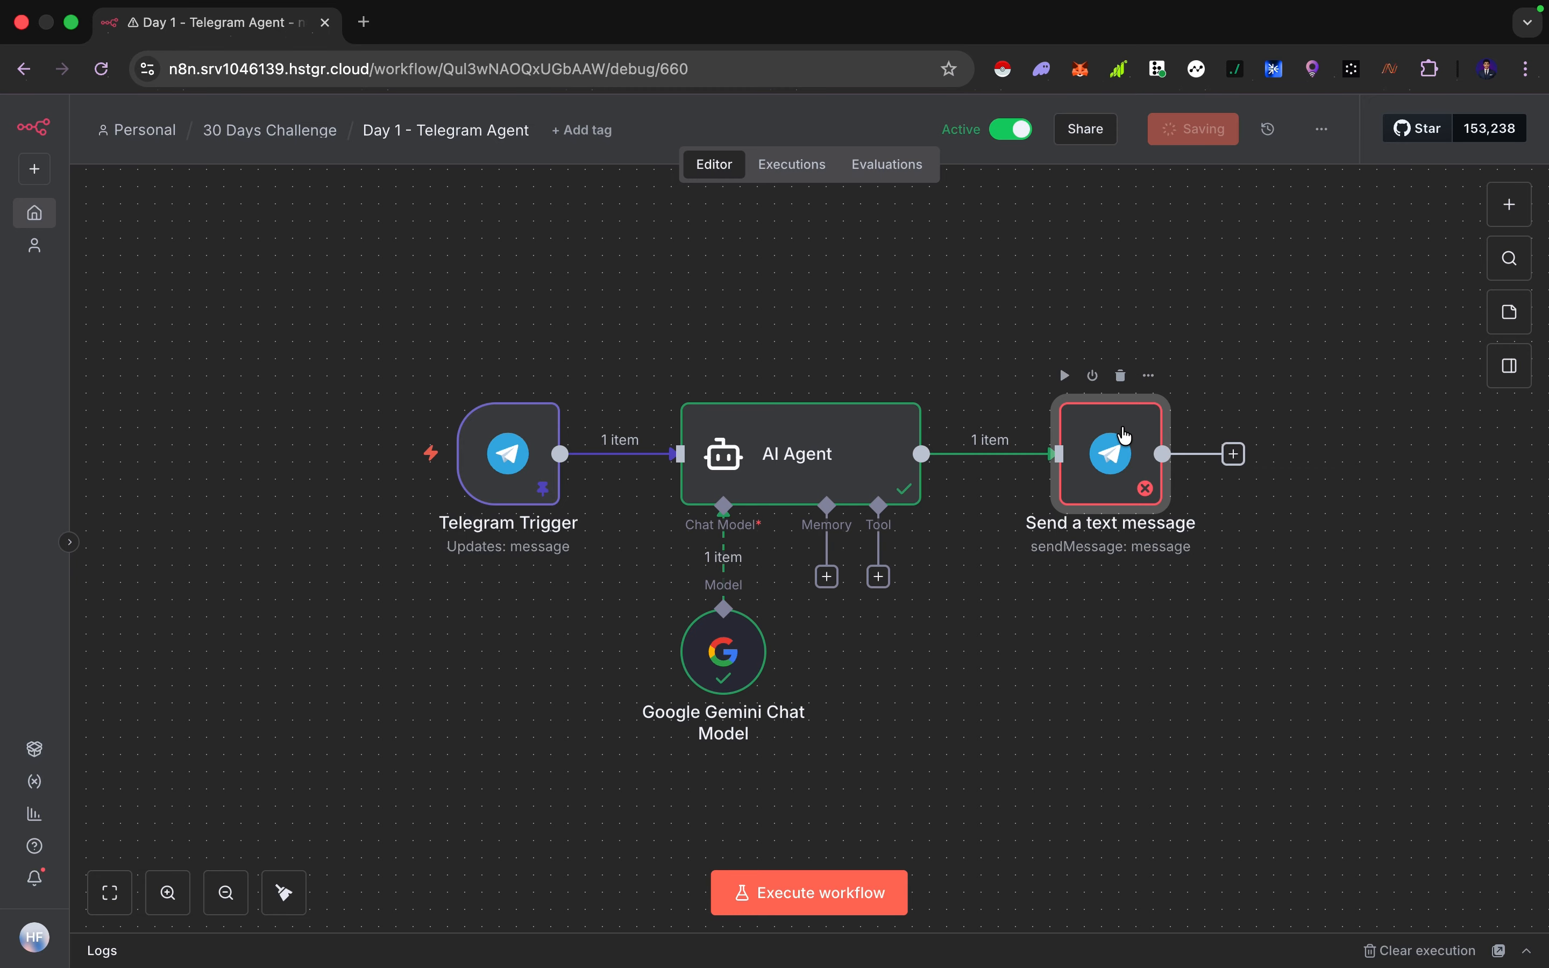
pyautogui.click(1065, 375)
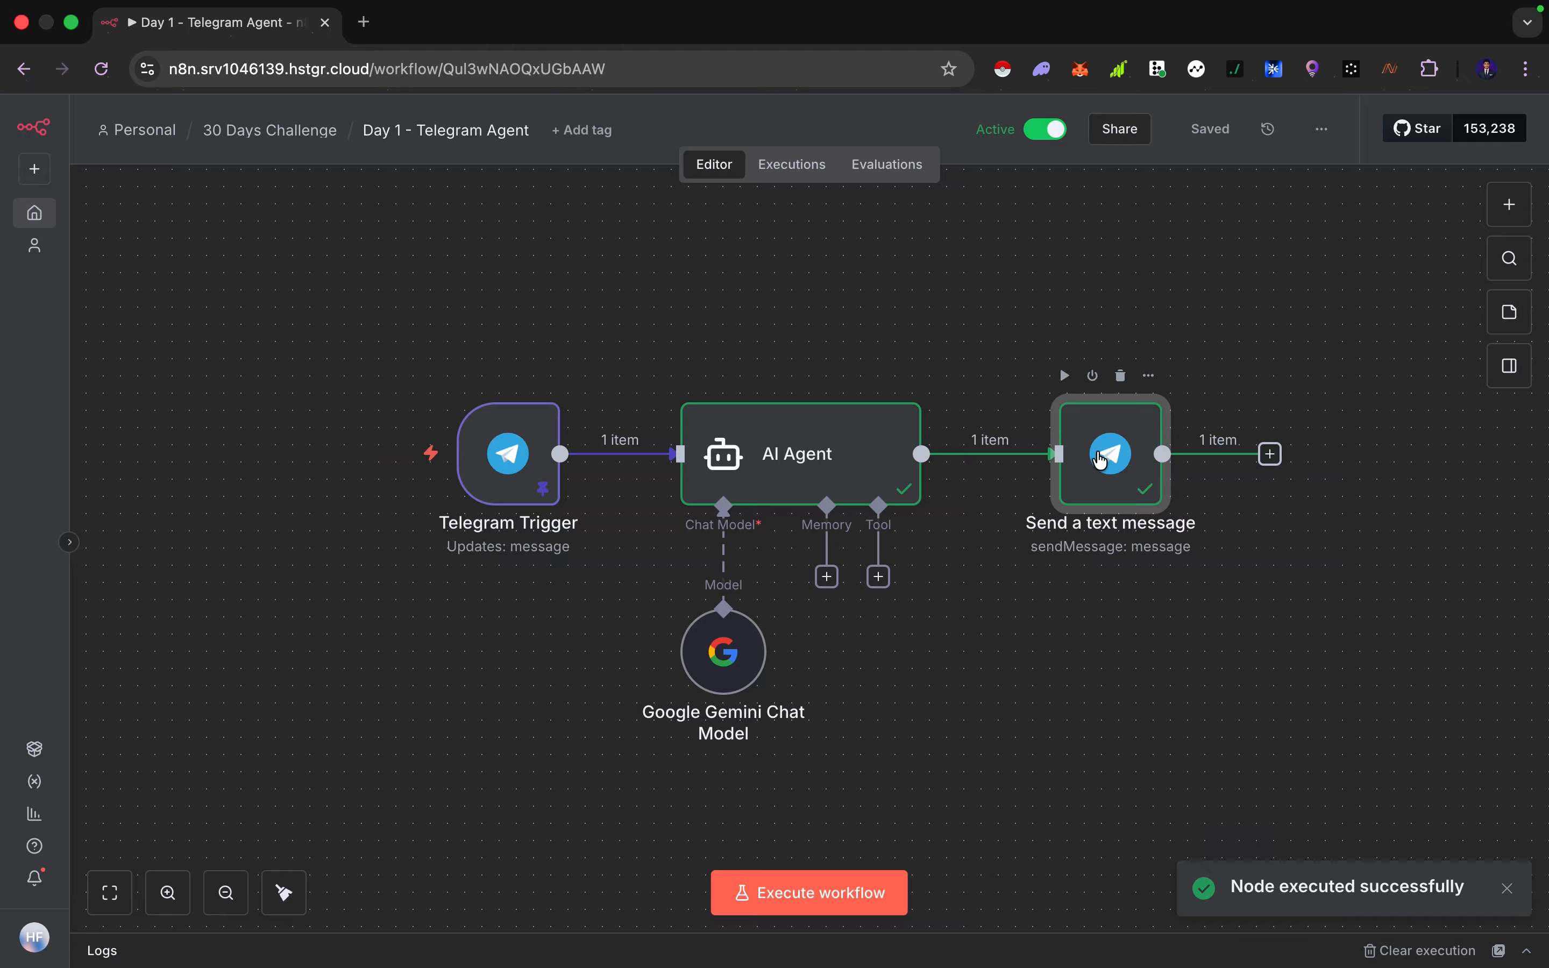
# Read through the bot's long answer about n8n in Telegram, and return to the n8n workflow.
pyautogui.hotkey('ctrl', 'Right')
pyautogui.scroll(6, 962, 515)
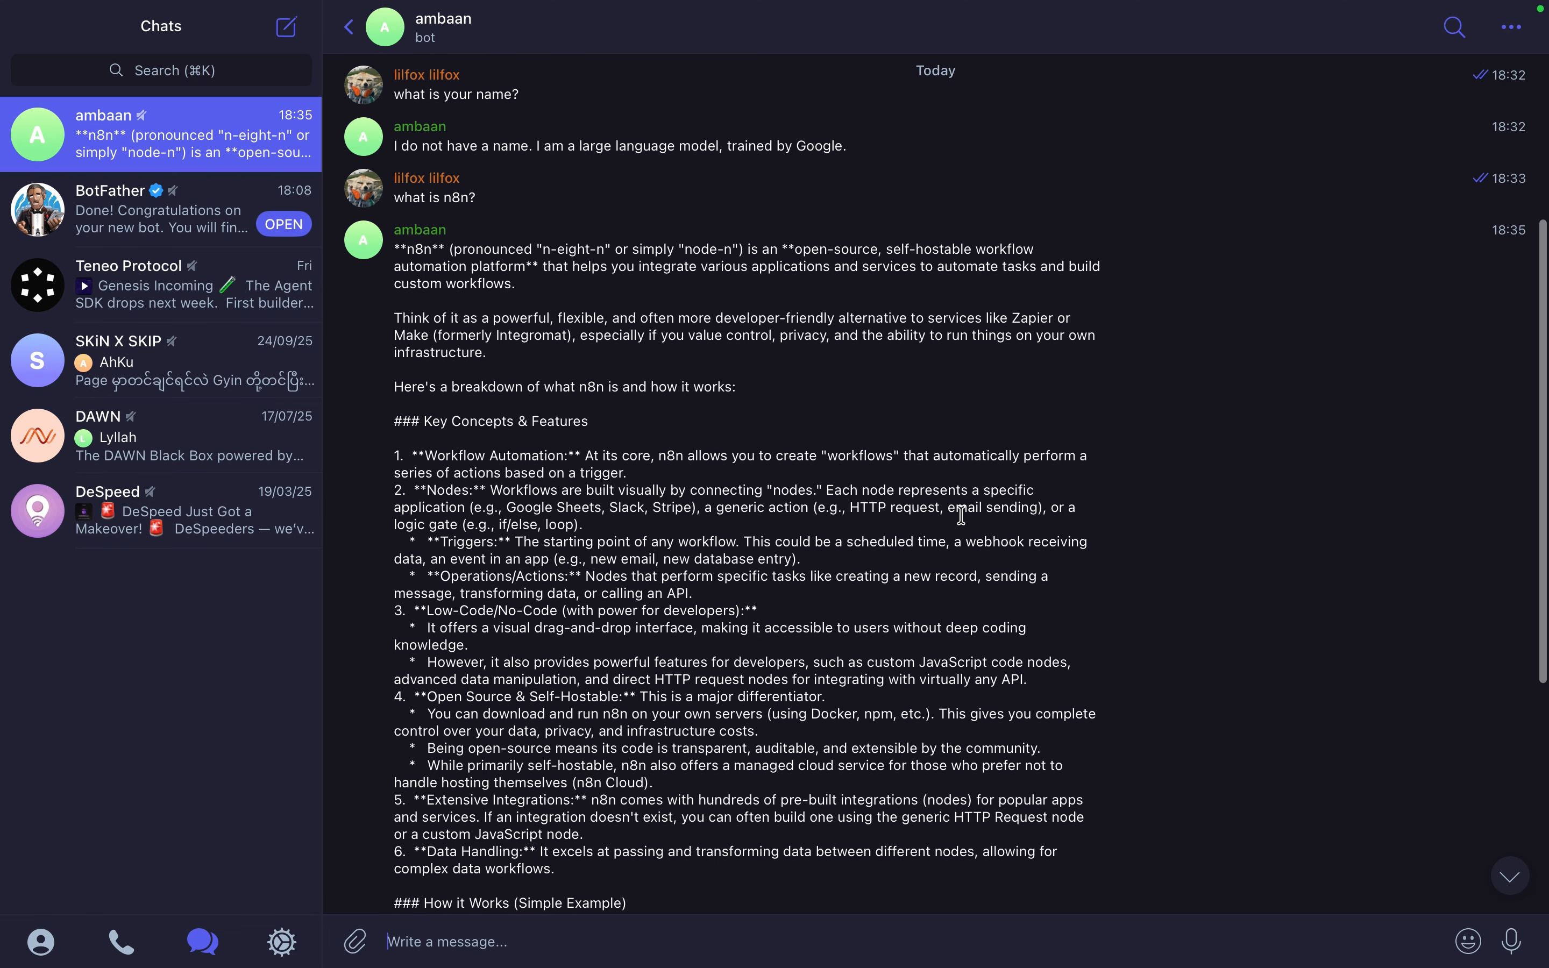
pyautogui.scroll(-5, 962, 515)
pyautogui.scroll(2, 962, 515)
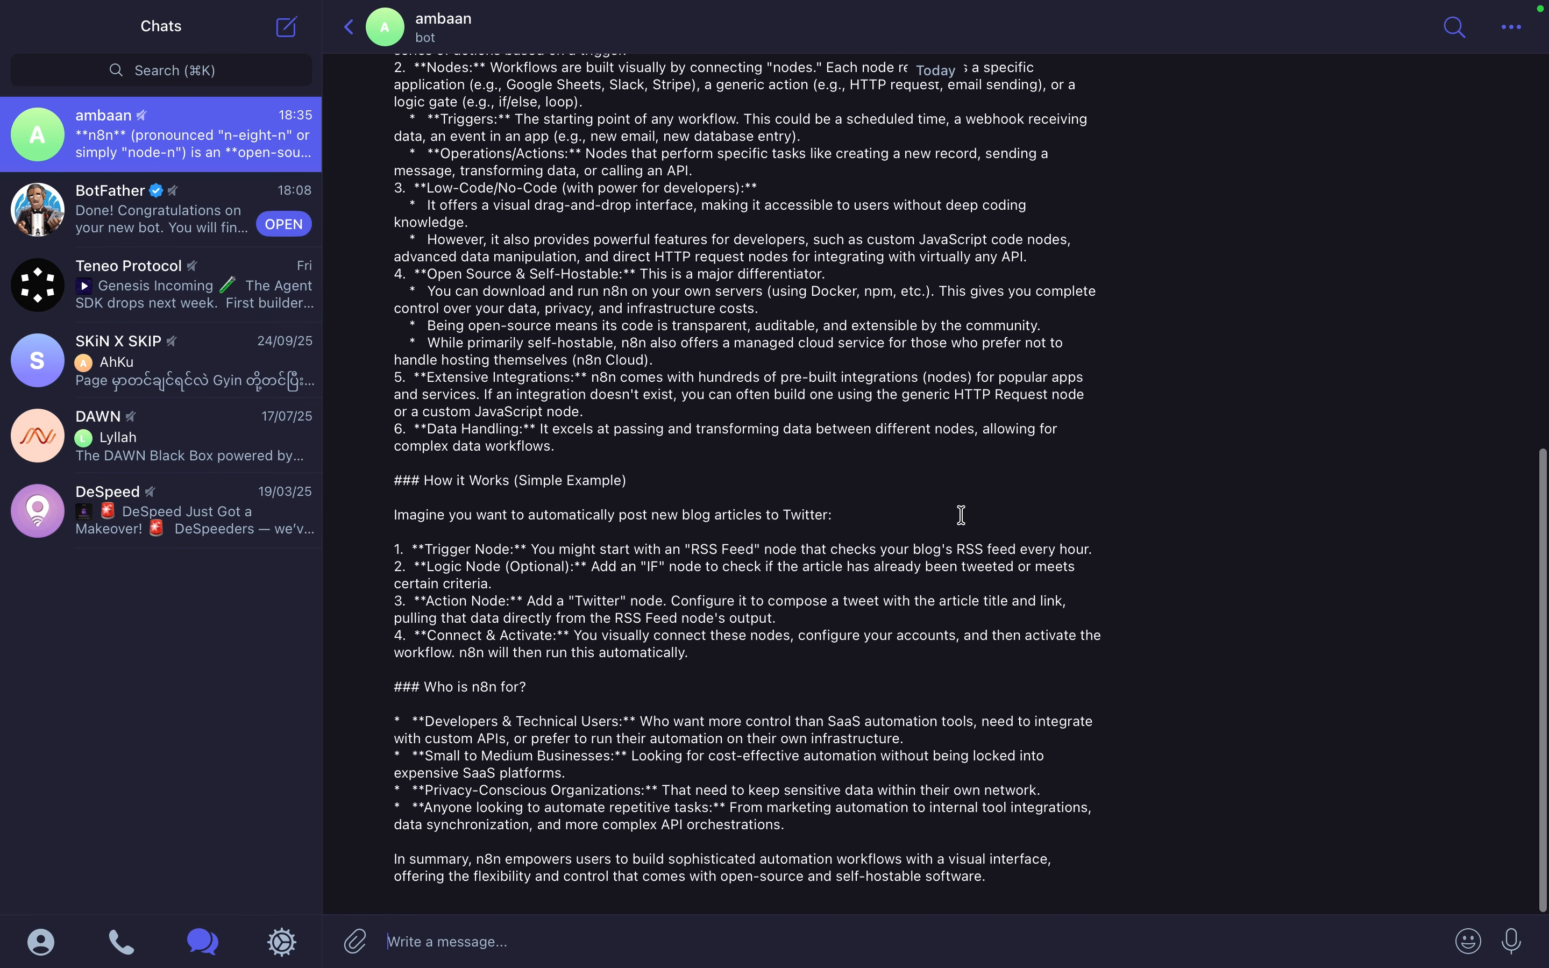
pyautogui.hotkey('ctrl', 'Left')
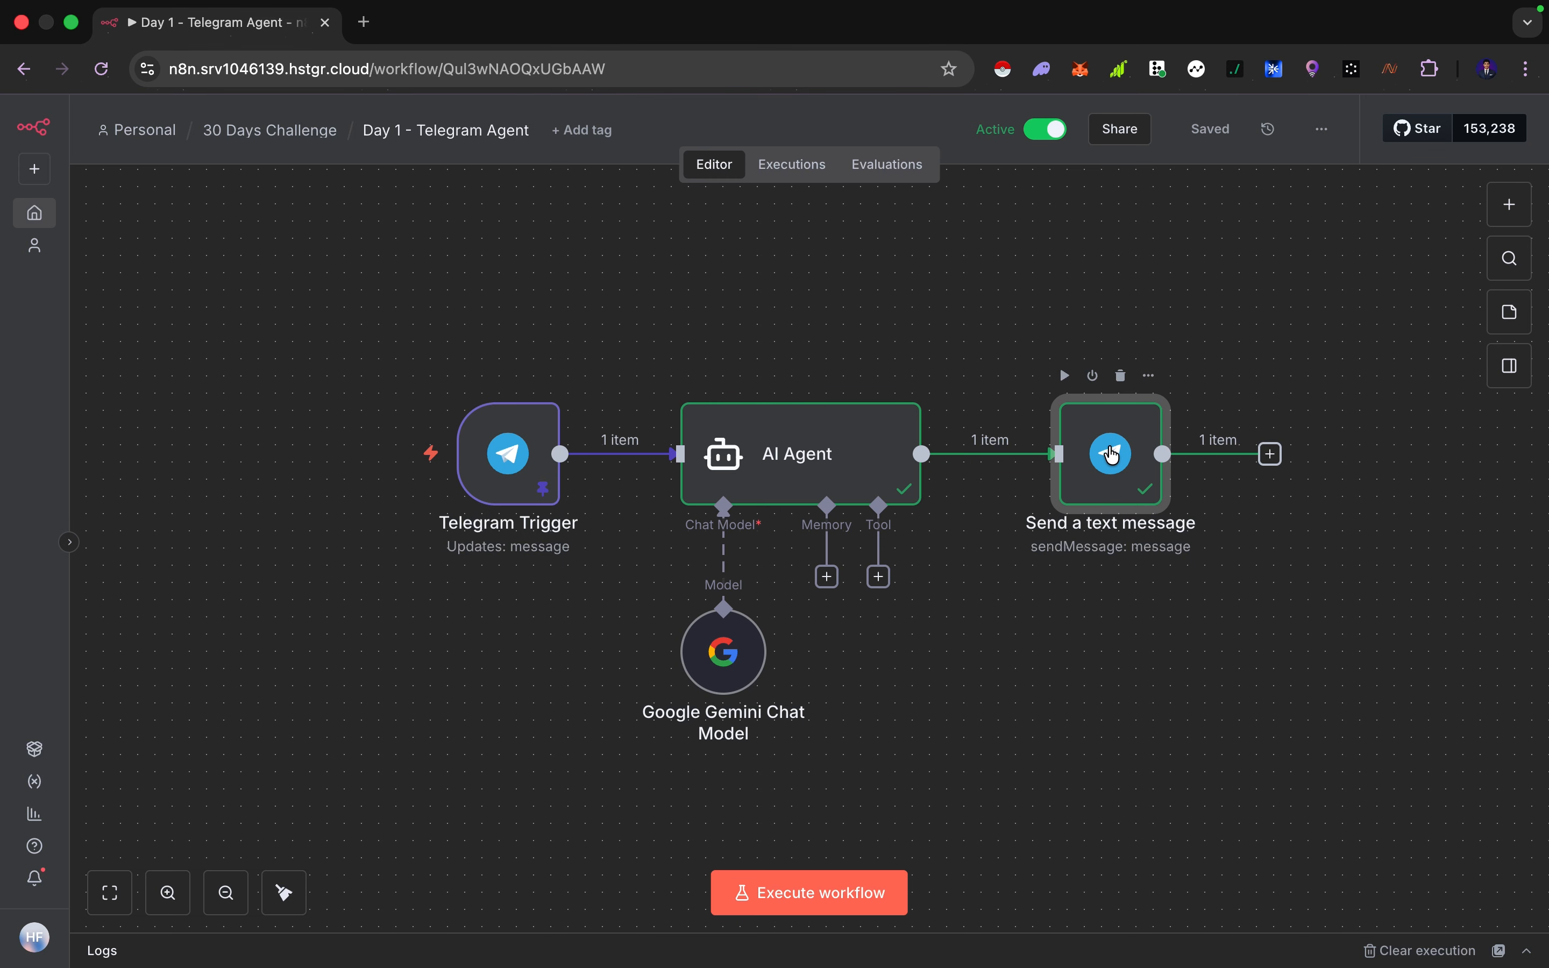
# Examine the pinned message data output by the Telegram Trigger node.
pyautogui.moveTo(1013, 8)
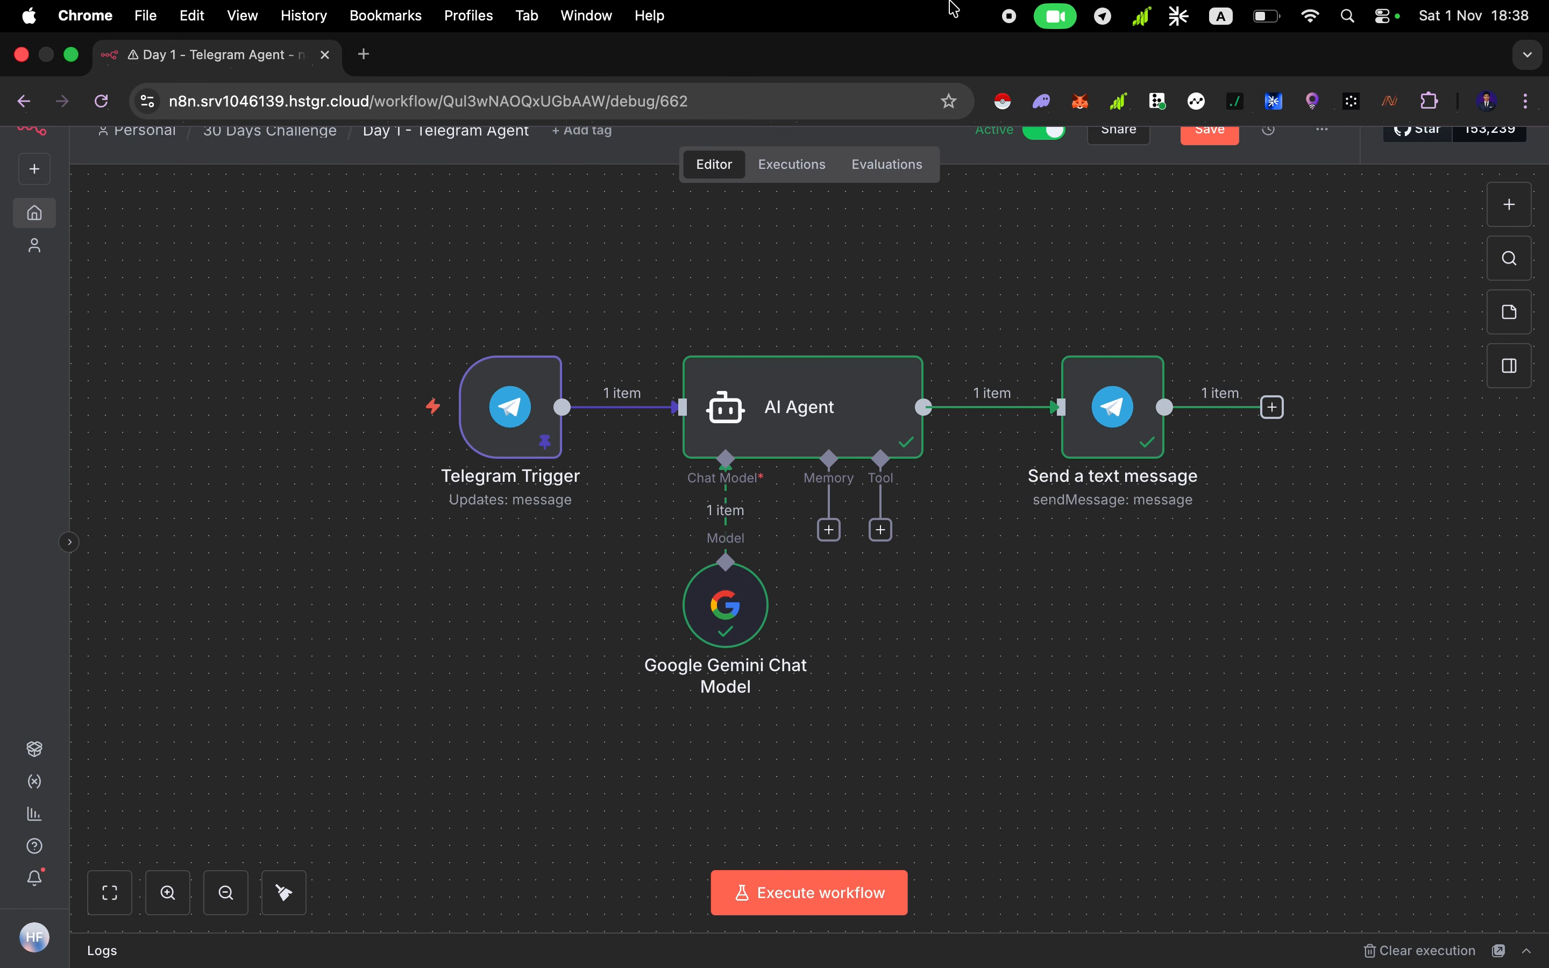
pyautogui.moveTo(519, 392)
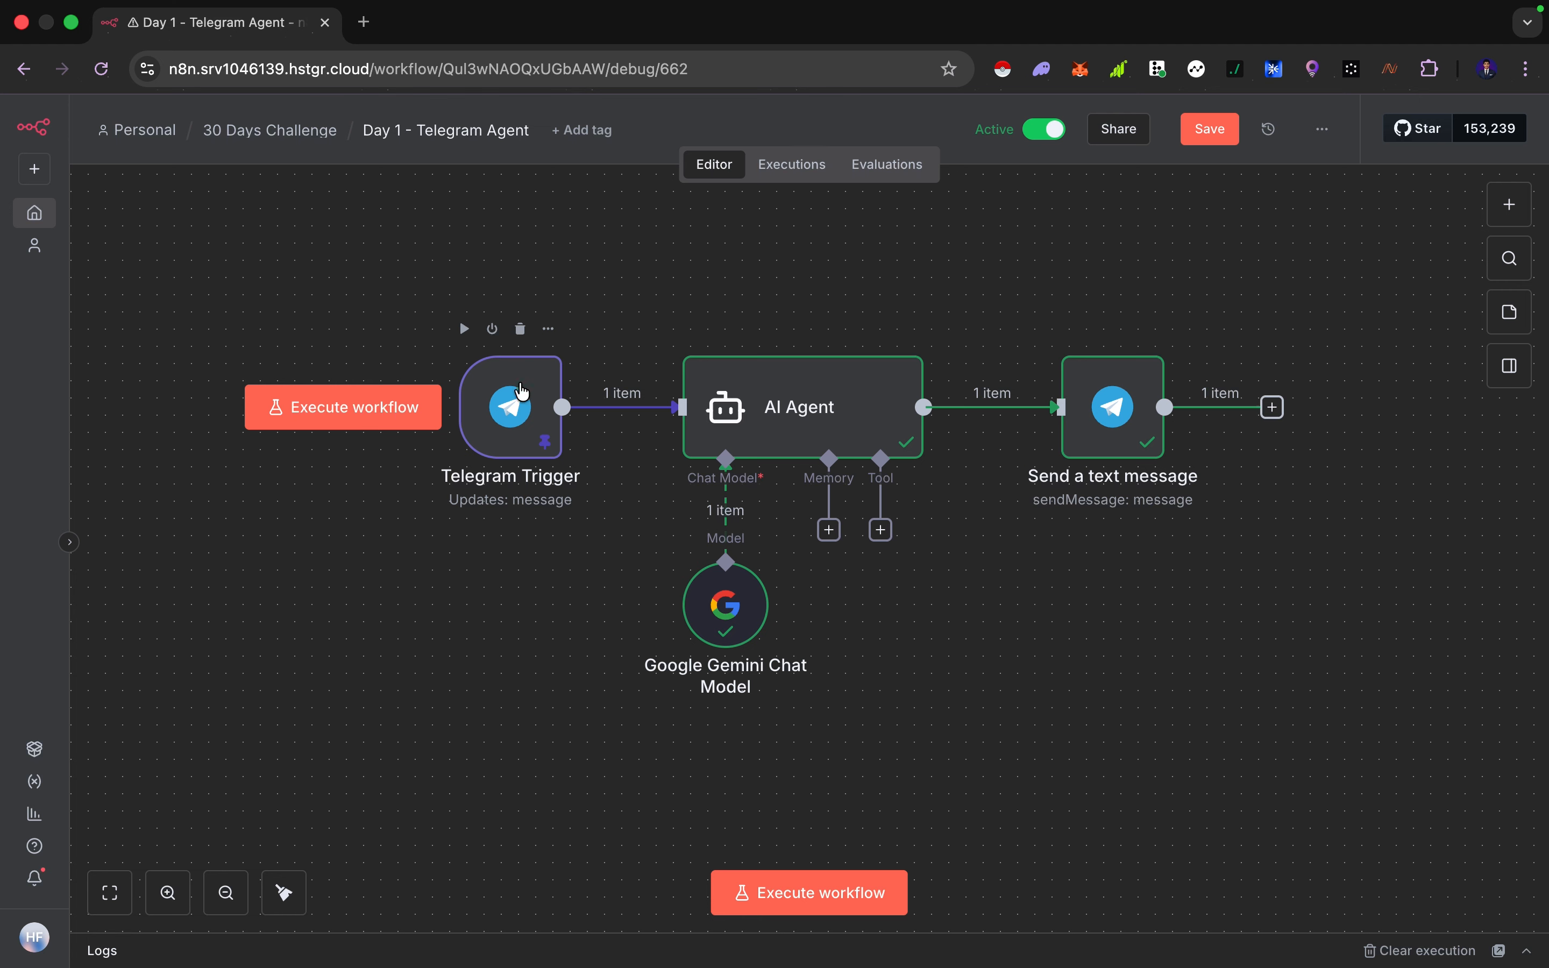
pyautogui.doubleClick(510, 409)
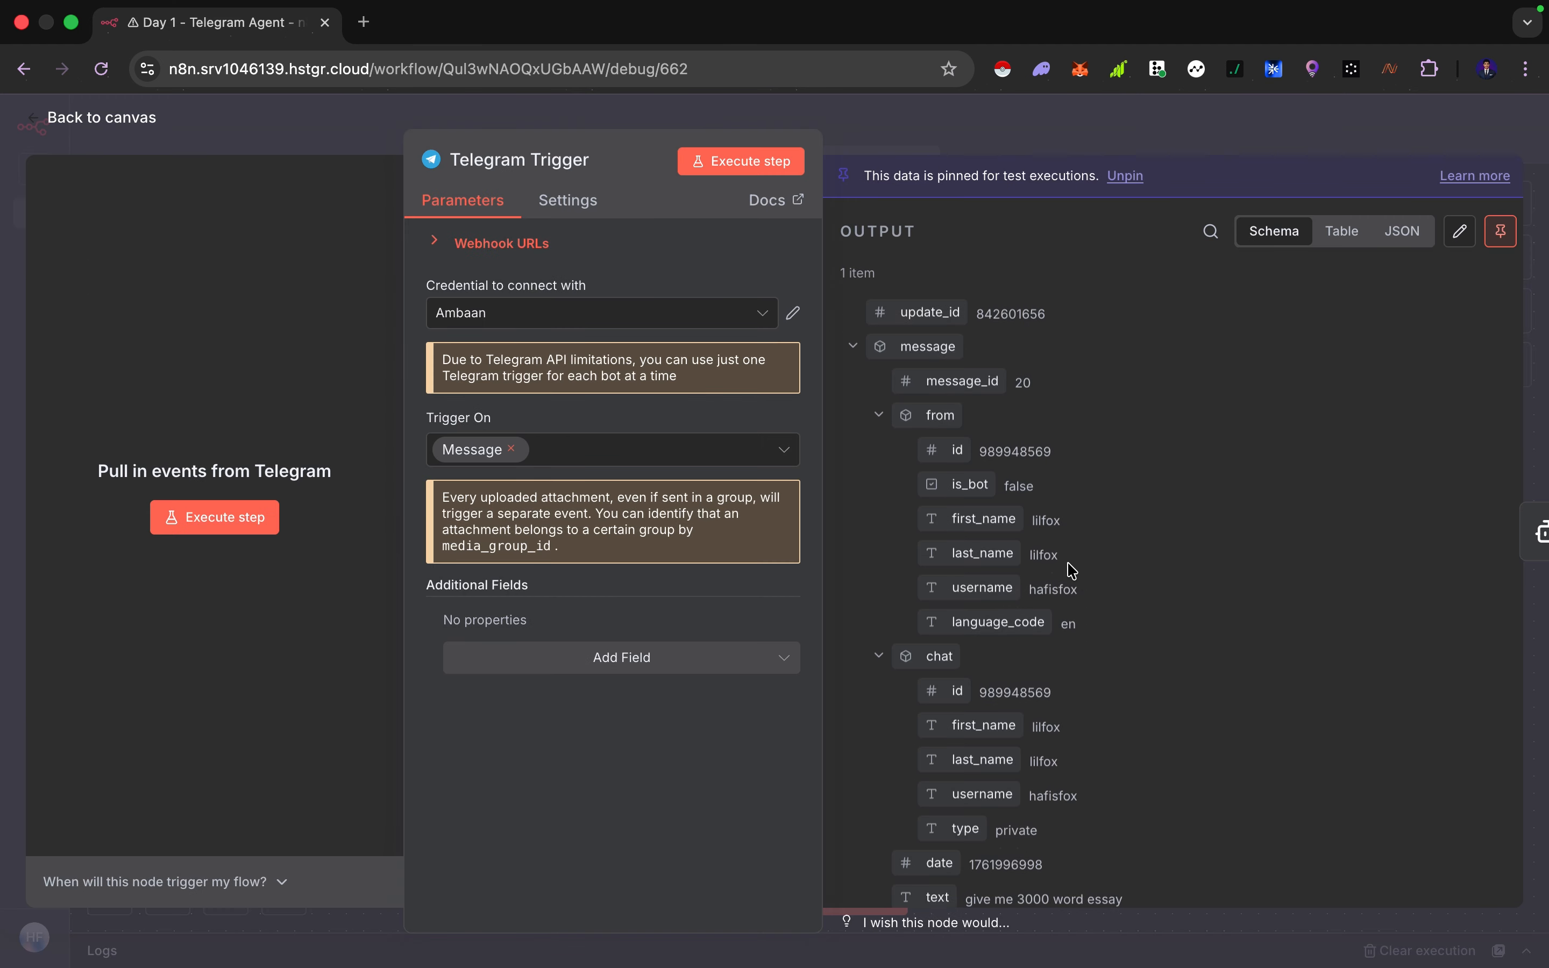
pyautogui.scroll(-2, 1068, 564)
pyautogui.scroll(2, 1068, 563)
pyautogui.press('Escape')
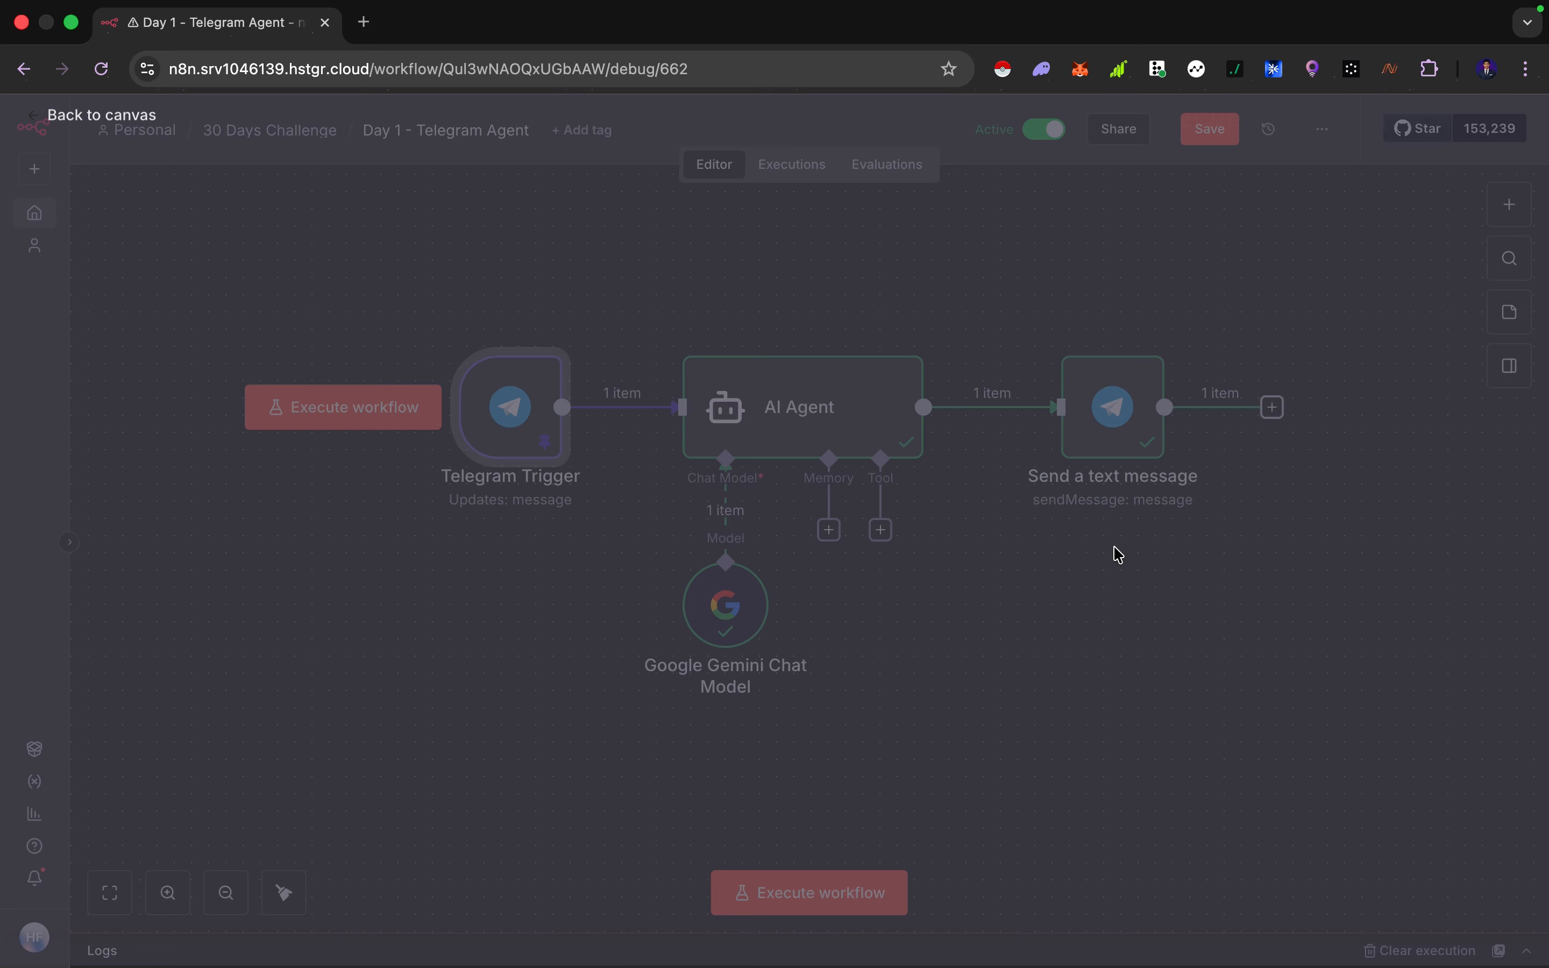
# Try to unpin the Telegram Trigger's data and save the workflow, and reload the page.
pyautogui.press('p')
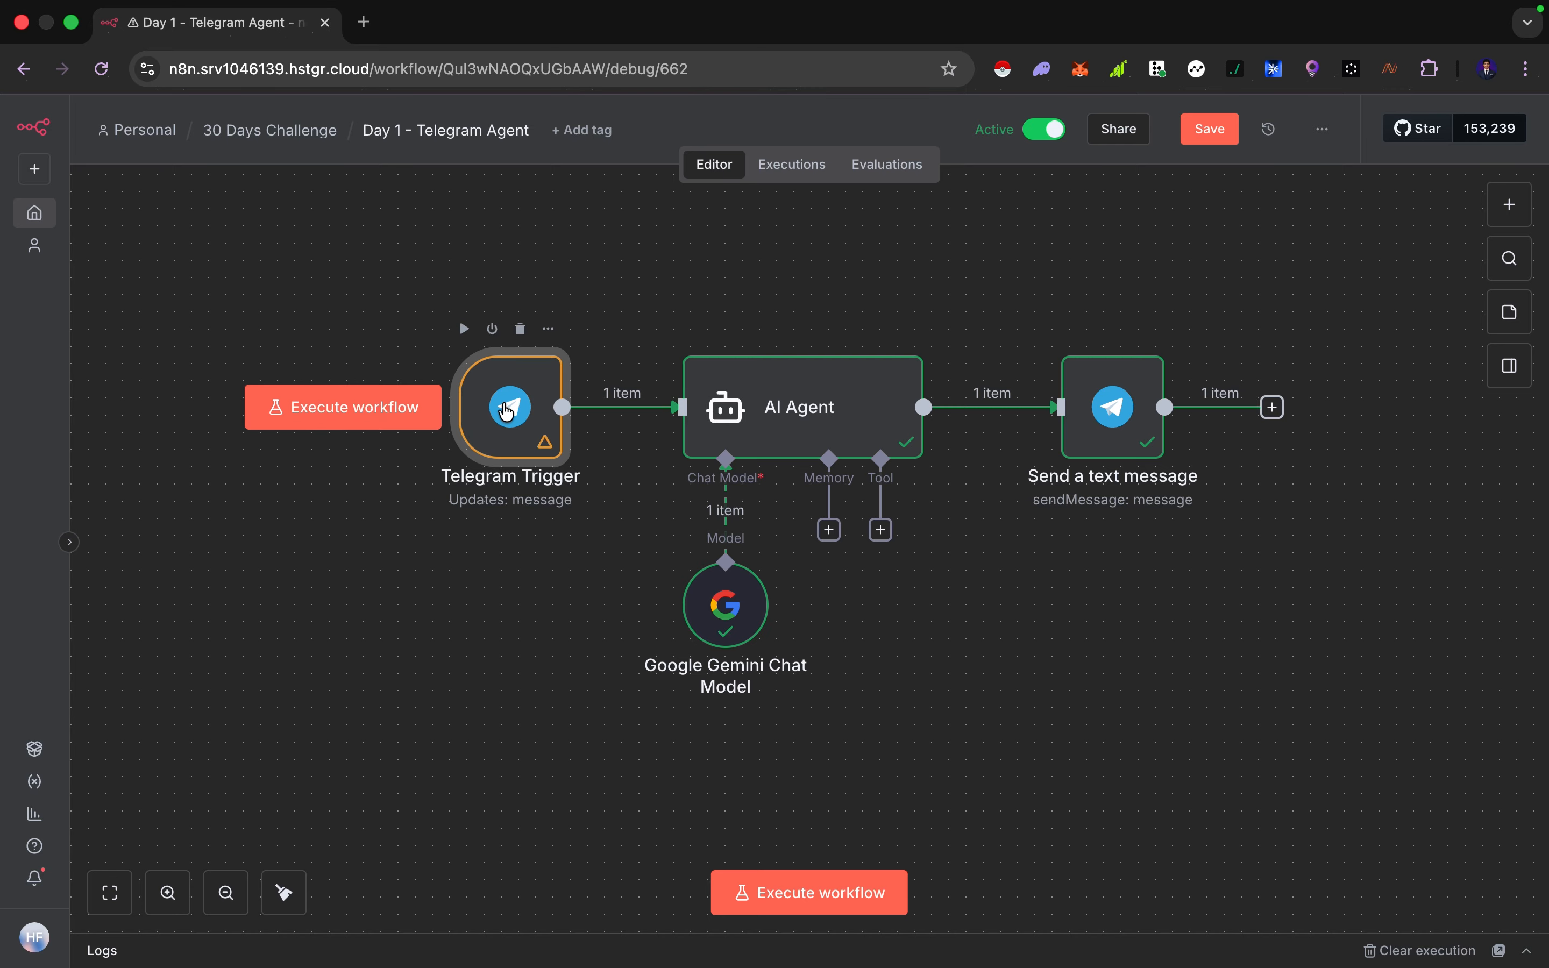
pyautogui.click(1210, 131)
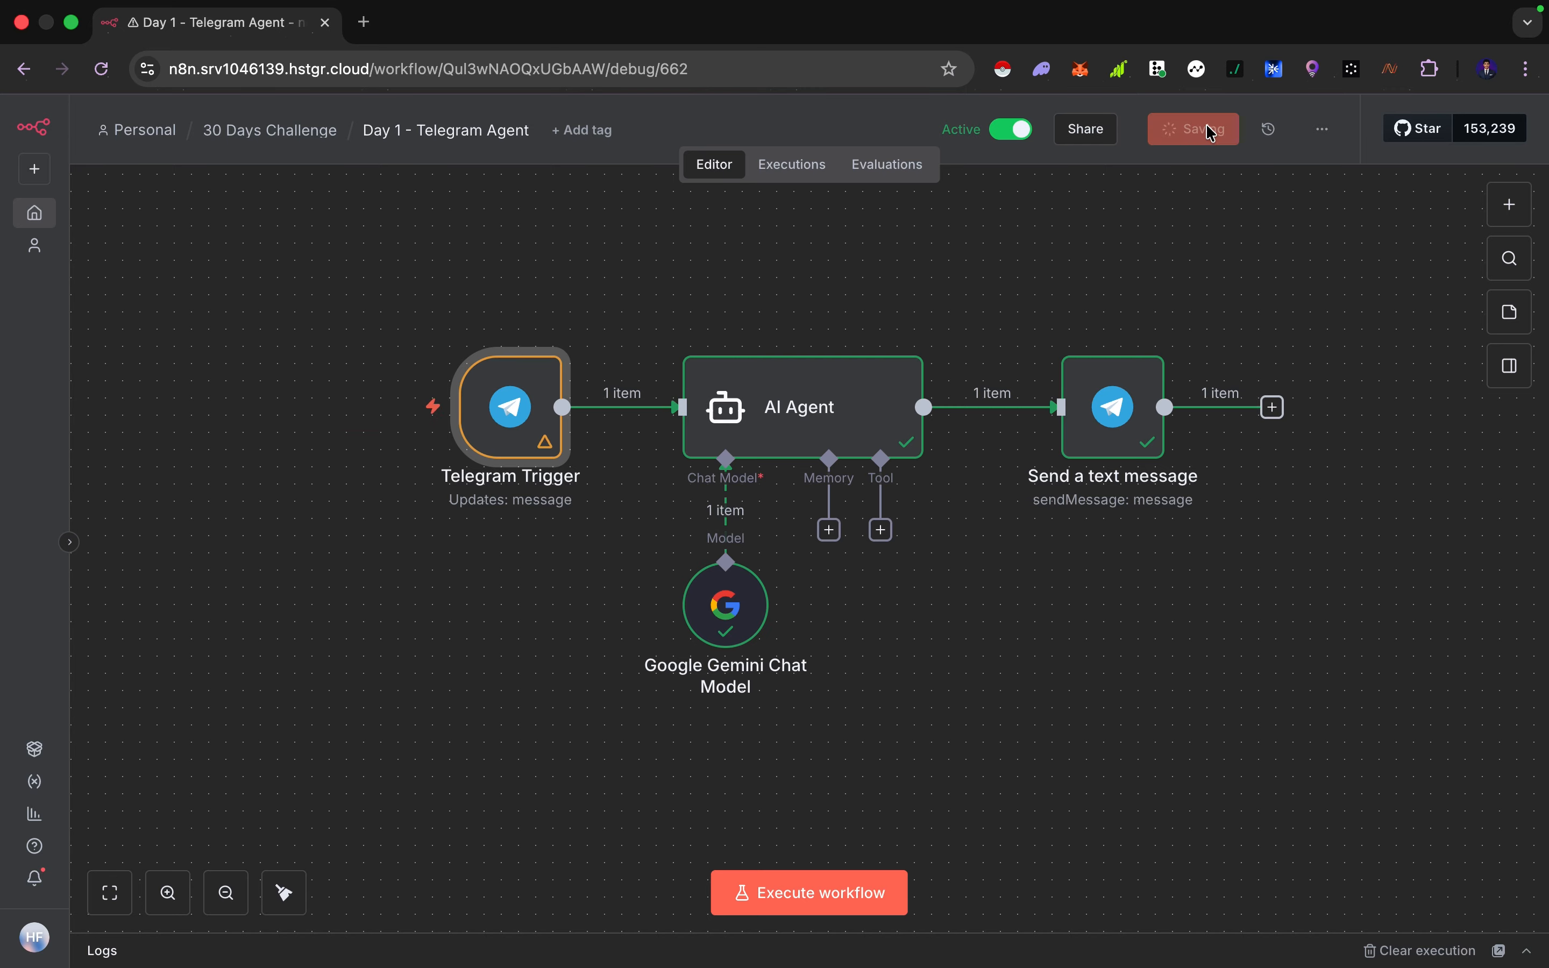
pyautogui.click(101, 68)
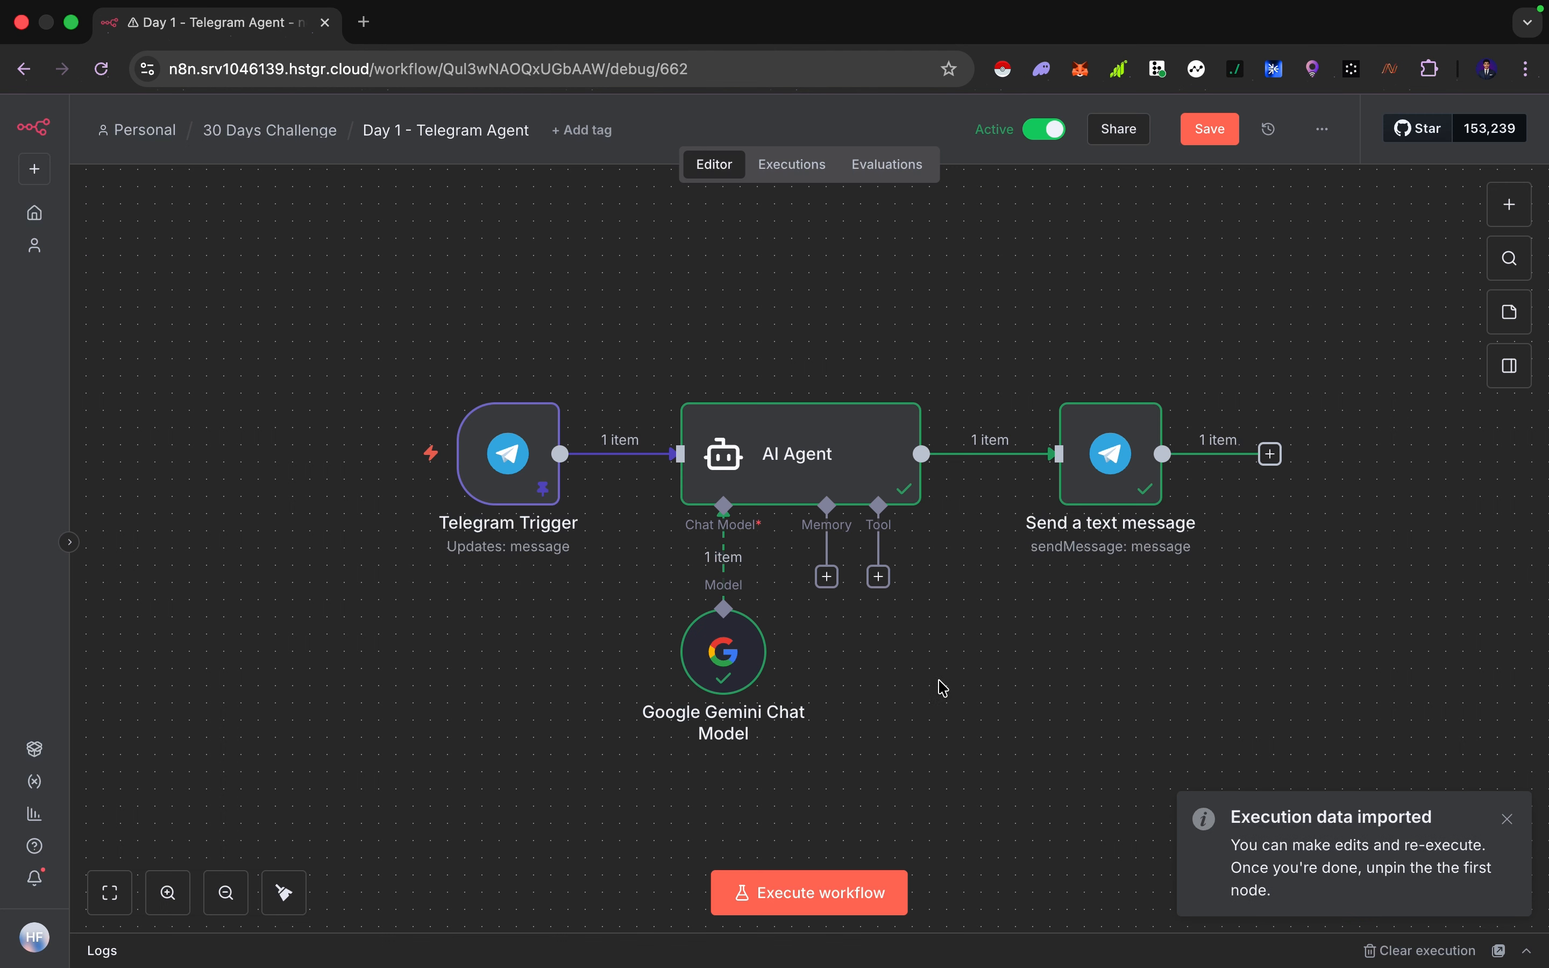
# Unpin the Telegram Trigger's imported data and save the workflow.
pyautogui.click(505, 461)
pyautogui.press('p')
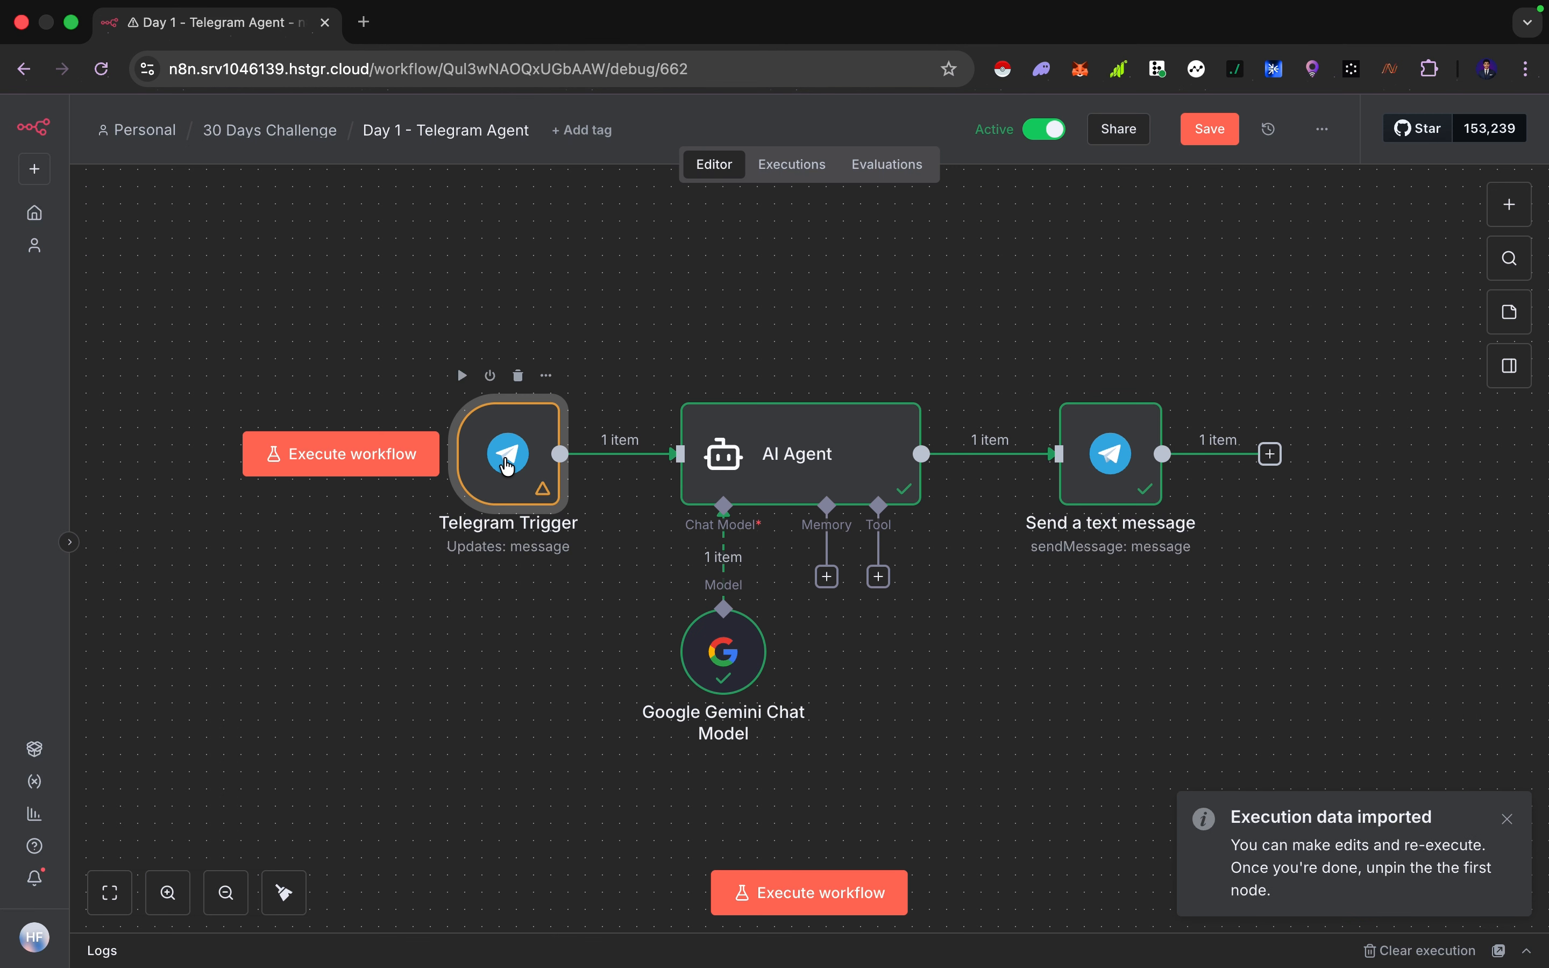
pyautogui.click(1210, 130)
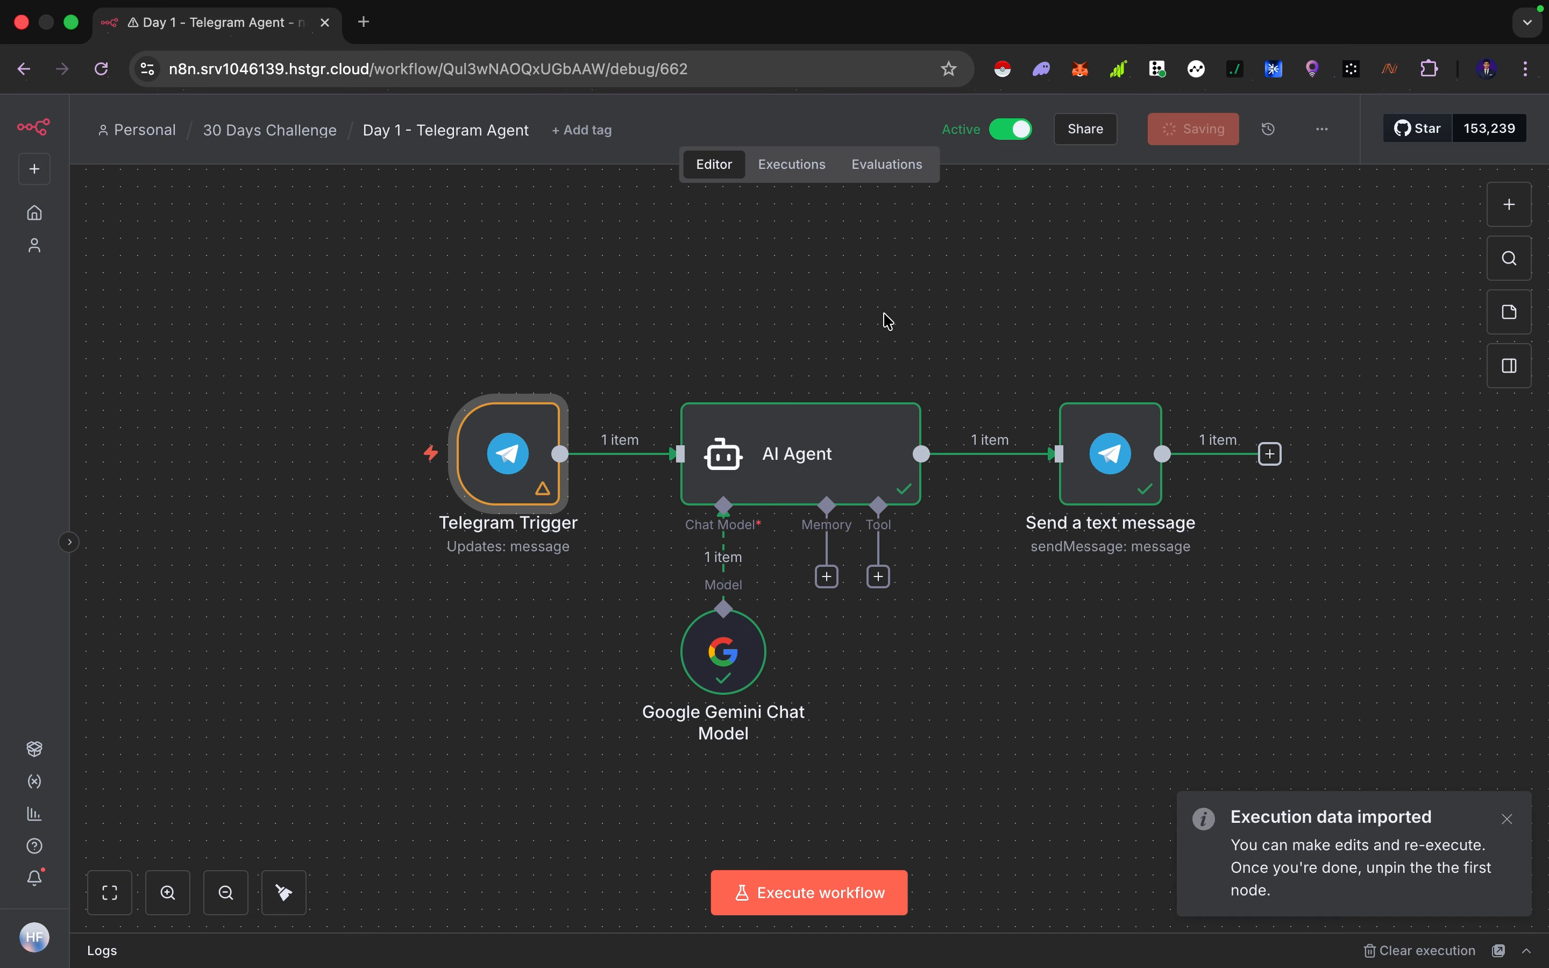
pyautogui.click(805, 320)
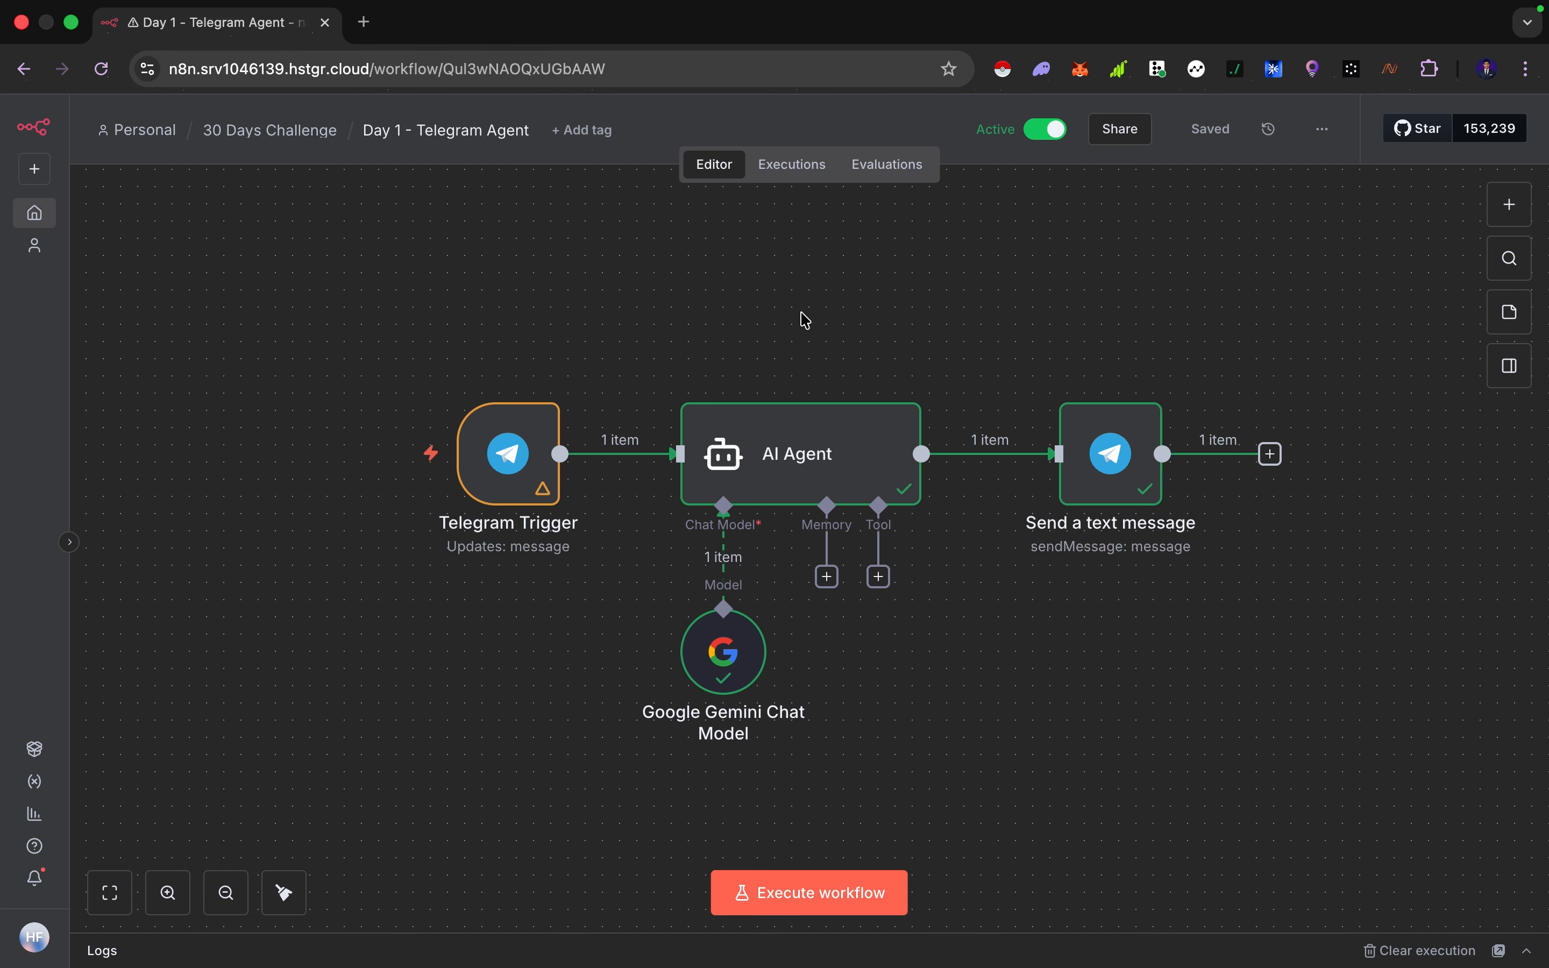
# Switch to Telegram and send the ambaan bot the message "give me an essay about n8n in 3000 words".
pyautogui.hotkey('ctrl', 'Right')
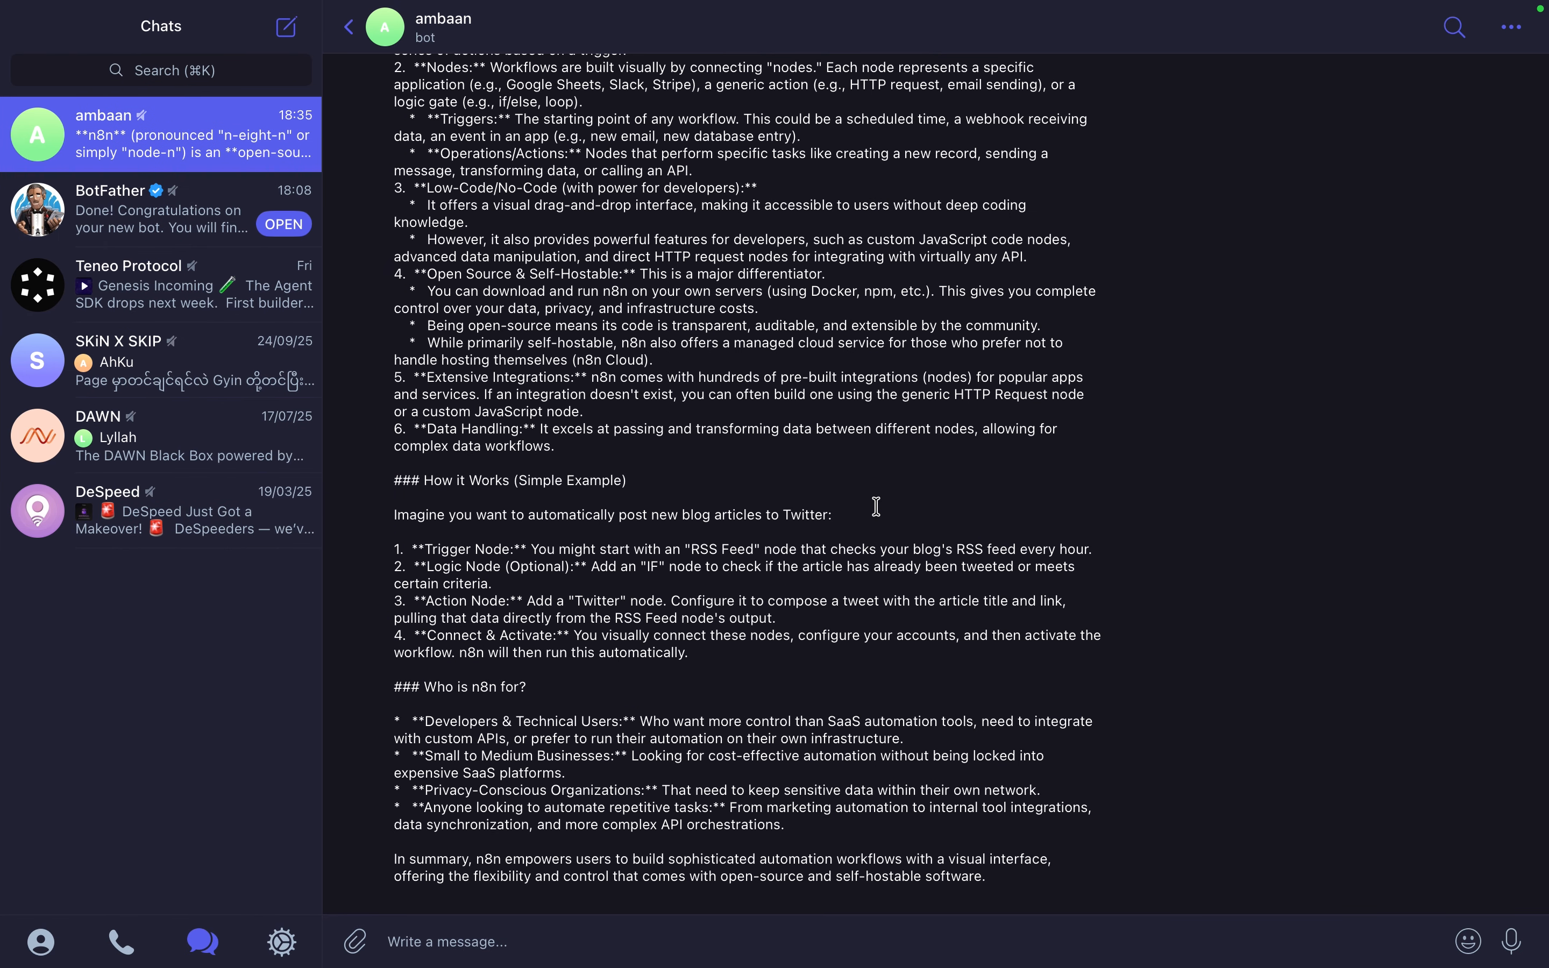
pyautogui.scroll(10, 876, 506)
pyautogui.scroll(-10, 876, 507)
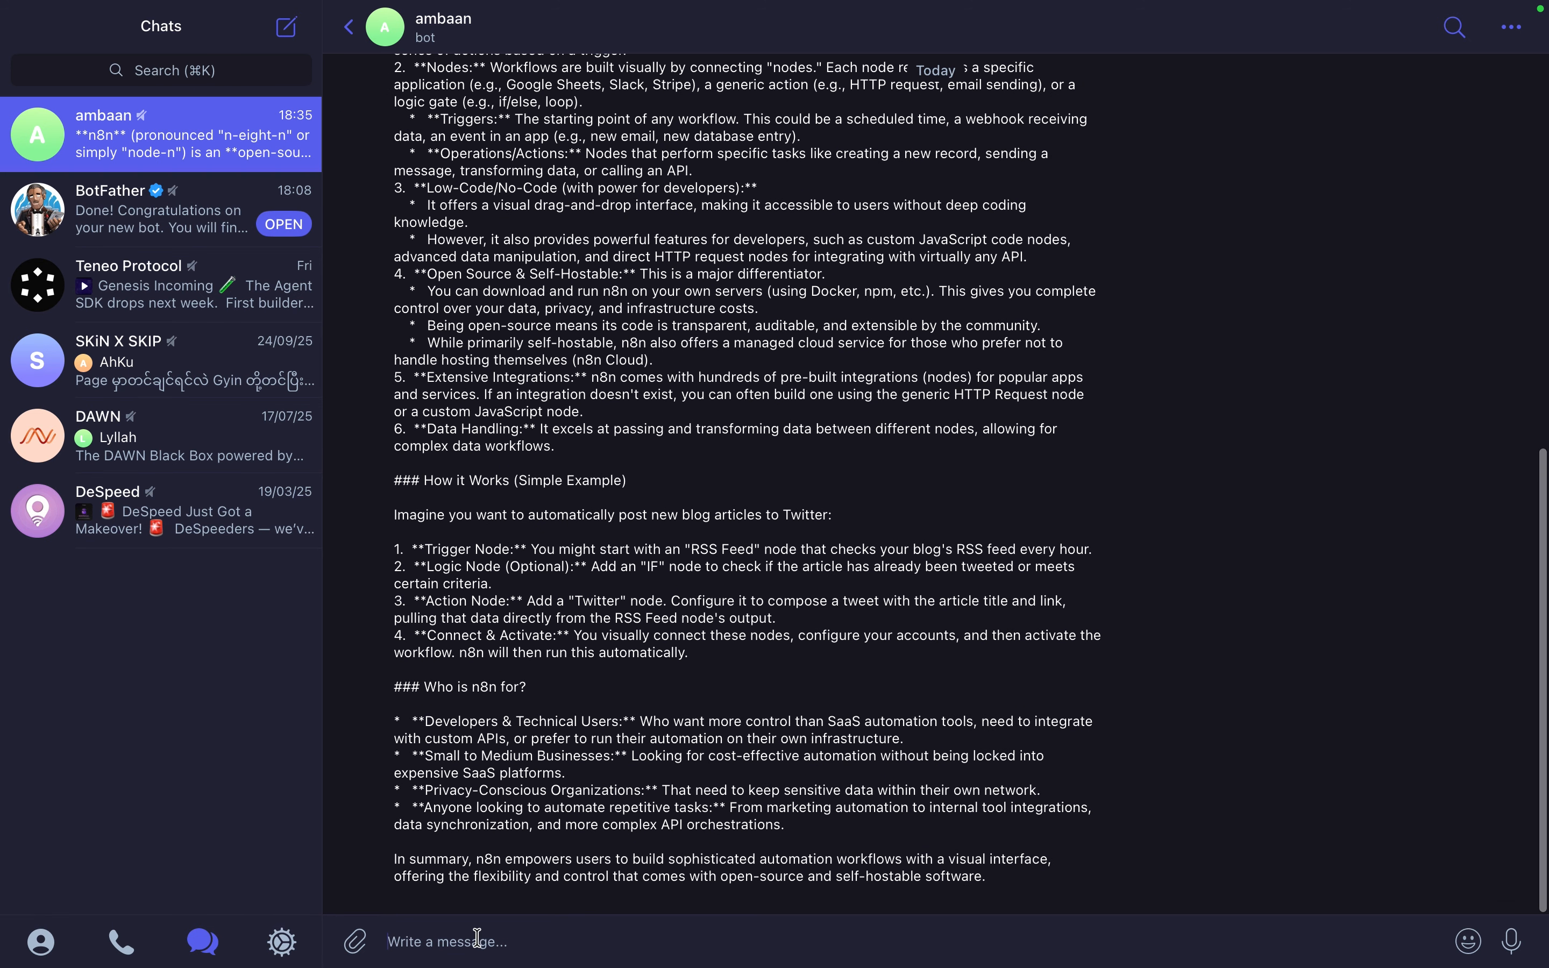
pyautogui.click(478, 938)
pyautogui.write('give me')
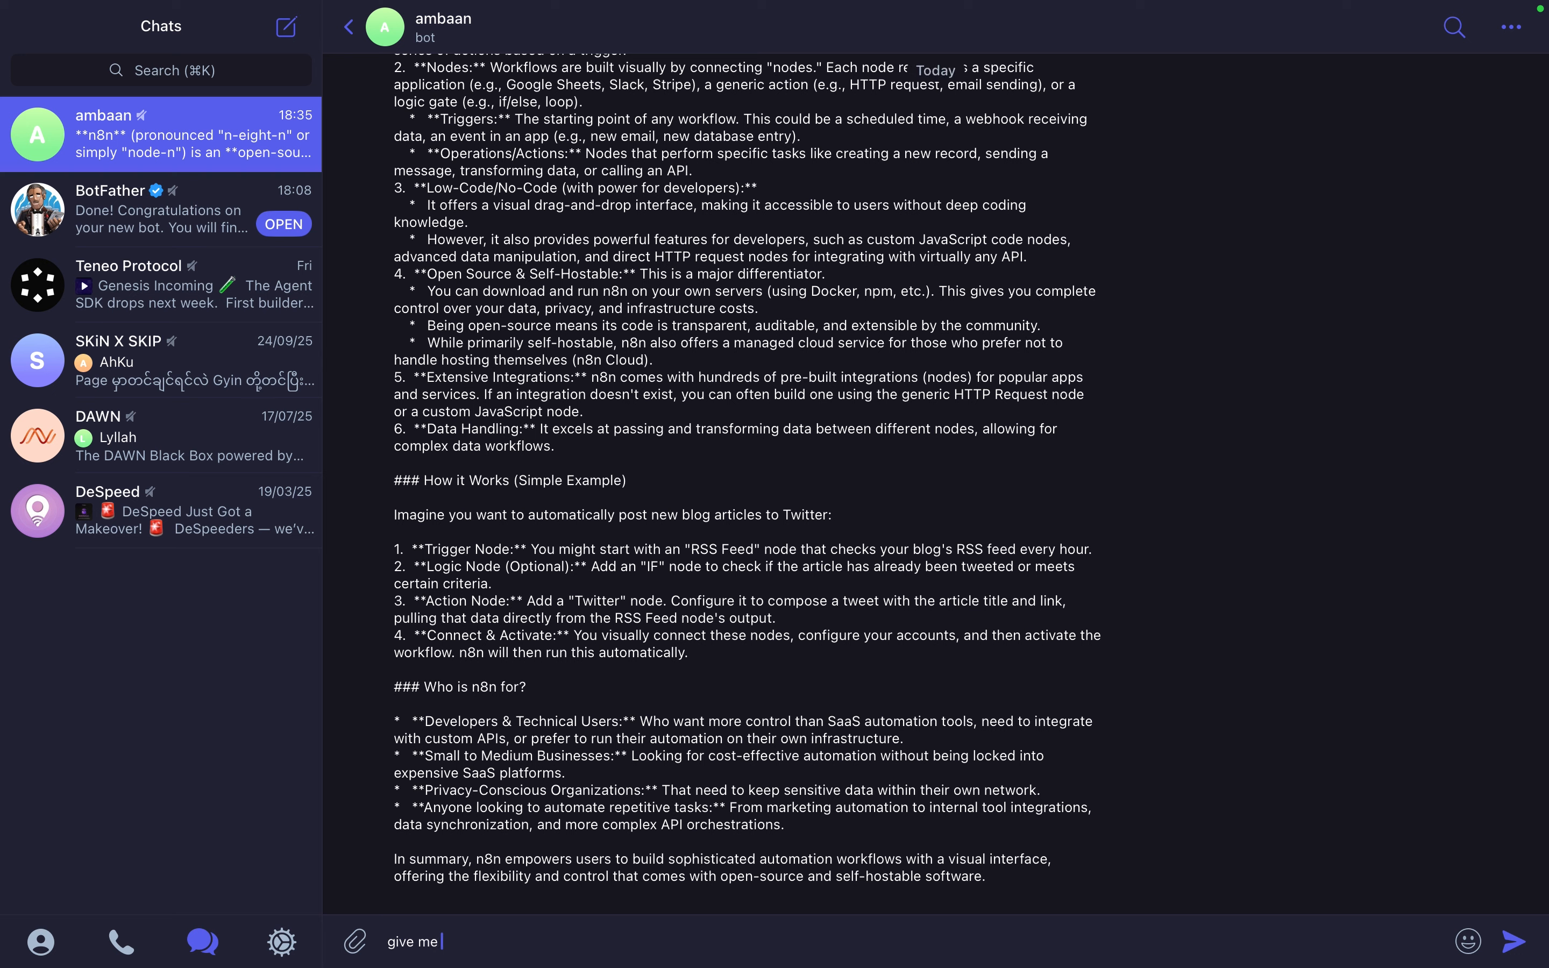
pyautogui.write(' an essay about n8n in 3000 words')
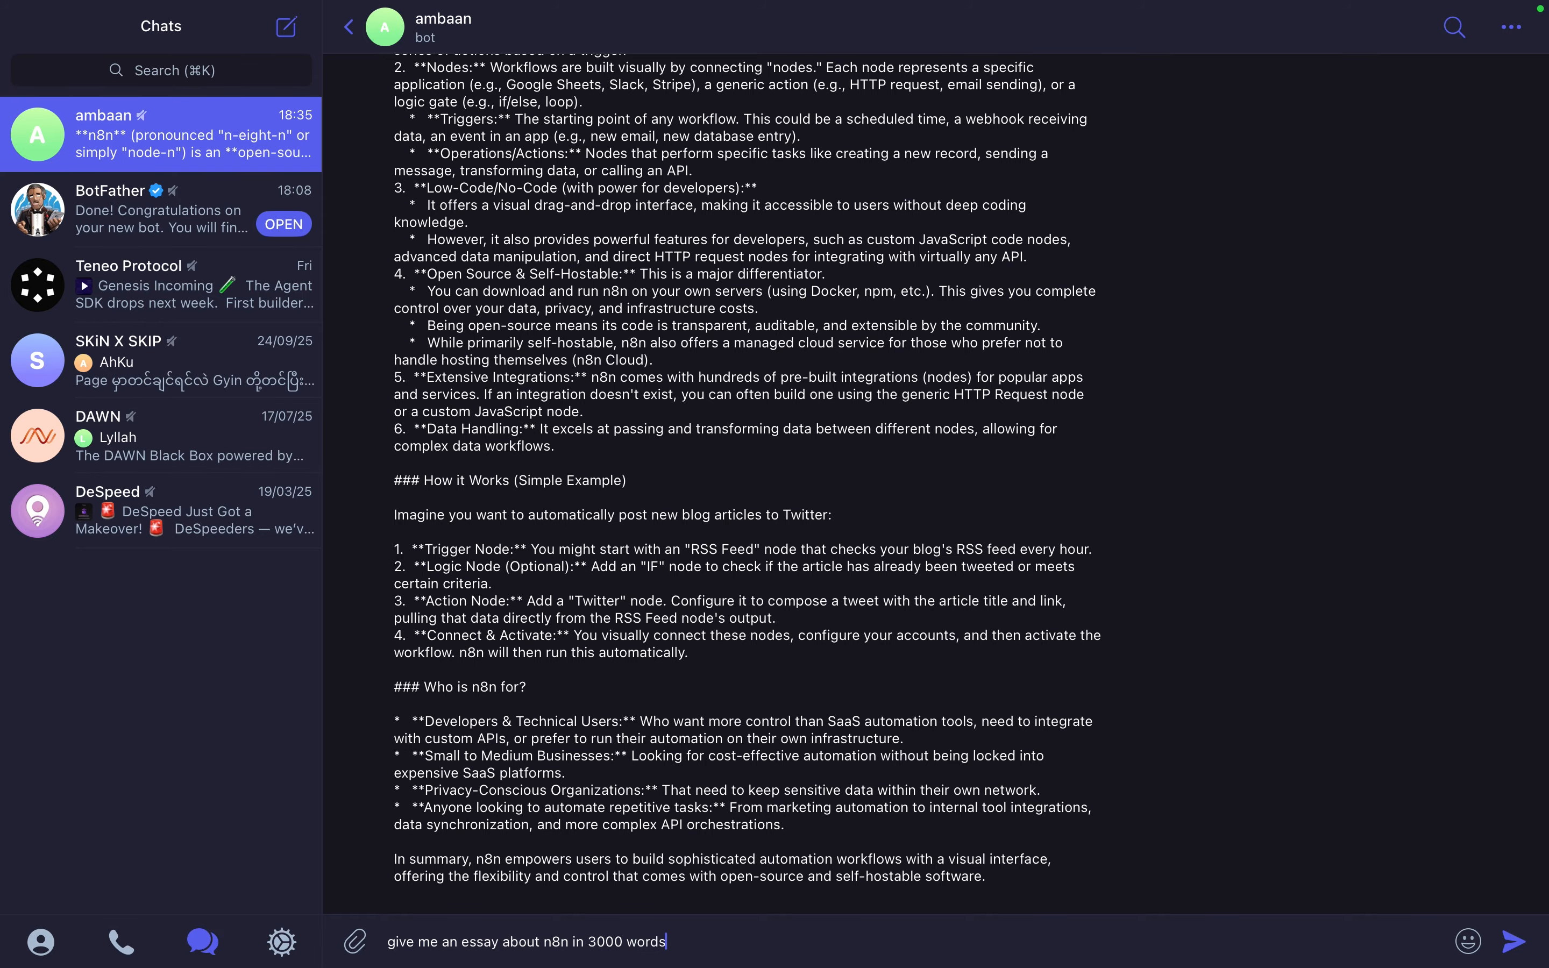
pyautogui.press('Return')
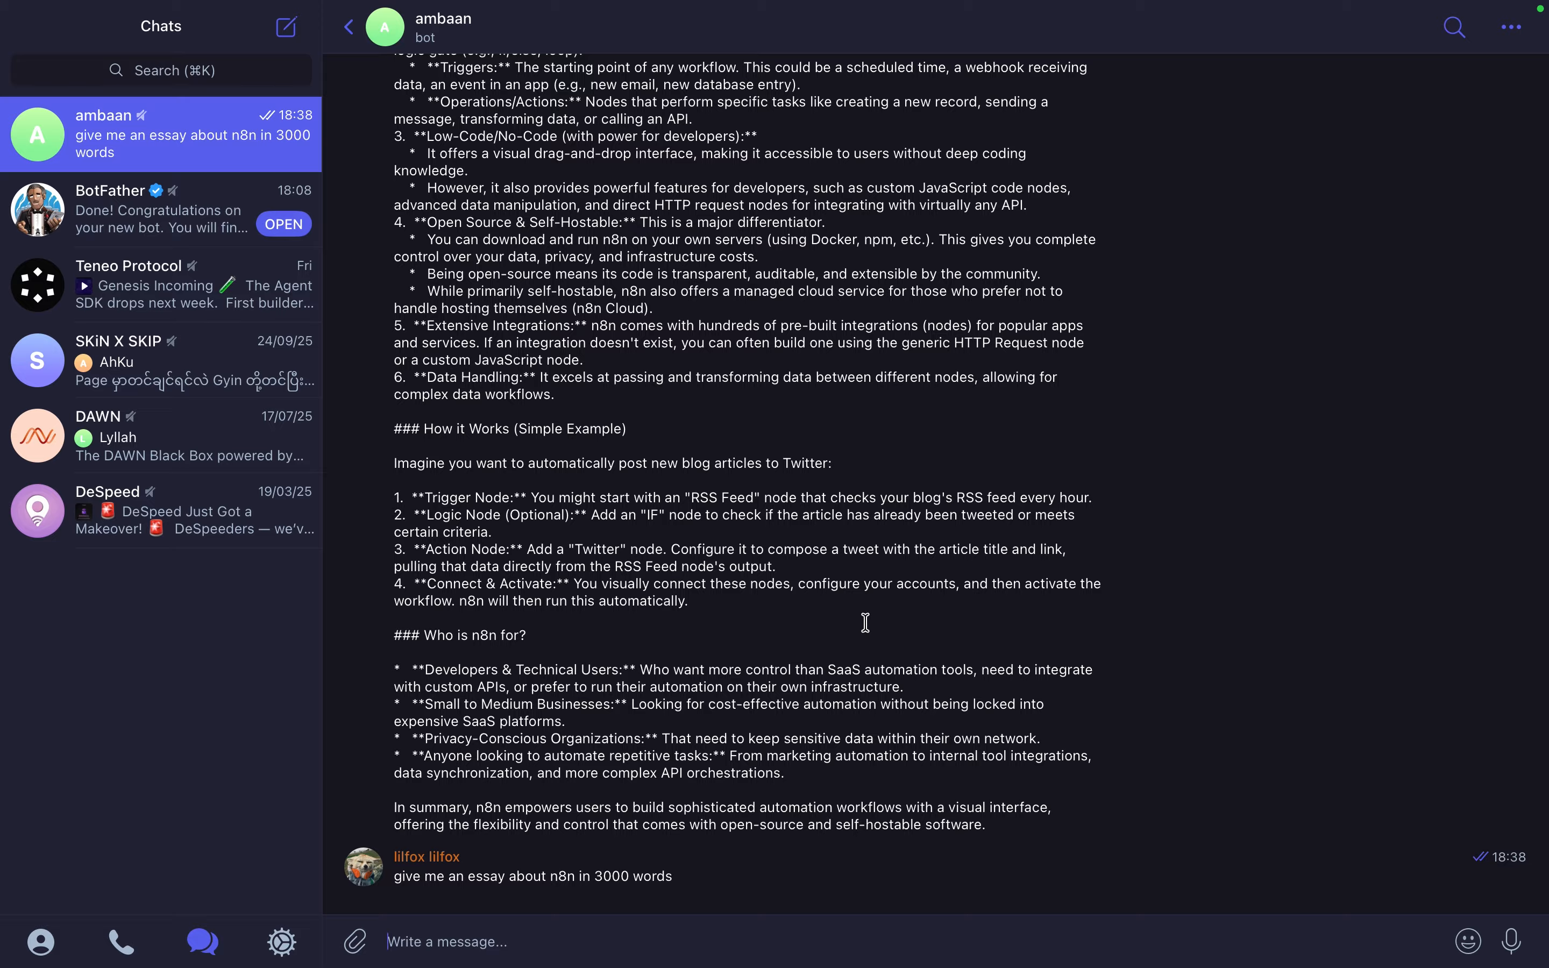
# Return to the n8n executions, check the AI Agent's output for the essay request, and compare it with the Telegram chat.
pyautogui.press('super+Tab')
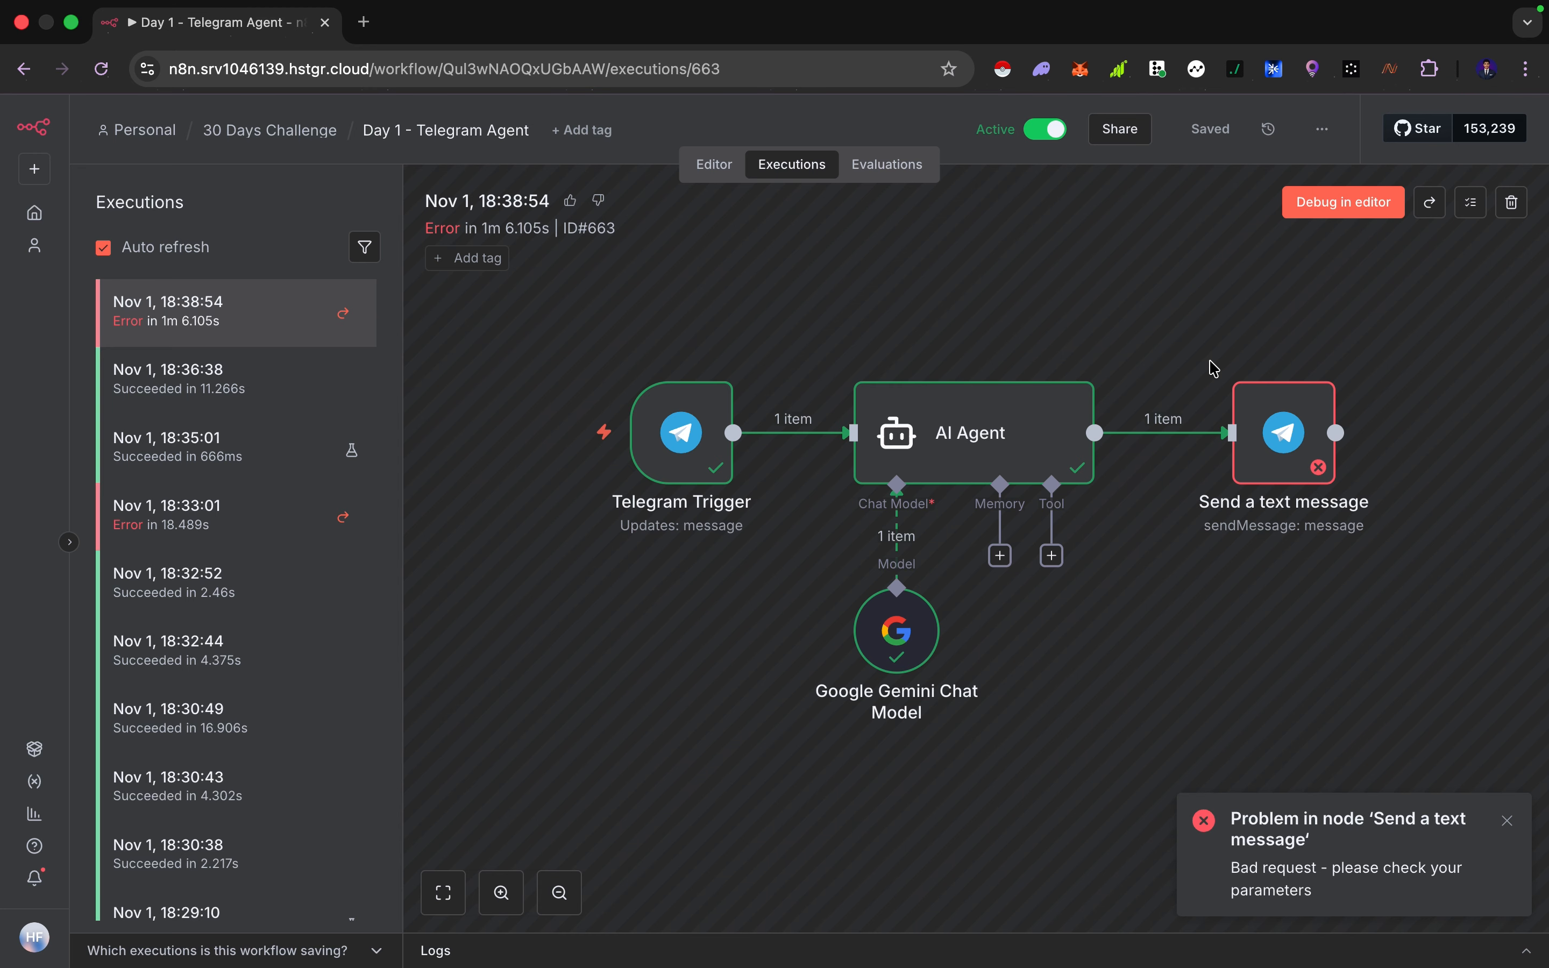
pyautogui.doubleClick(1021, 398)
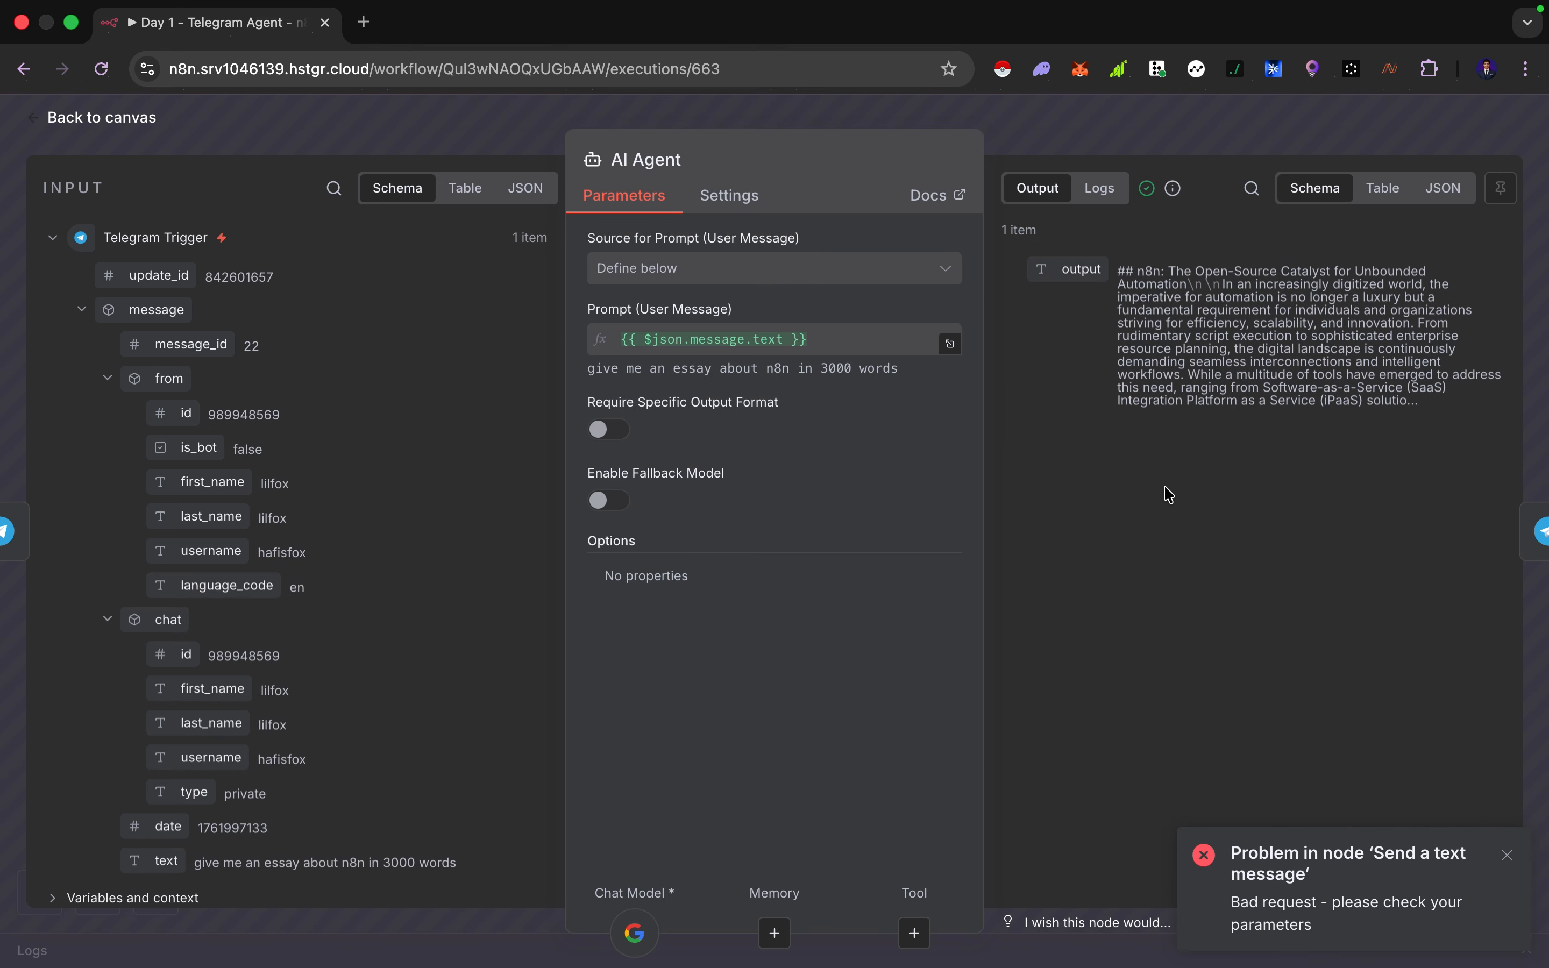
pyautogui.press('Escape')
pyautogui.hotkey('ctrl', 'Right')
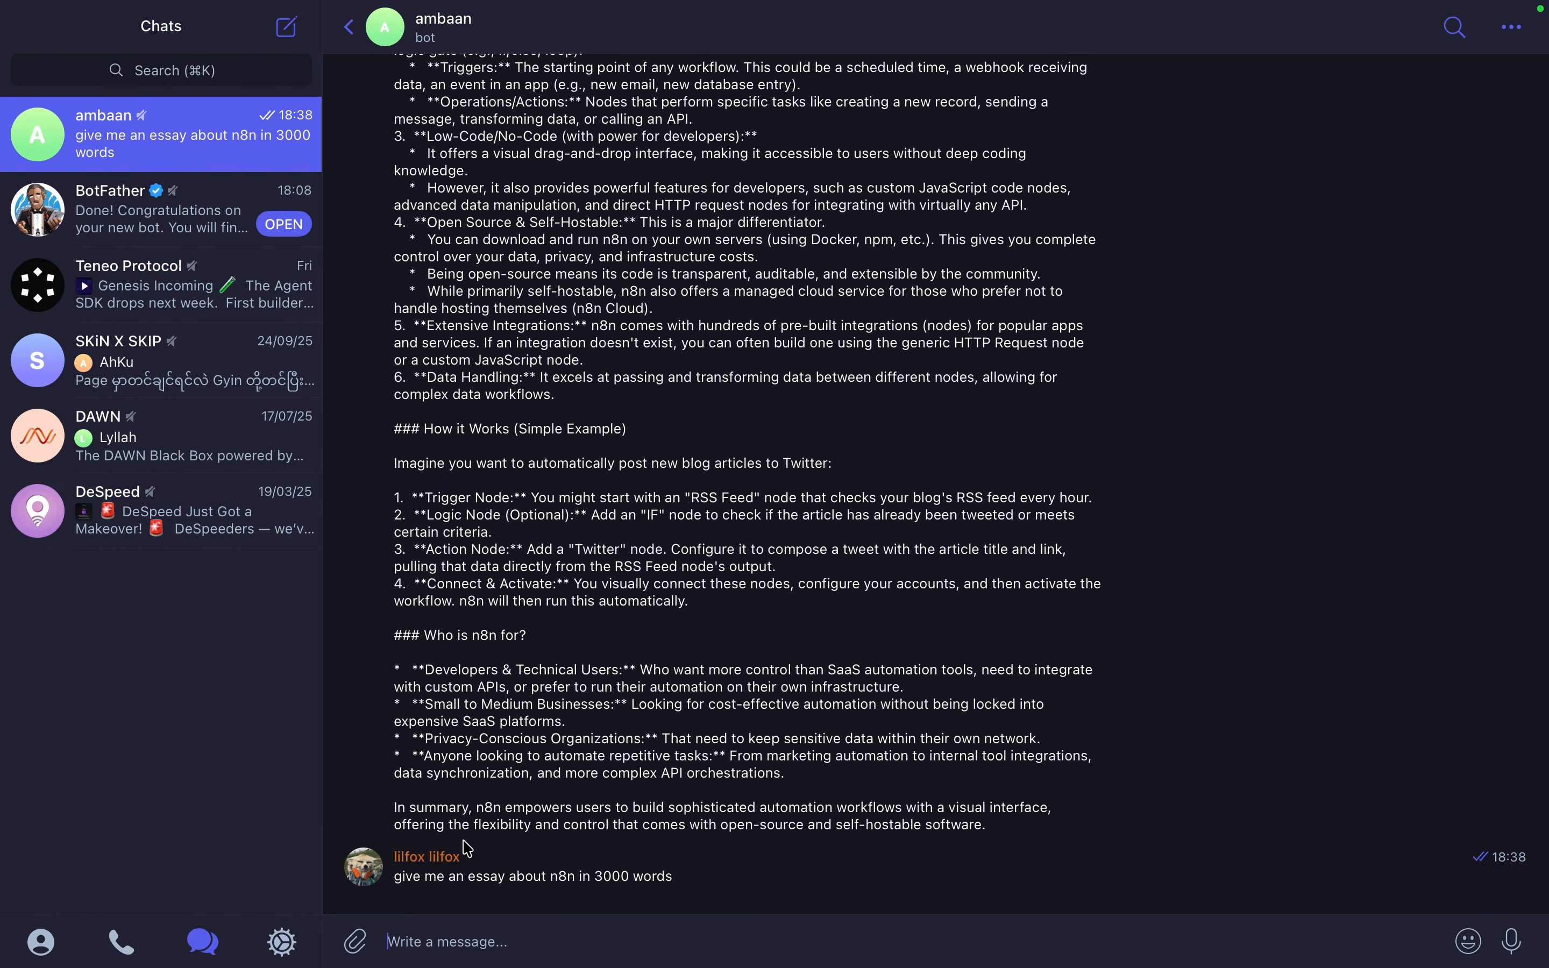
pyautogui.hotkey('ctrl', 'Left')
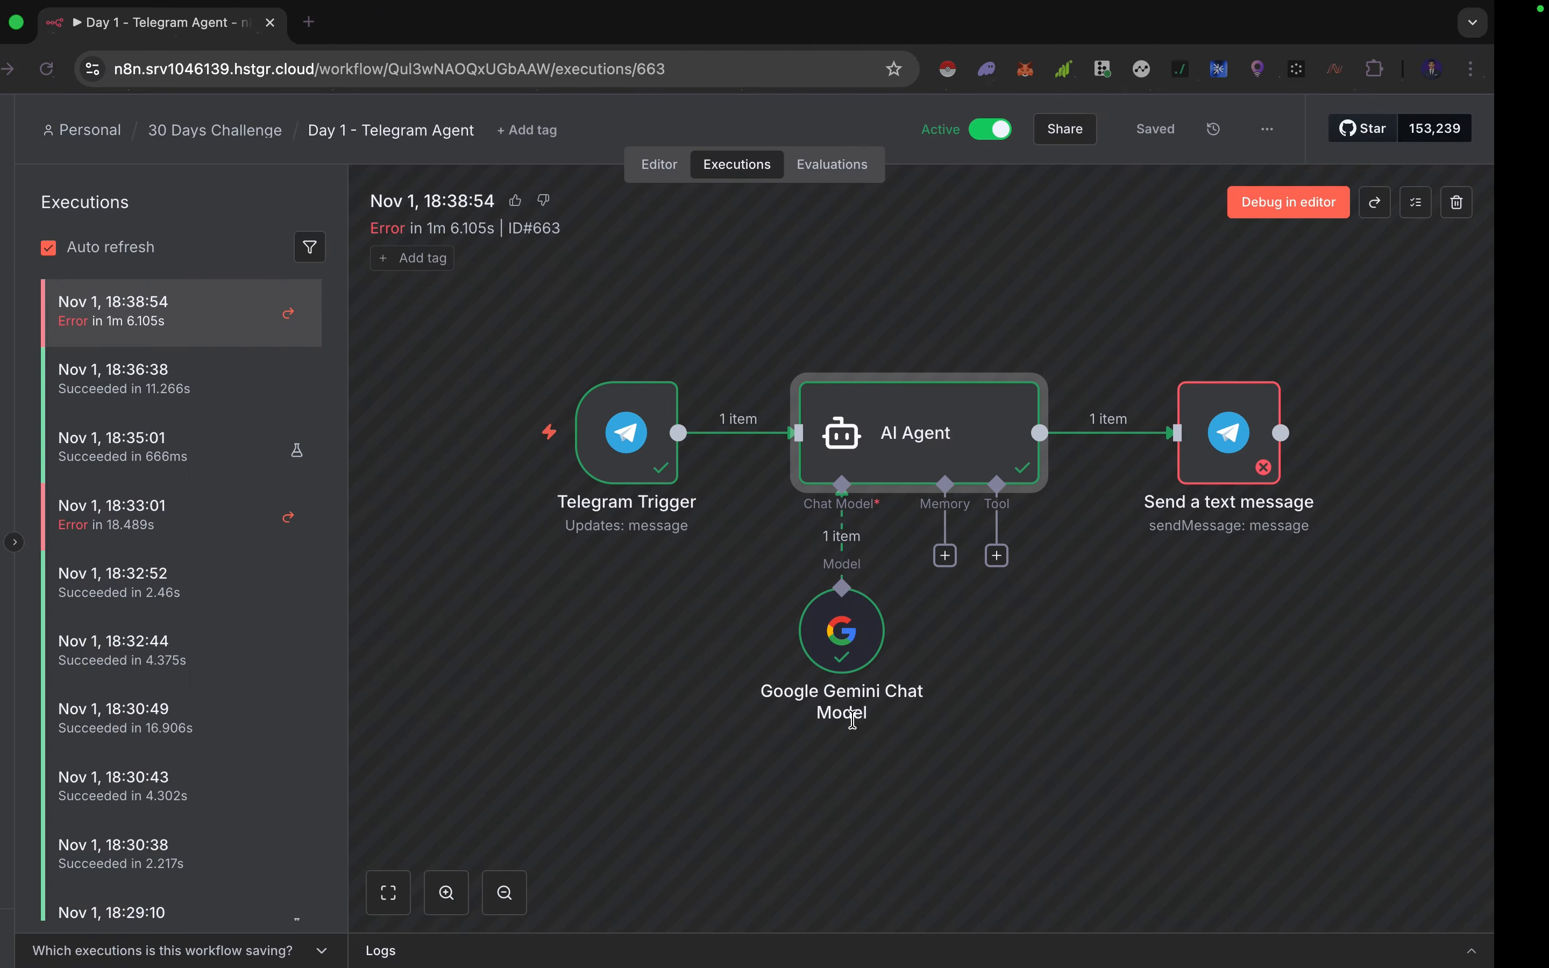
# Read the error details of the failed Send a text message node in the latest execution.
pyautogui.doubleClick(1286, 428)
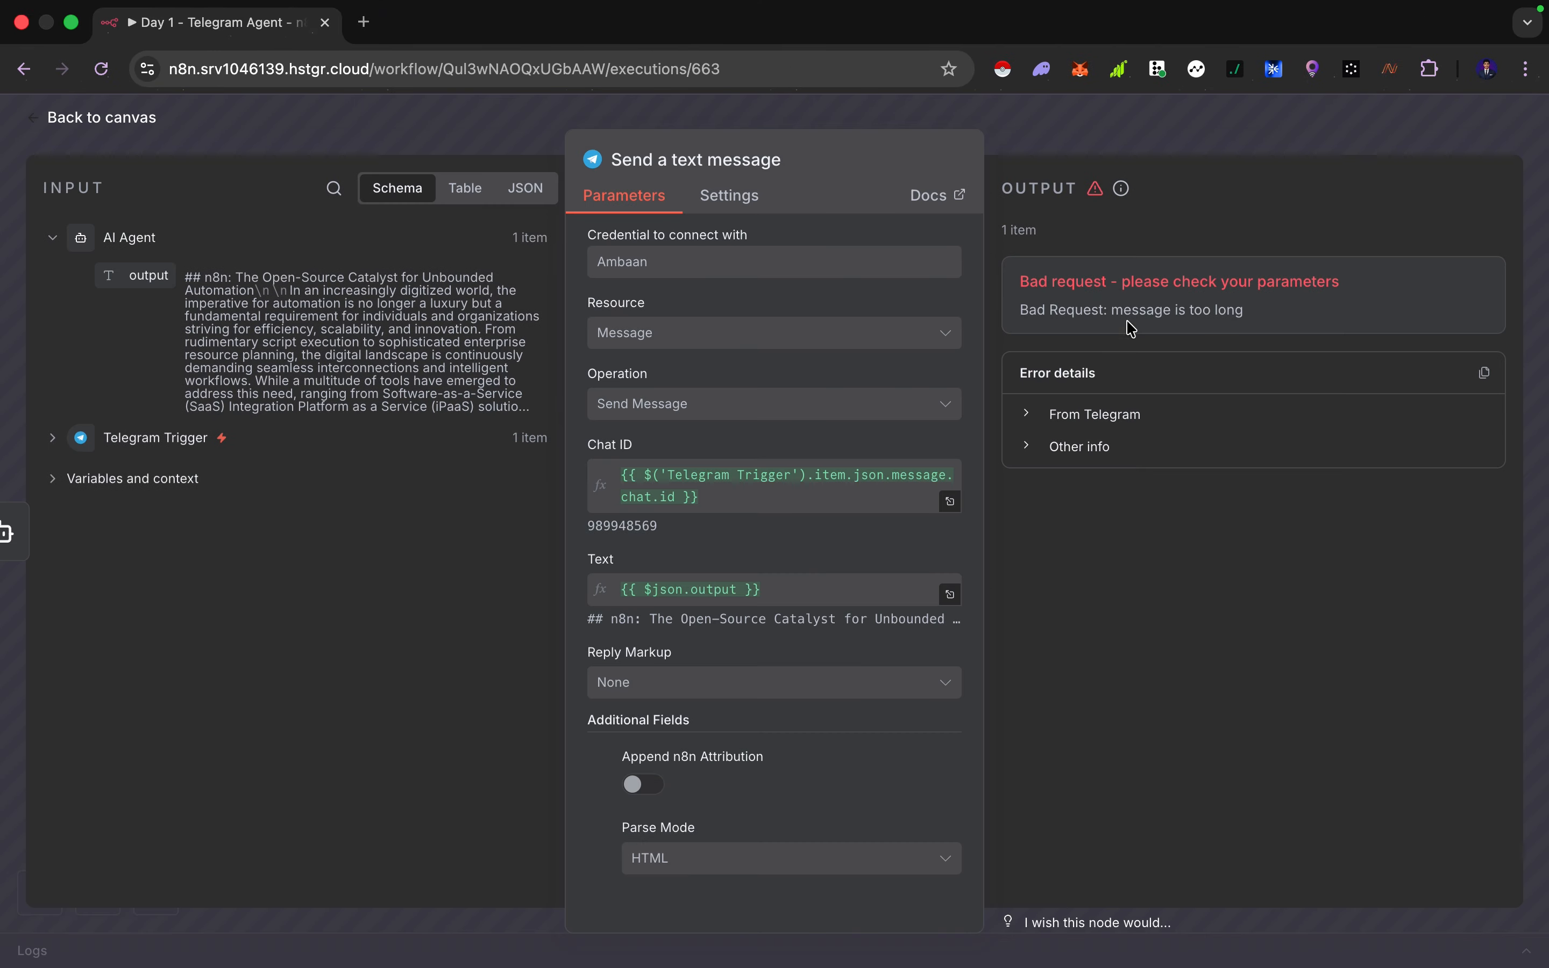
pyautogui.moveTo(1119, 310); pyautogui.dragTo(1253, 309)
pyautogui.click(1253, 307)
pyautogui.press('Escape')
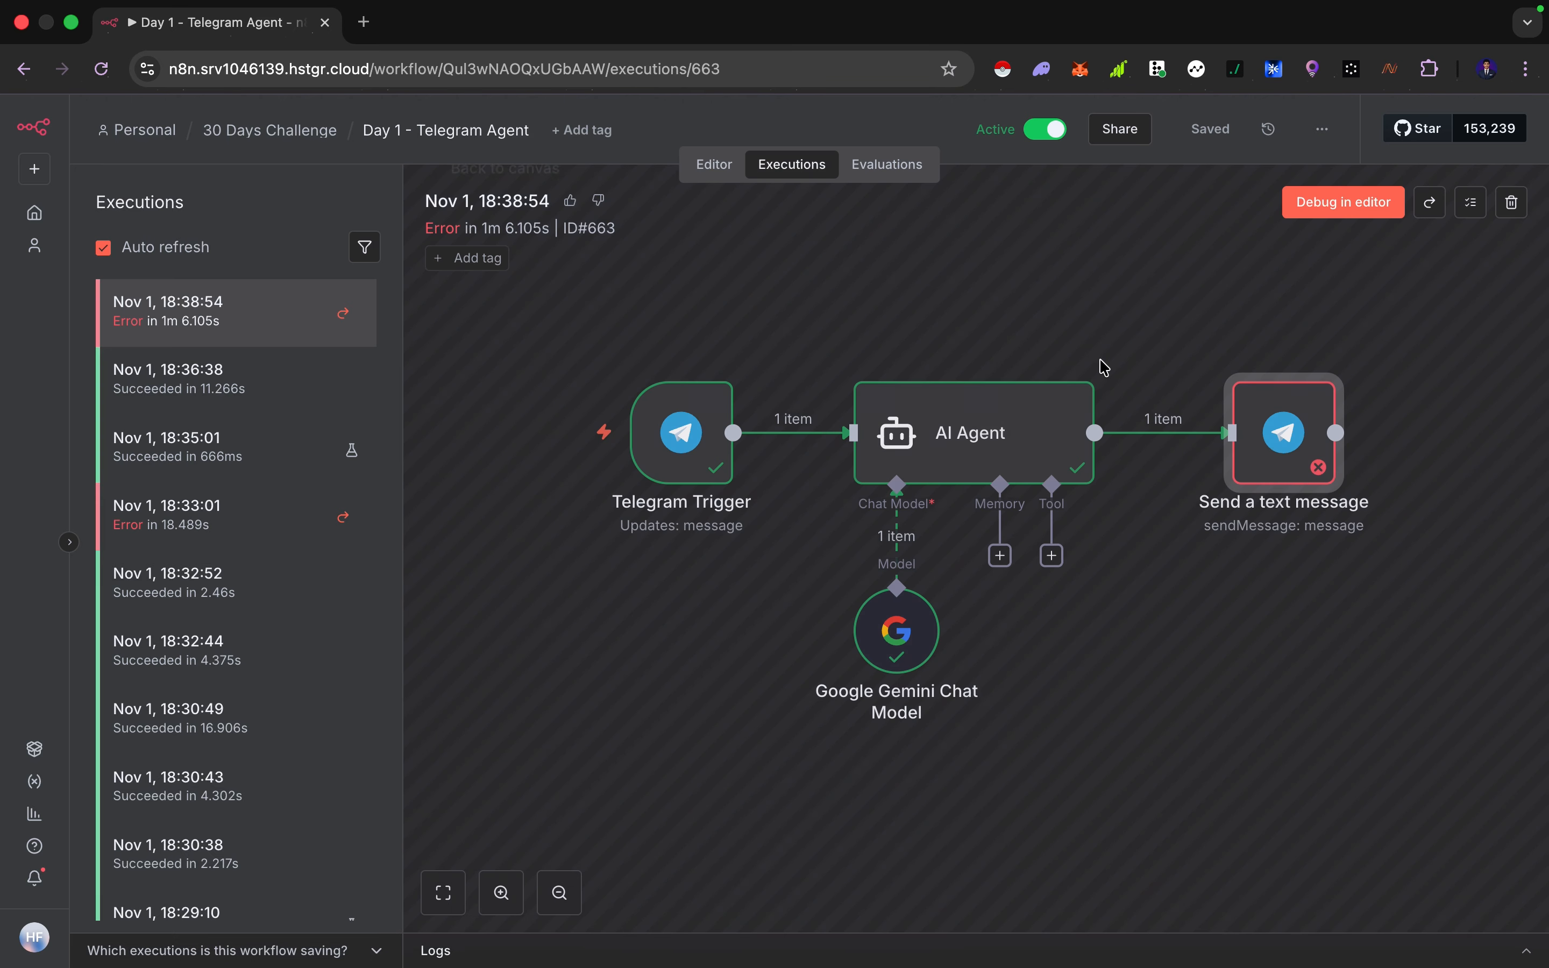
# Review the full length of the AI Agent's essay output in table view.
pyautogui.doubleClick(972, 450)
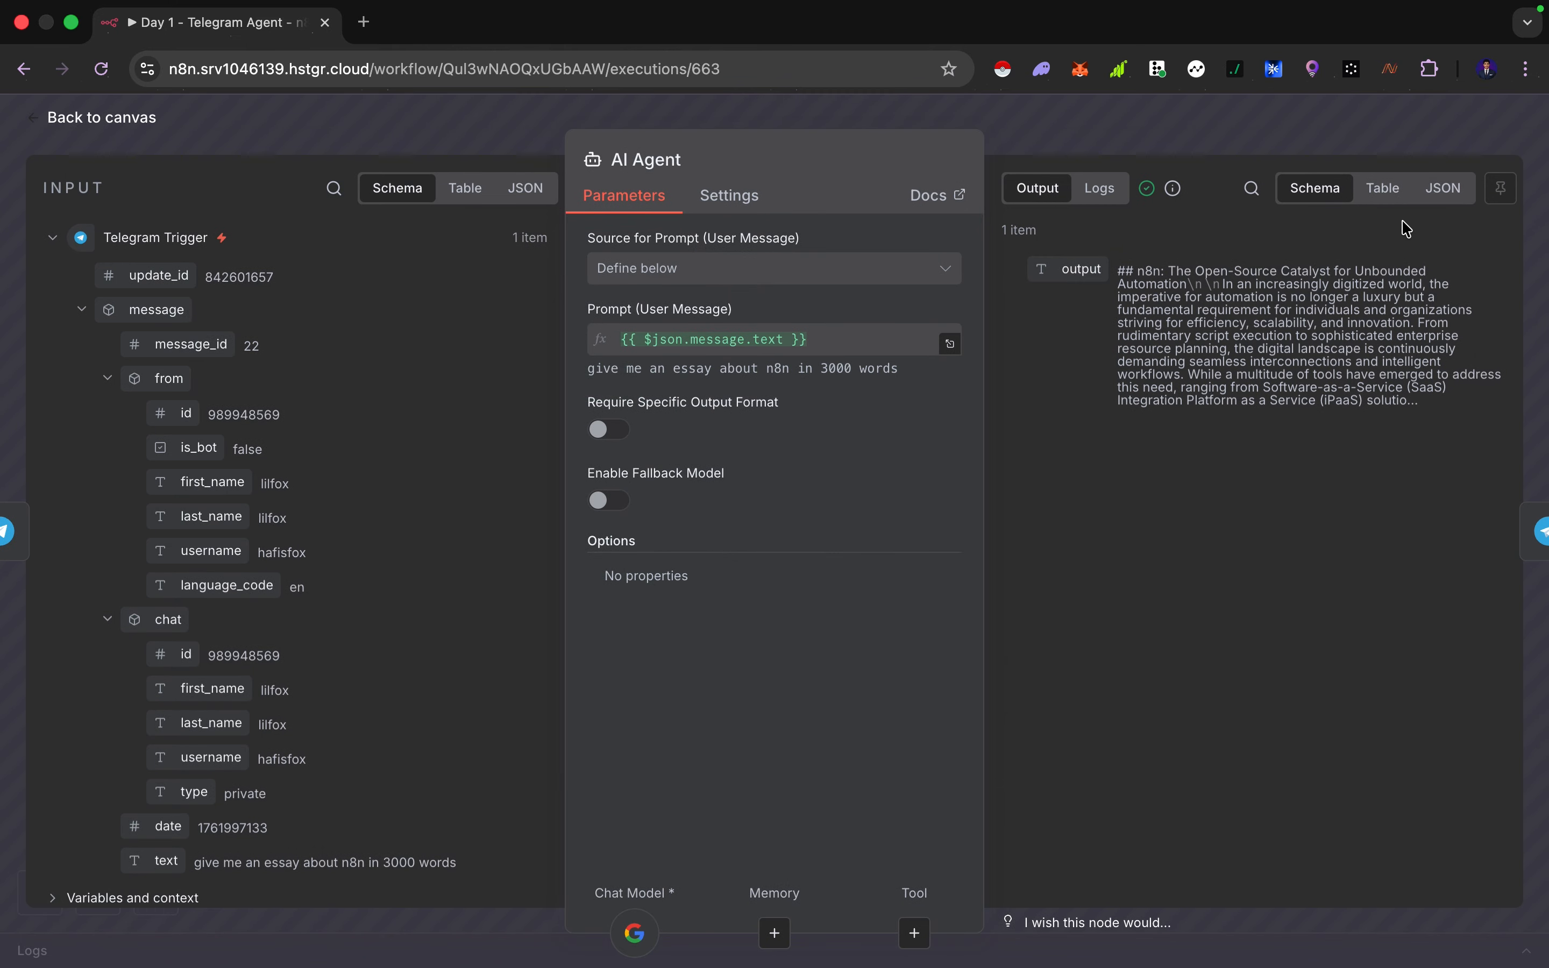
pyautogui.click(1383, 189)
pyautogui.scroll(-10, 1340, 478)
pyautogui.scroll(-20, 1339, 477)
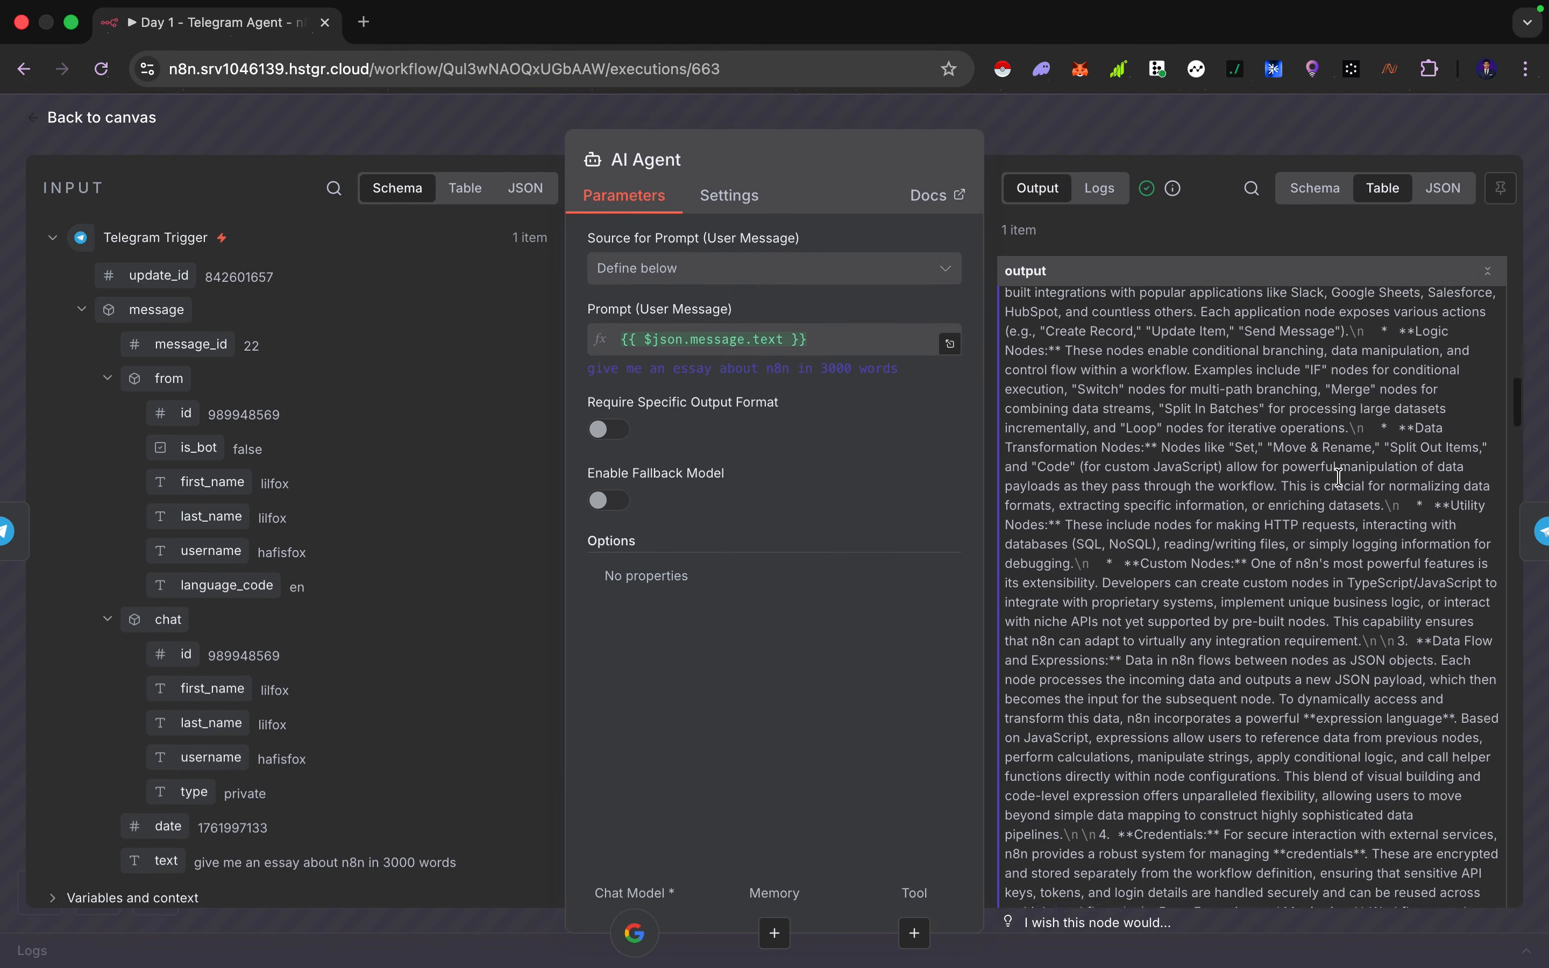
pyautogui.scroll(-15, 1340, 477)
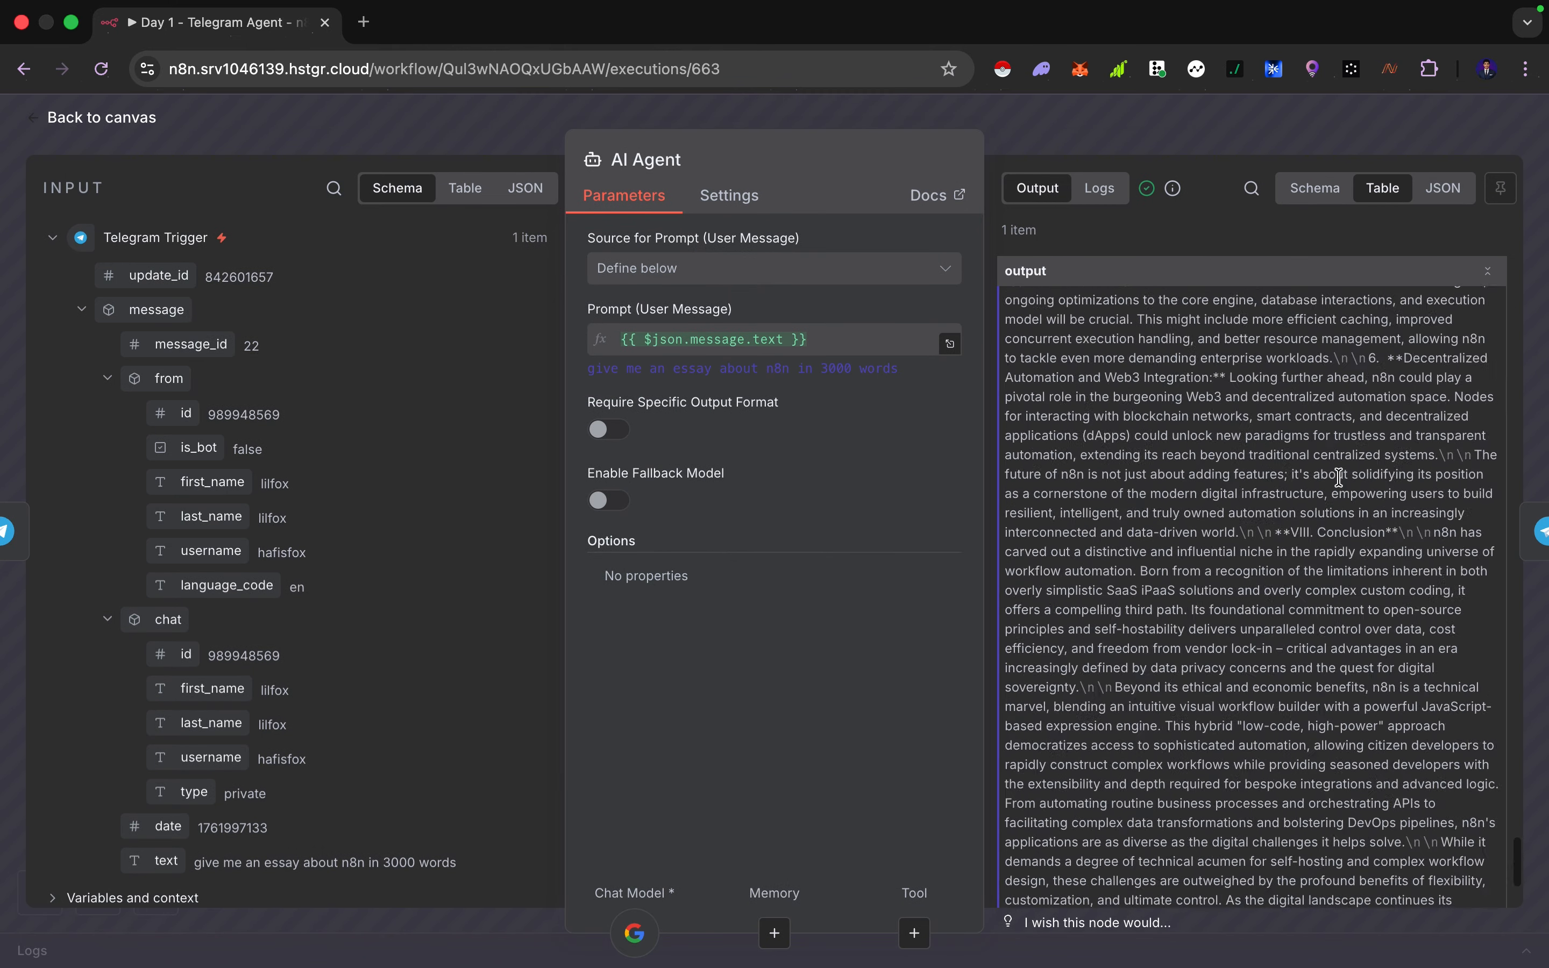
pyautogui.moveTo(1428, 836); pyautogui.dragTo(1104, 311)
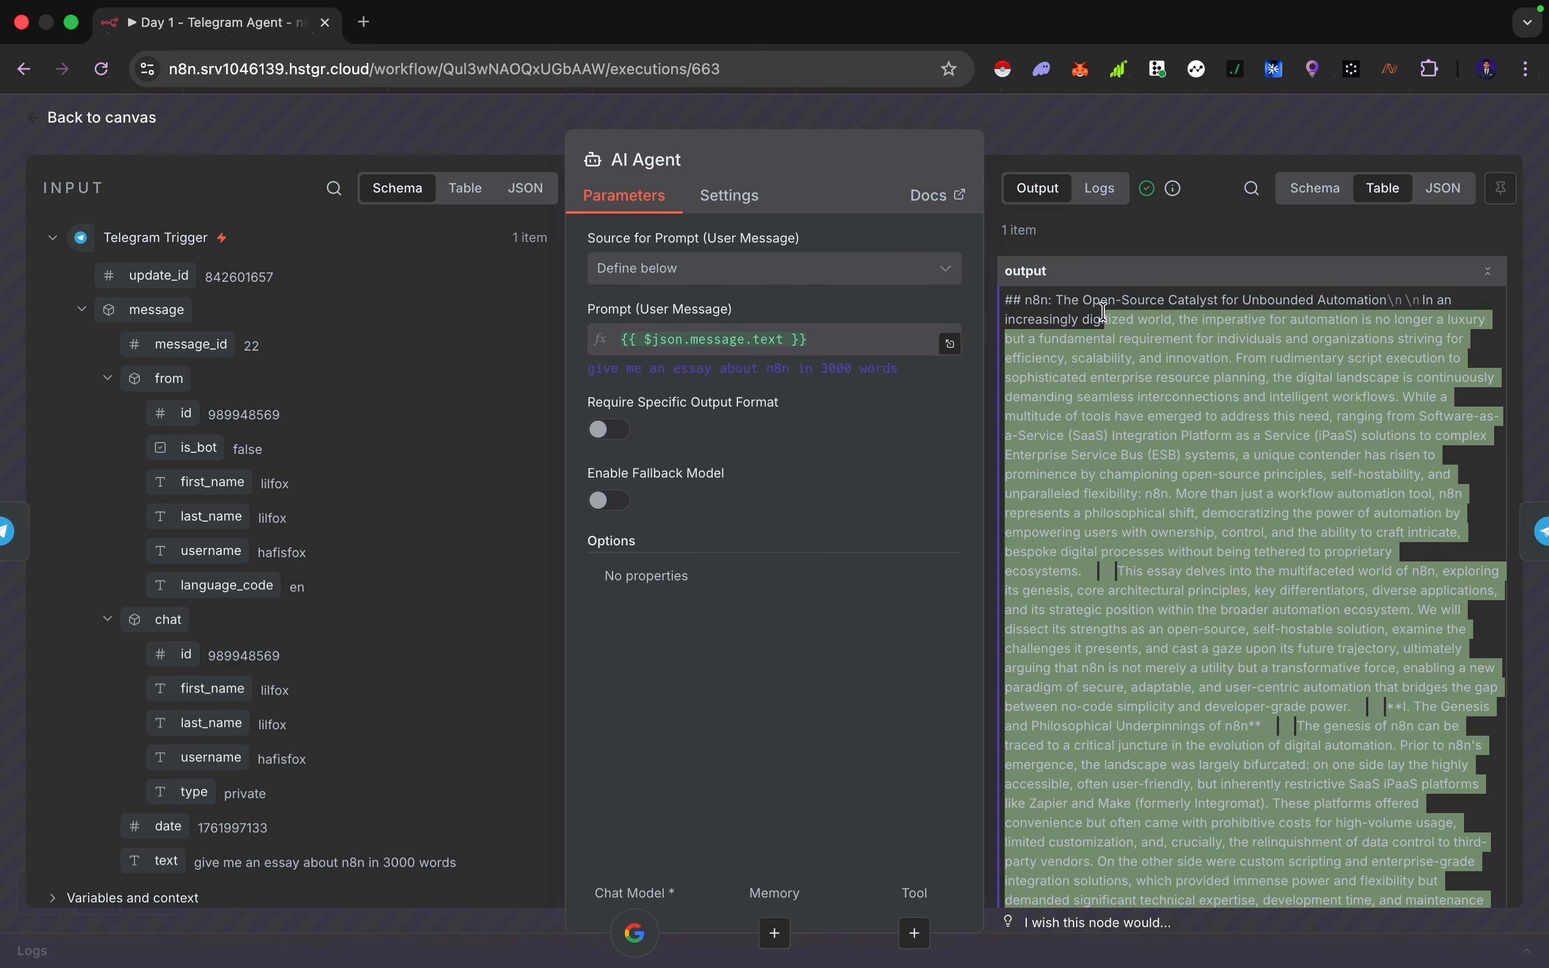
pyautogui.click(1059, 312)
pyautogui.press('Escape')
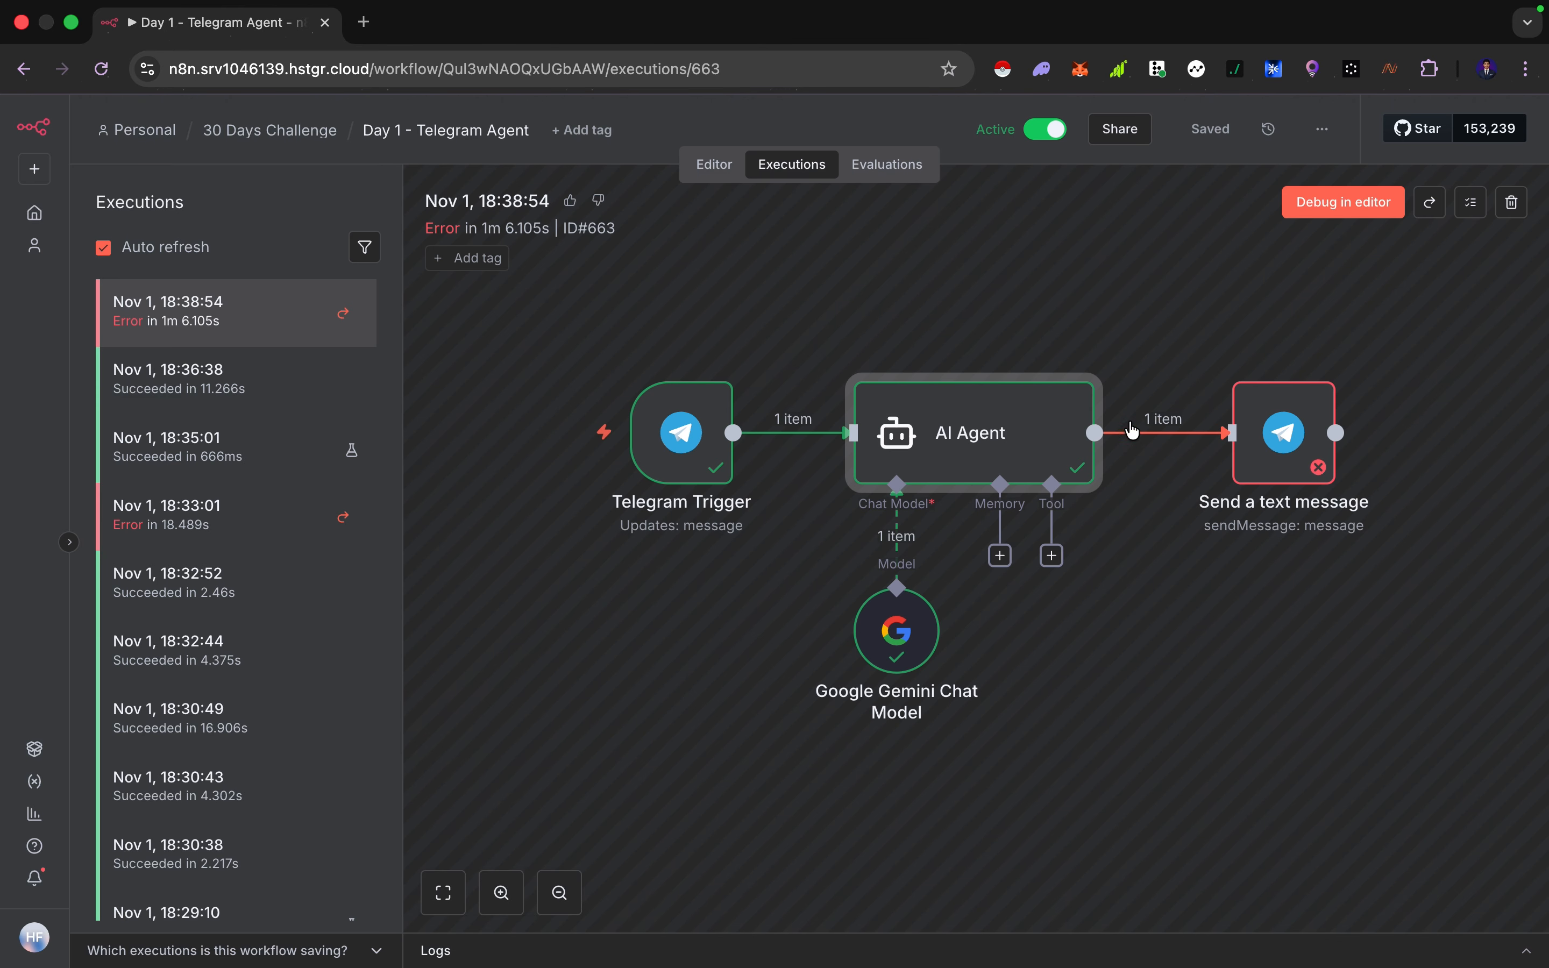
# Load the failed execution into the editor, and add a System Message option to the AI Agent with its default text cleared.
pyautogui.click(1351, 203)
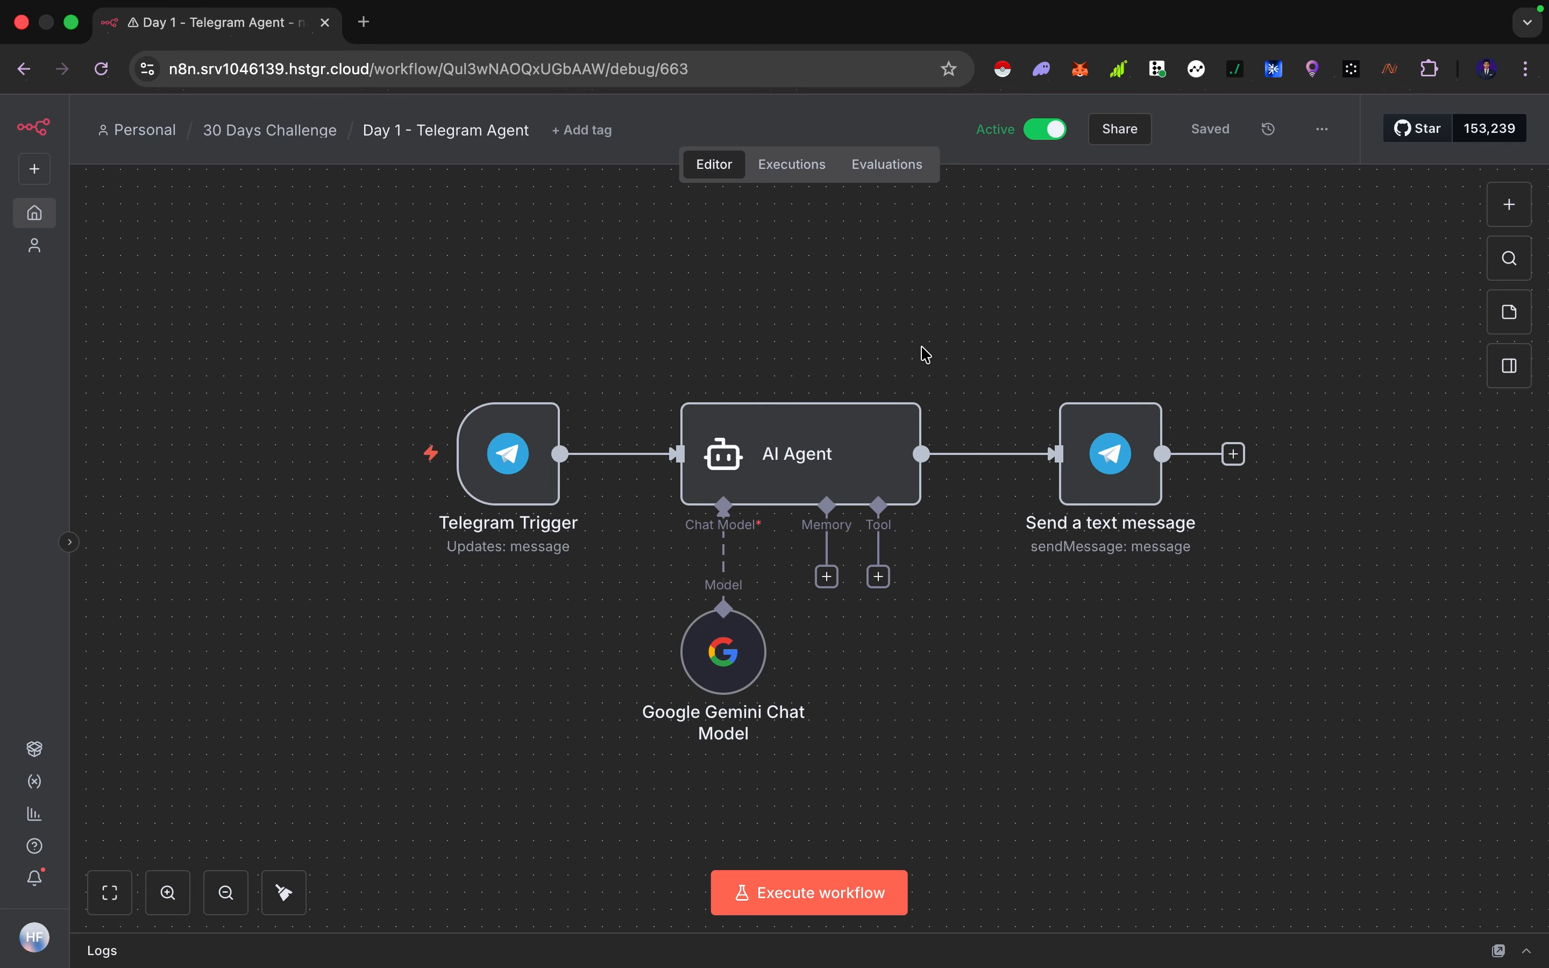
pyautogui.doubleClick(828, 423)
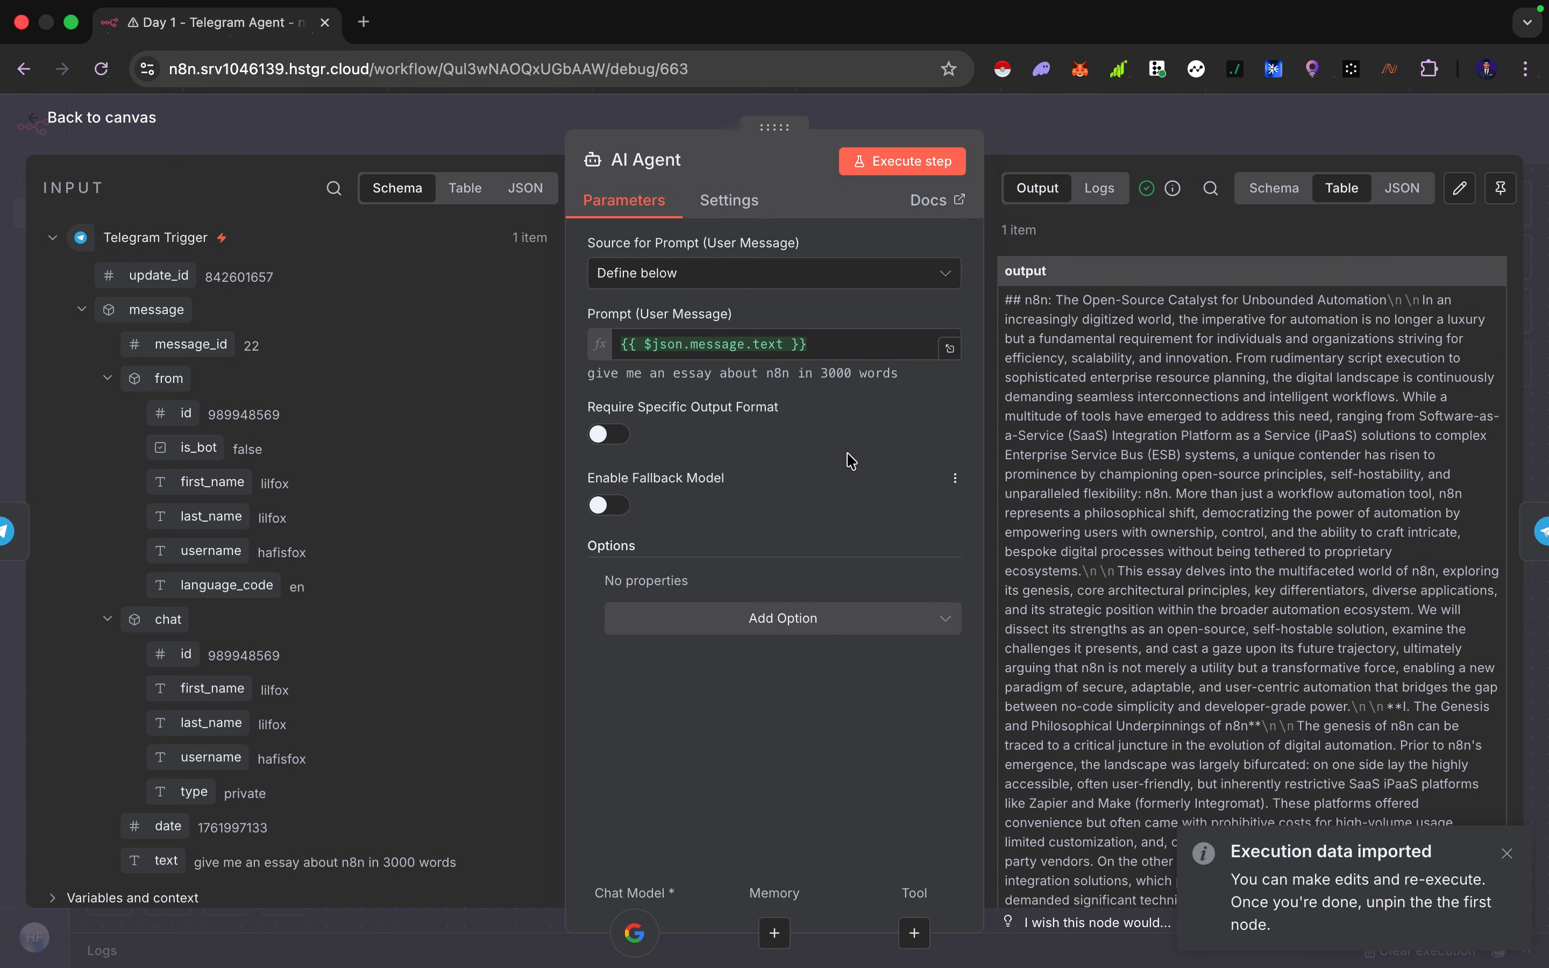
pyautogui.click(775, 626)
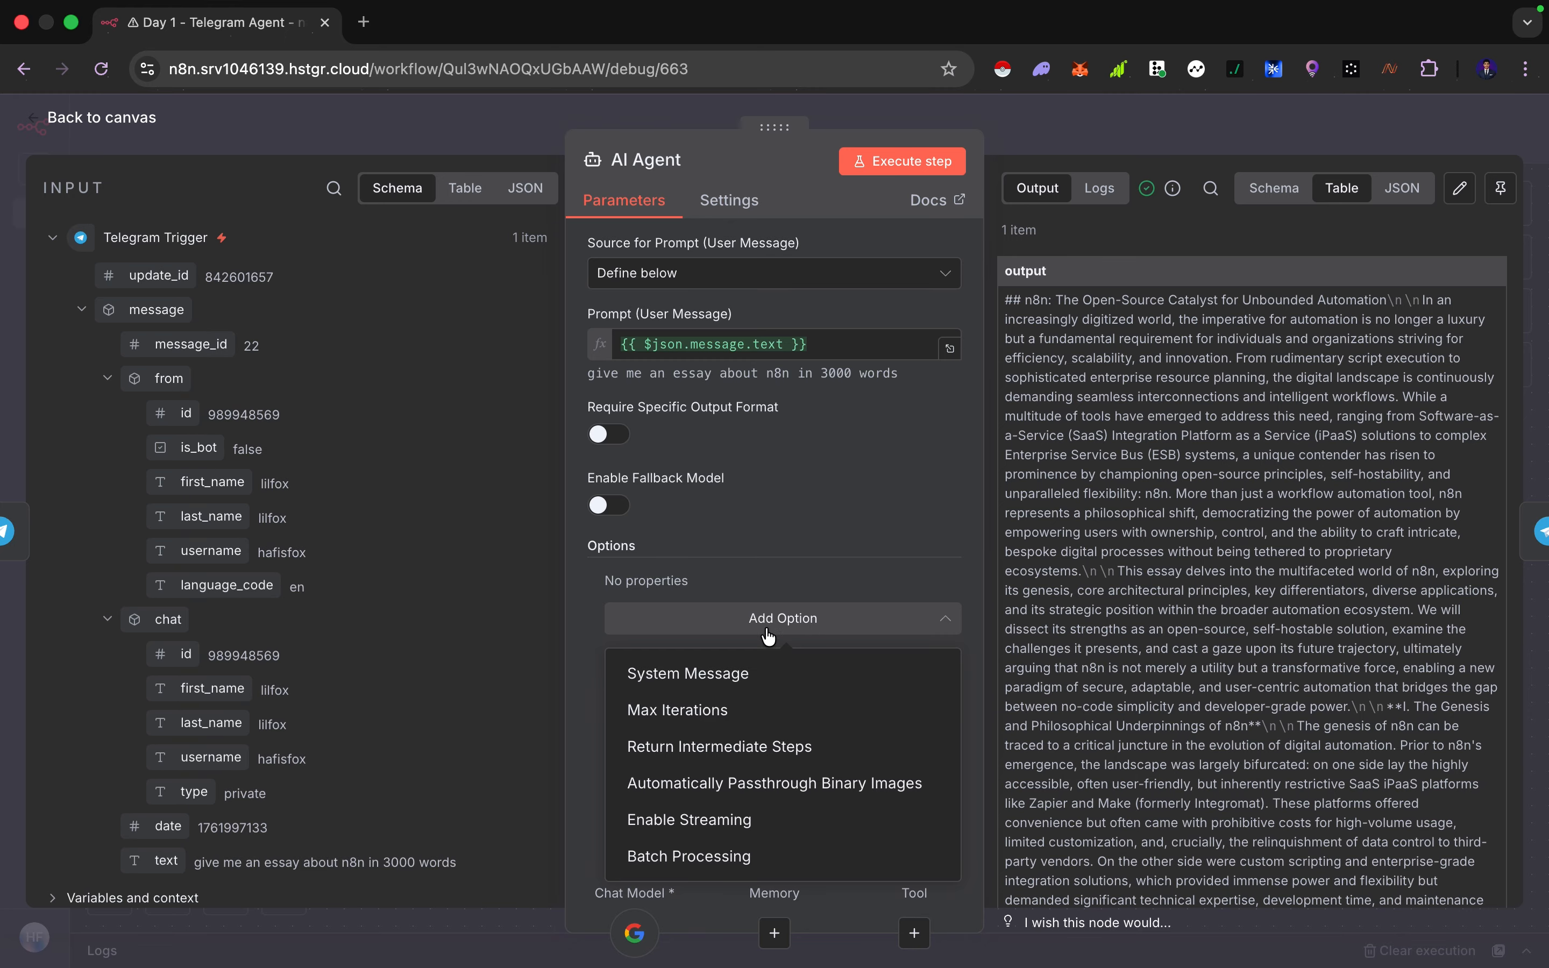
pyautogui.click(736, 670)
pyautogui.click(817, 616)
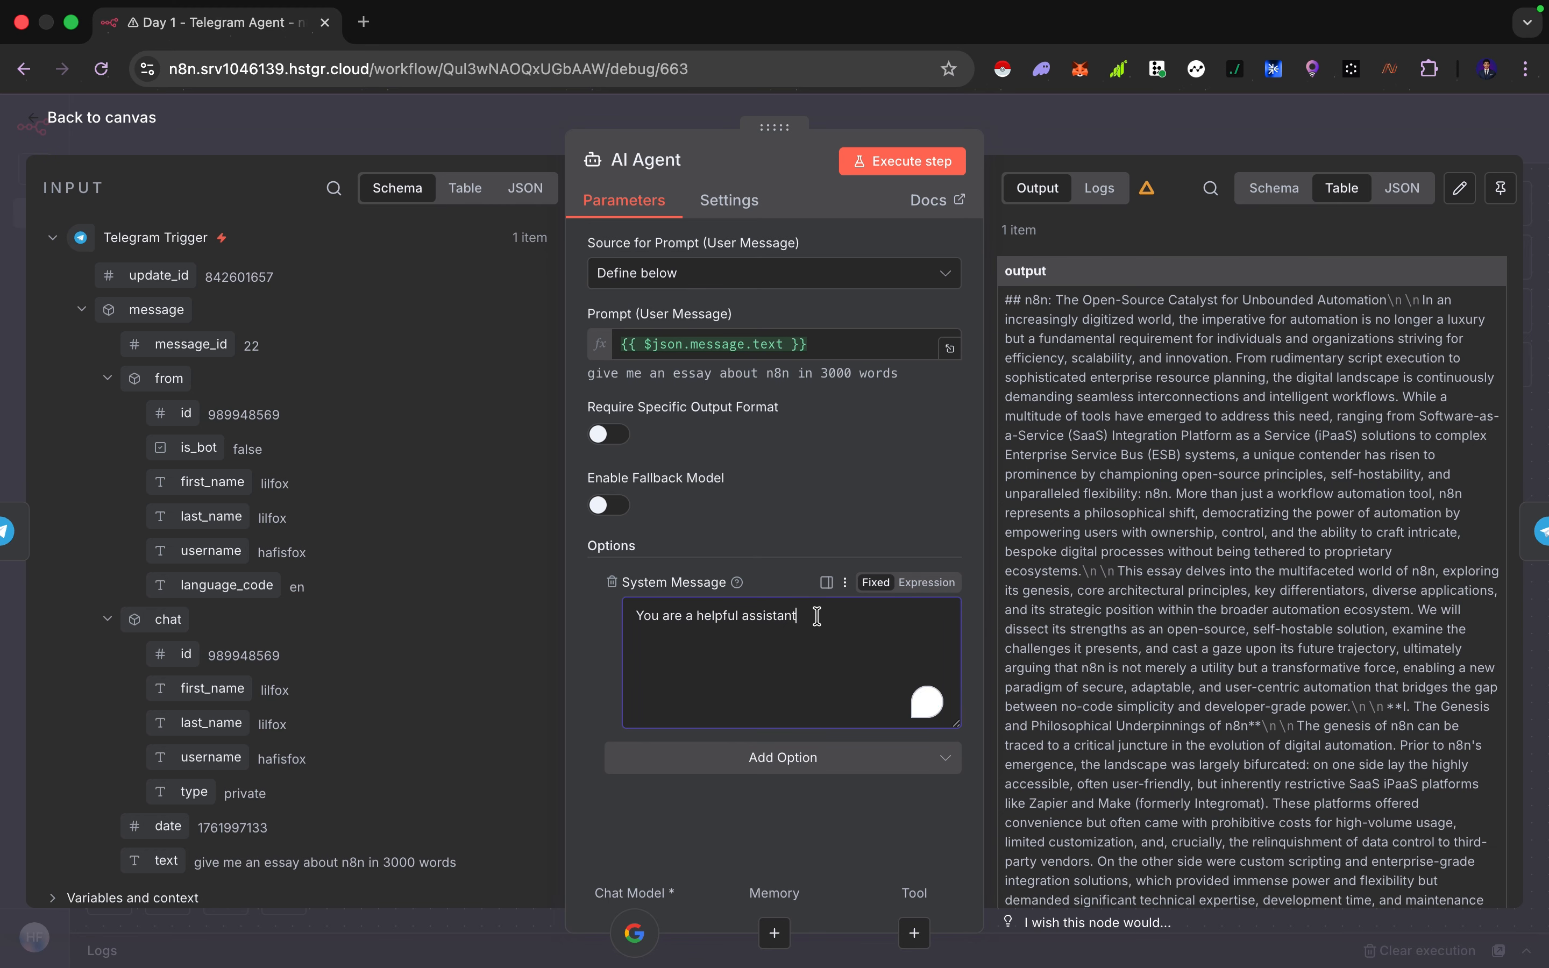
pyautogui.press('super+a')
pyautogui.press('BackSpace')
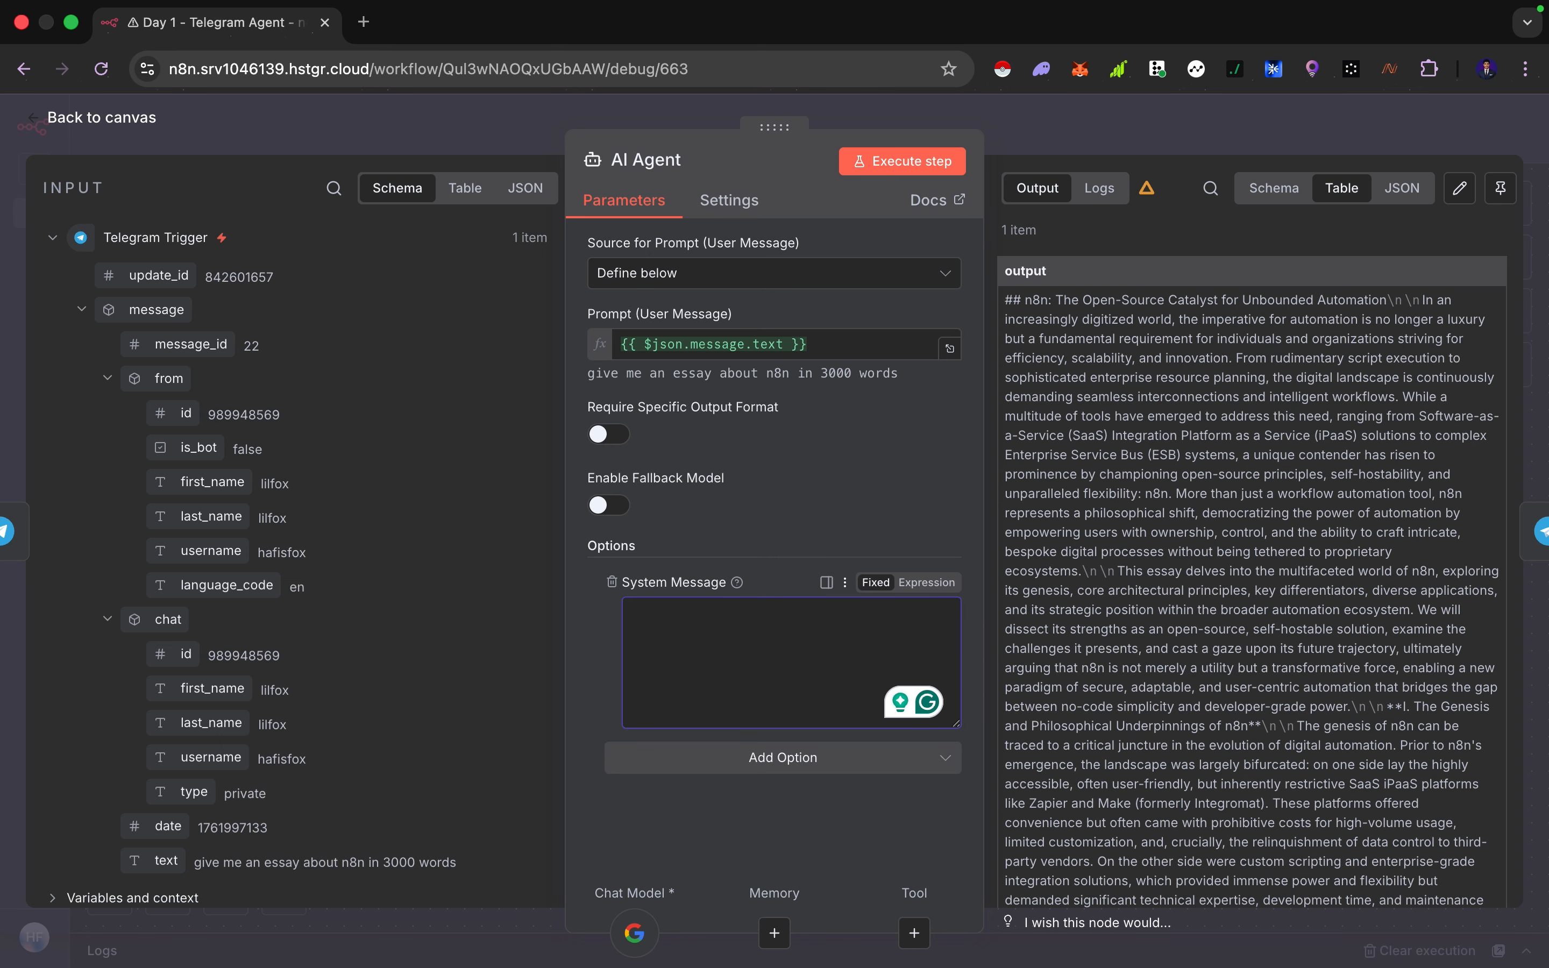
# Set the AI Agent's system message to "always give answers in 3000 characters." and execute only that node.
pyautogui.click(833, 345)
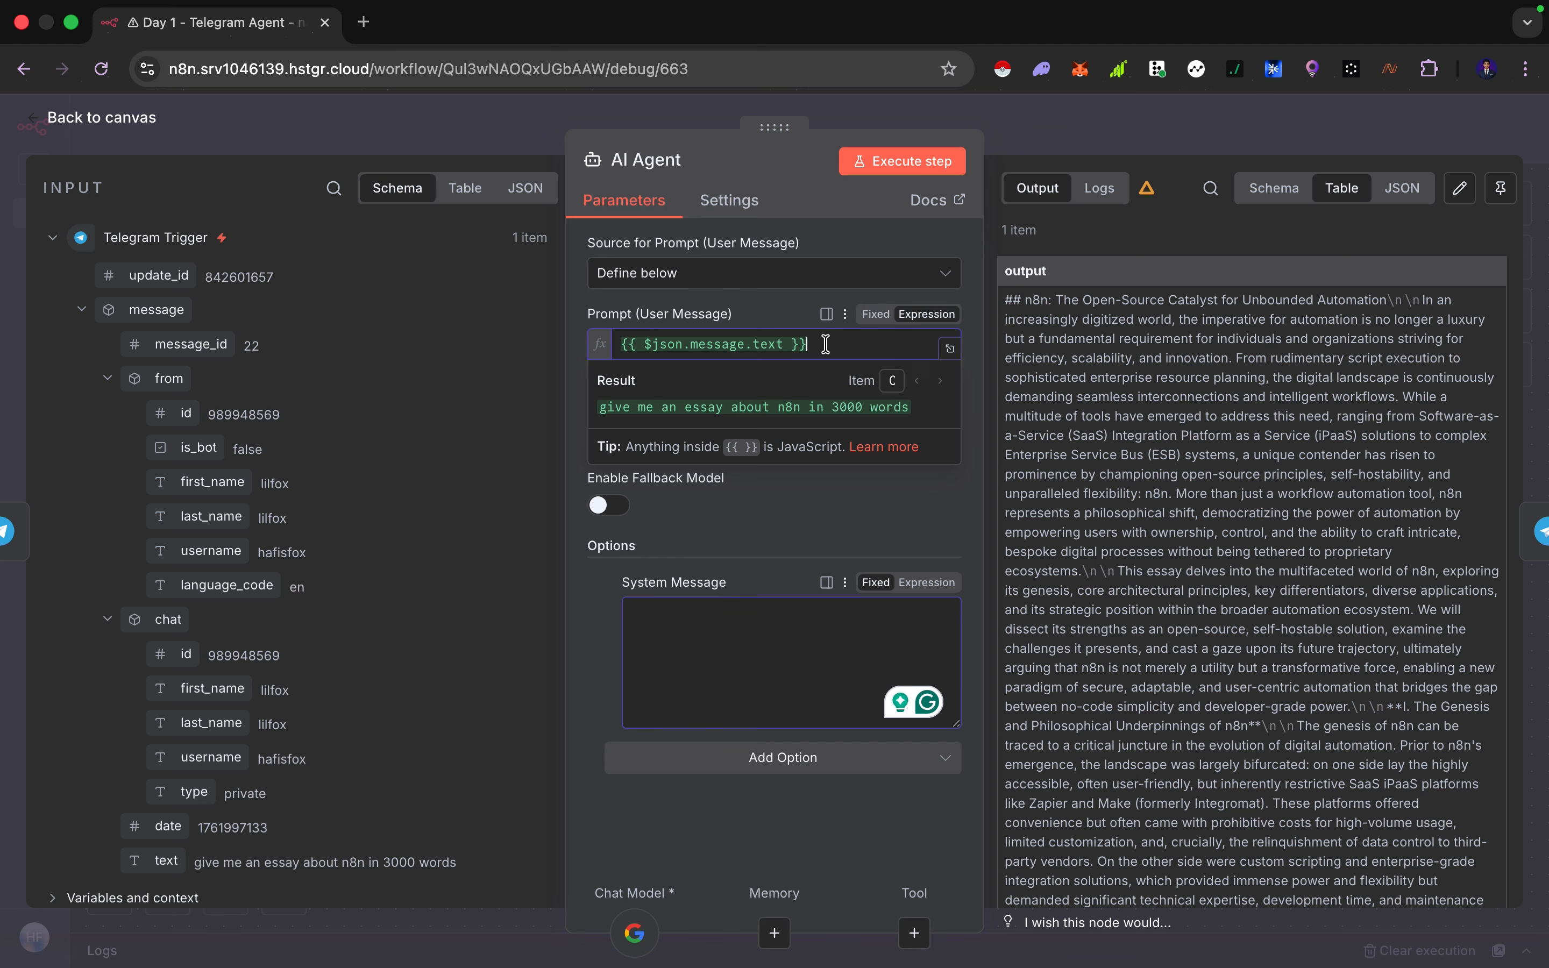
pyautogui.click(747, 623)
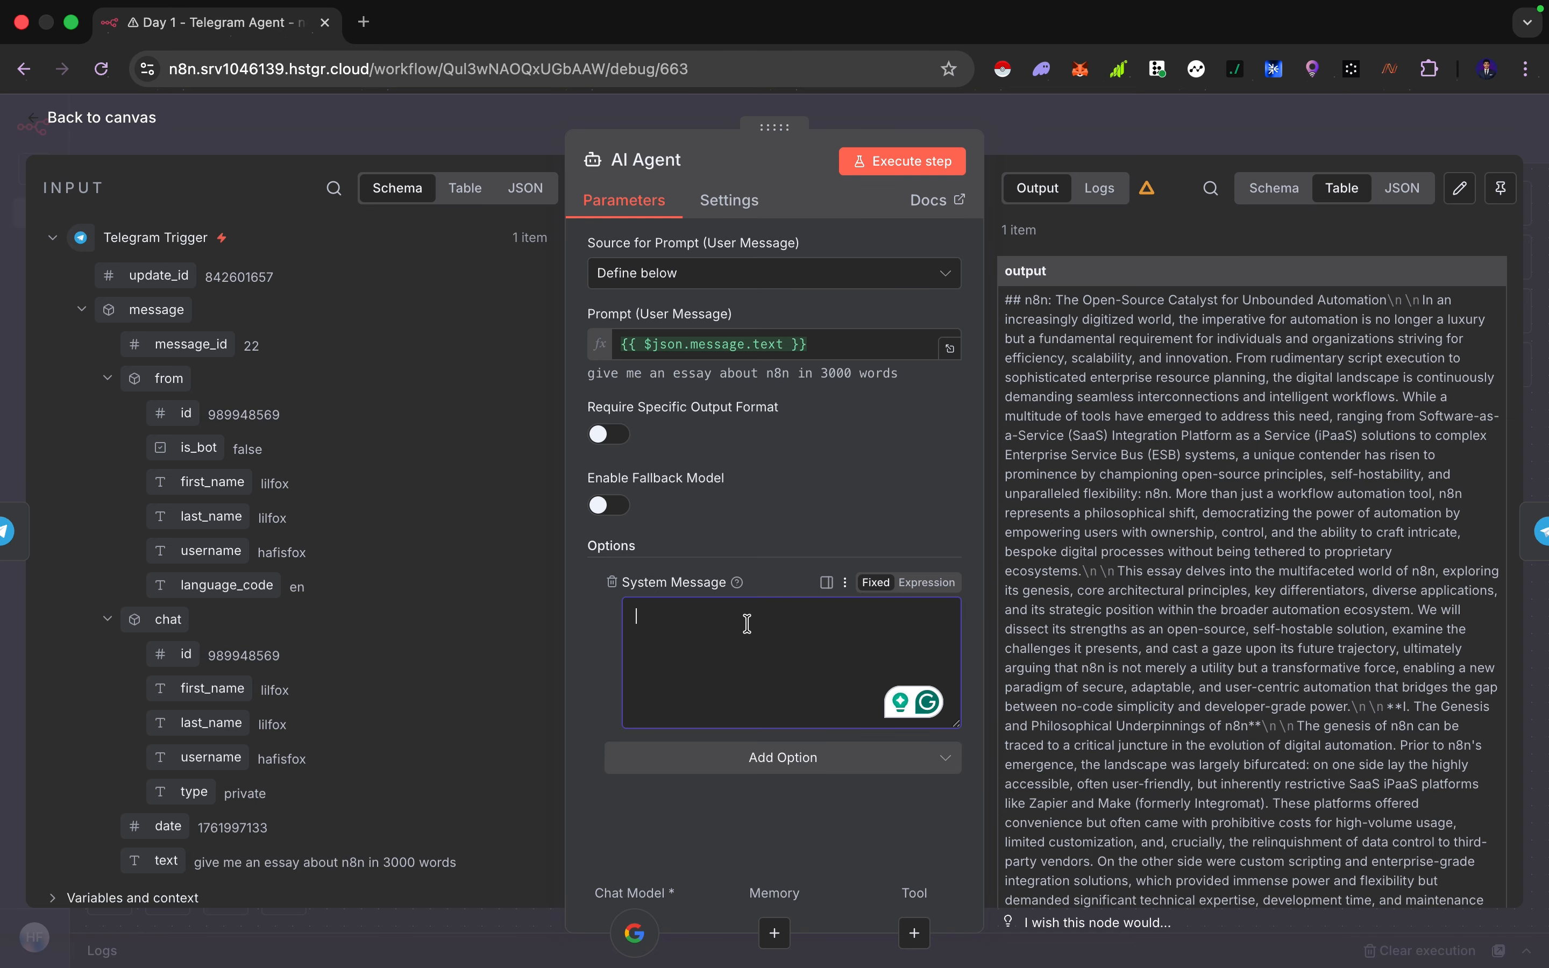
pyautogui.write('lwa')
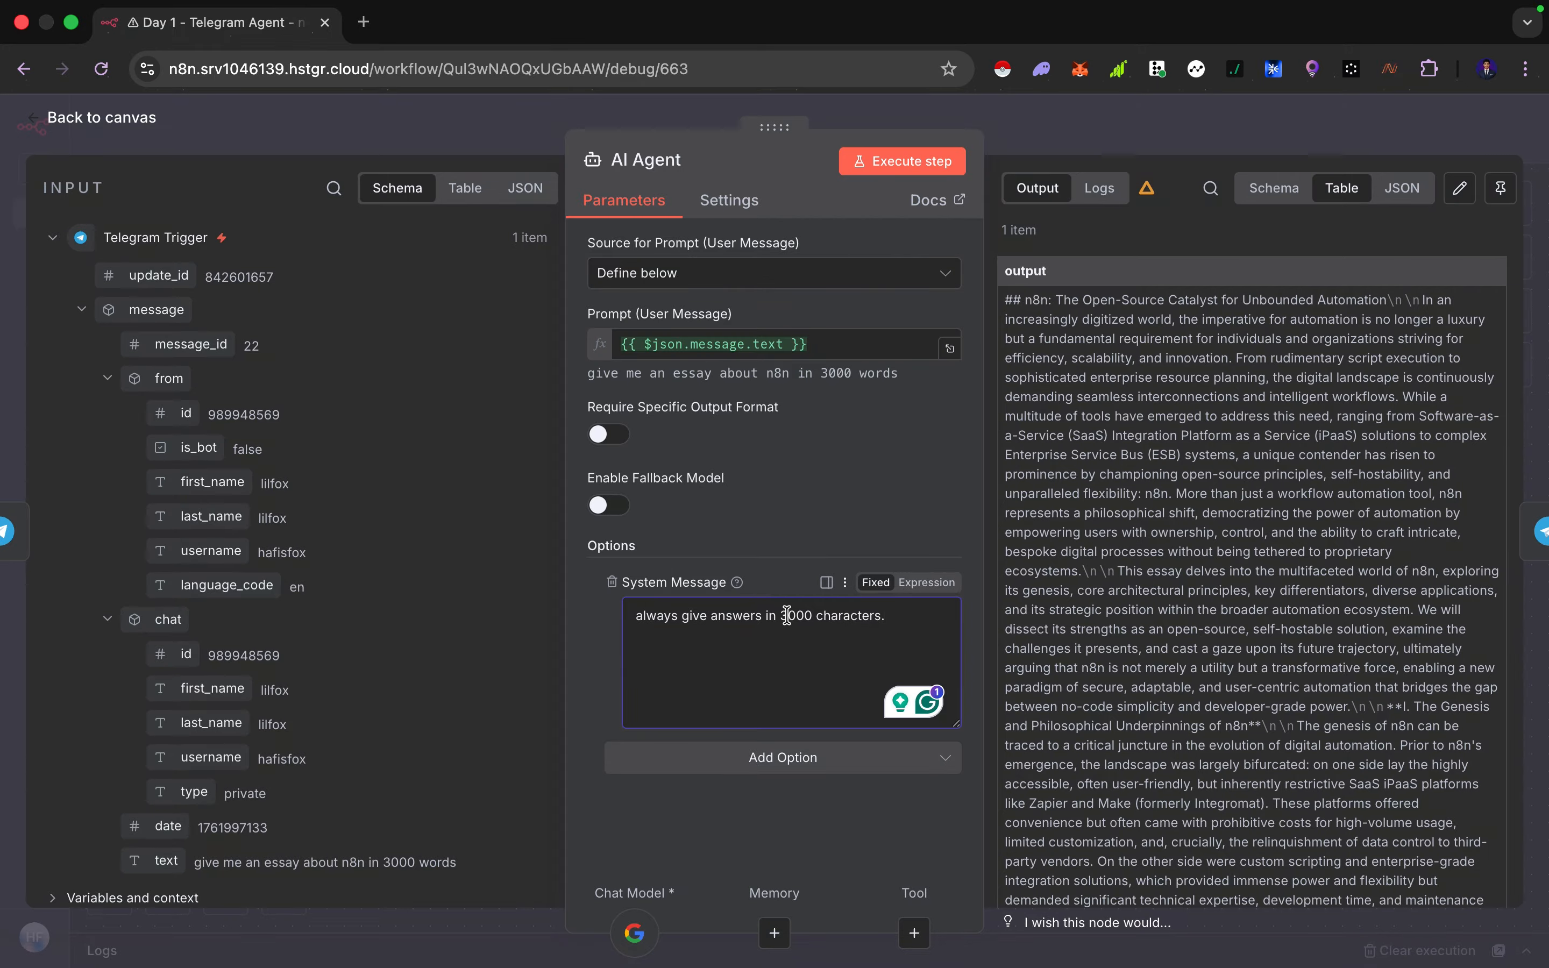
pyautogui.click(911, 162)
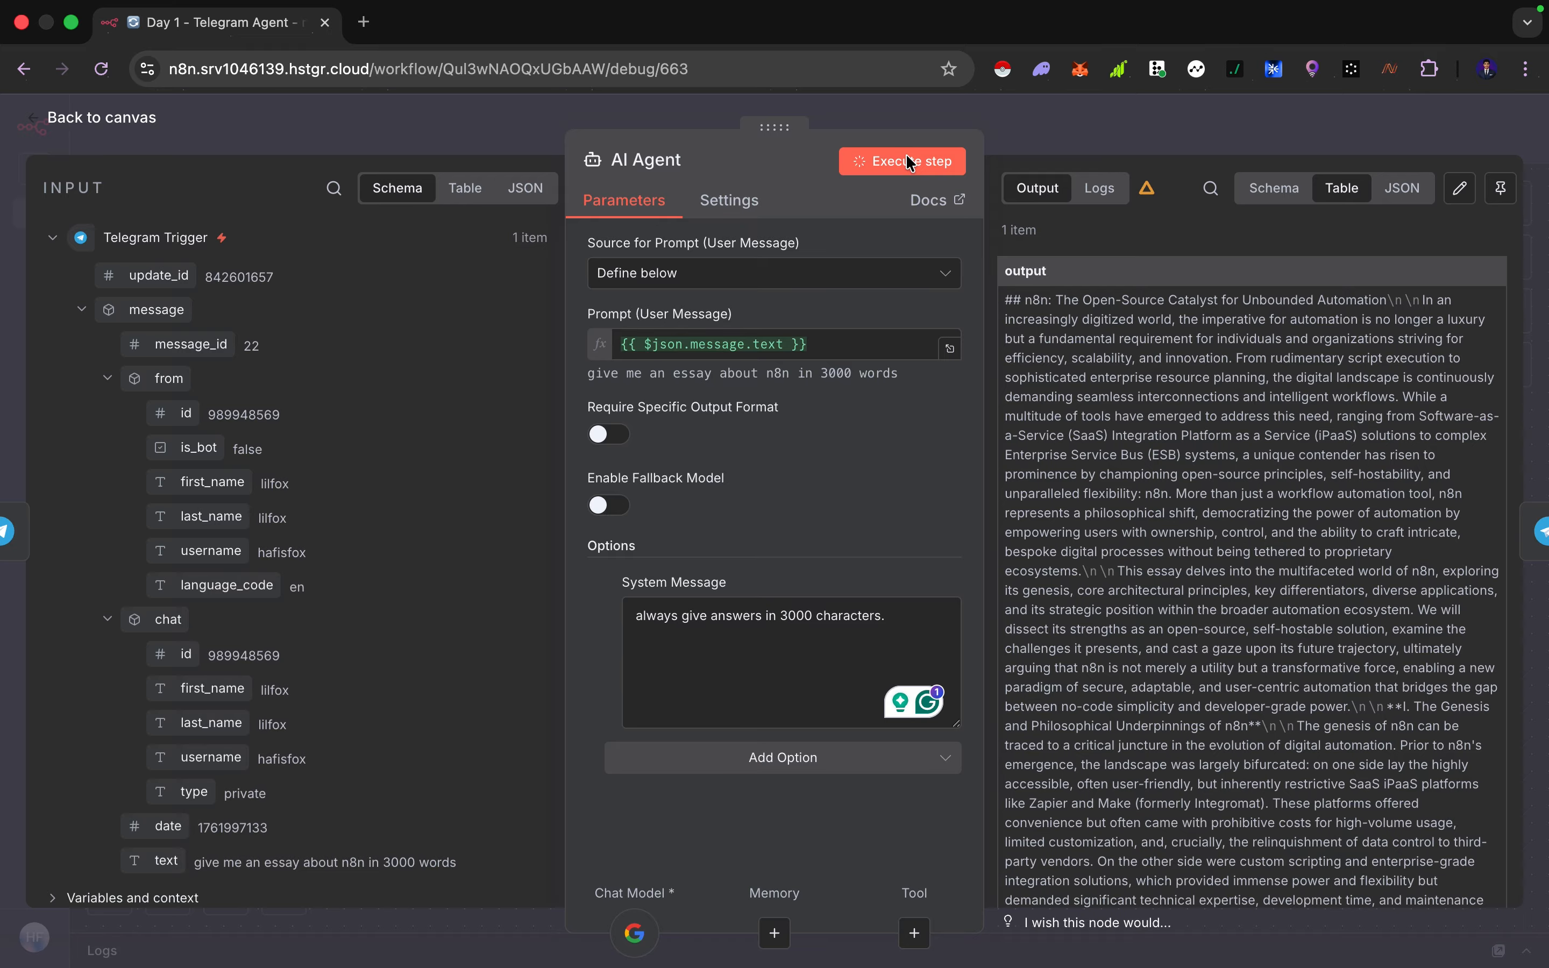
# Review the AI Agent's regenerated output and the result of the Send a text message node.
pyautogui.press('Escape')
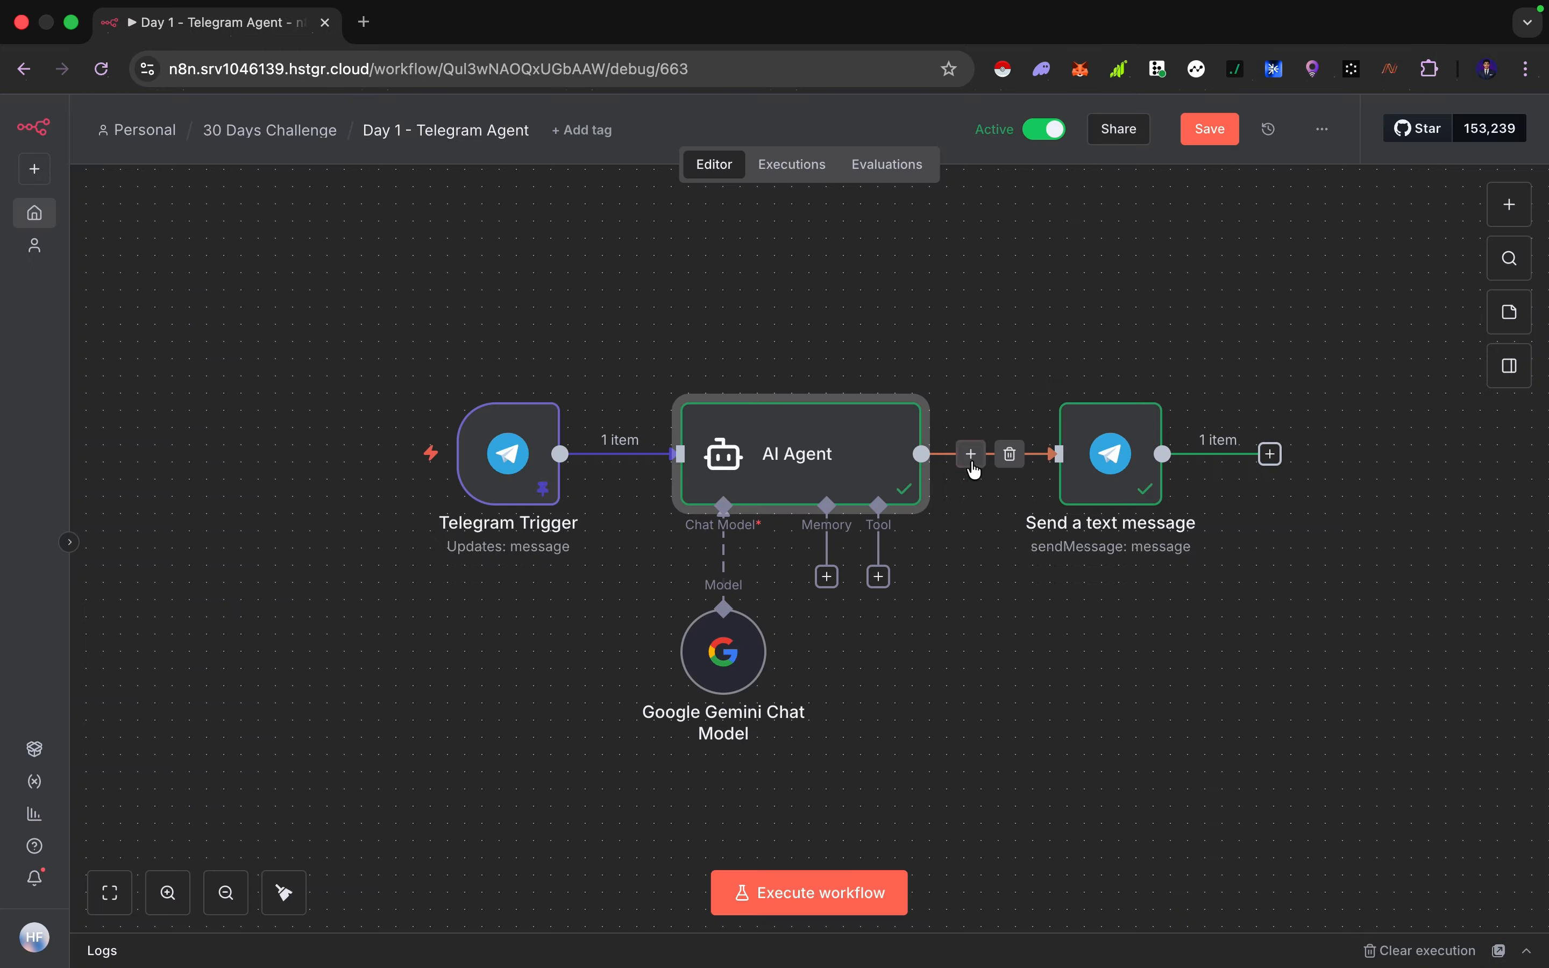
pyautogui.doubleClick(818, 449)
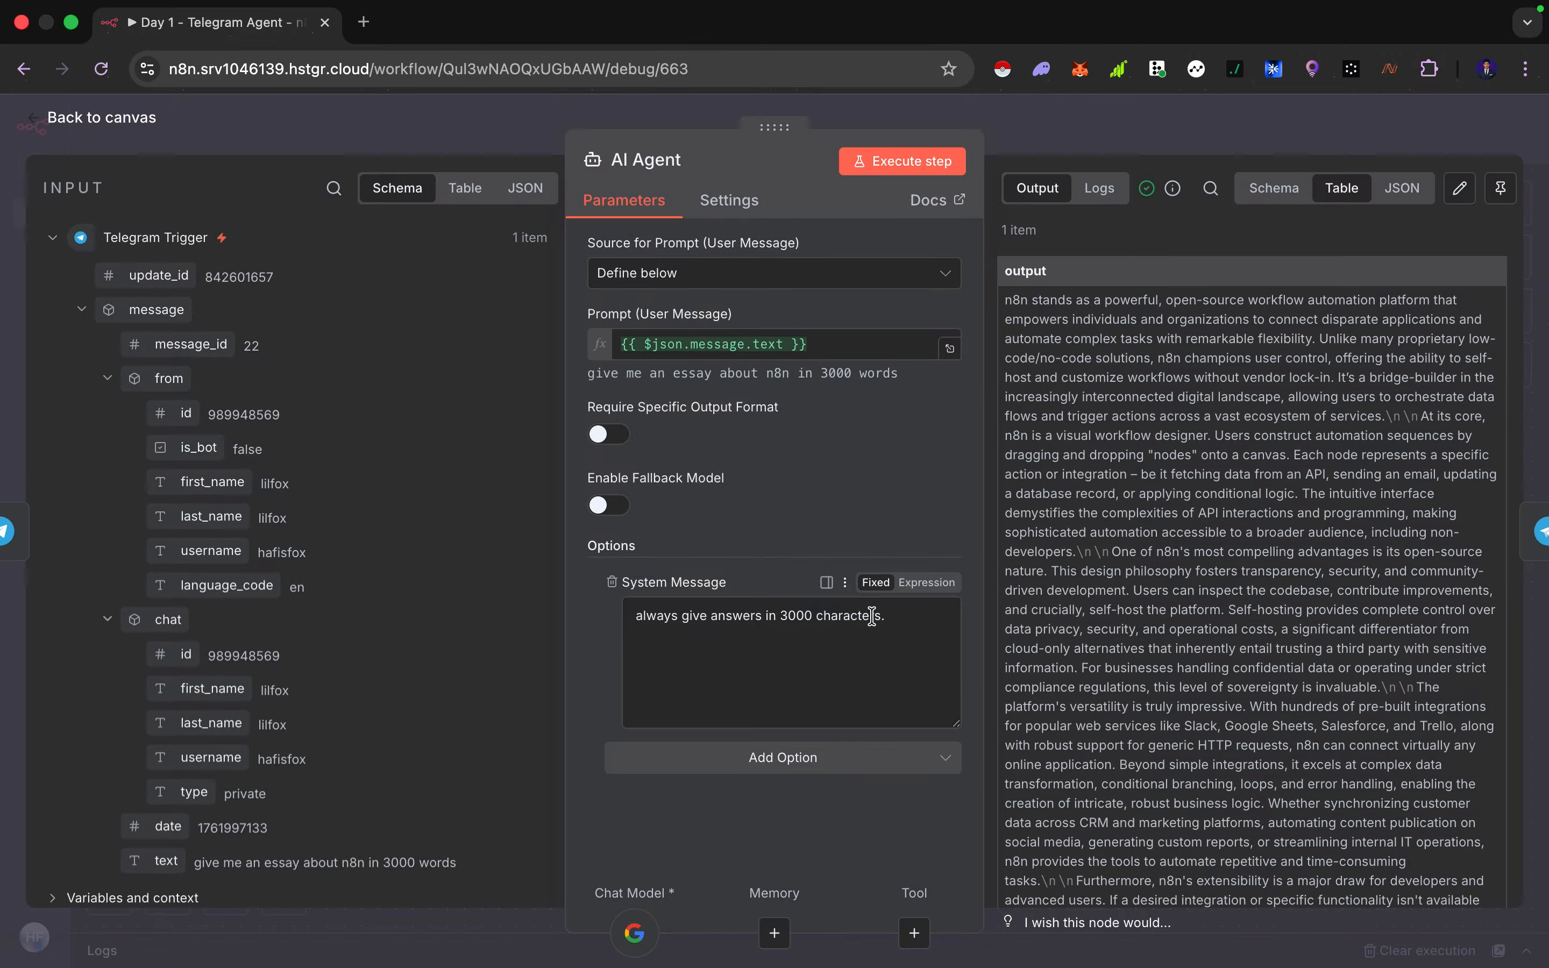
pyautogui.scroll(-10, 1072, 456)
pyautogui.scroll(10, 1082, 461)
pyautogui.press('Escape')
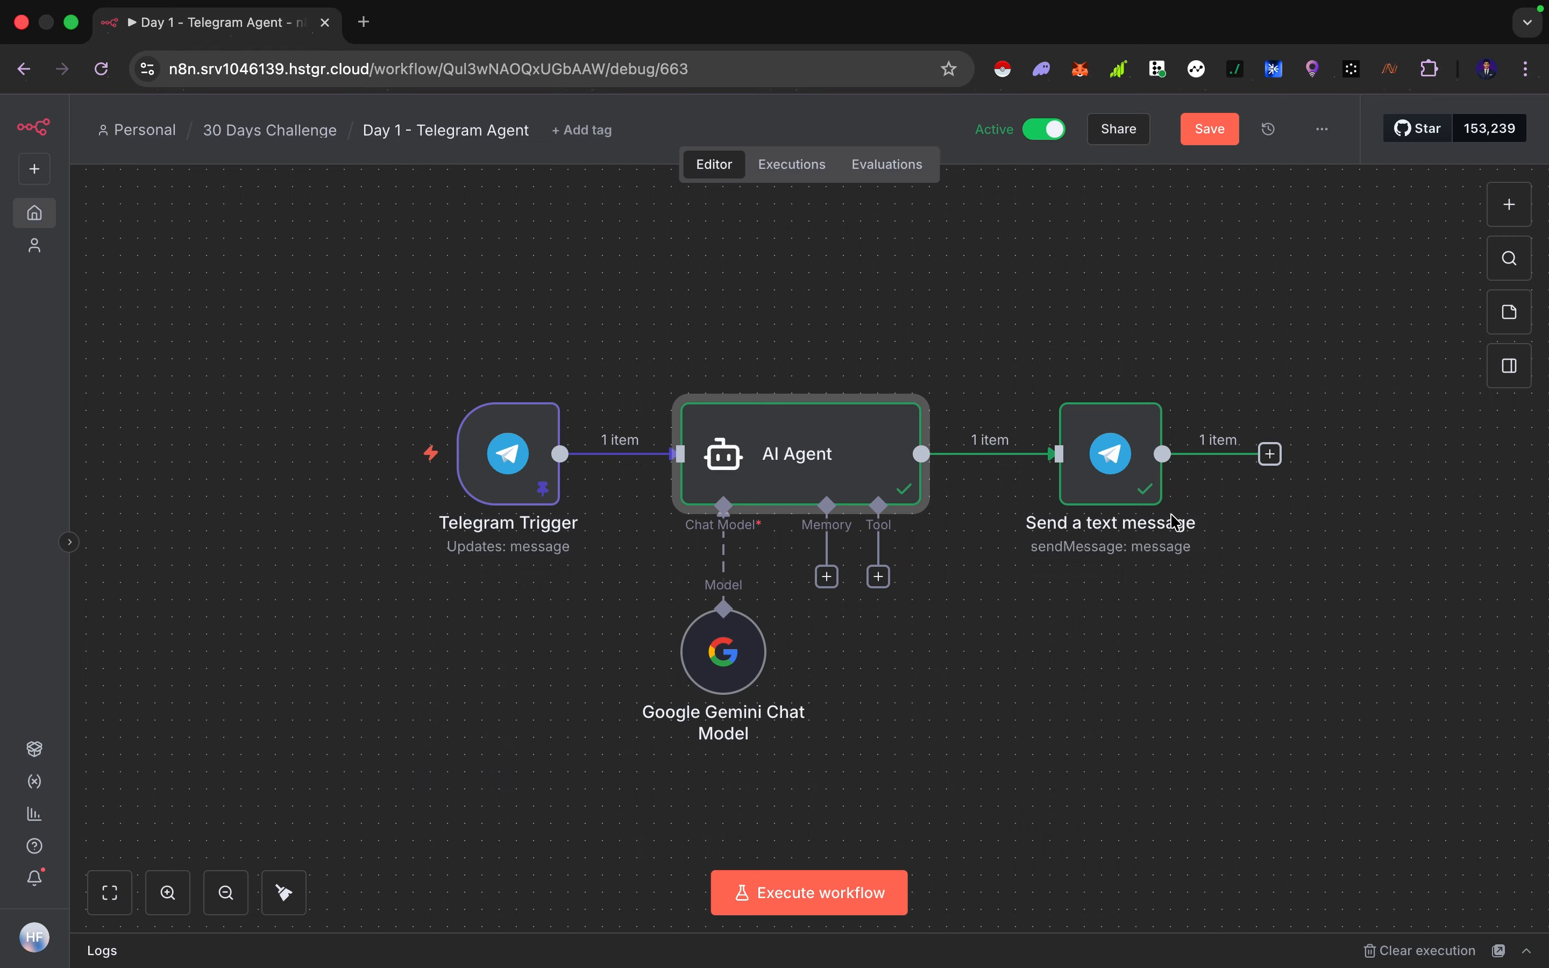
pyautogui.doubleClick(1104, 490)
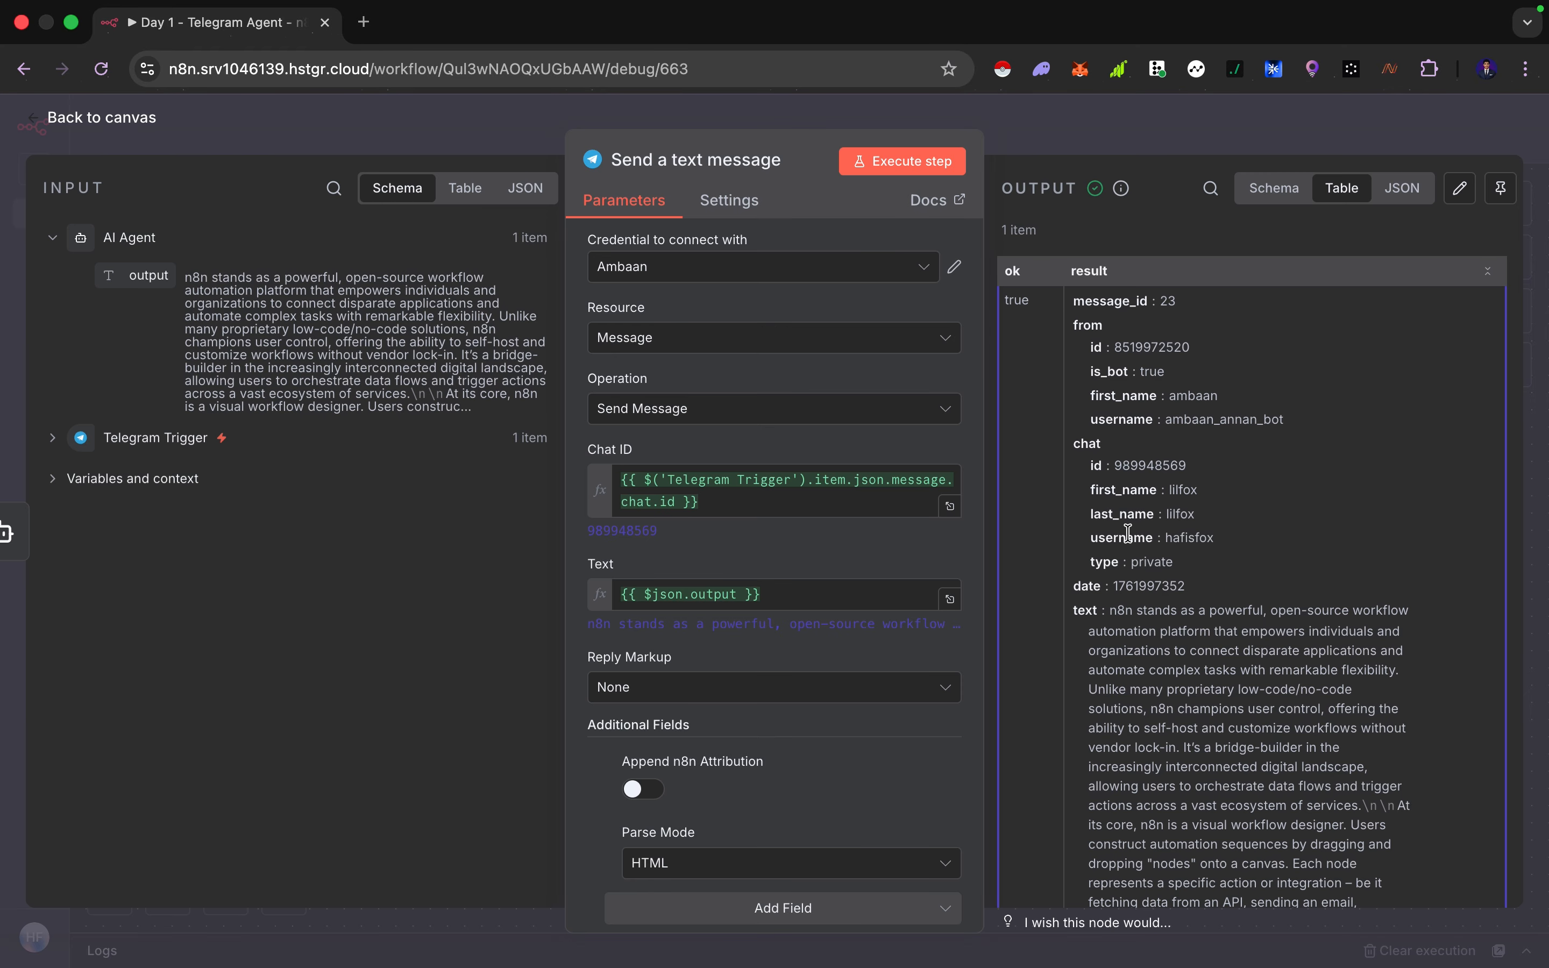
pyautogui.press('Escape')
# Switch to Telegram and compare the bot's essay reply with the 3000-word request, then return to the workflow.
pyautogui.press('super+Tab')
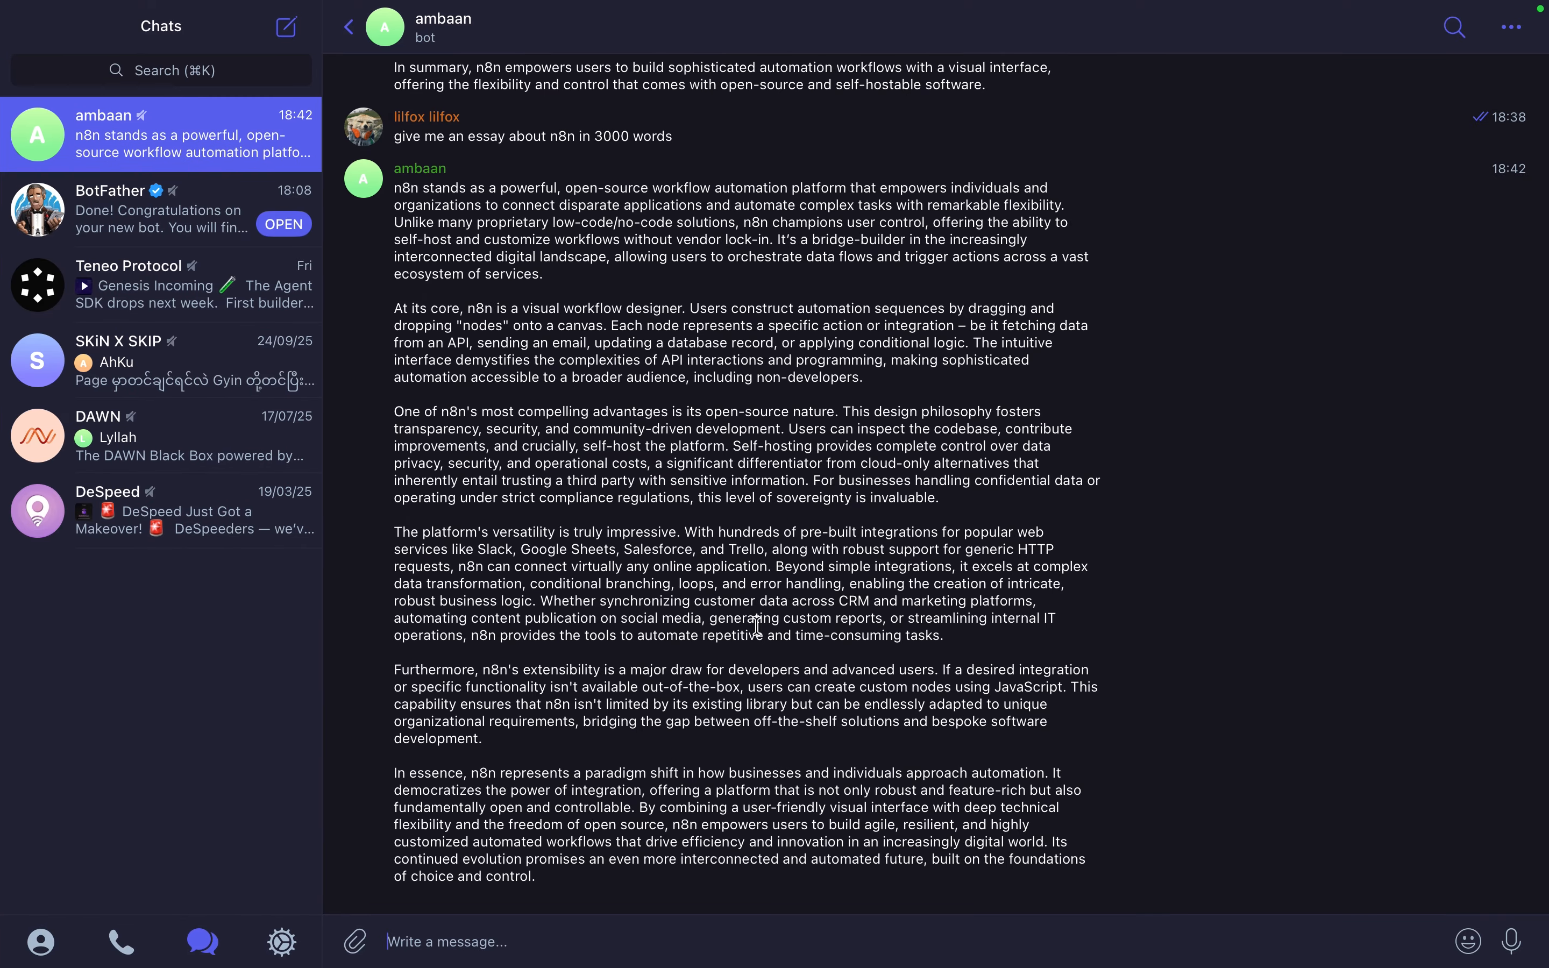
pyautogui.moveTo(603, 137); pyautogui.dragTo(671, 137)
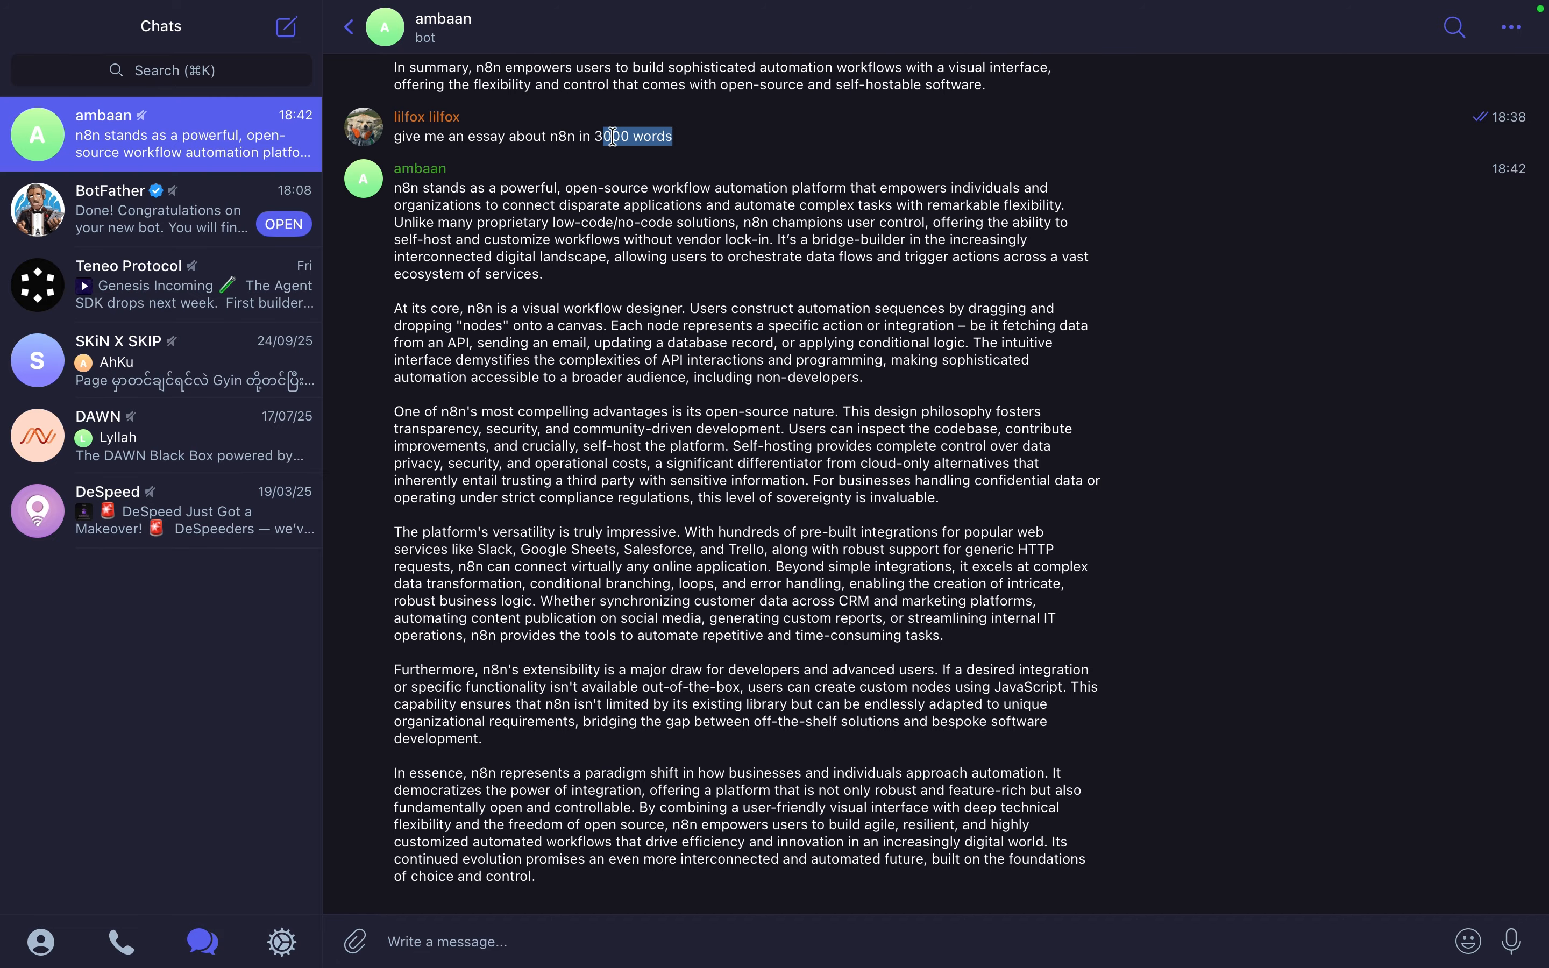
pyautogui.click(603, 135)
pyautogui.scroll(-2, 773, 504)
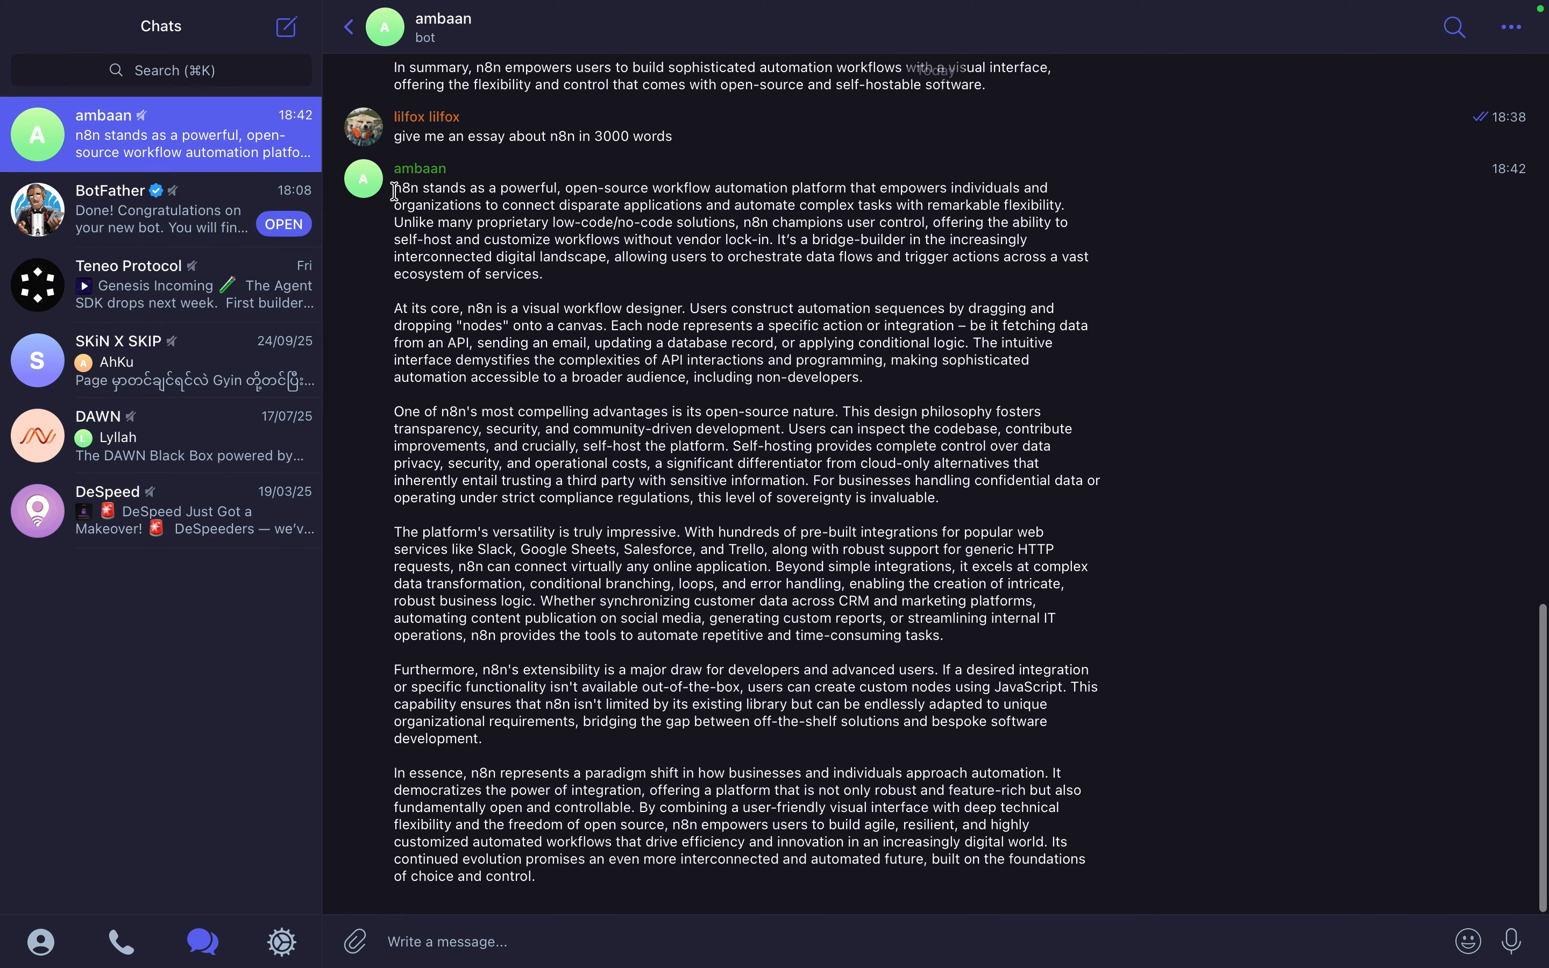
pyautogui.moveTo(394, 187); pyautogui.dragTo(644, 838)
pyautogui.click(570, 885)
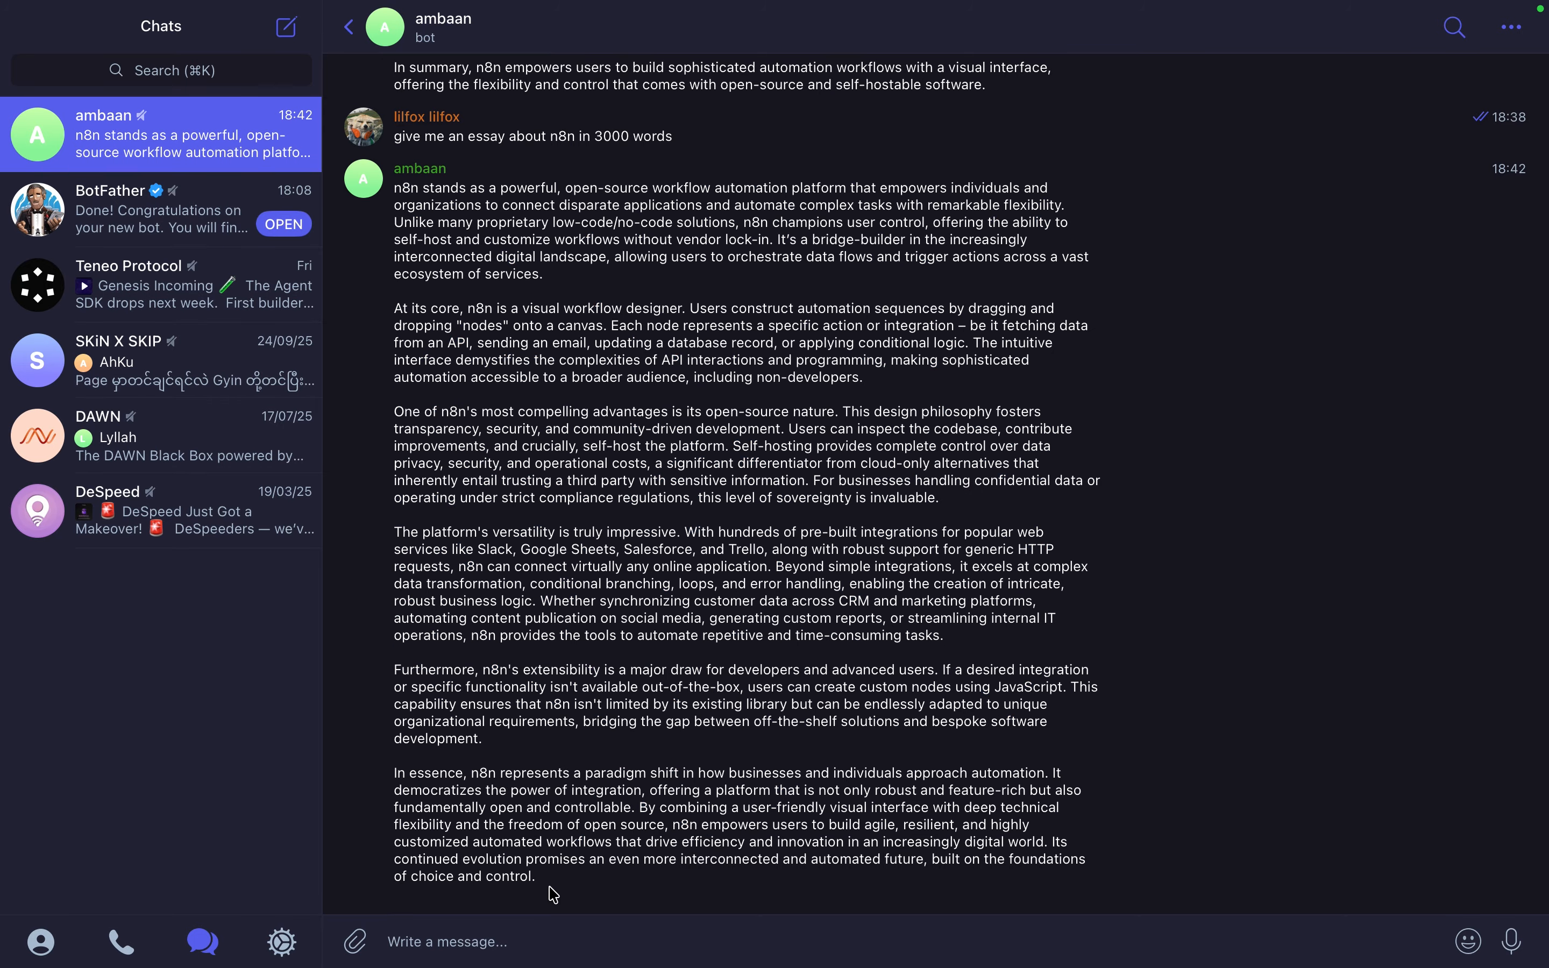
pyautogui.moveTo(549, 888); pyautogui.dragTo(395, 191)
pyautogui.click(395, 190)
pyautogui.hotkey('ctrl', 'Left')
# Unpin the Telegram Trigger's data and save the workflow.
pyautogui.click(1241, 115)
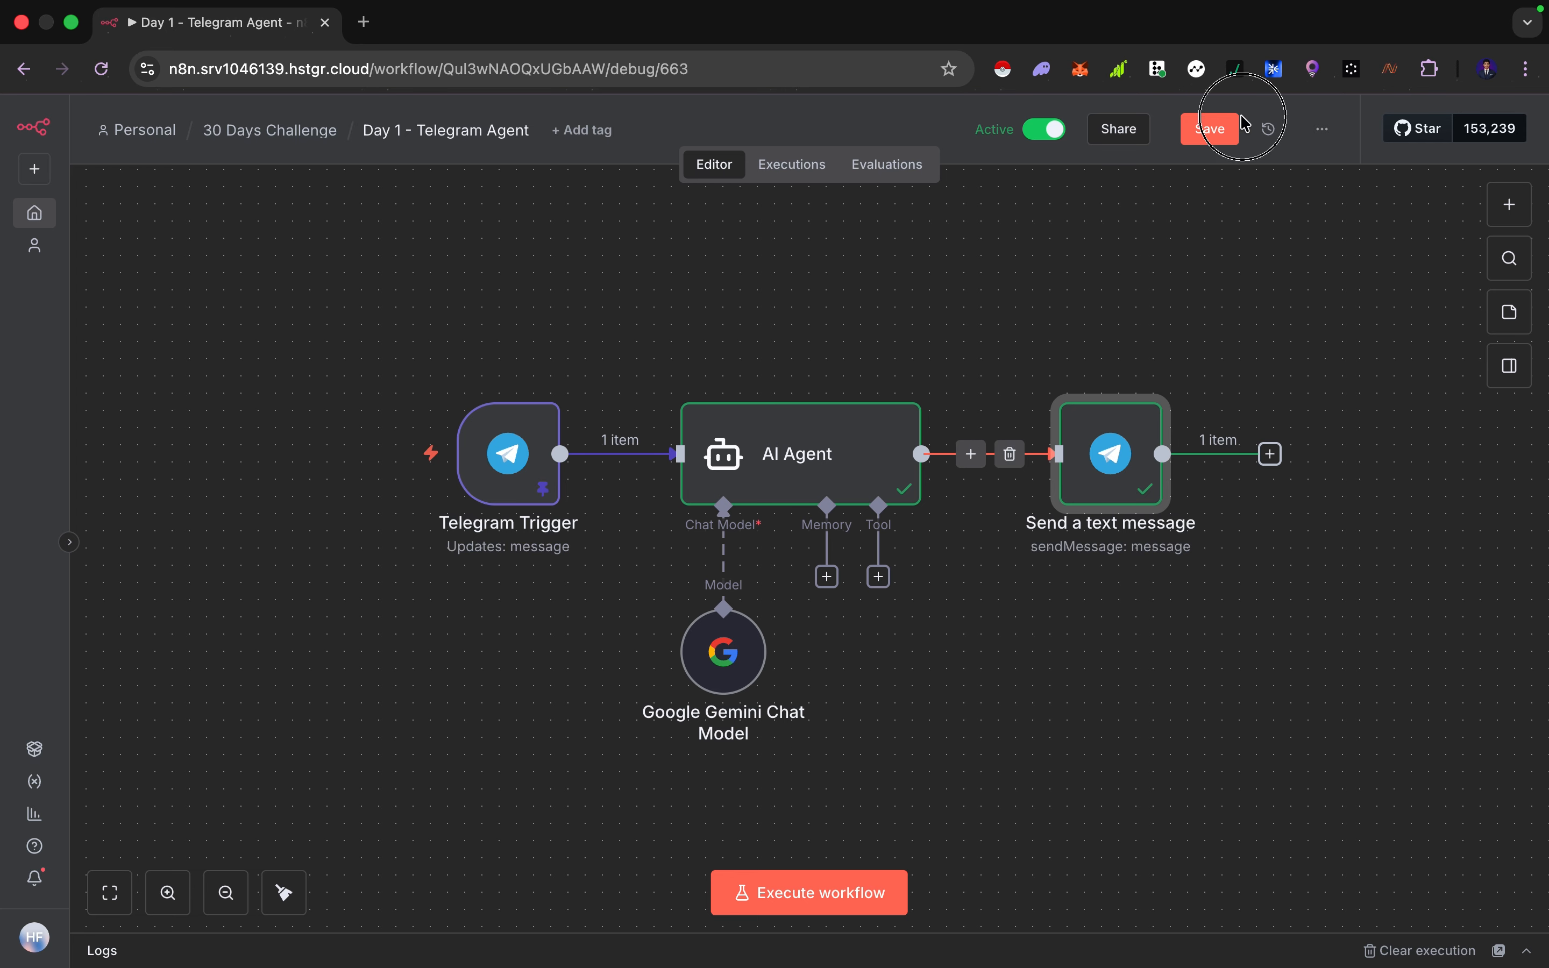
pyautogui.click(510, 445)
pyautogui.press('p')
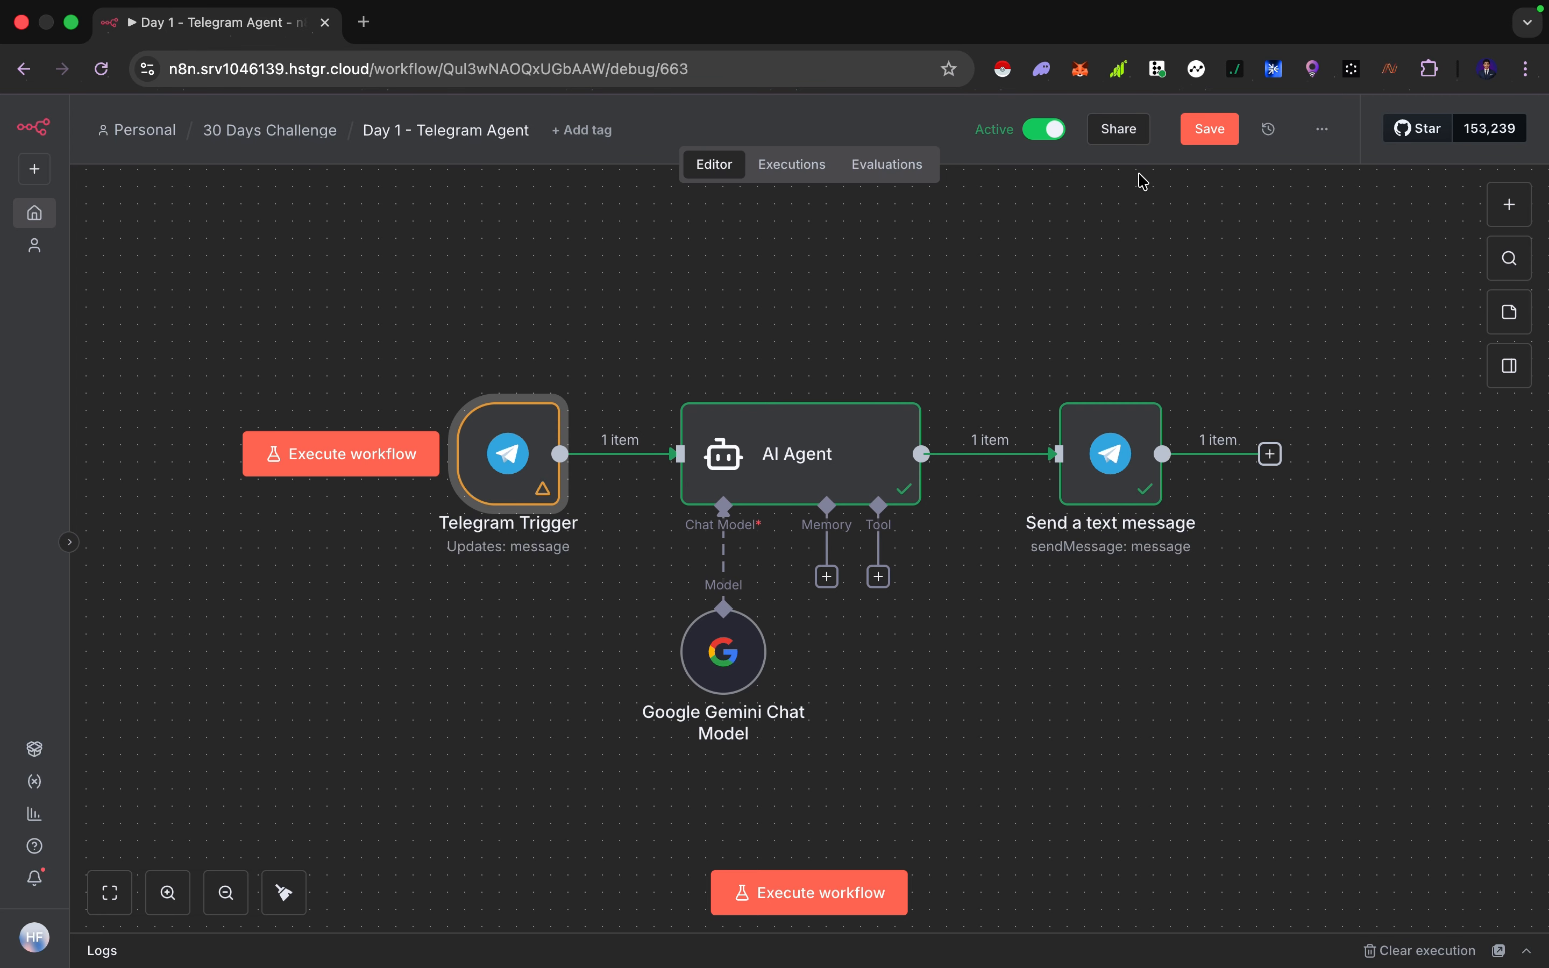
pyautogui.click(1229, 131)
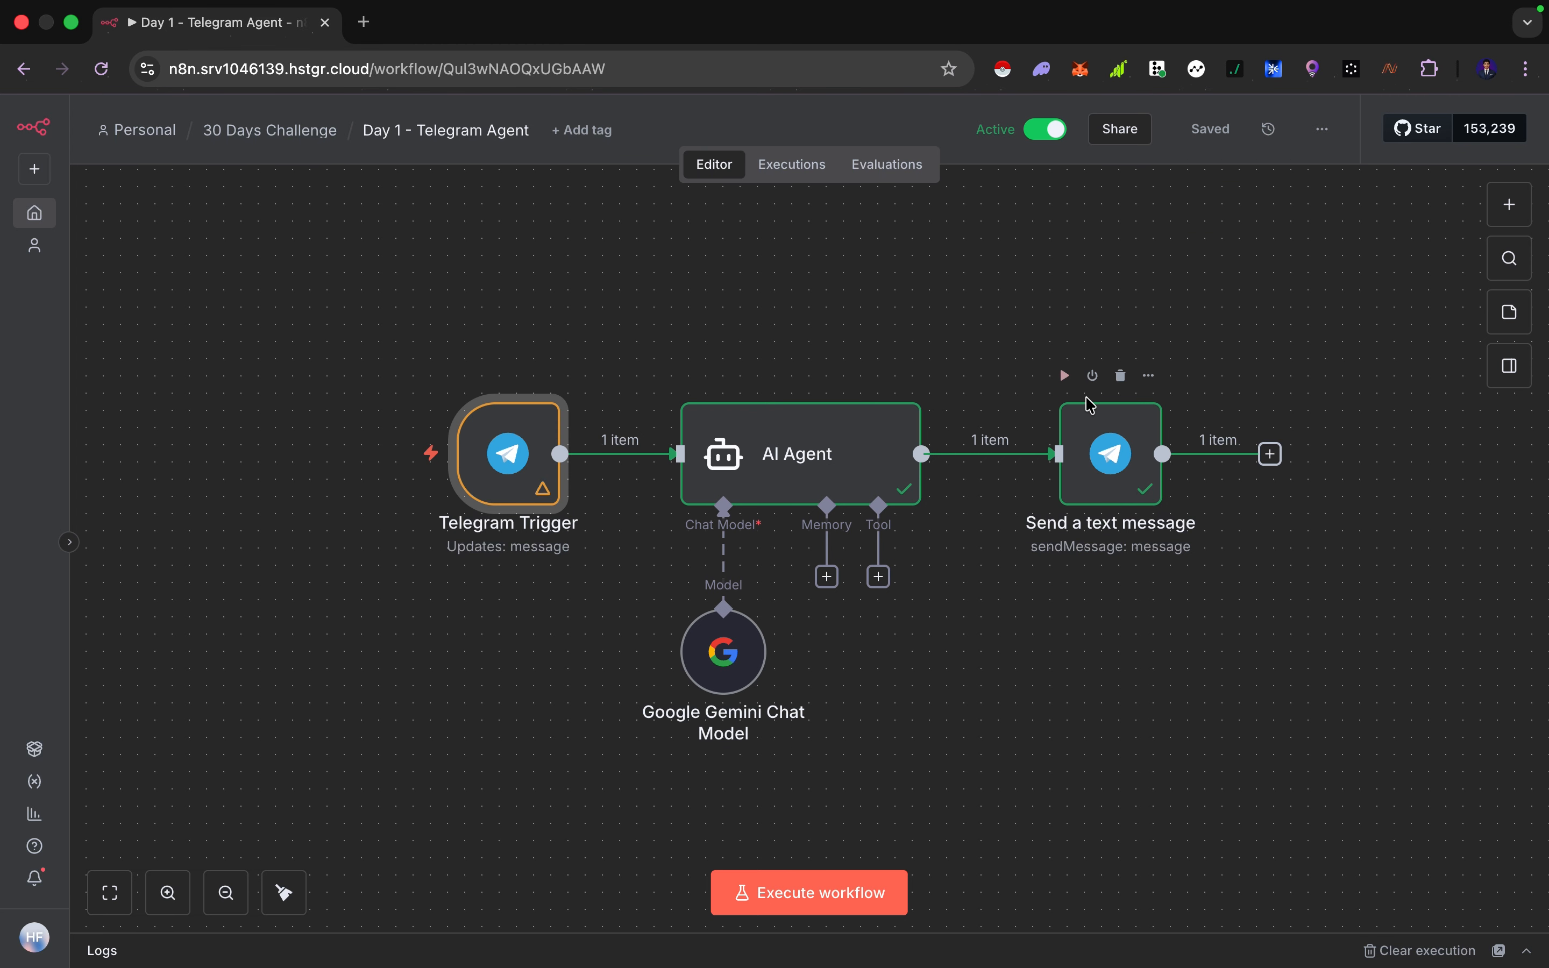
# Read through the full output of the Send a text message node.
pyautogui.click(1102, 445)
pyautogui.doubleClick(1101, 445)
pyautogui.scroll(-10, 1143, 582)
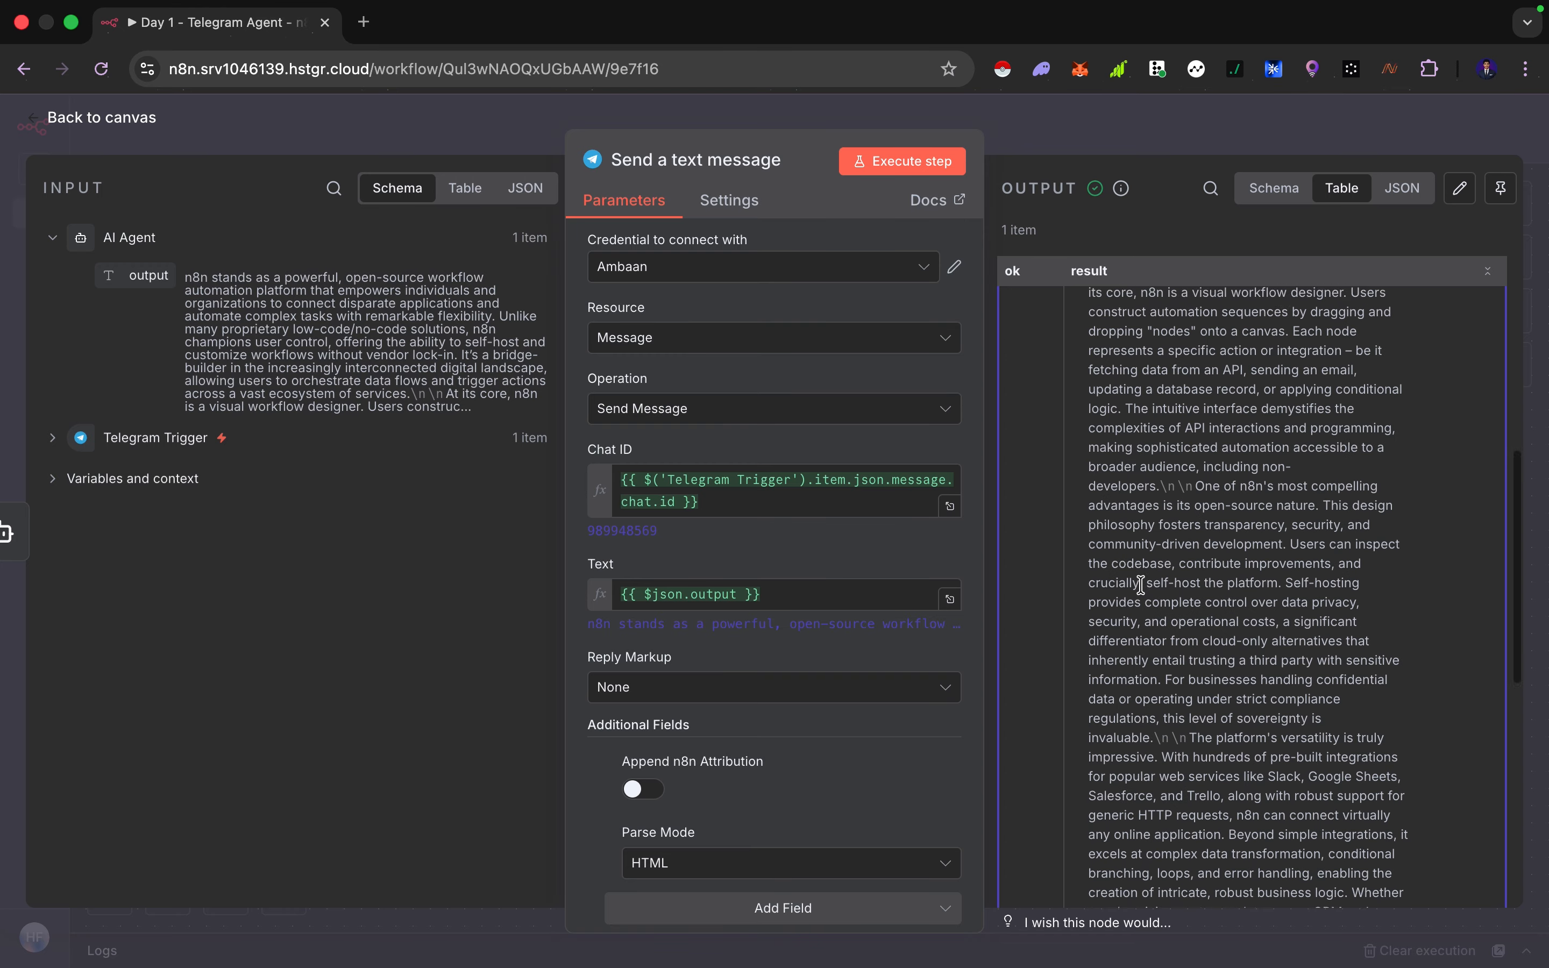
pyautogui.scroll(10, 1146, 590)
pyautogui.press('Escape')
pyautogui.click(944, 406)
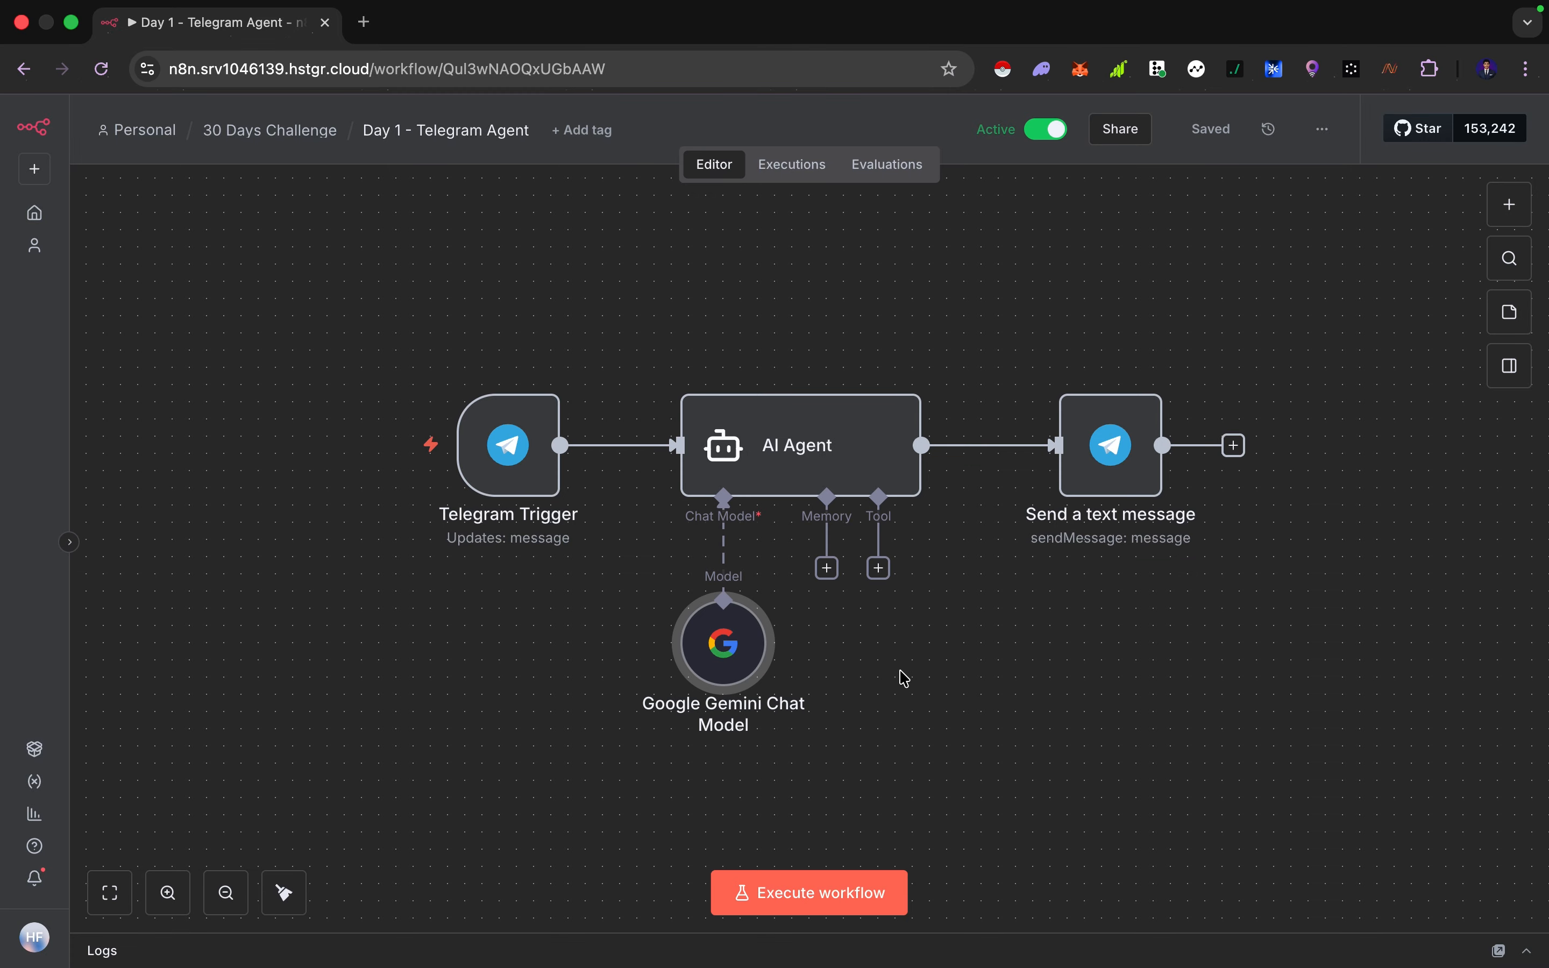
# Send the bot the Telegram message "your name is Ambaan, remember that".
pyautogui.hotkey('ctrl', 'Right')
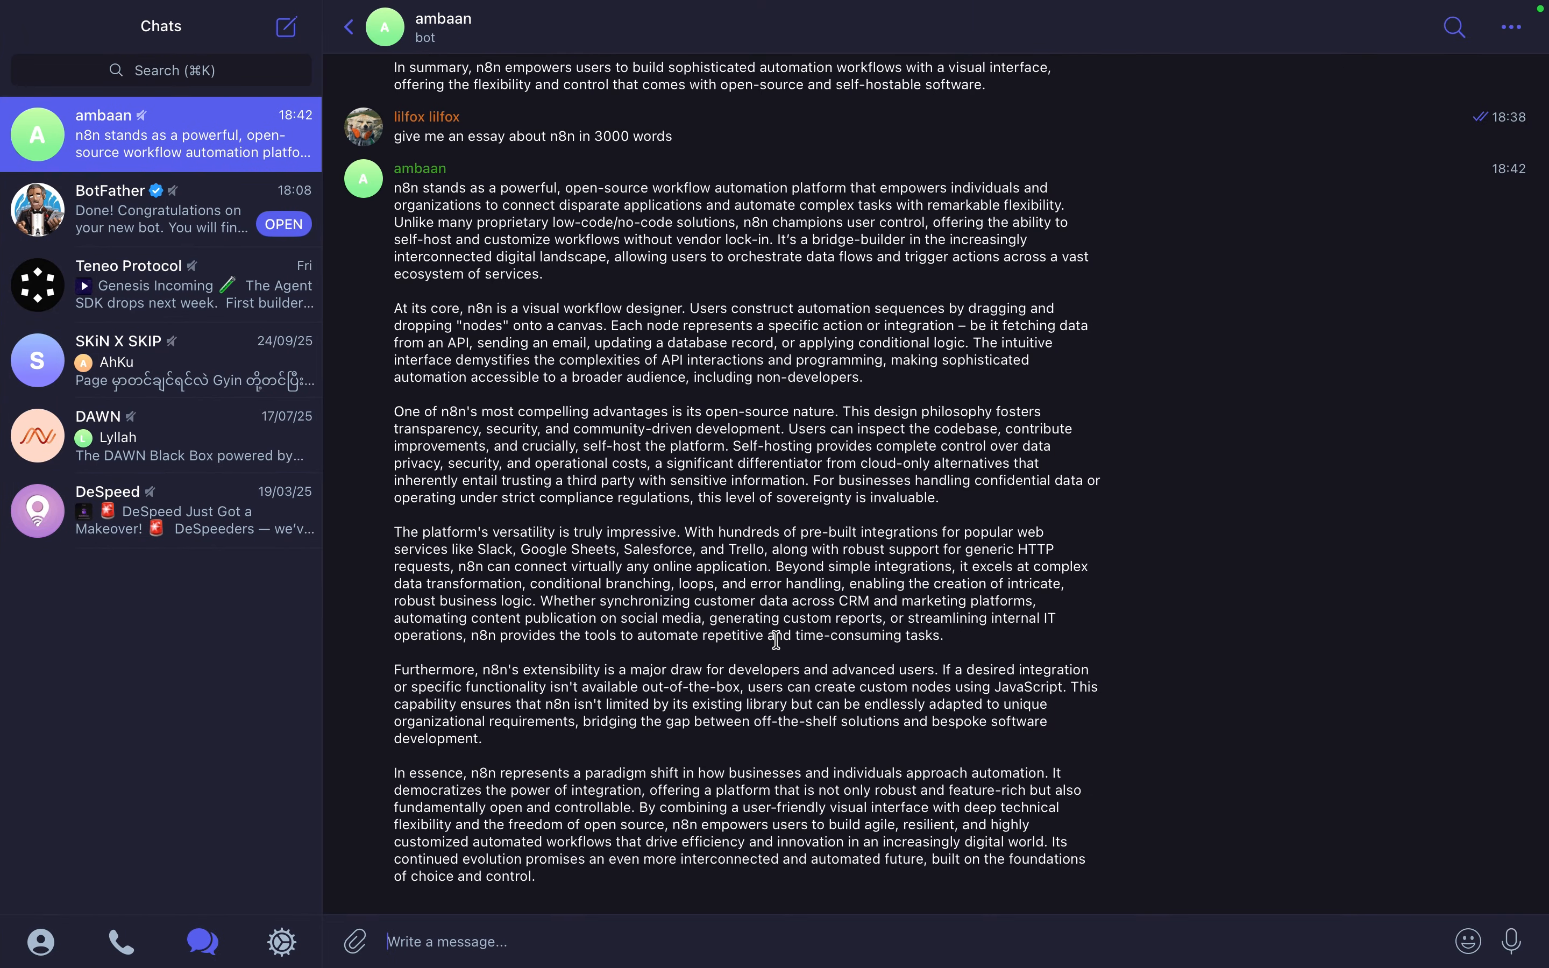
pyautogui.scroll(10, 777, 640)
pyautogui.scroll(-10, 643, 871)
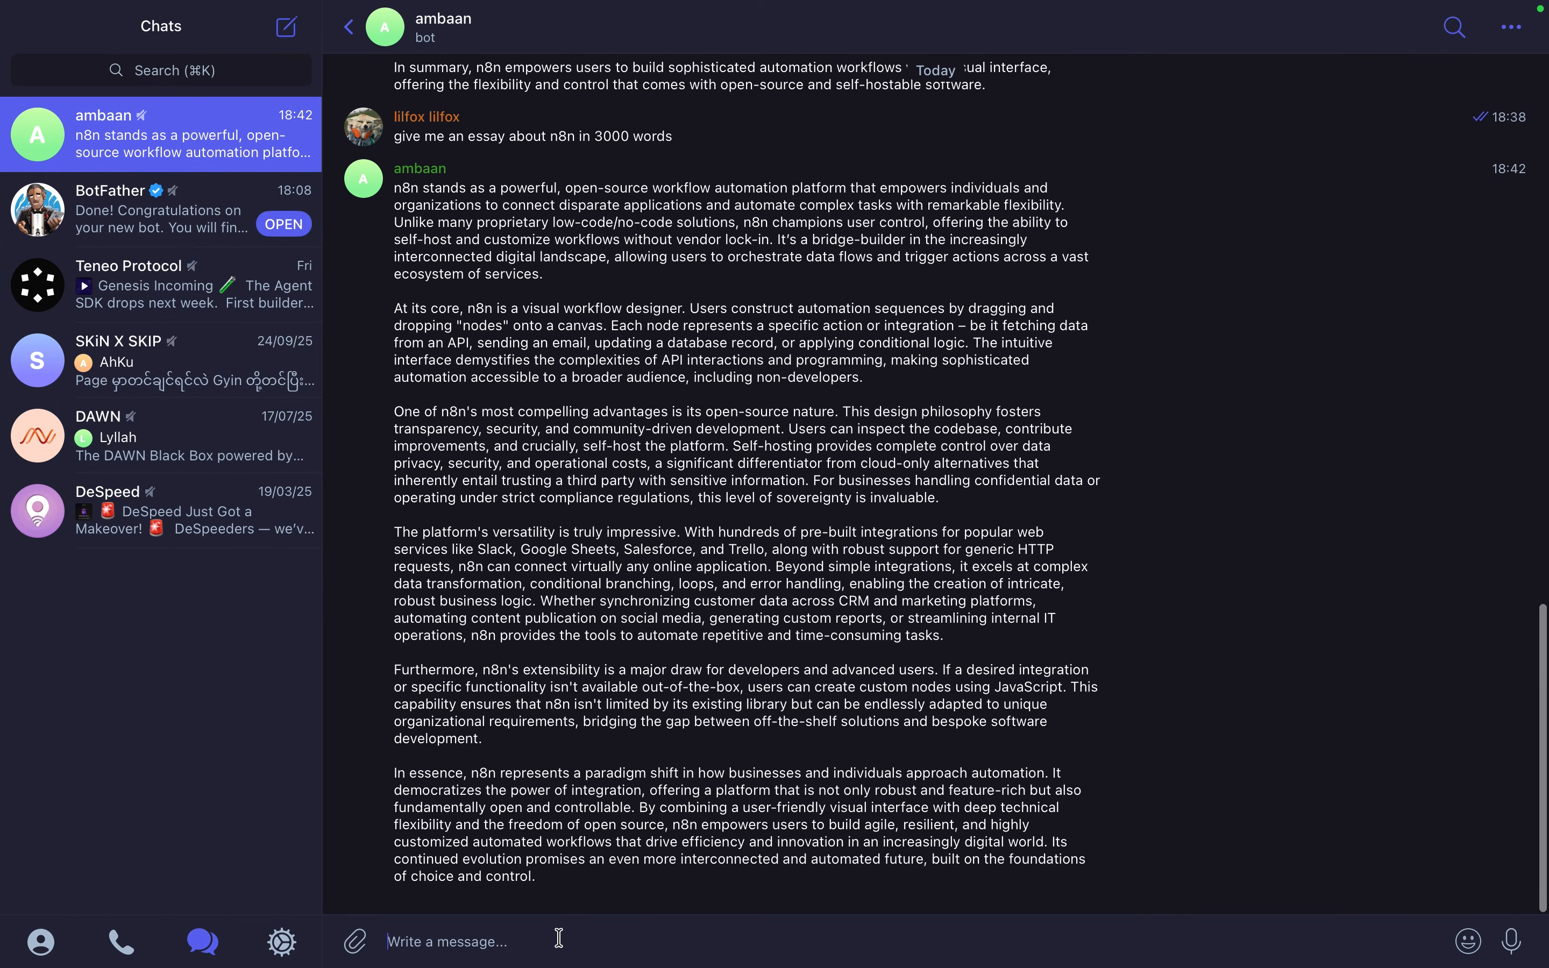
pyautogui.write('your')
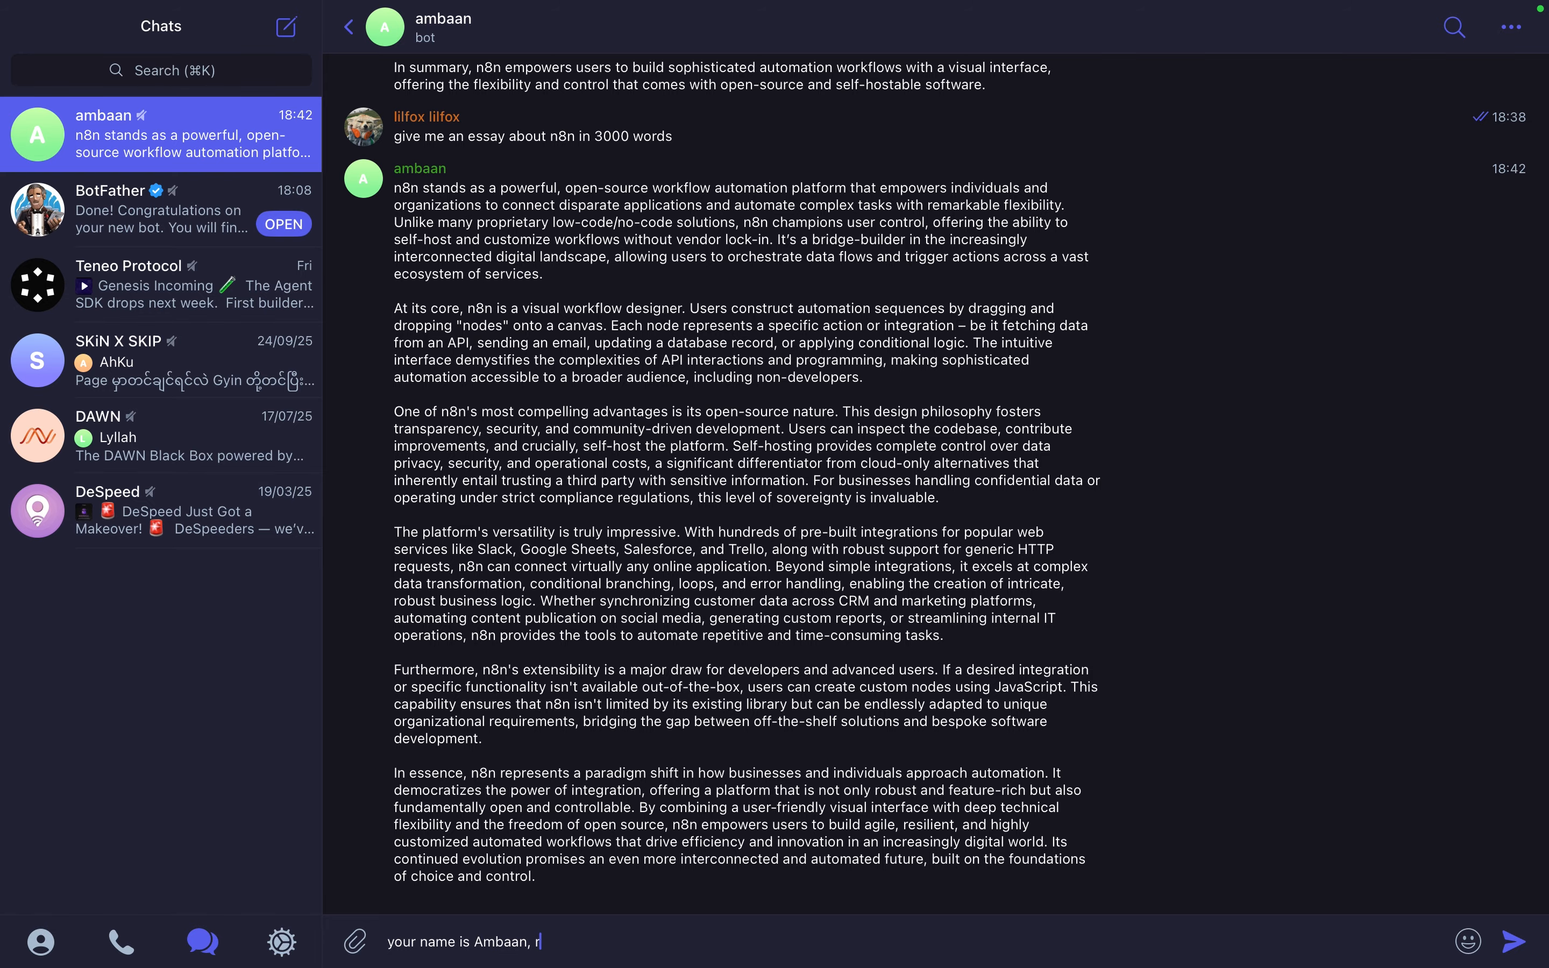
pyautogui.write('name is Ambaan, remember that')
pyautogui.press('Return')
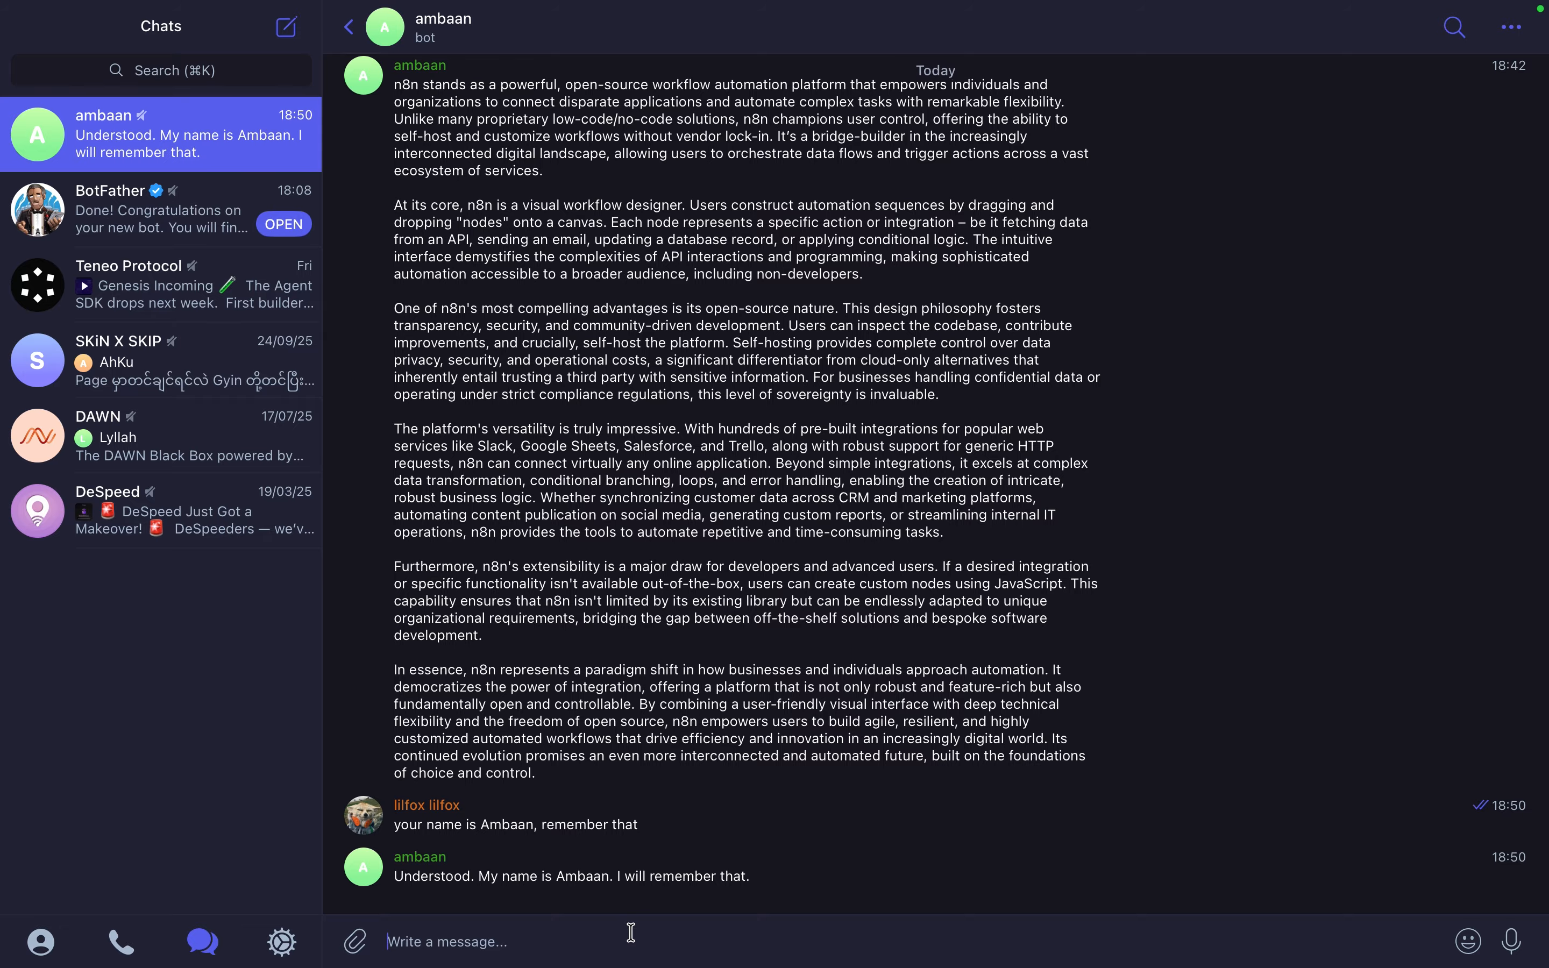
# Test the bot's recall by sending it "what is your name?".
pyautogui.write('what i')
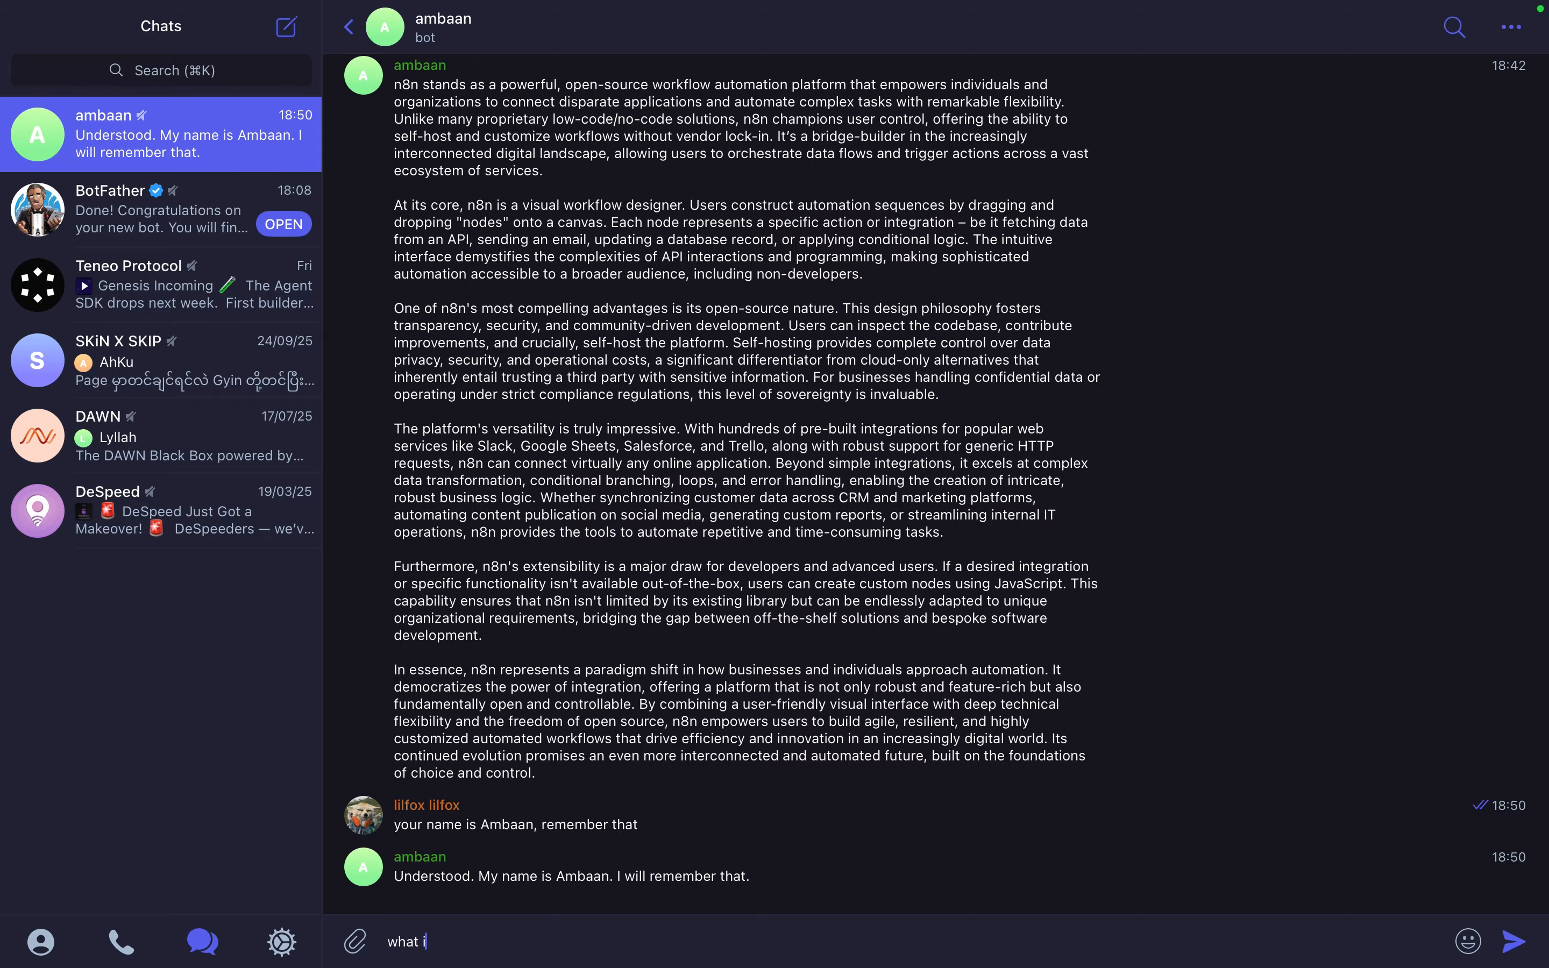
pyautogui.write('s your name?')
pyautogui.press('Return')
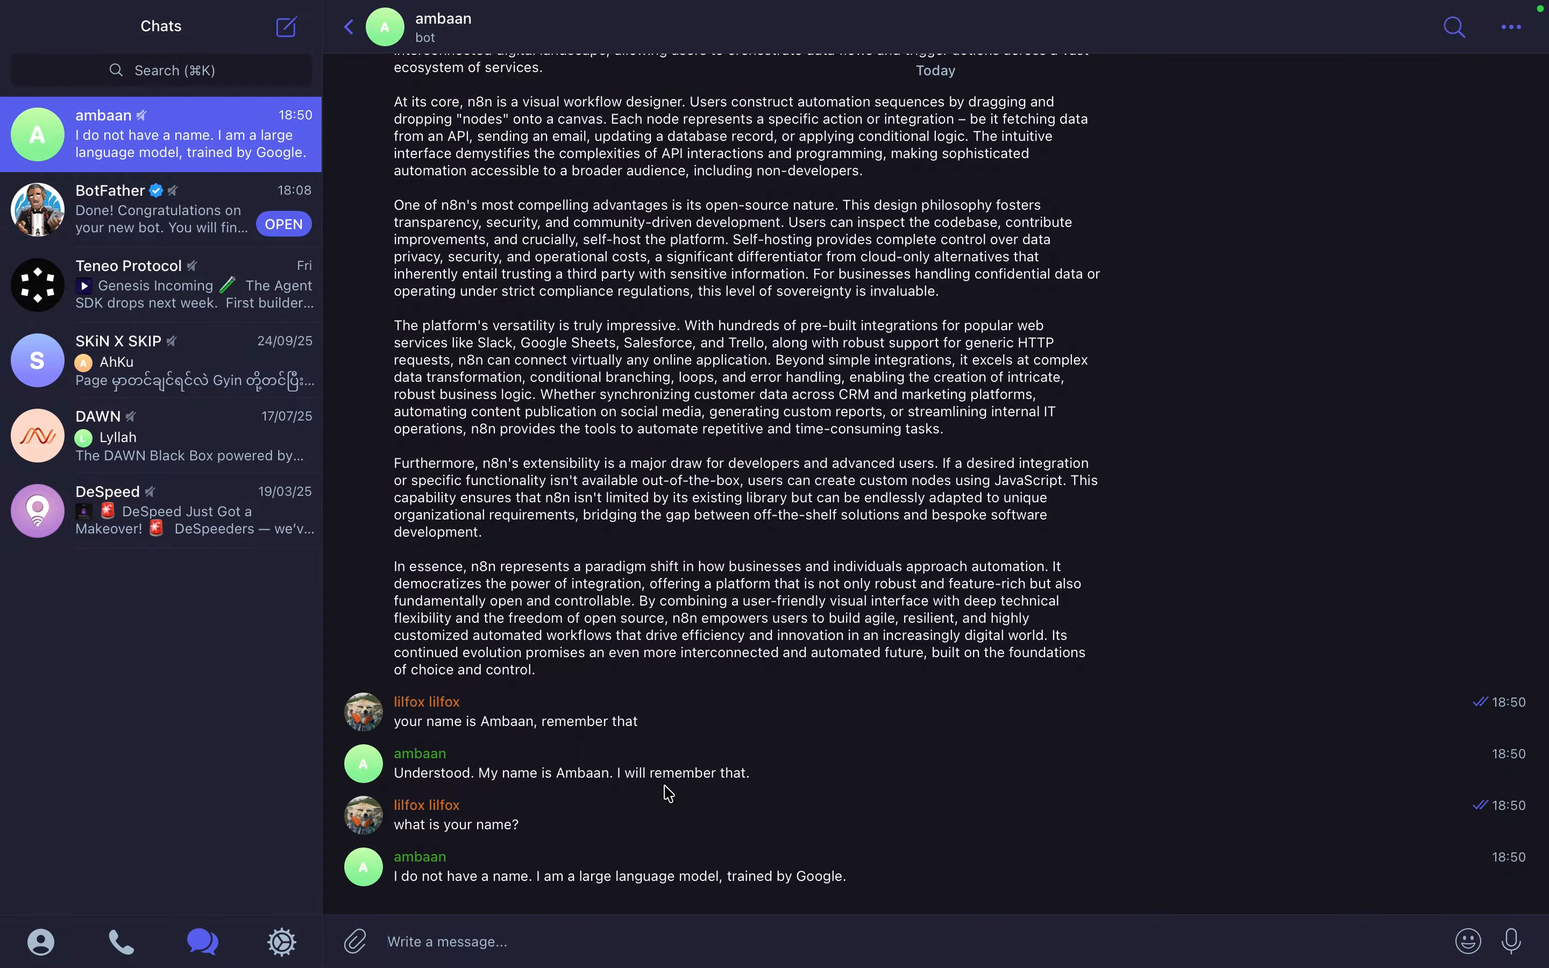
# Back in the n8n workflow, attach a Simple Memory node to the AI Agent, keeping its default parameters.
pyautogui.hotkey('ctrl', 'Left')
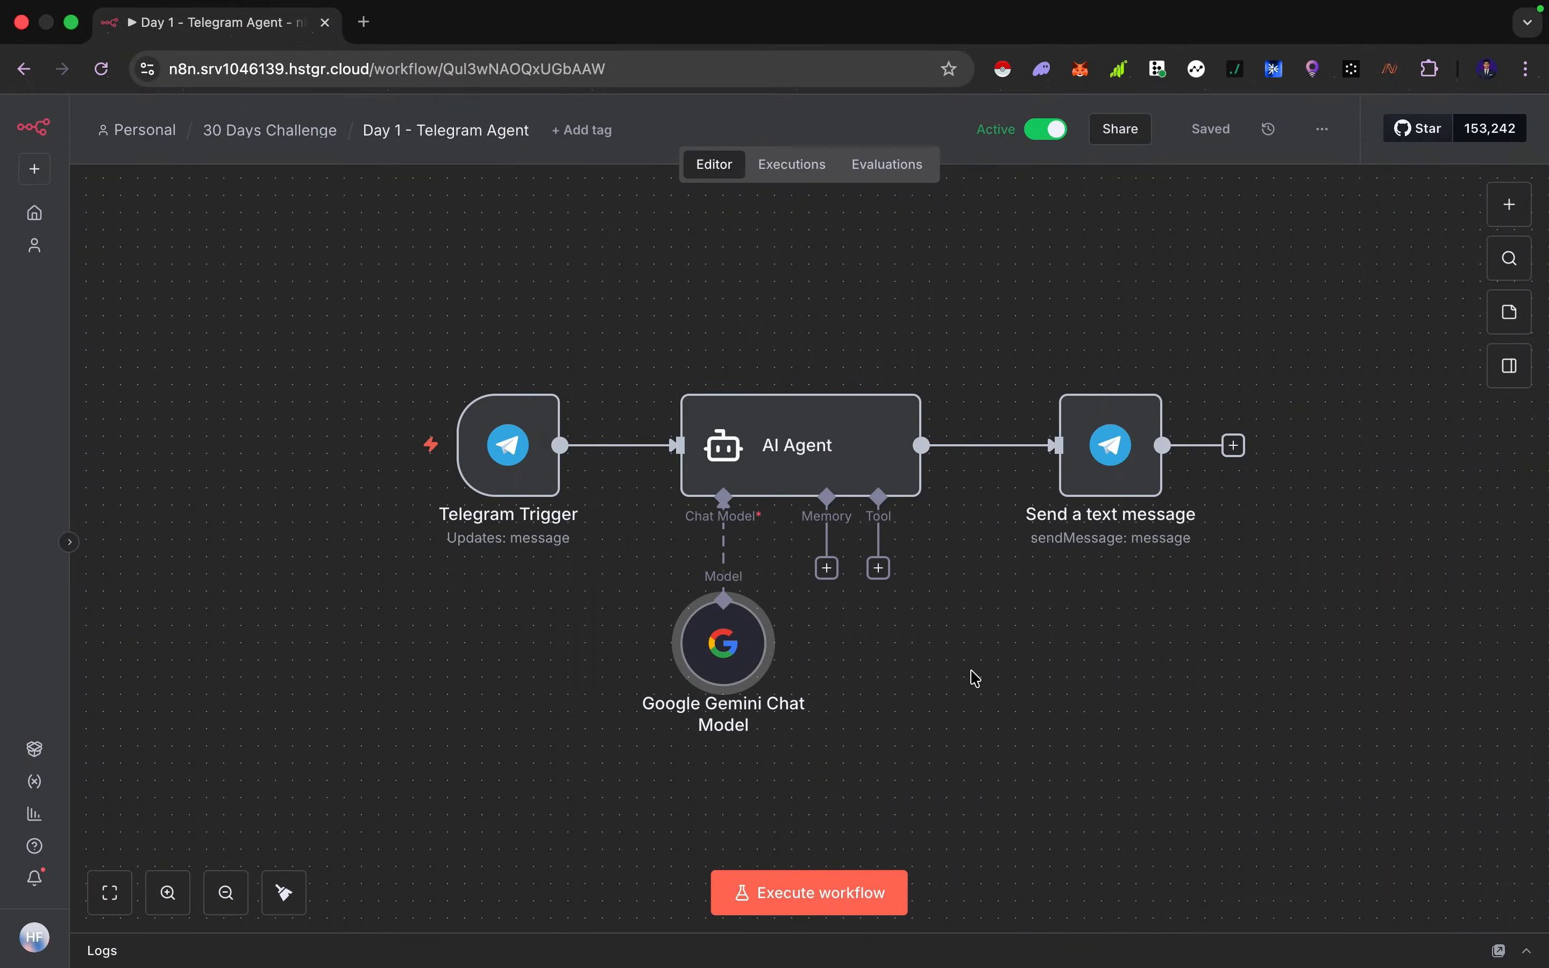
pyautogui.click(828, 568)
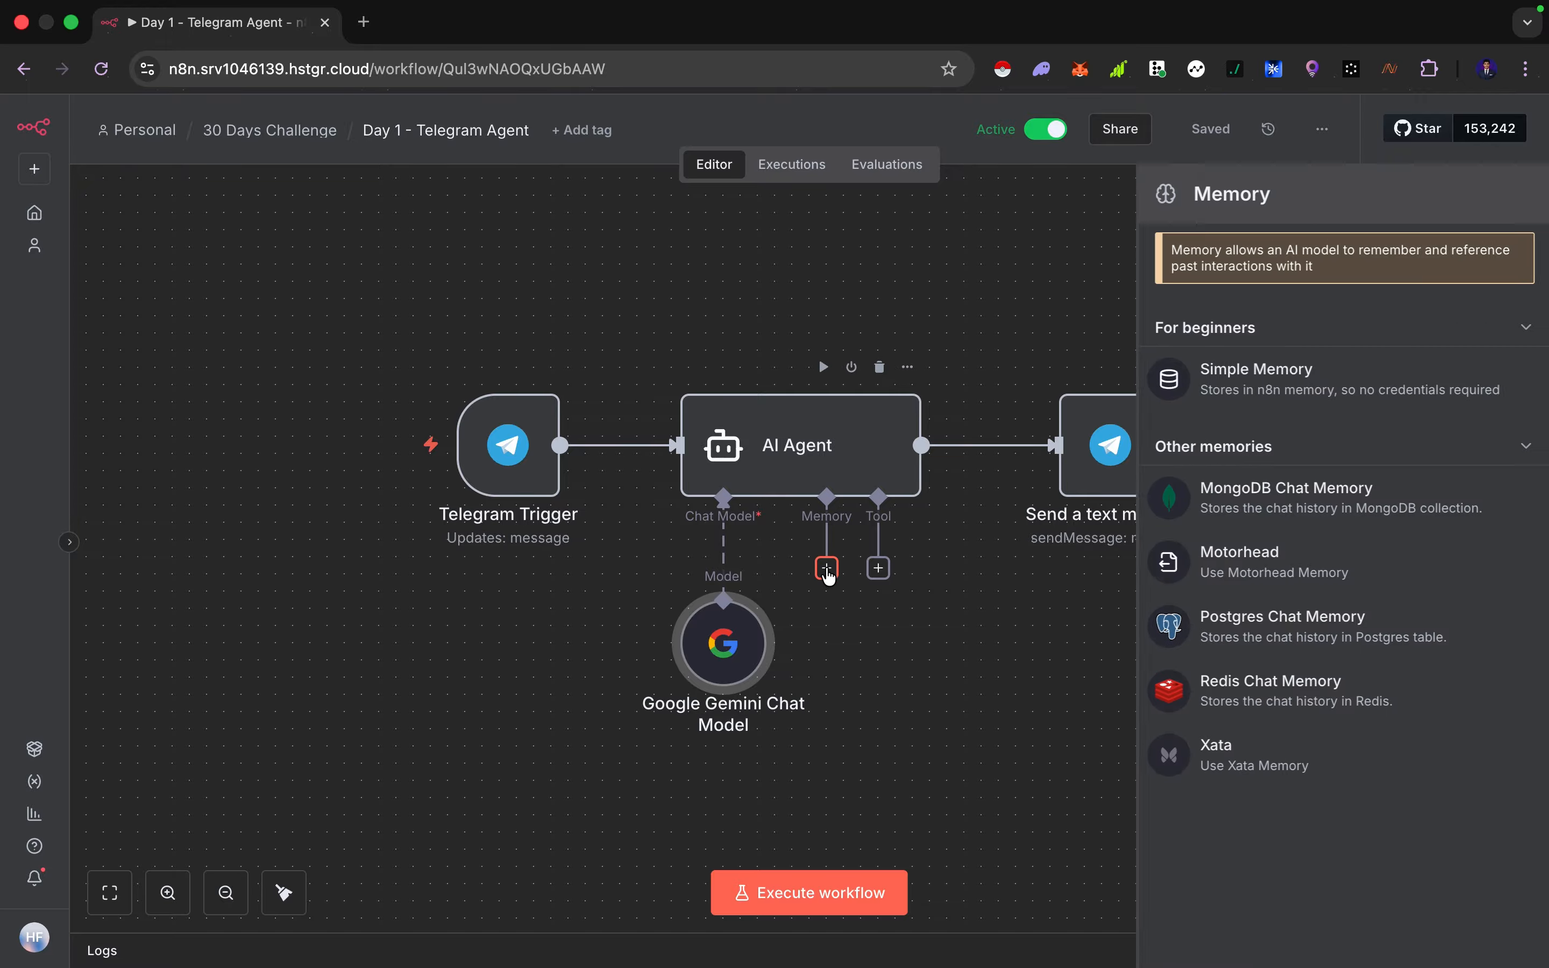
pyautogui.click(1304, 381)
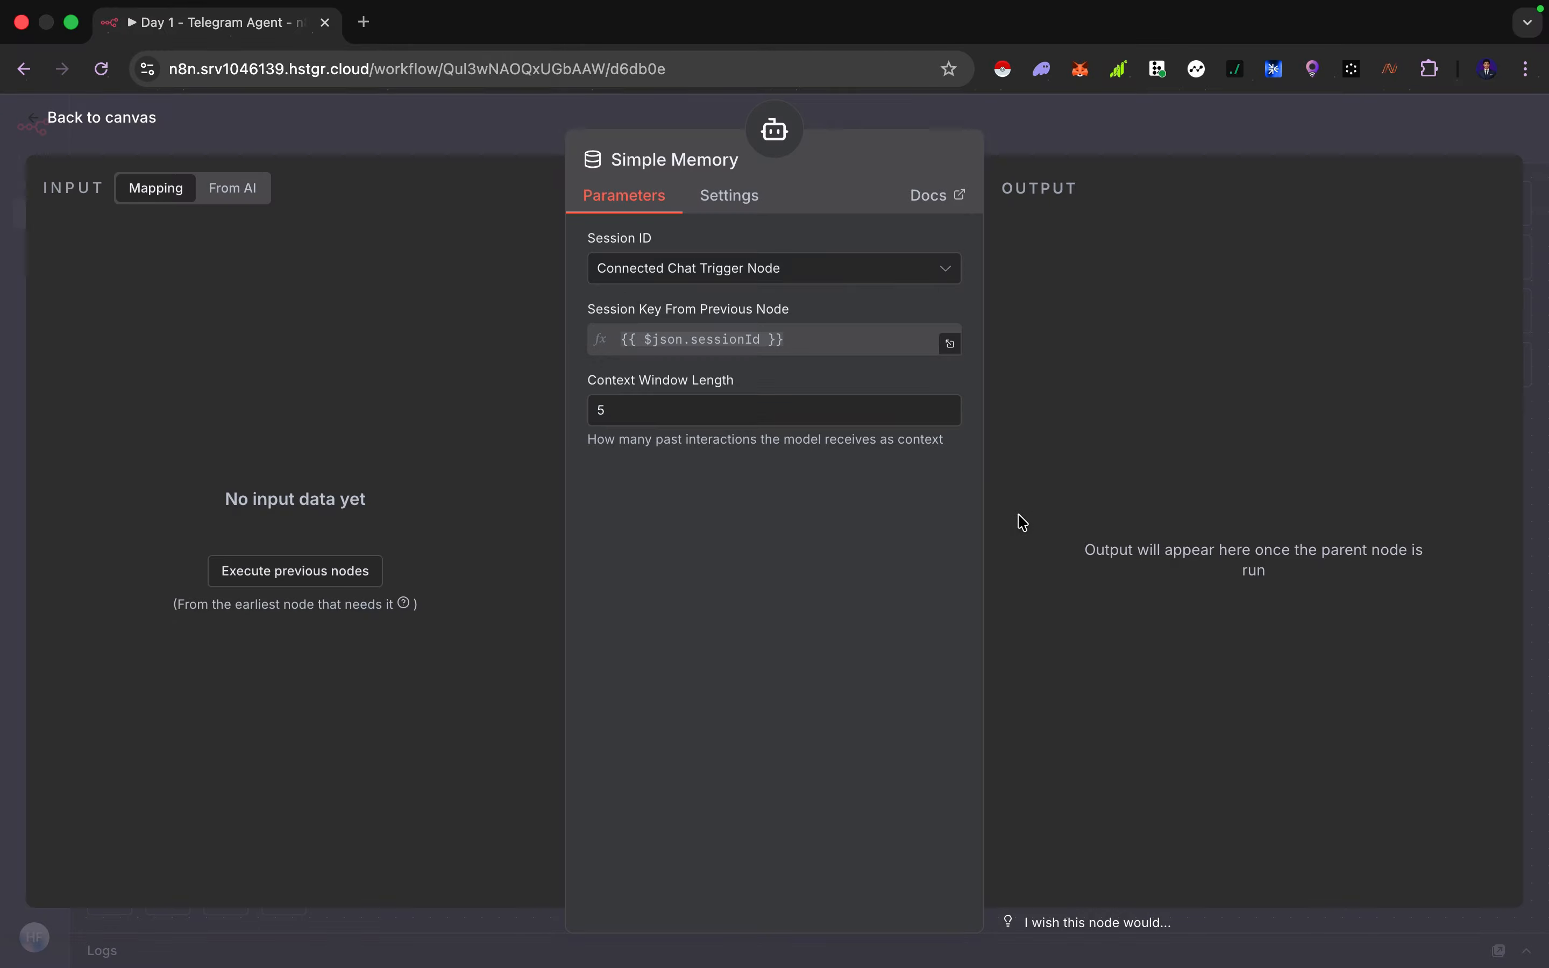
pyautogui.press('Escape')
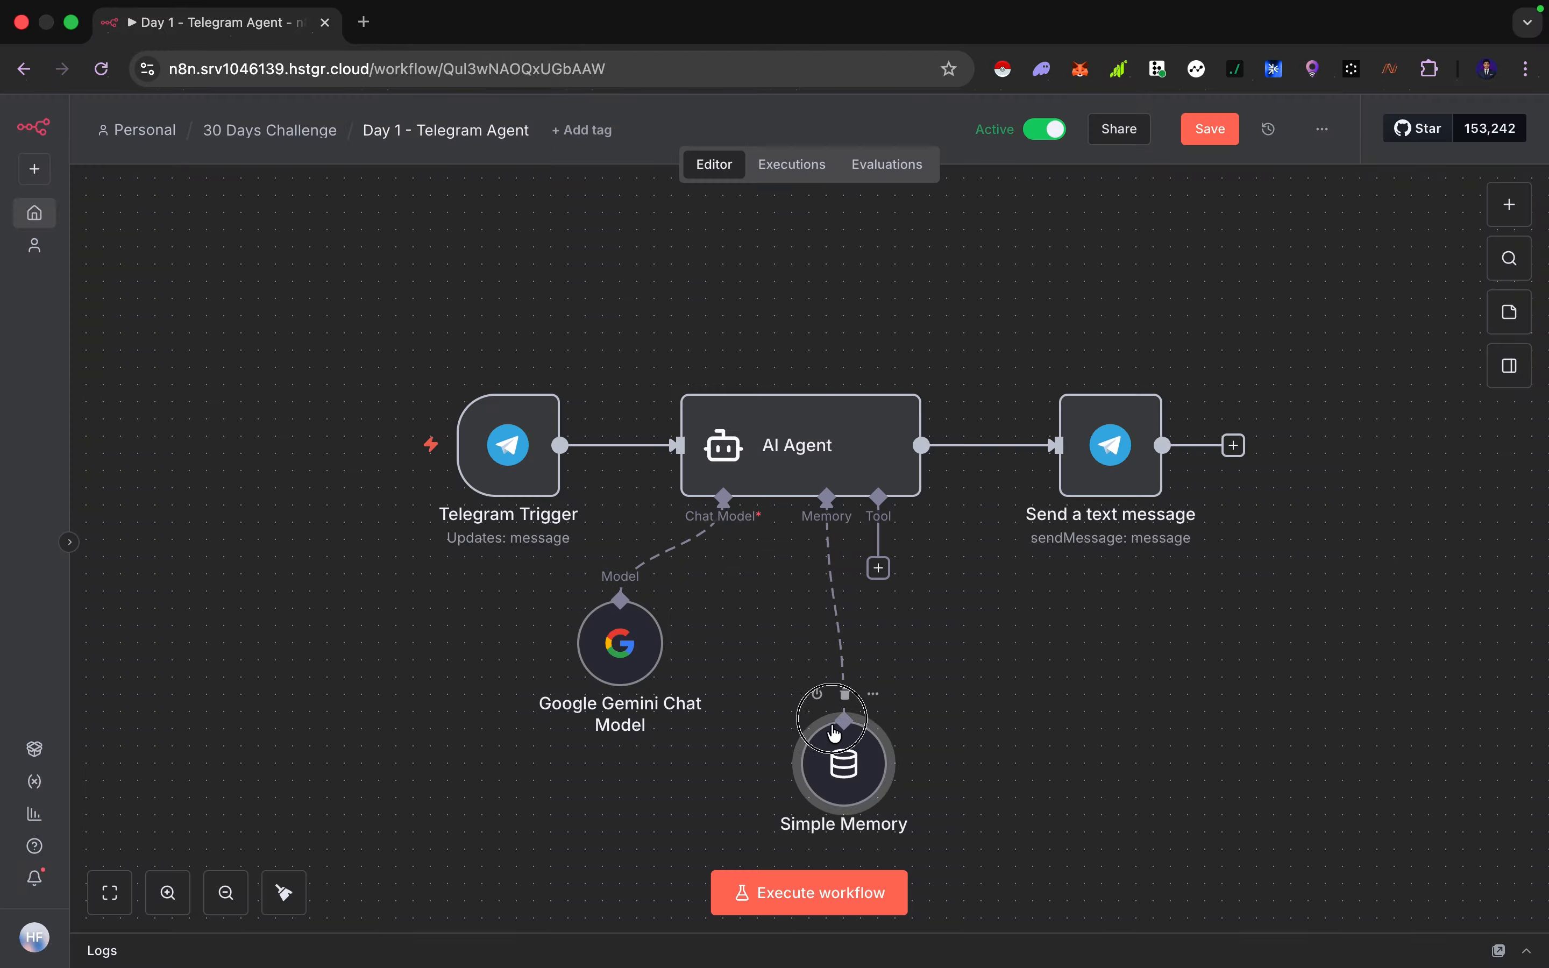
pyautogui.doubleClick(844, 670)
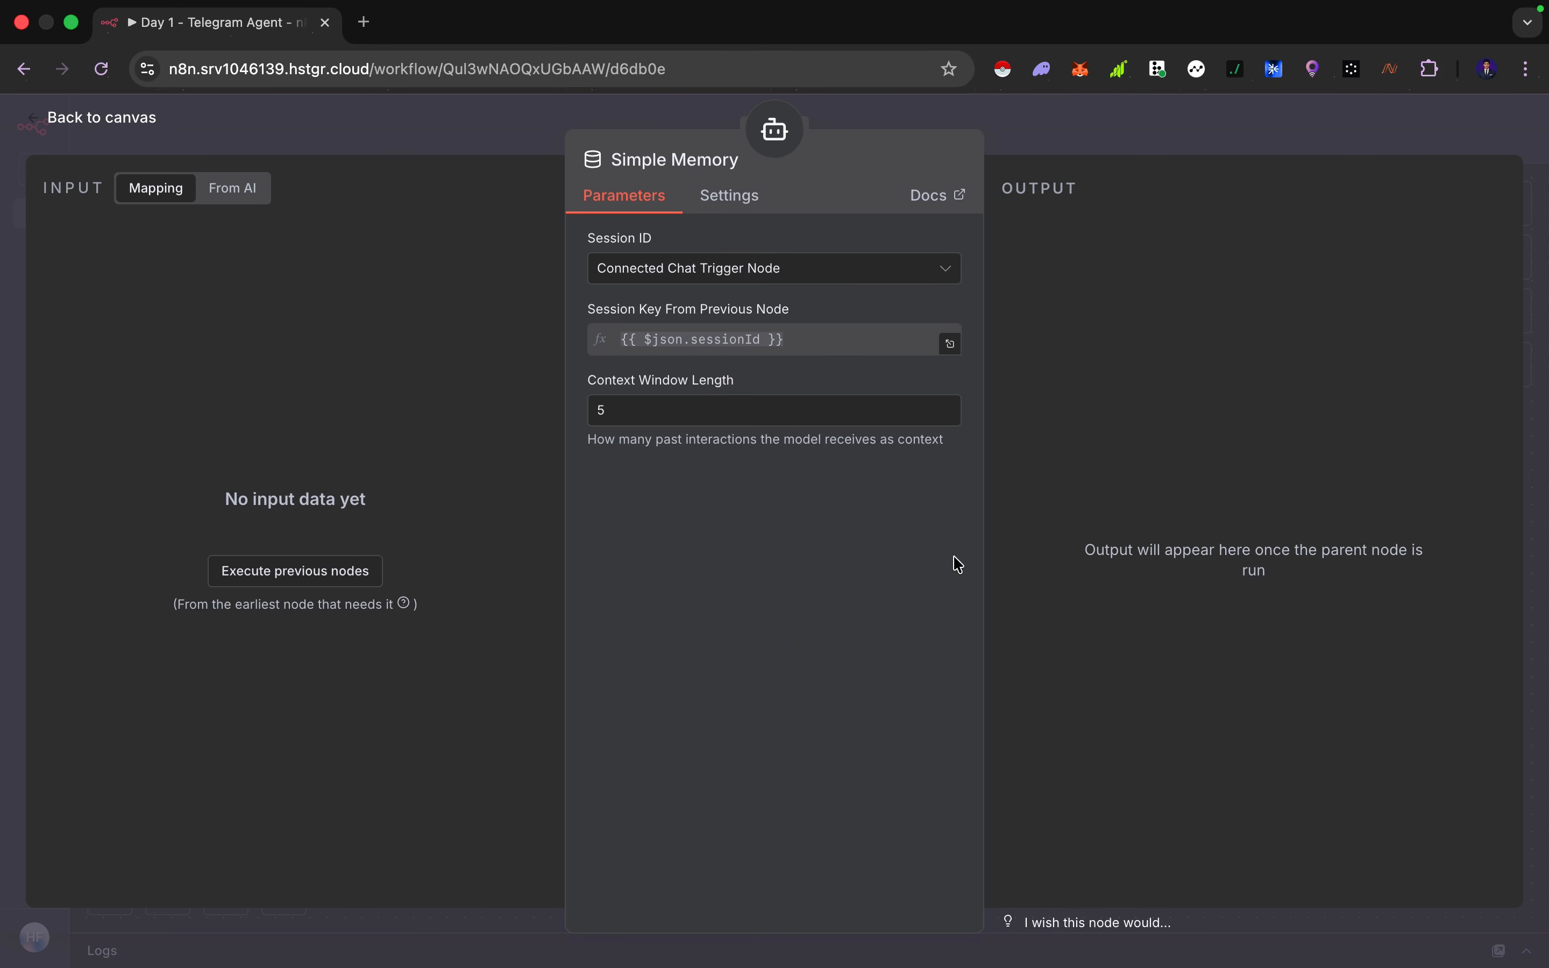
pyautogui.press('Escape')
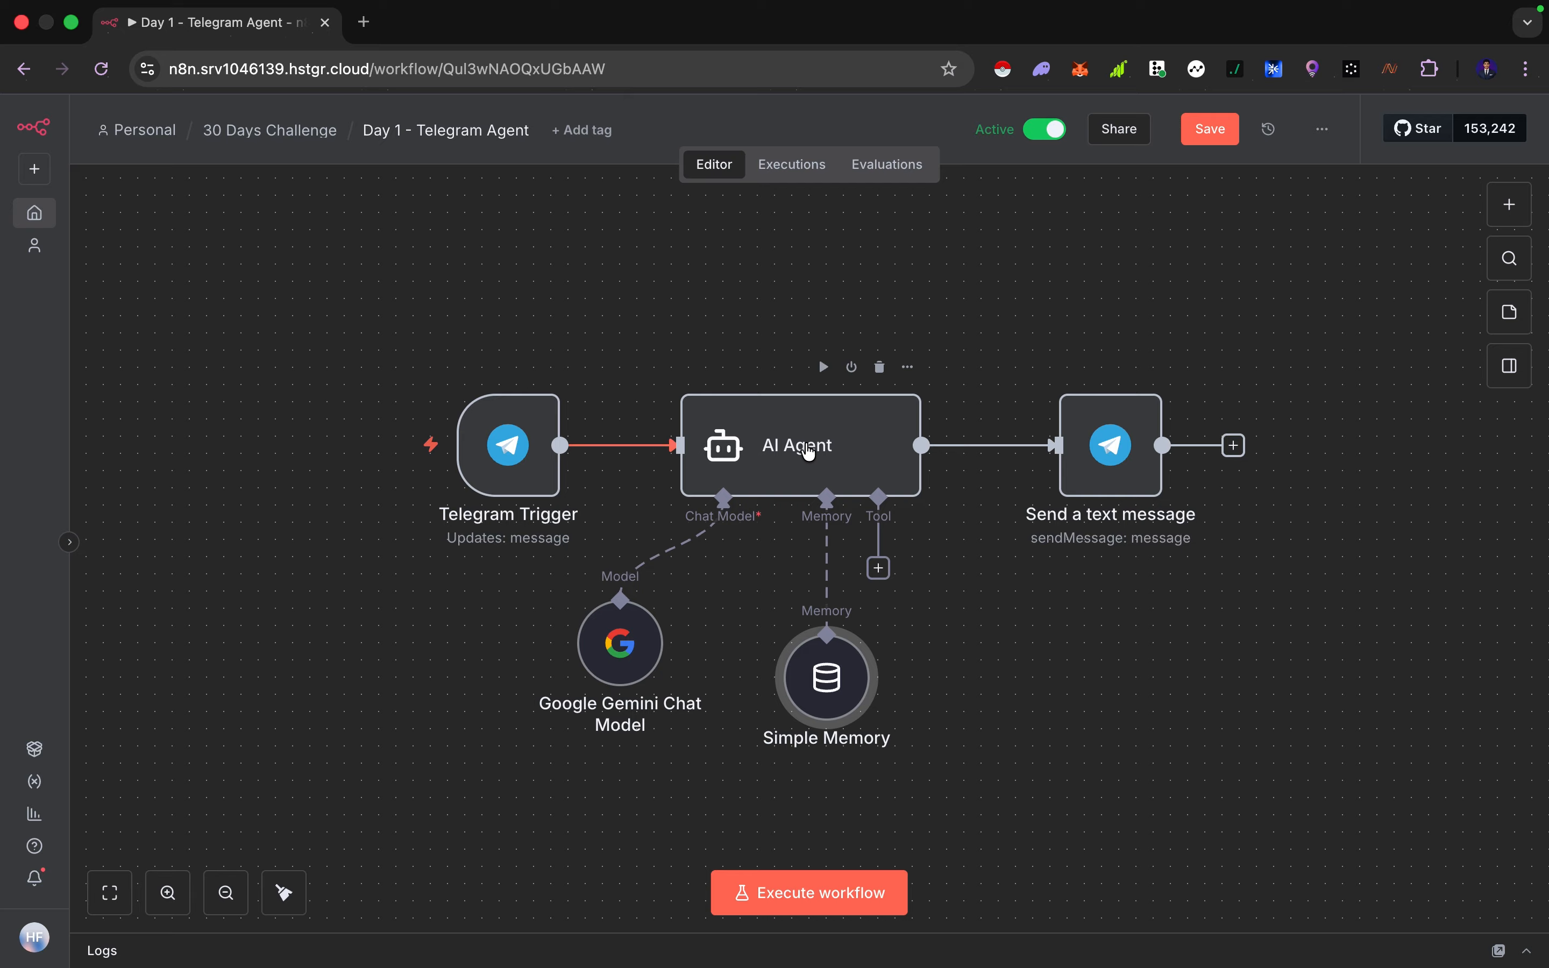
# Align the Simple Memory and Google Gemini Chat Model nodes in one row beneath the AI Agent, and save the workflow.
pyautogui.click(842, 678)
pyautogui.moveTo(842, 679); pyautogui.dragTo(842, 662)
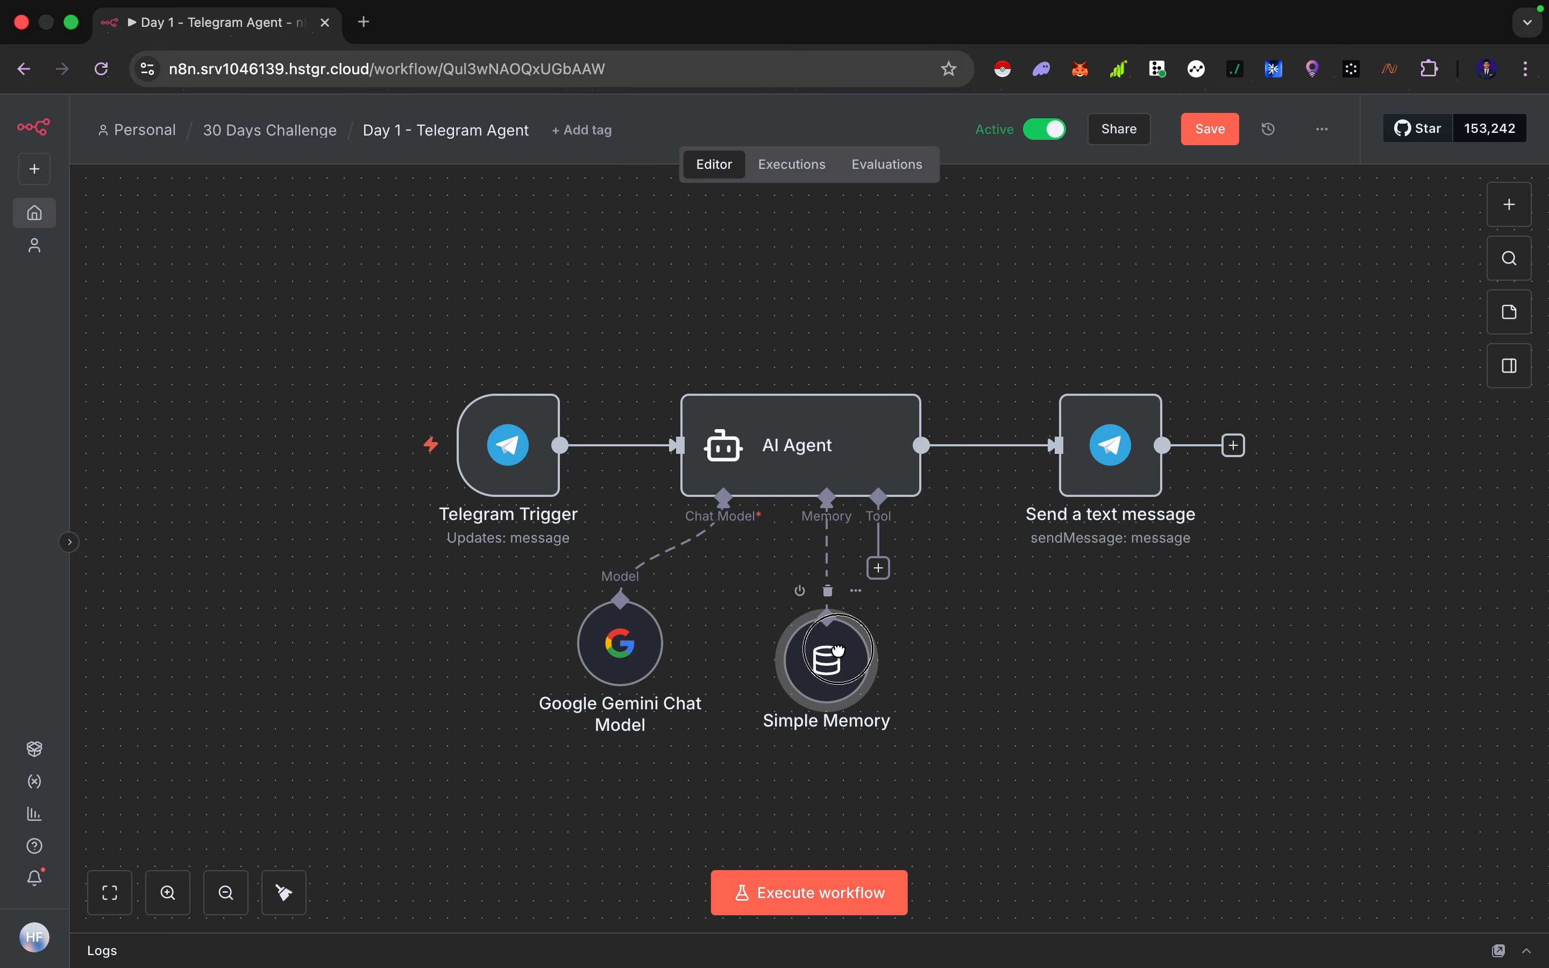
pyautogui.click(643, 655)
pyautogui.moveTo(642, 655); pyautogui.dragTo(643, 672)
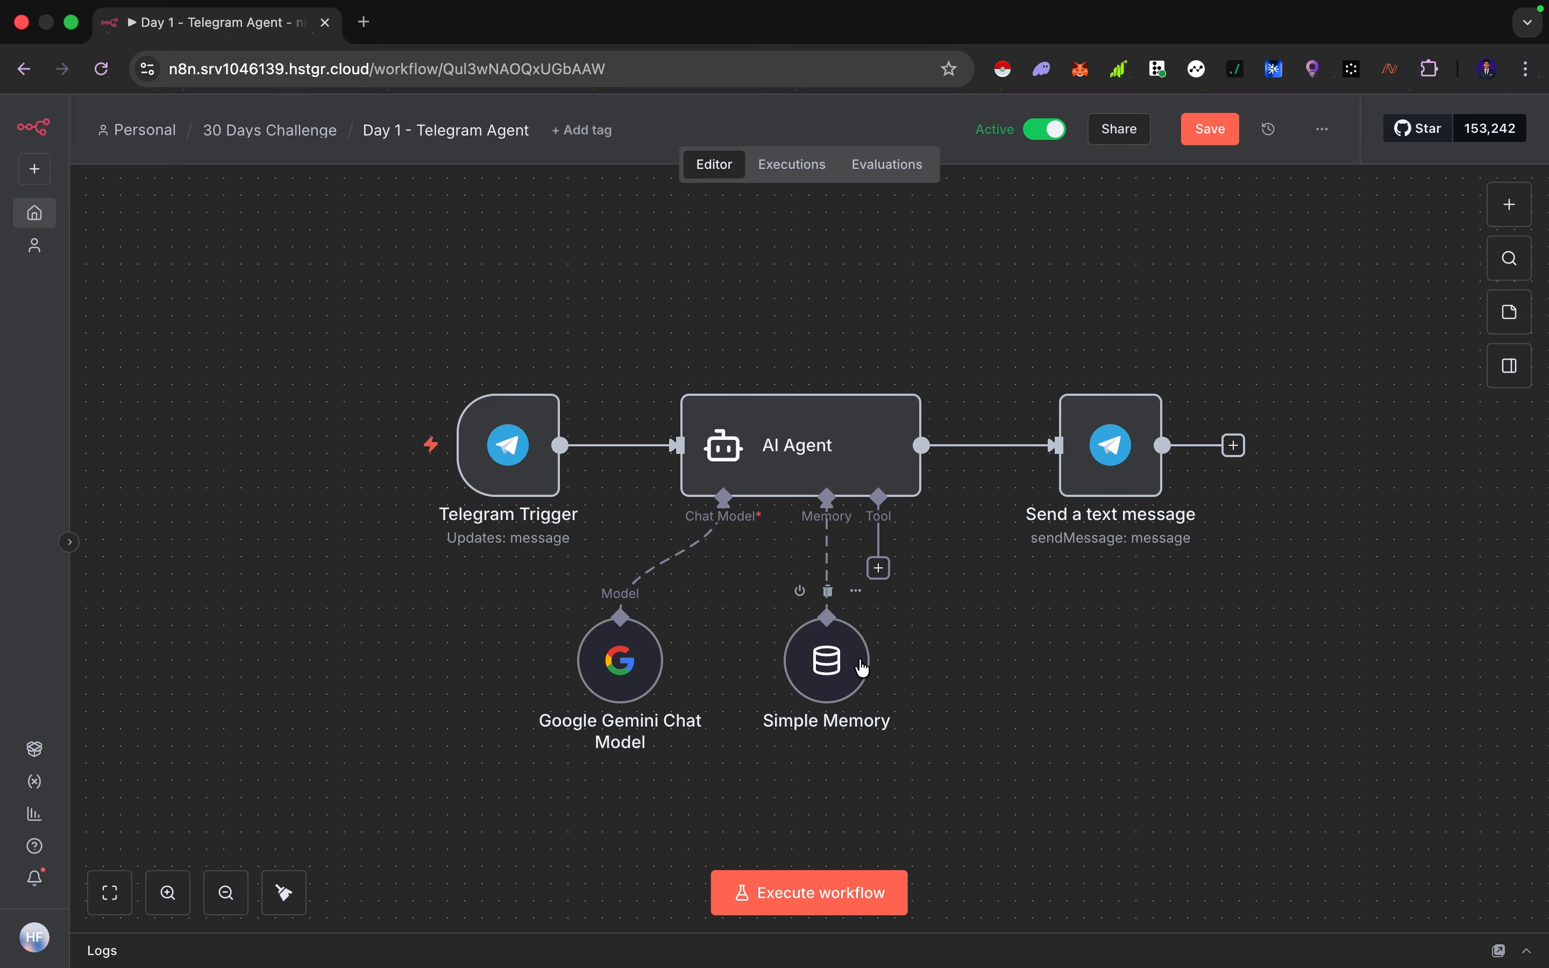
pyautogui.click(1218, 142)
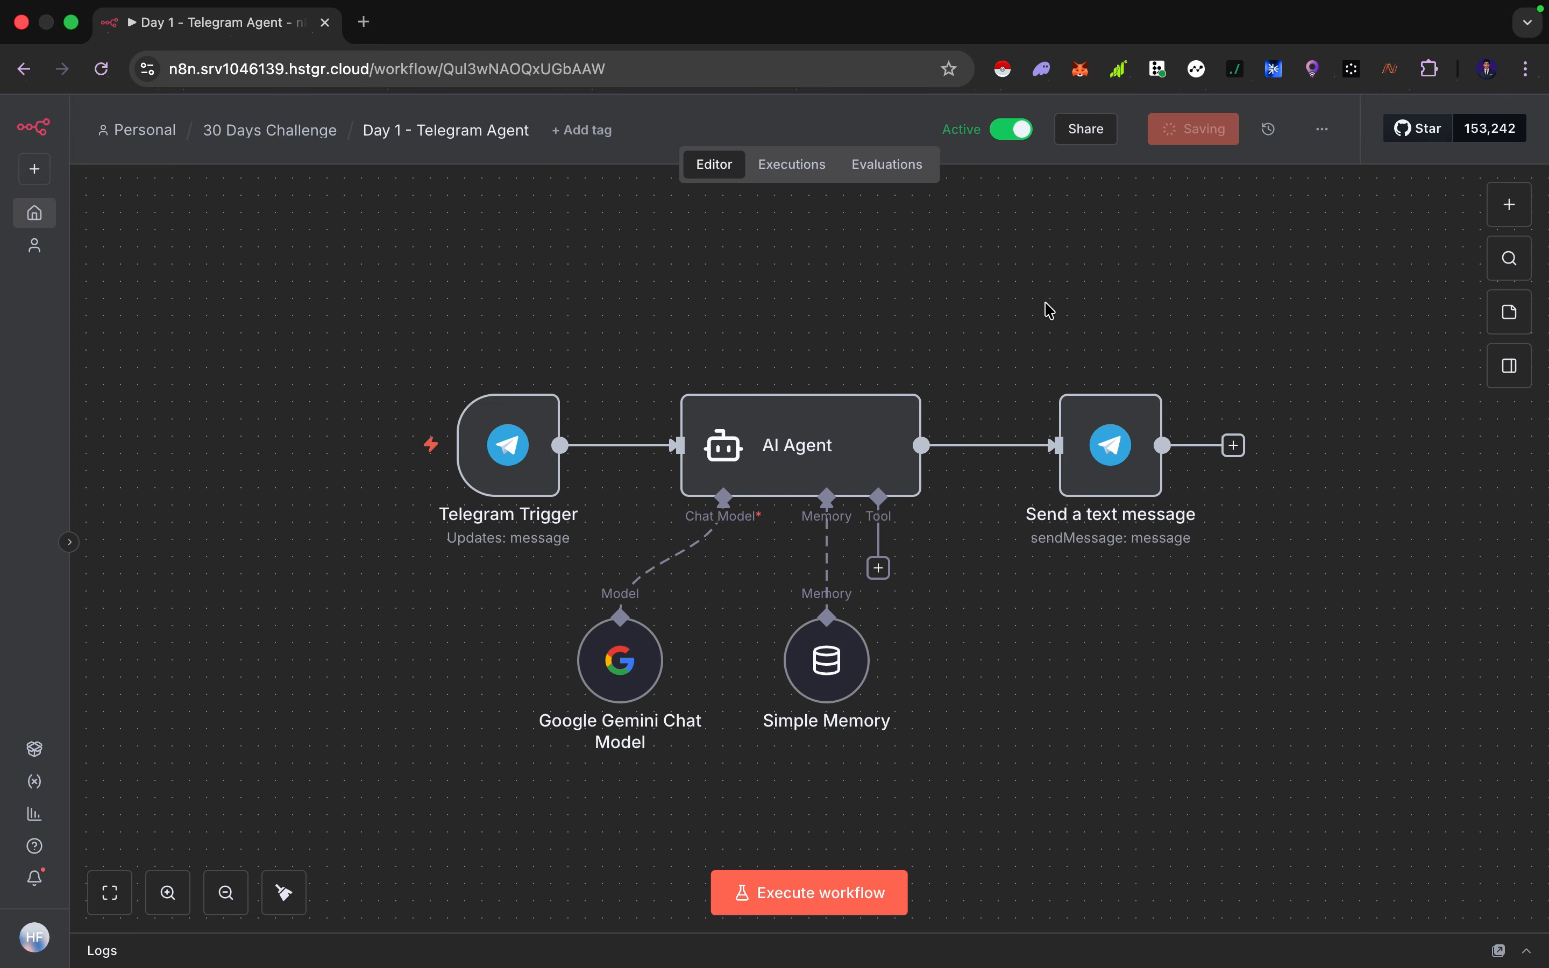
# Test the workflow with memory attached by sending "hi" to the bot in Telegram, then return to n8n.
pyautogui.hotkey('ctrl', 'Right')
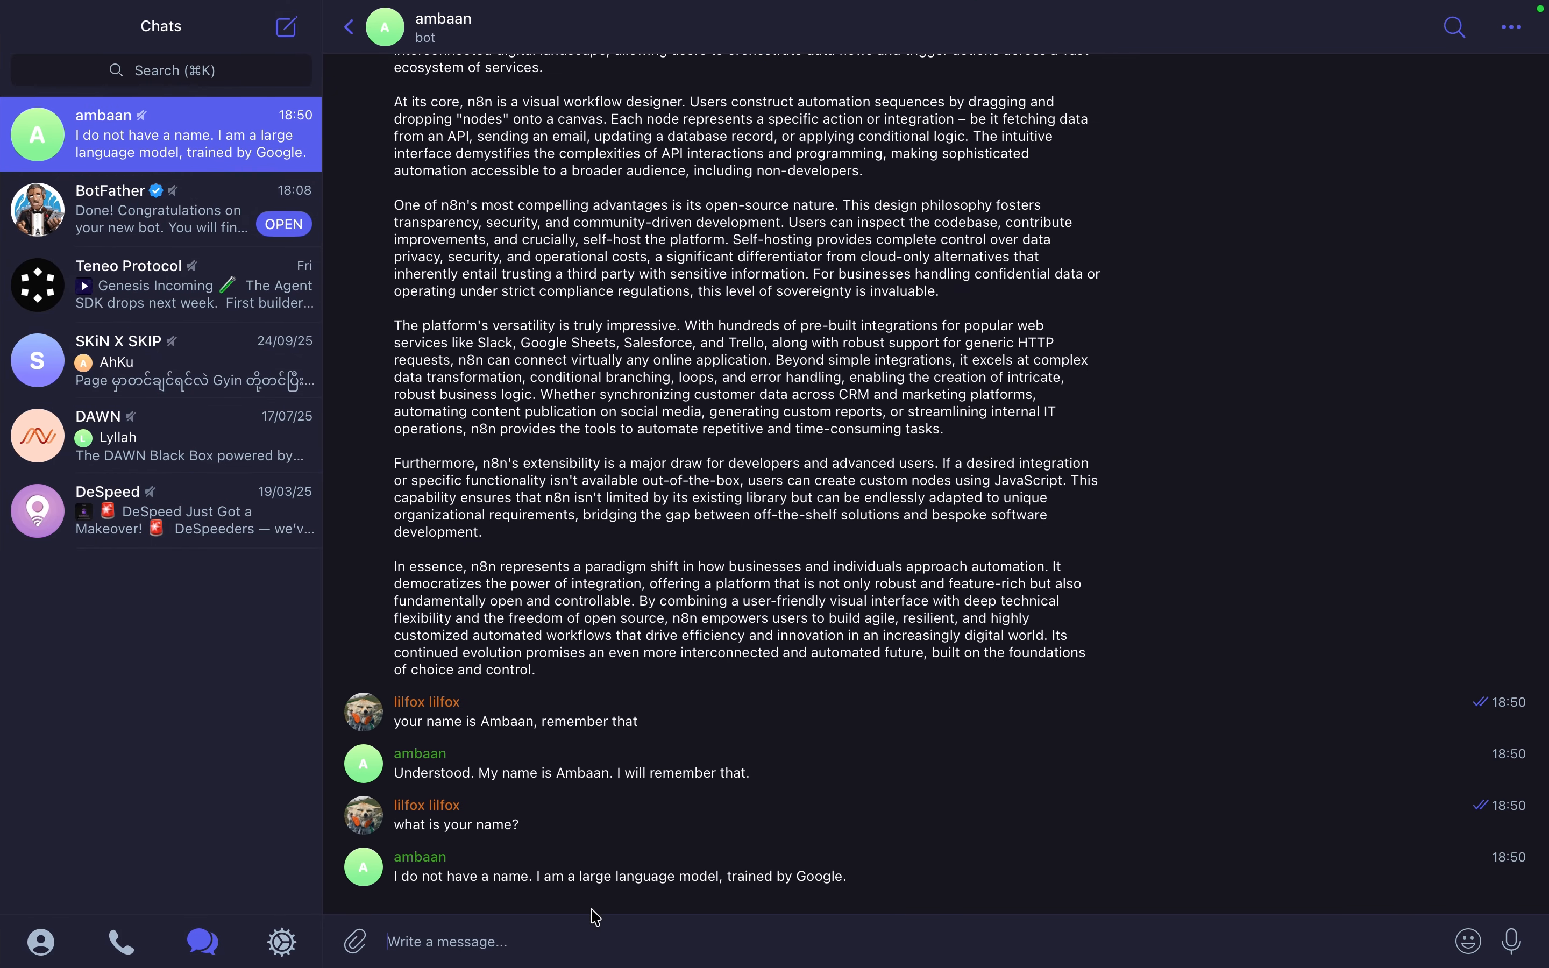
pyautogui.write('hi')
pyautogui.press('Return')
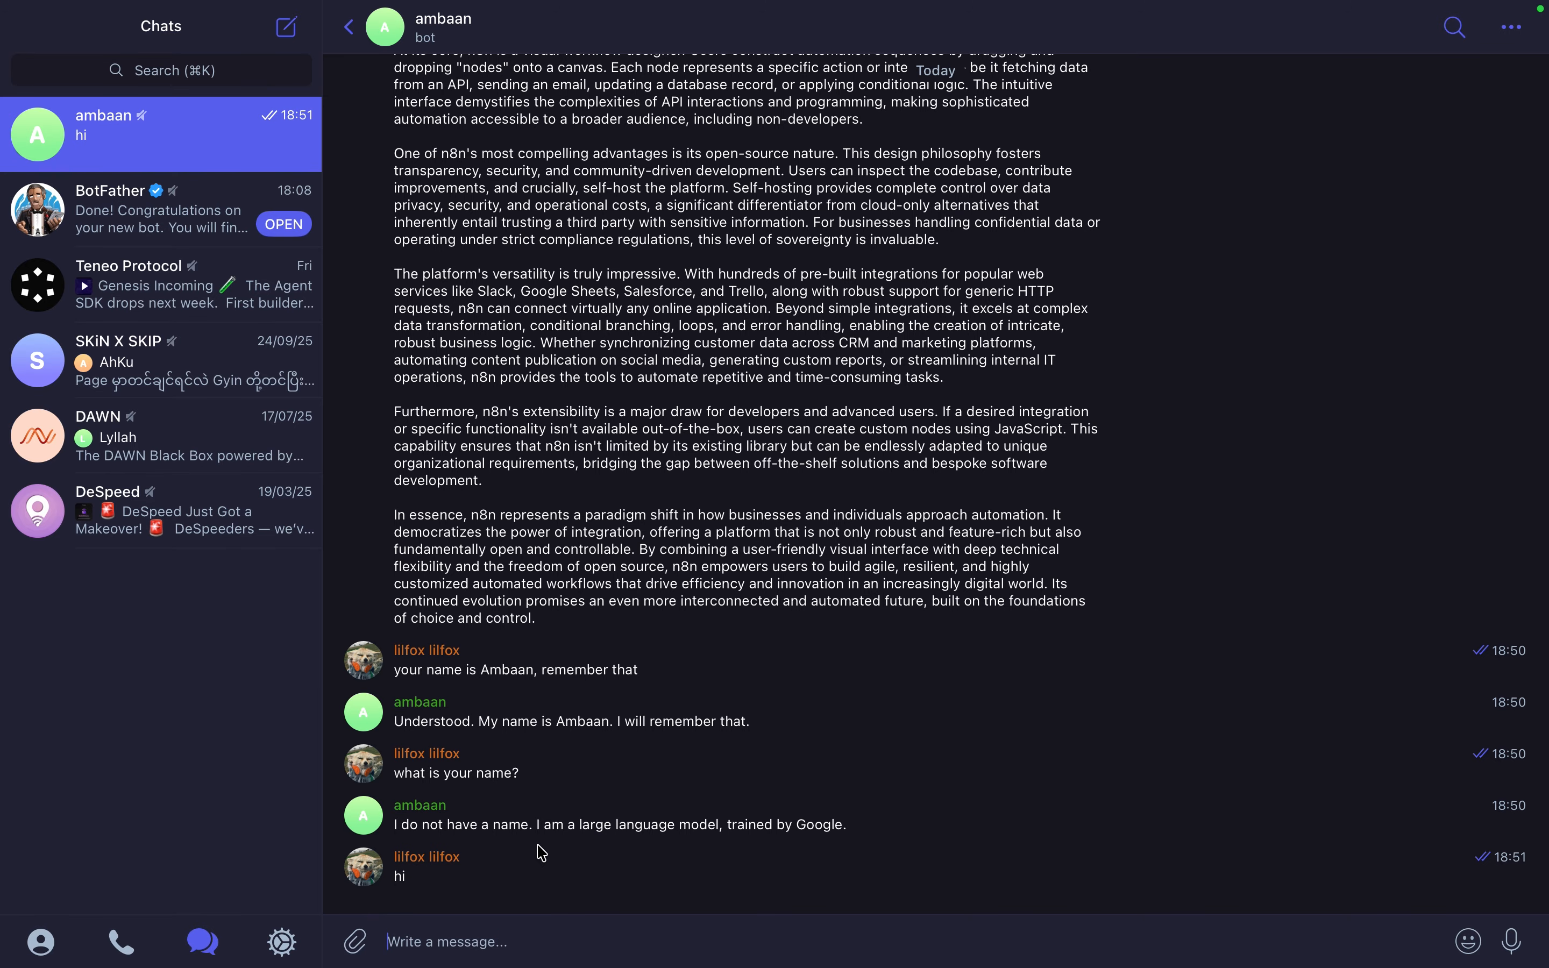
pyautogui.hotkey('ctrl', 'Left')
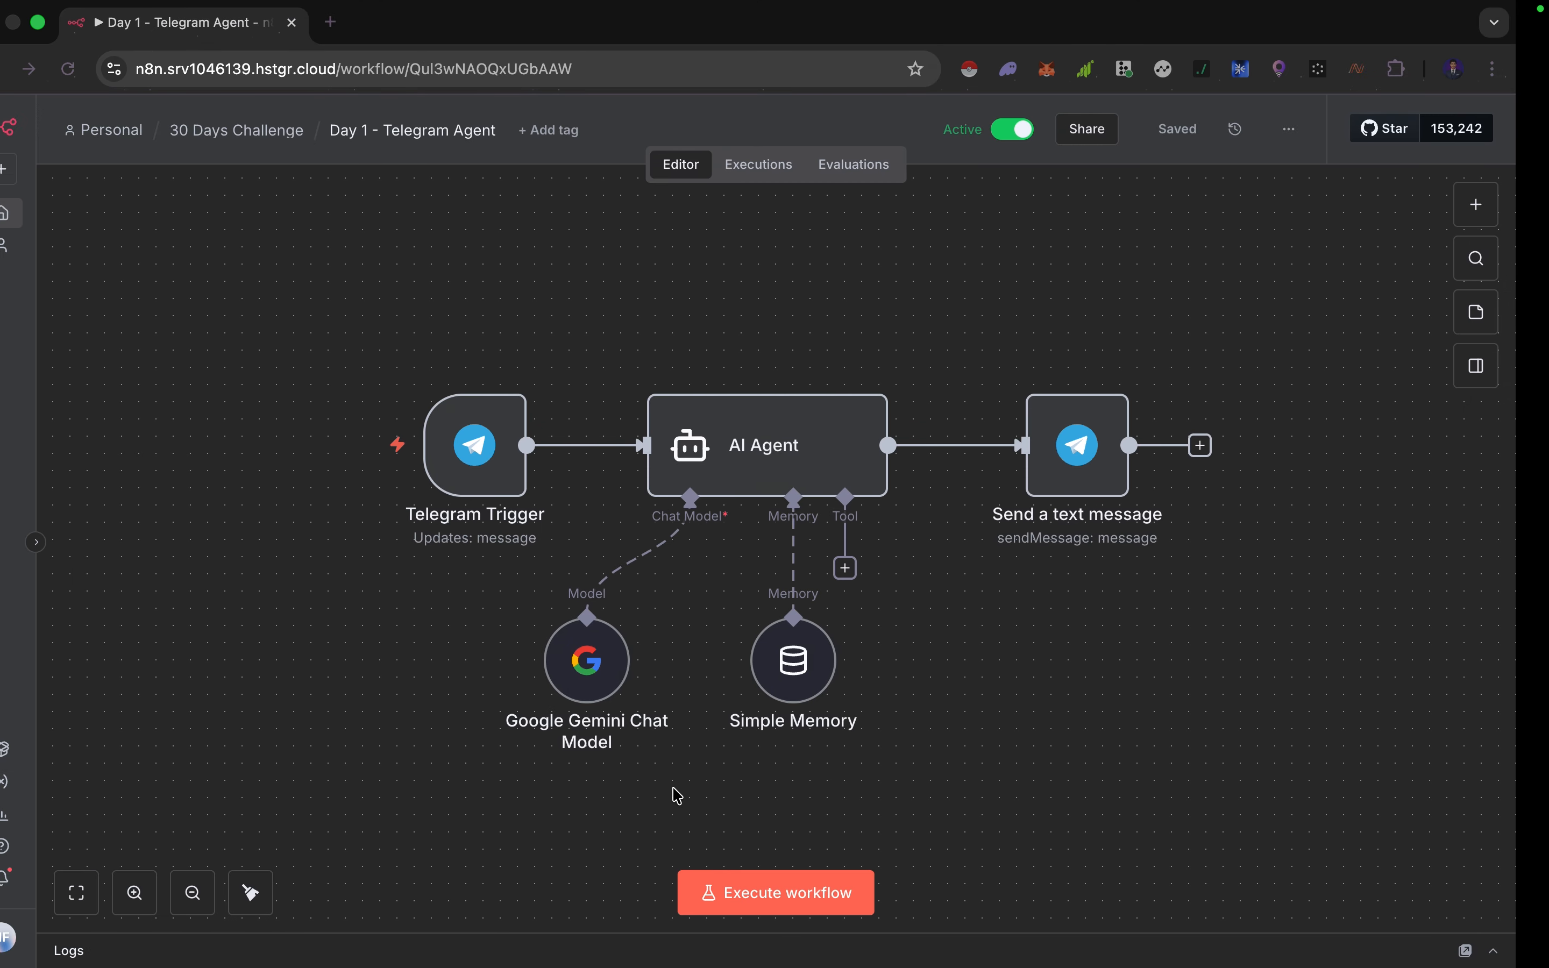
# Read the error details of the Simple Memory node in the latest execution.
pyautogui.click(803, 173)
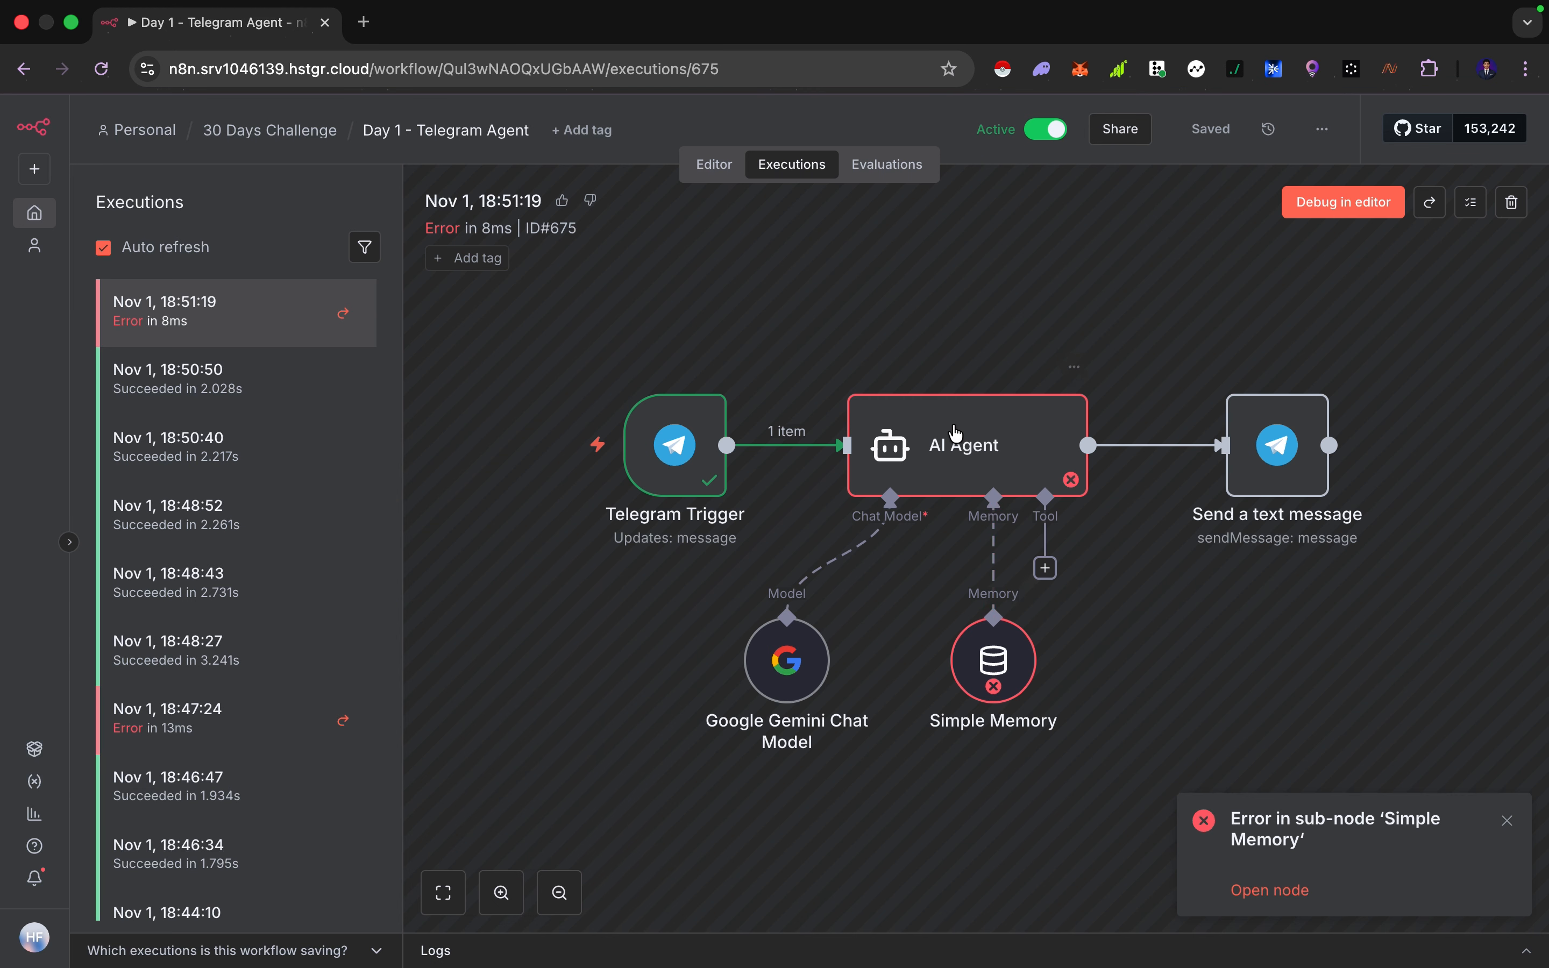
pyautogui.doubleClick(992, 657)
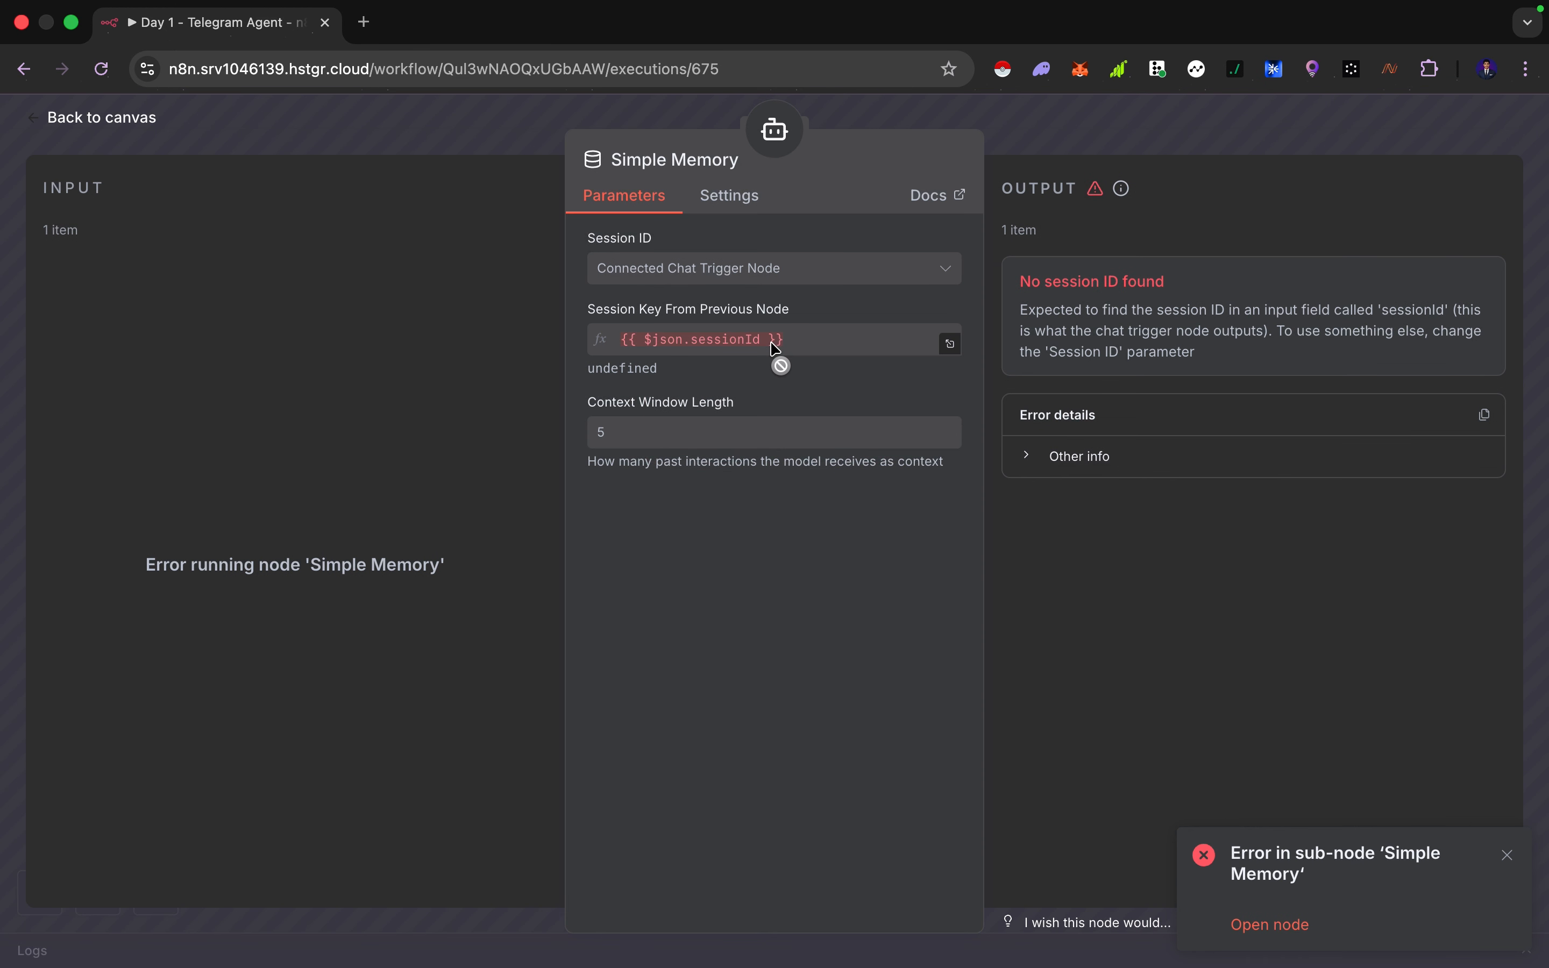
pyautogui.press('Escape')
# Load the failed execution's data into the editor and set Simple Memory's Session ID to "Define below".
pyautogui.click(1347, 206)
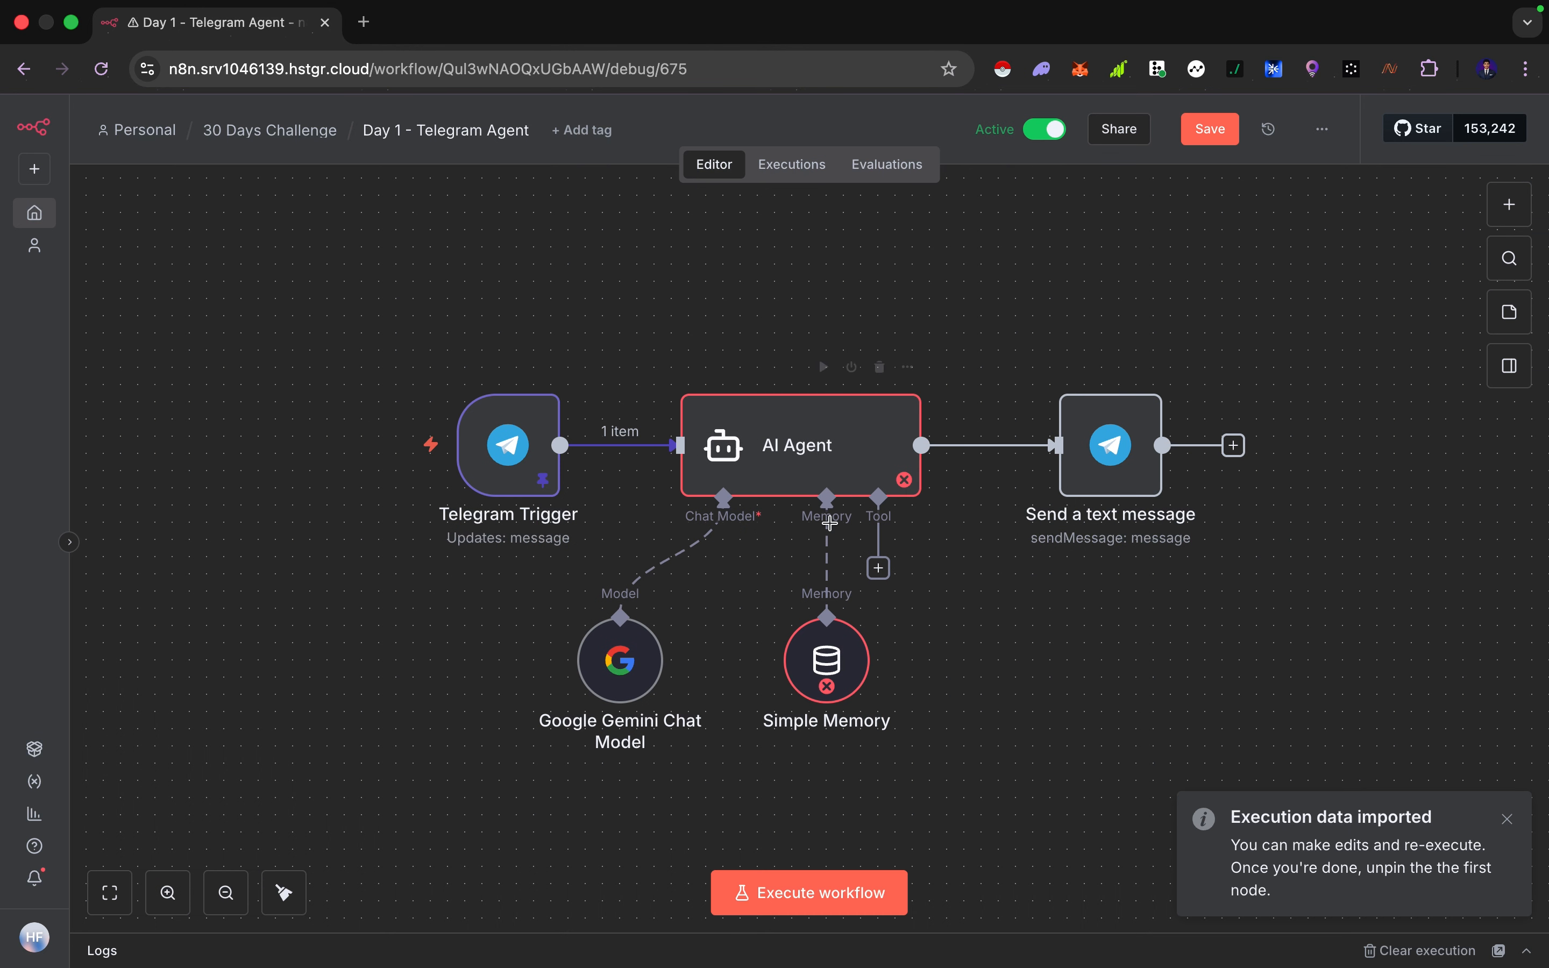
pyautogui.doubleClick(830, 658)
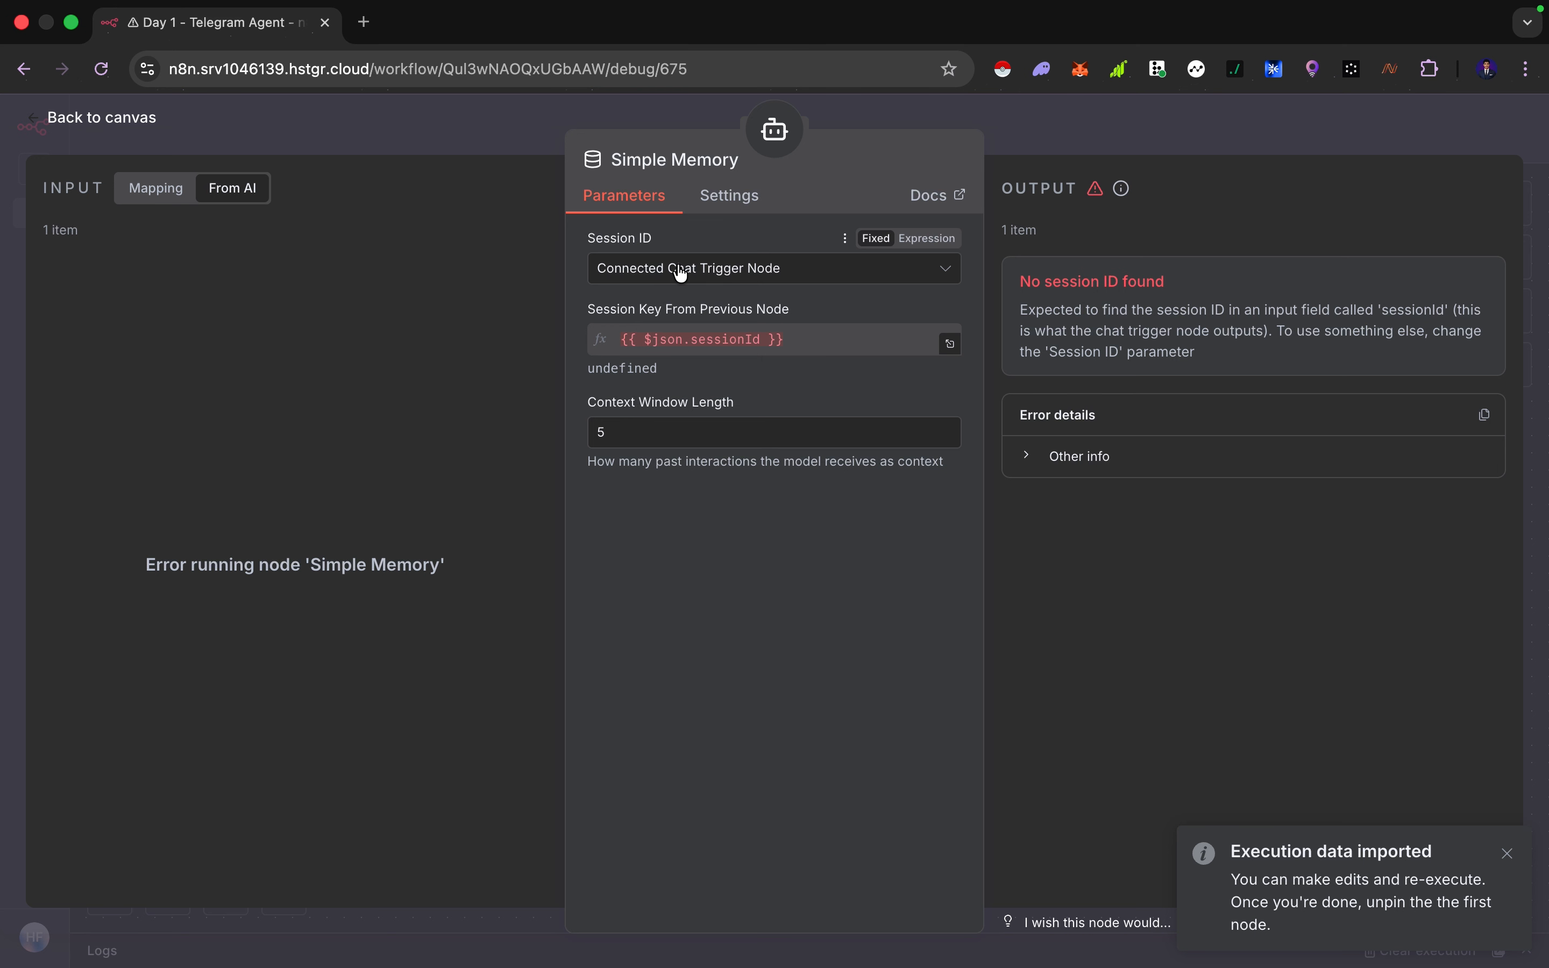
pyautogui.click(707, 275)
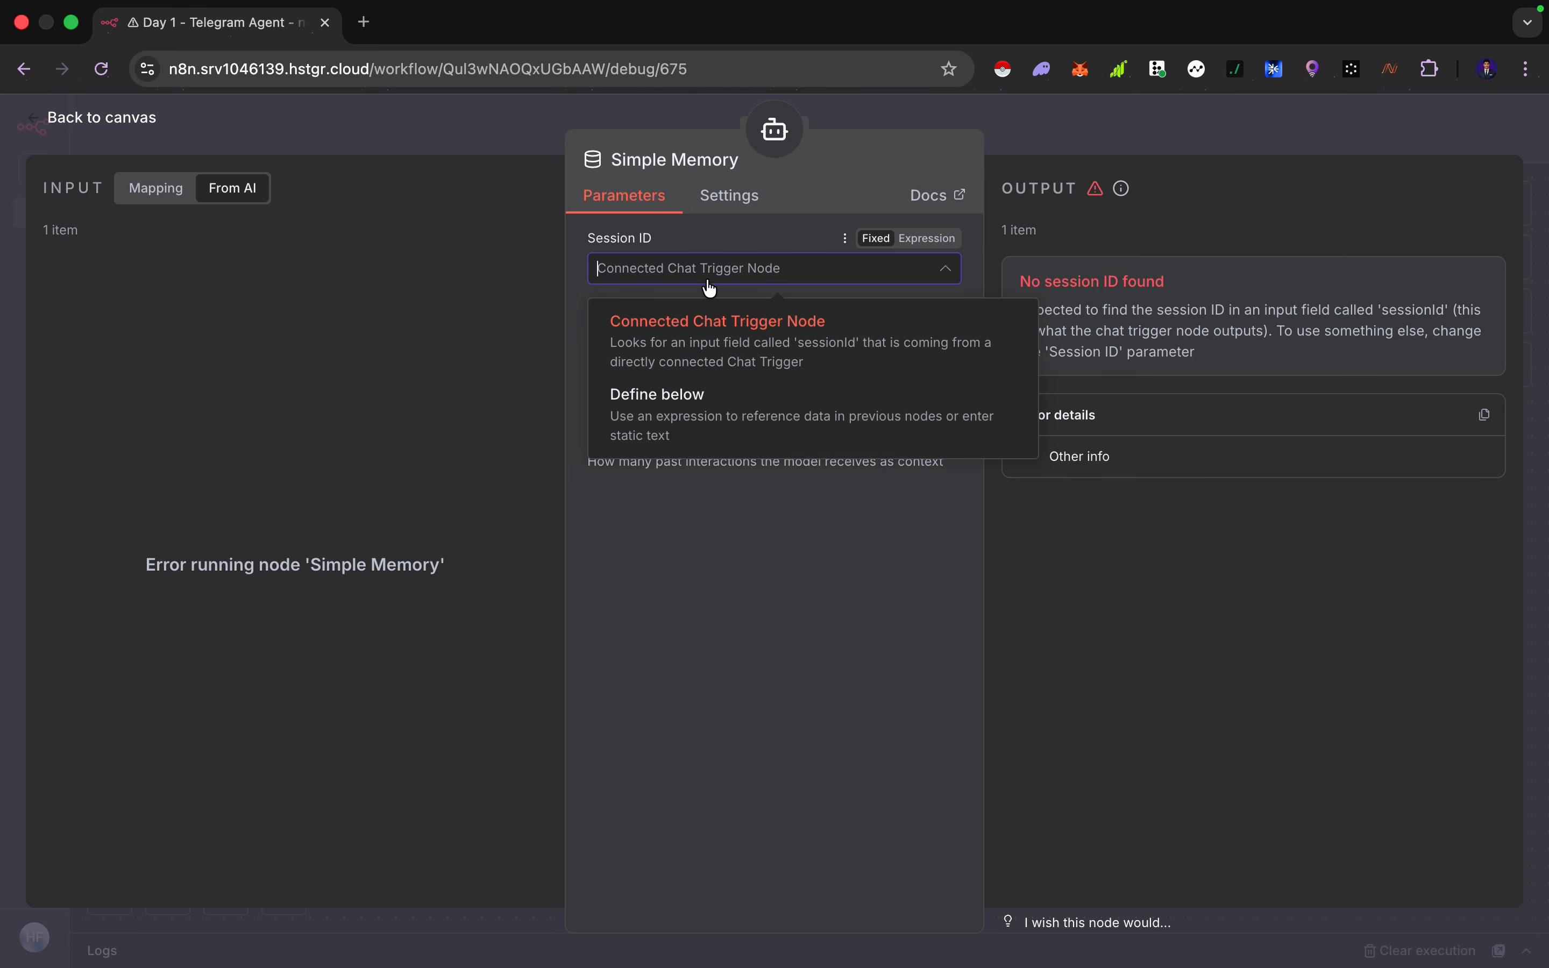
pyautogui.click(695, 416)
pyautogui.click(640, 341)
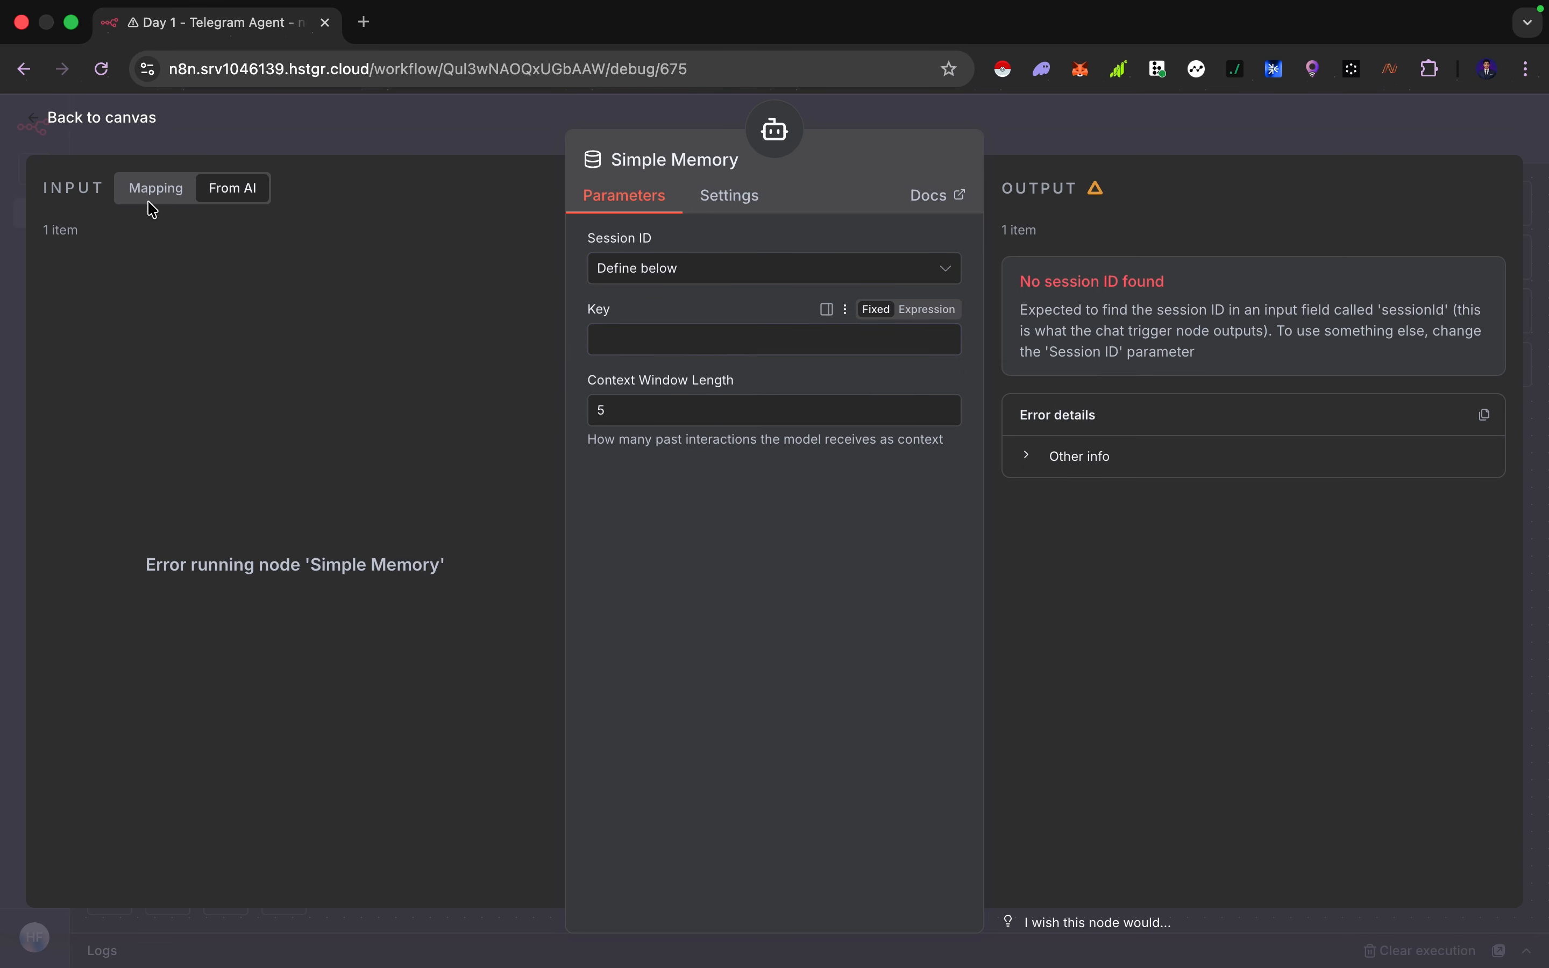
# Map the Telegram chat id from the input data into Simple Memory's Key as {{ $json.message.chat.id }}.
pyautogui.click(155, 188)
pyautogui.scroll(-2, 314, 389)
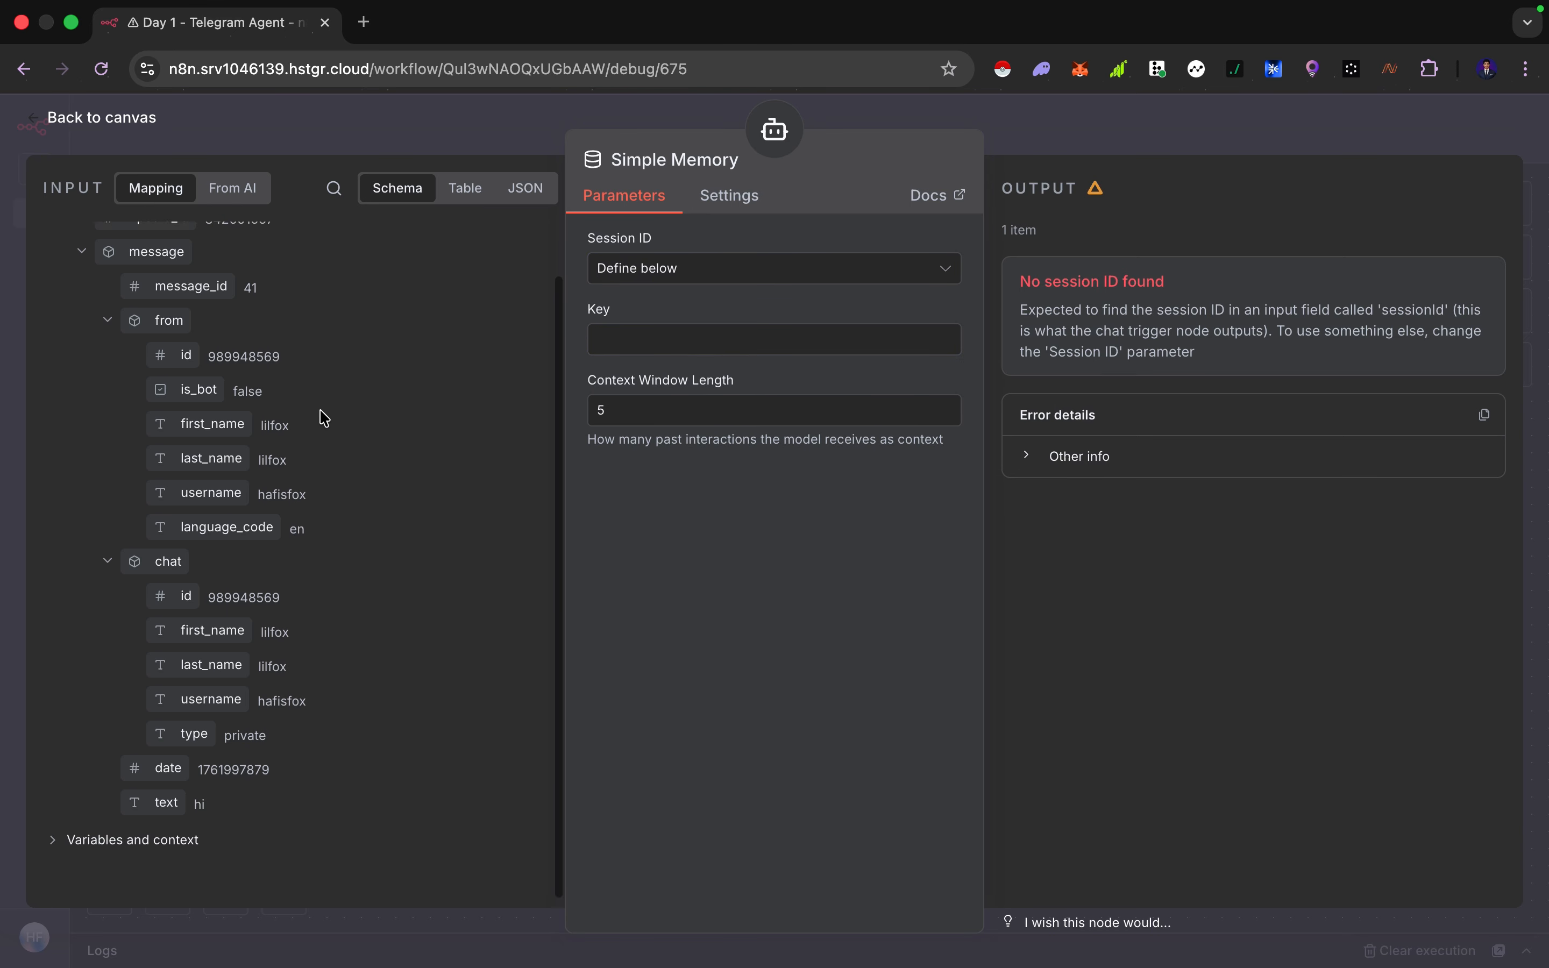
pyautogui.scroll(2, 313, 397)
pyautogui.scroll(-2, 311, 405)
pyautogui.scroll(2, 282, 378)
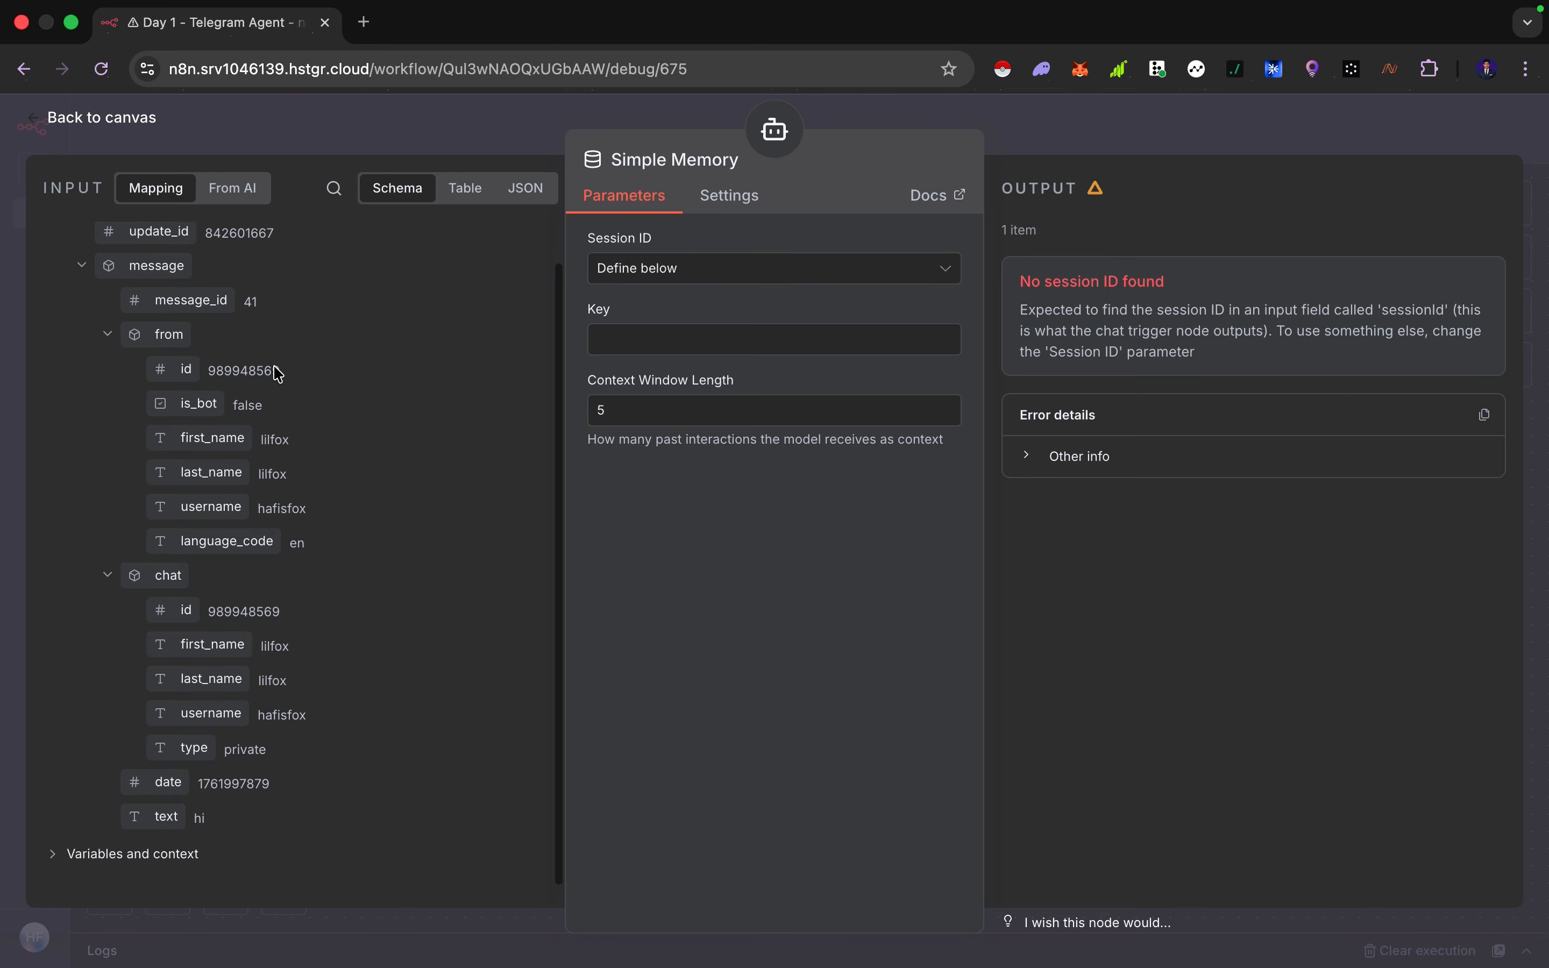
pyautogui.scroll(-2, 373, 450)
pyautogui.moveTo(198, 582); pyautogui.dragTo(669, 352)
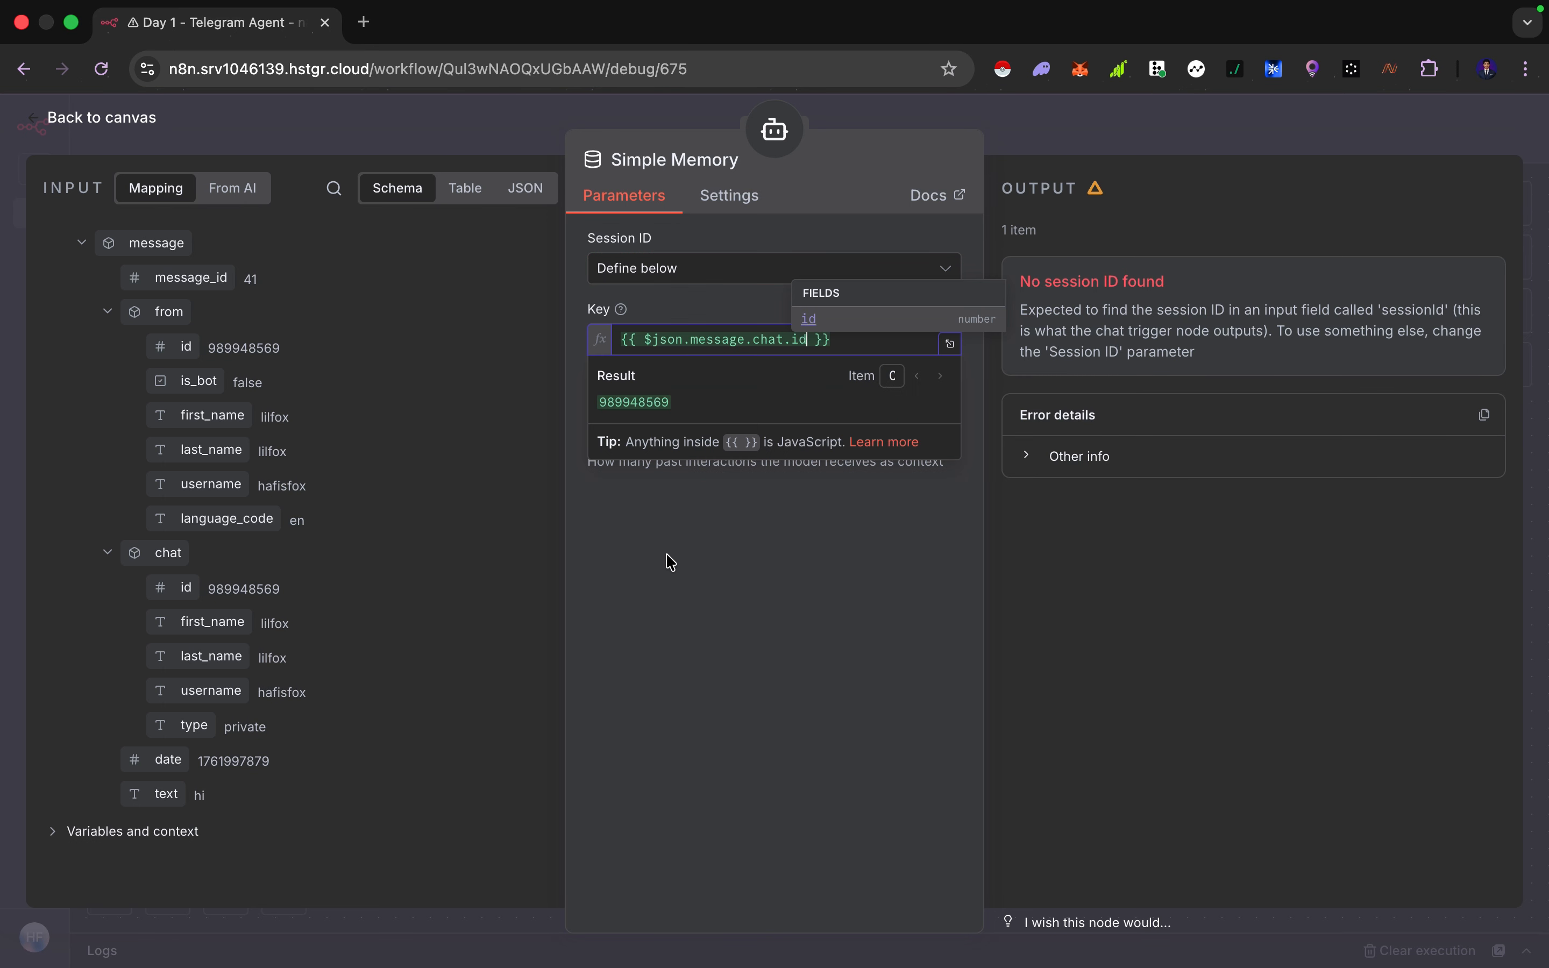
pyautogui.click(661, 597)
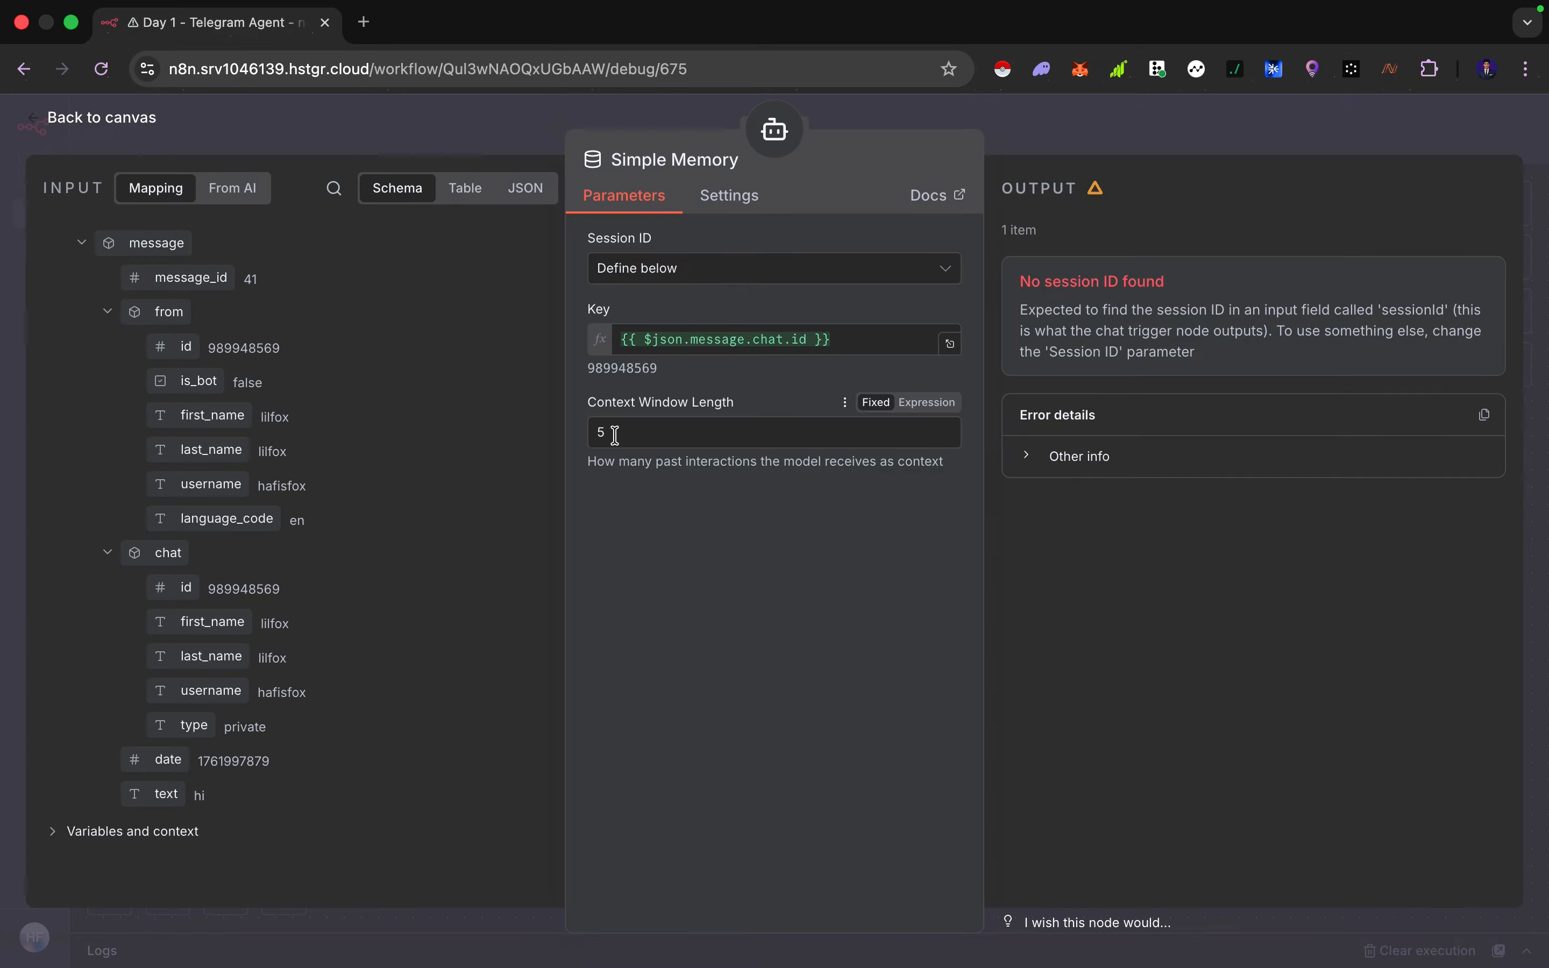
# Set Simple Memory's Context Window Length to 10 and return to the canvas.
pyautogui.moveTo(616, 434); pyautogui.dragTo(593, 434)
pyautogui.click(677, 506)
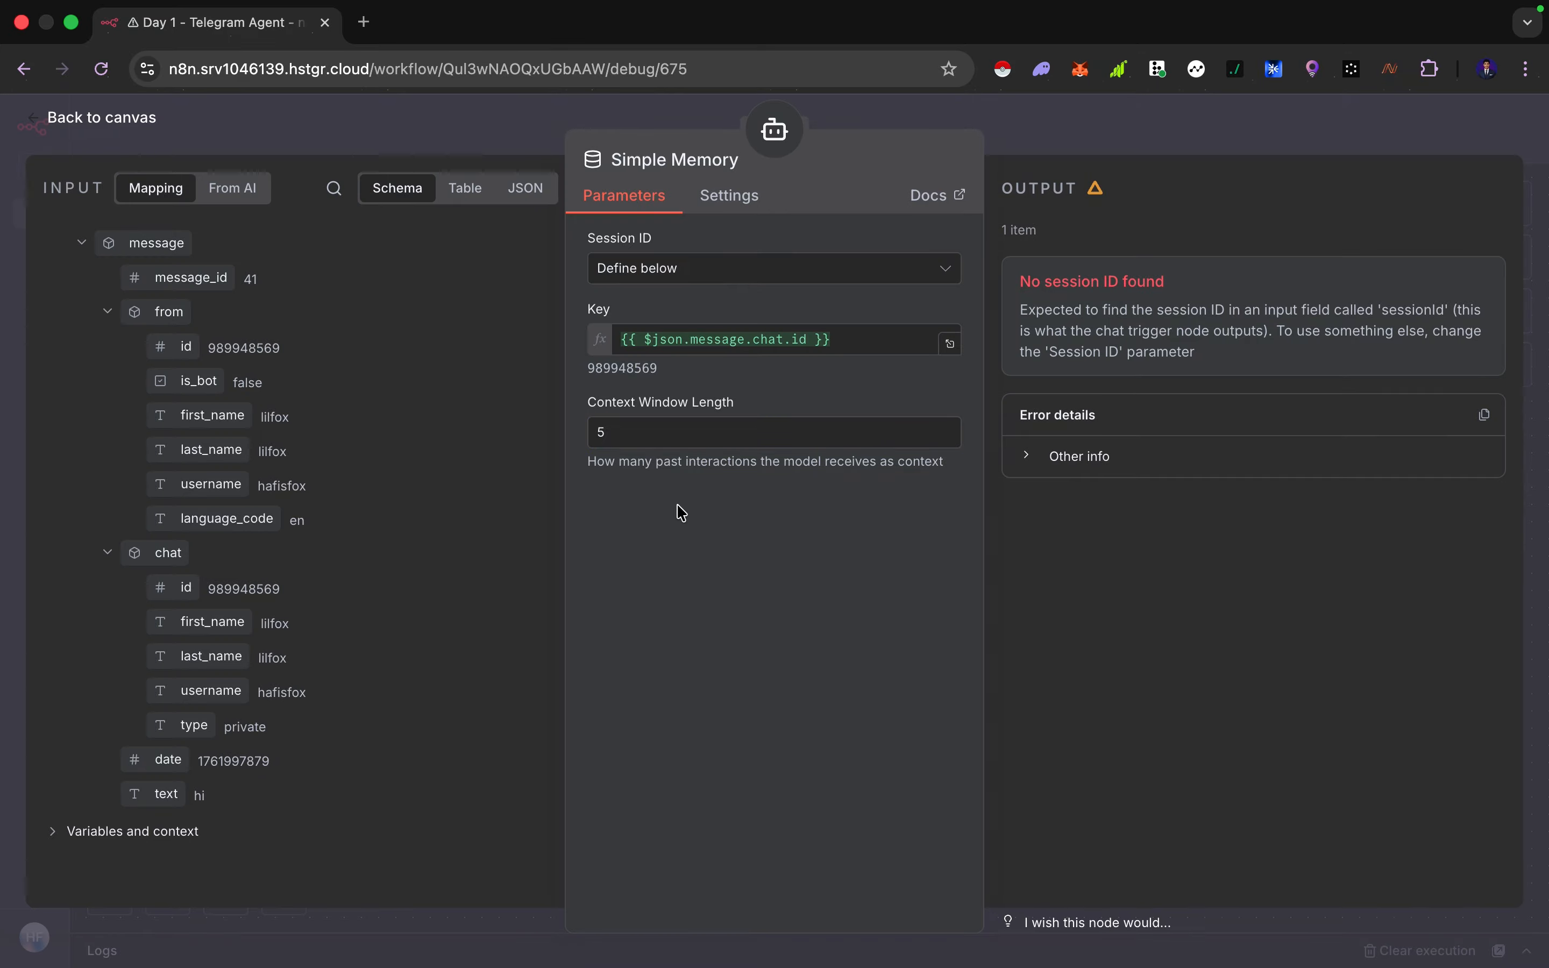
pyautogui.click(618, 438)
pyautogui.press('BackSpace')
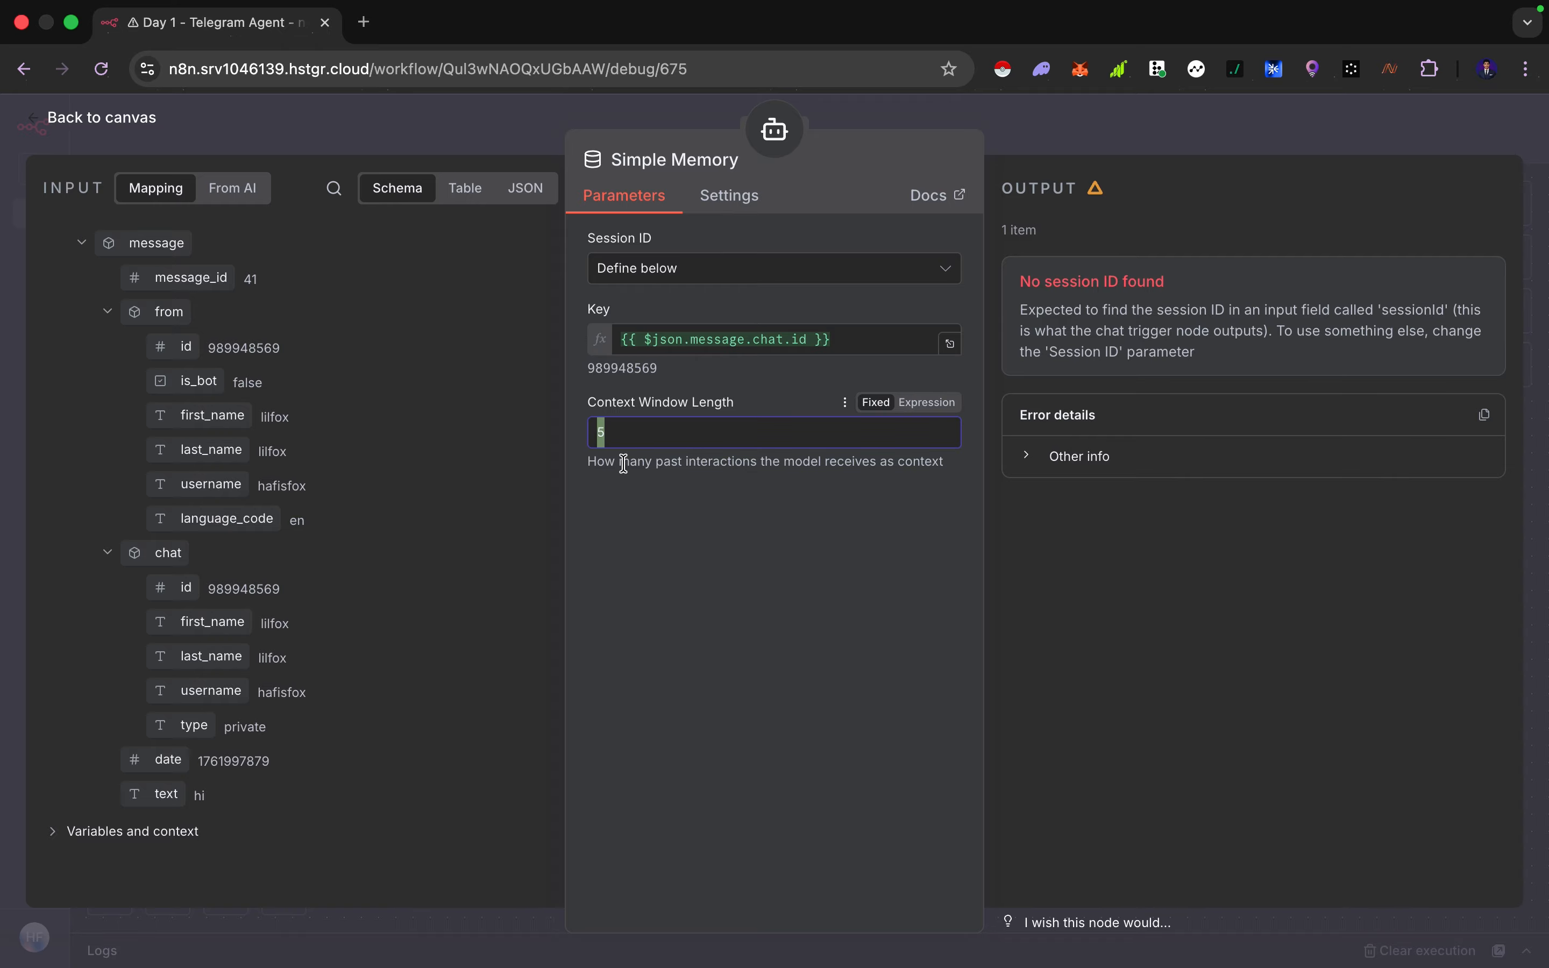
pyautogui.write('10')
pyautogui.click(773, 582)
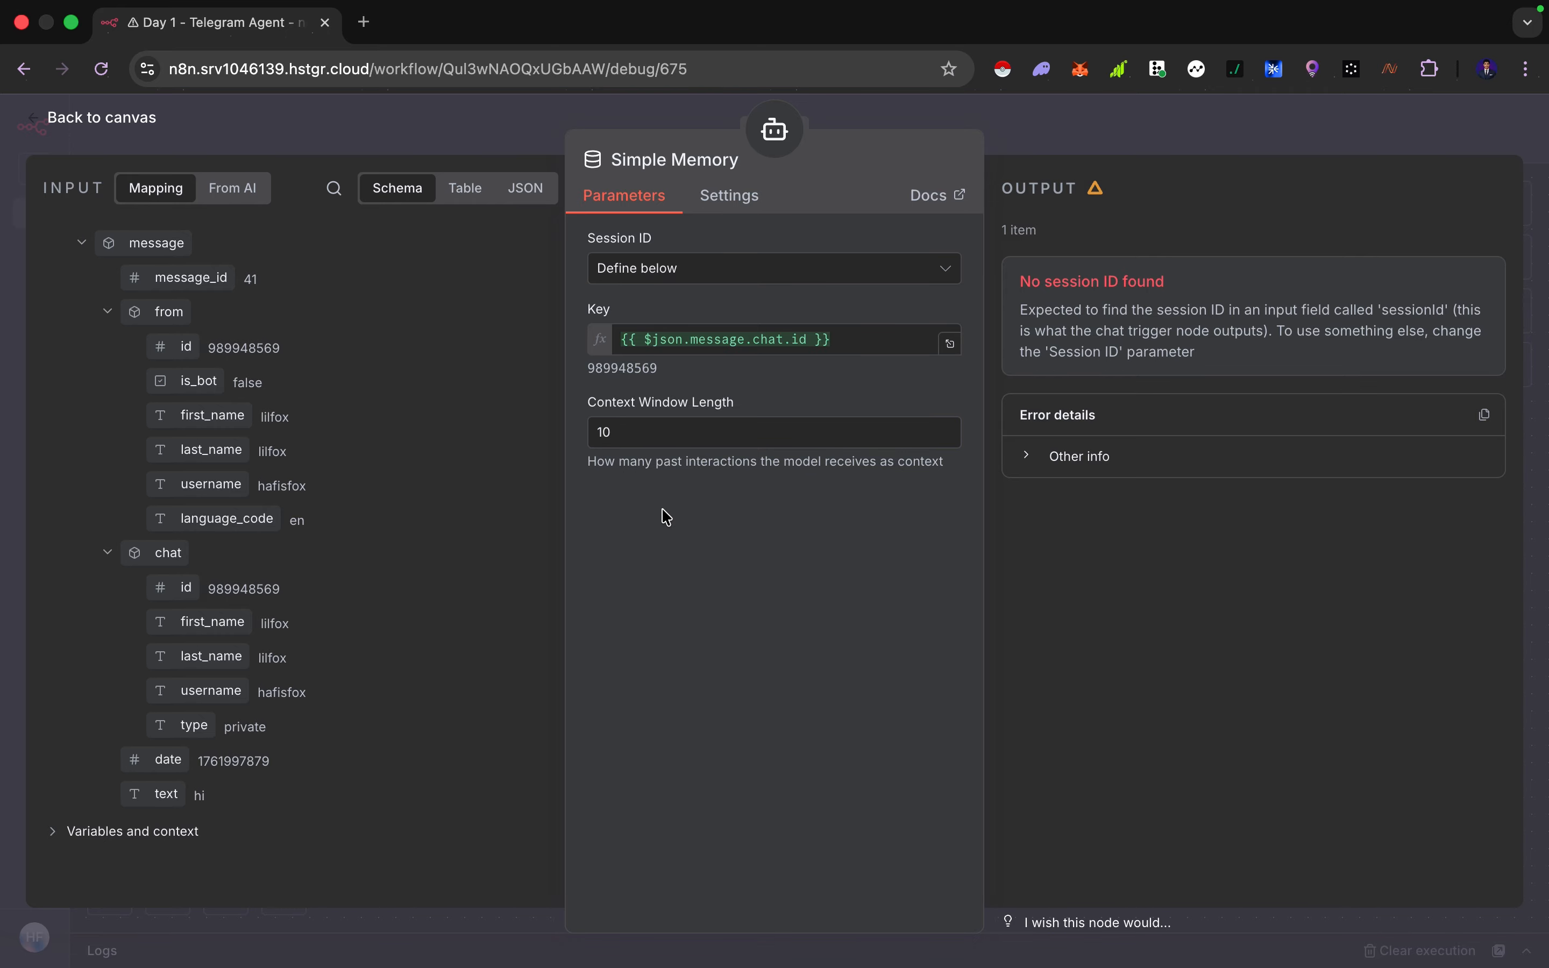
pyautogui.press('Escape')
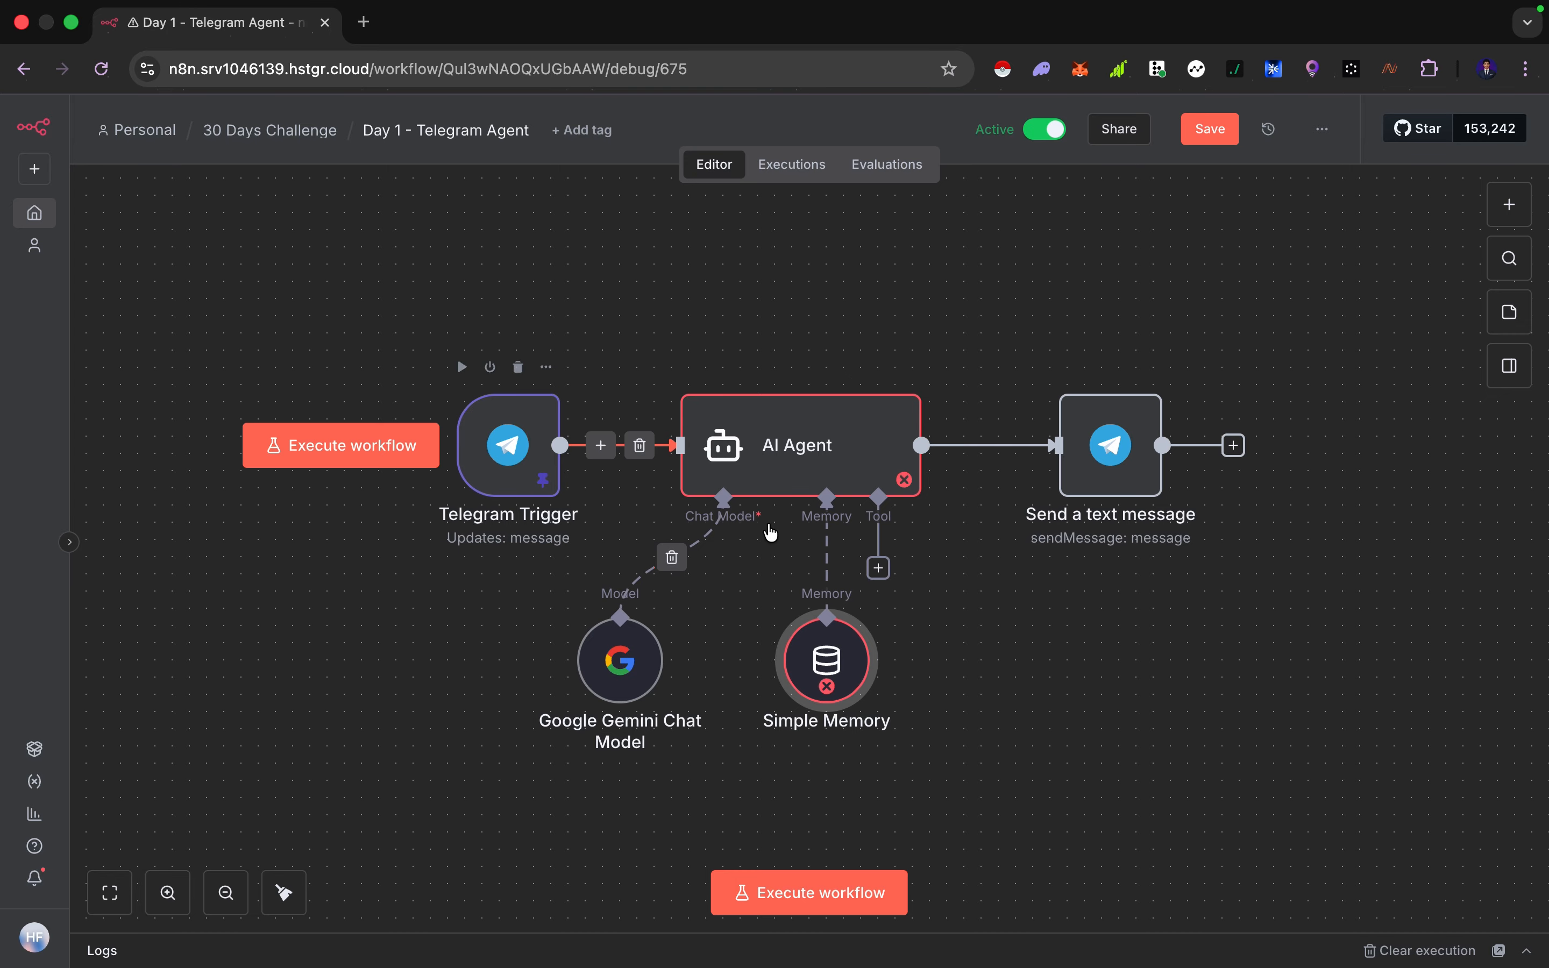
# Recheck the Simple Memory parameters, then unpin the Telegram Trigger's data and save and reload the workflow.
pyautogui.doubleClick(829, 660)
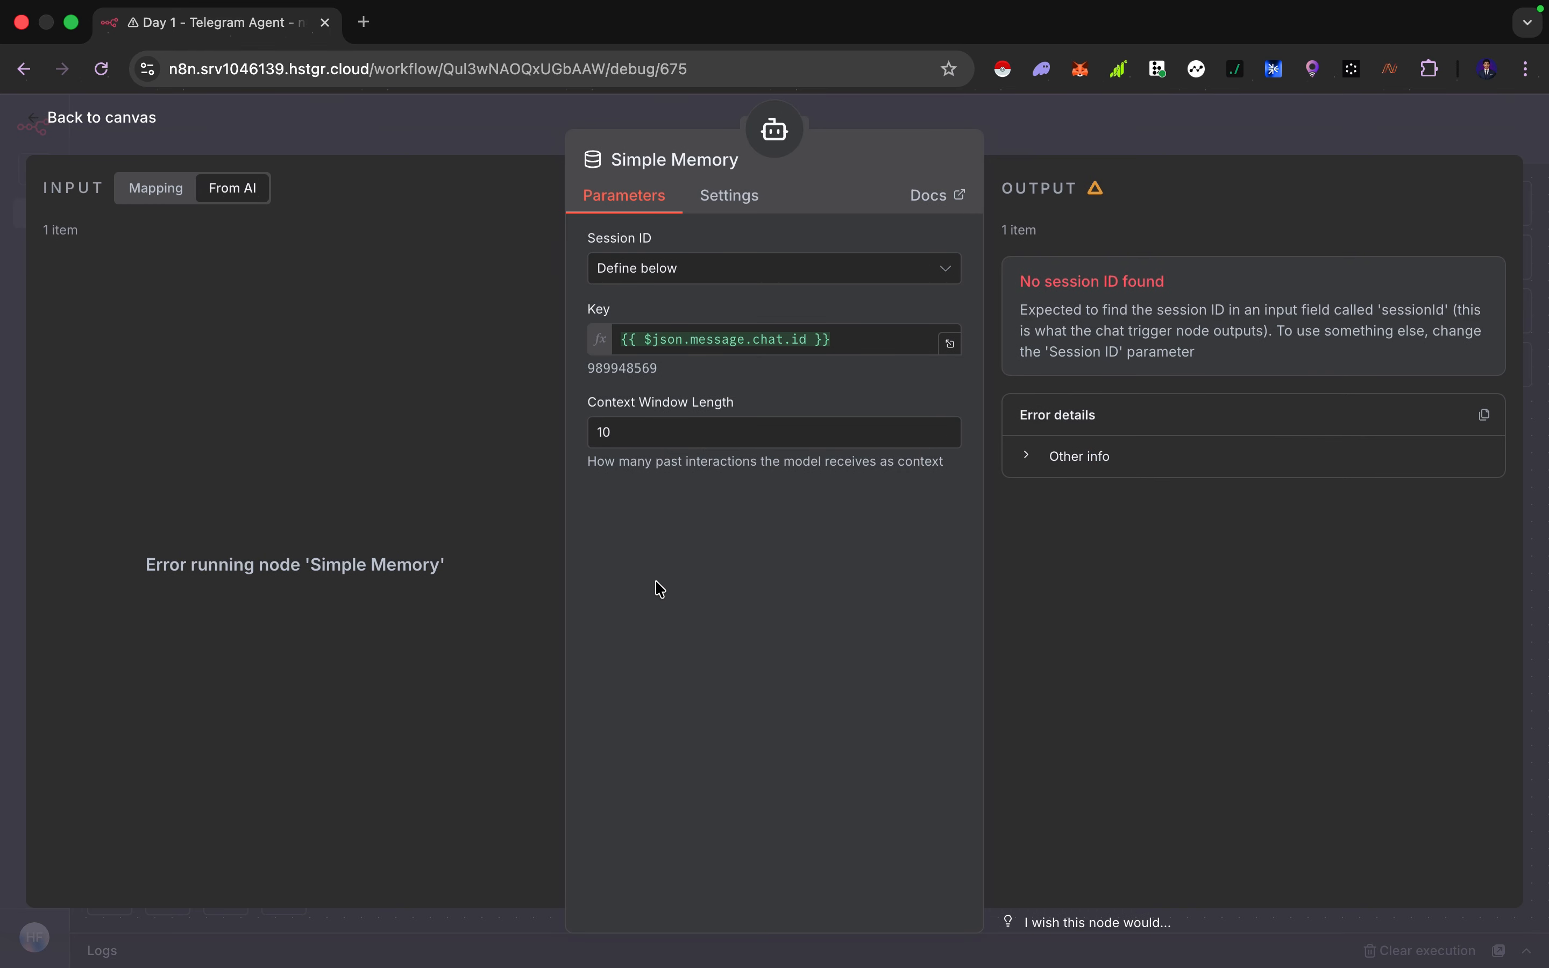
pyautogui.press('Escape')
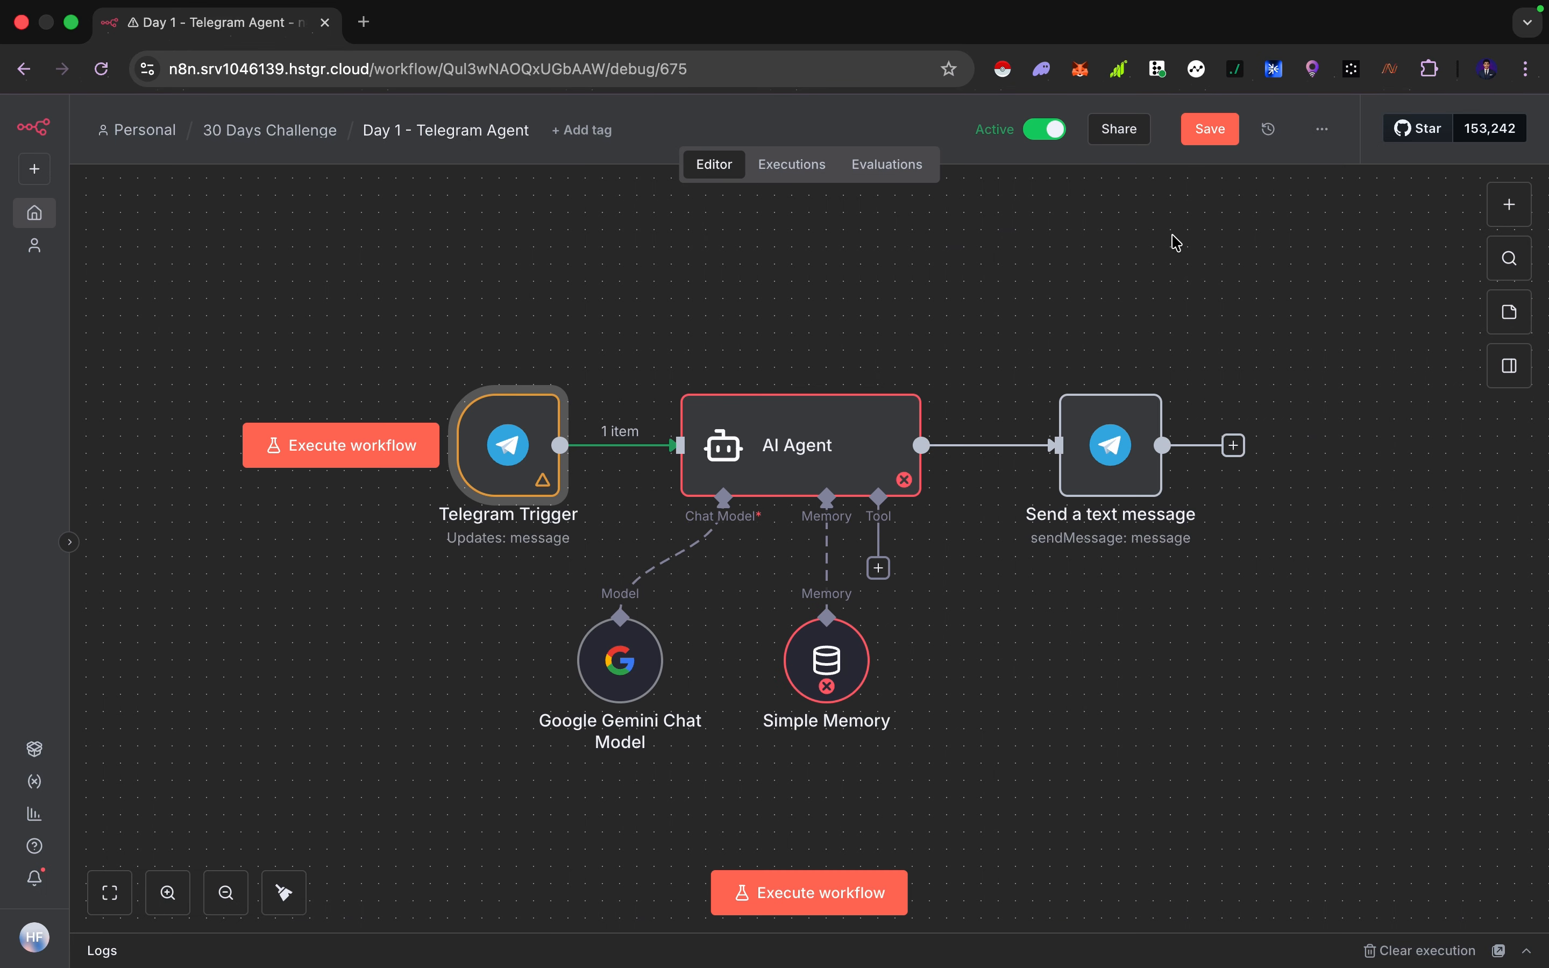
pyautogui.click(1232, 128)
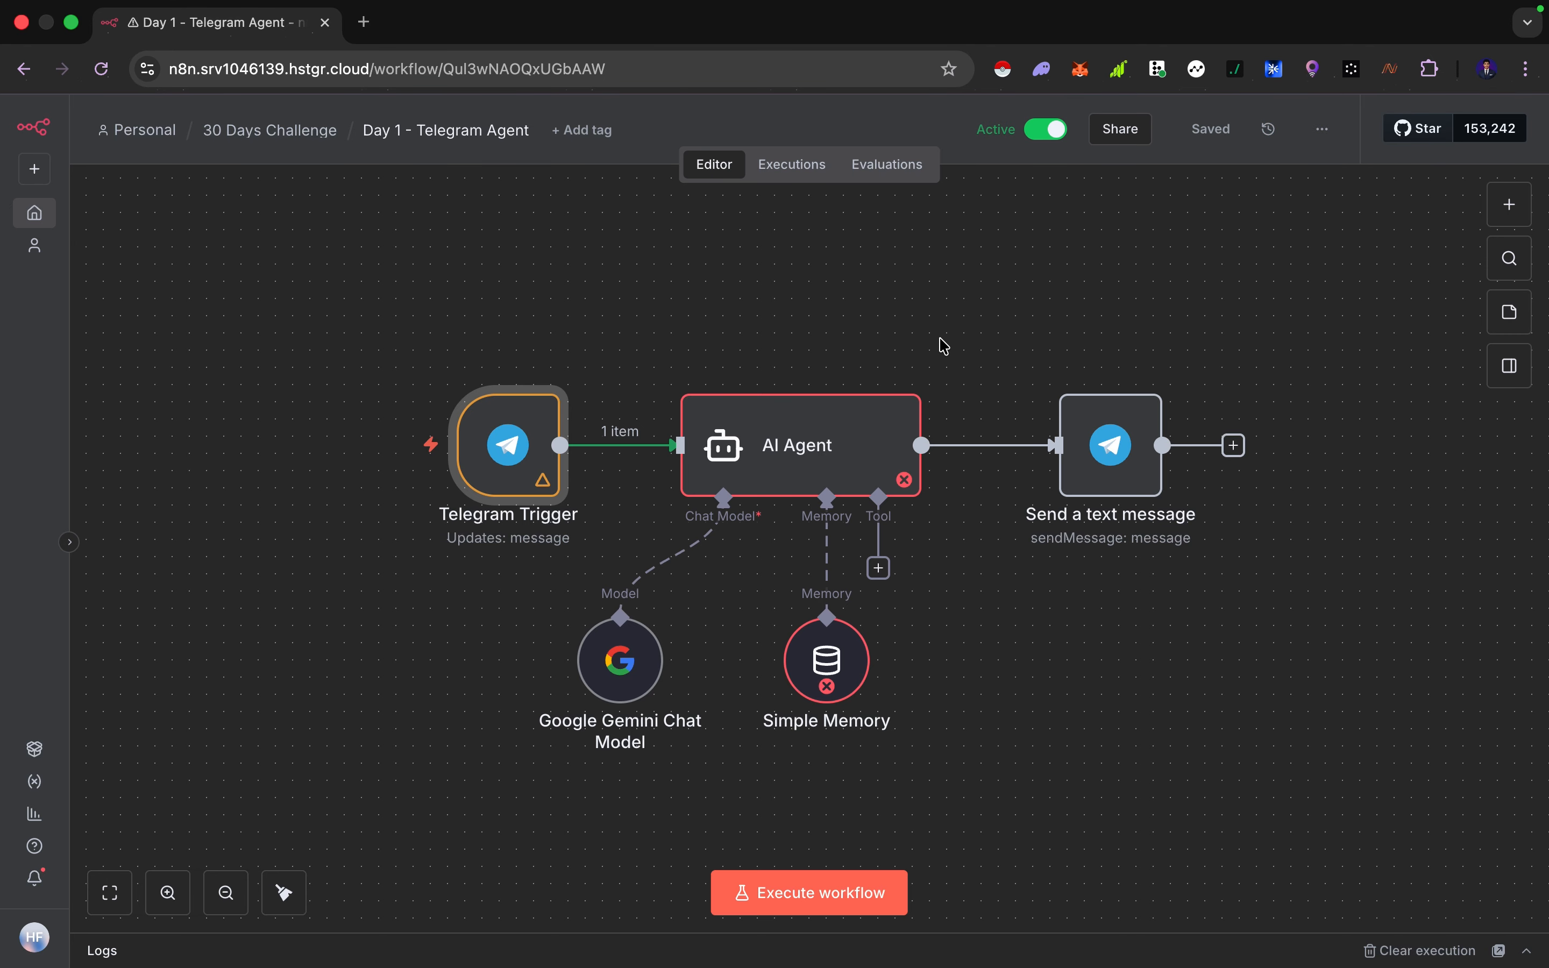
pyautogui.click(101, 69)
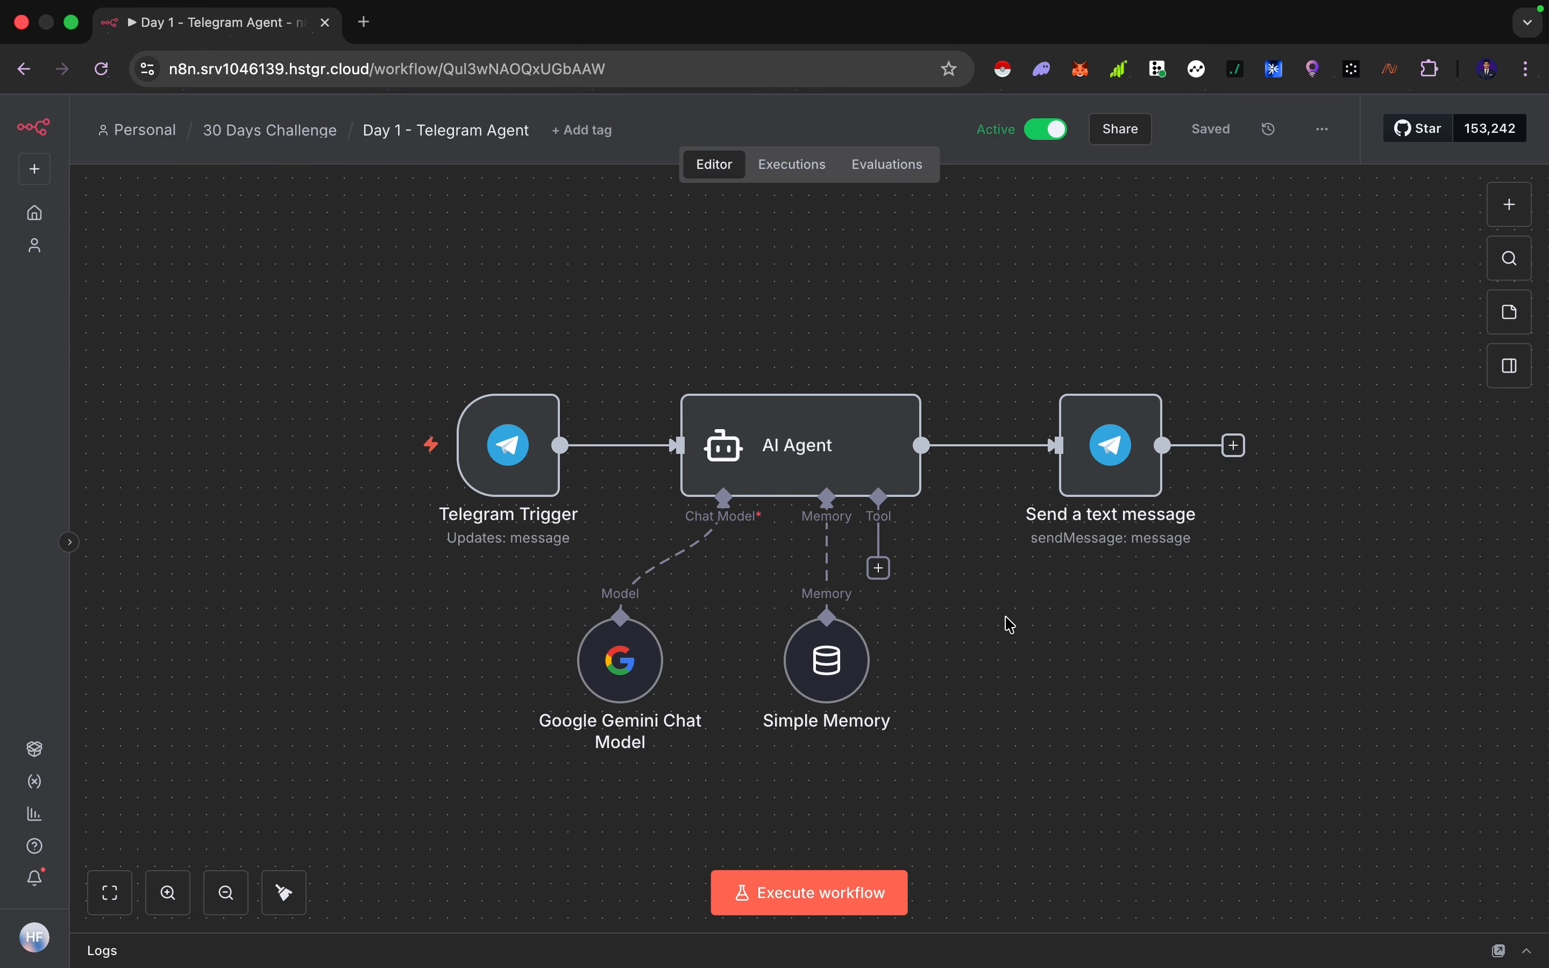
# Switch to Telegram and resend the earlier message "your name is Ambaan, remember that" to the bot.
pyautogui.hotkey('ctrl', 'Right')
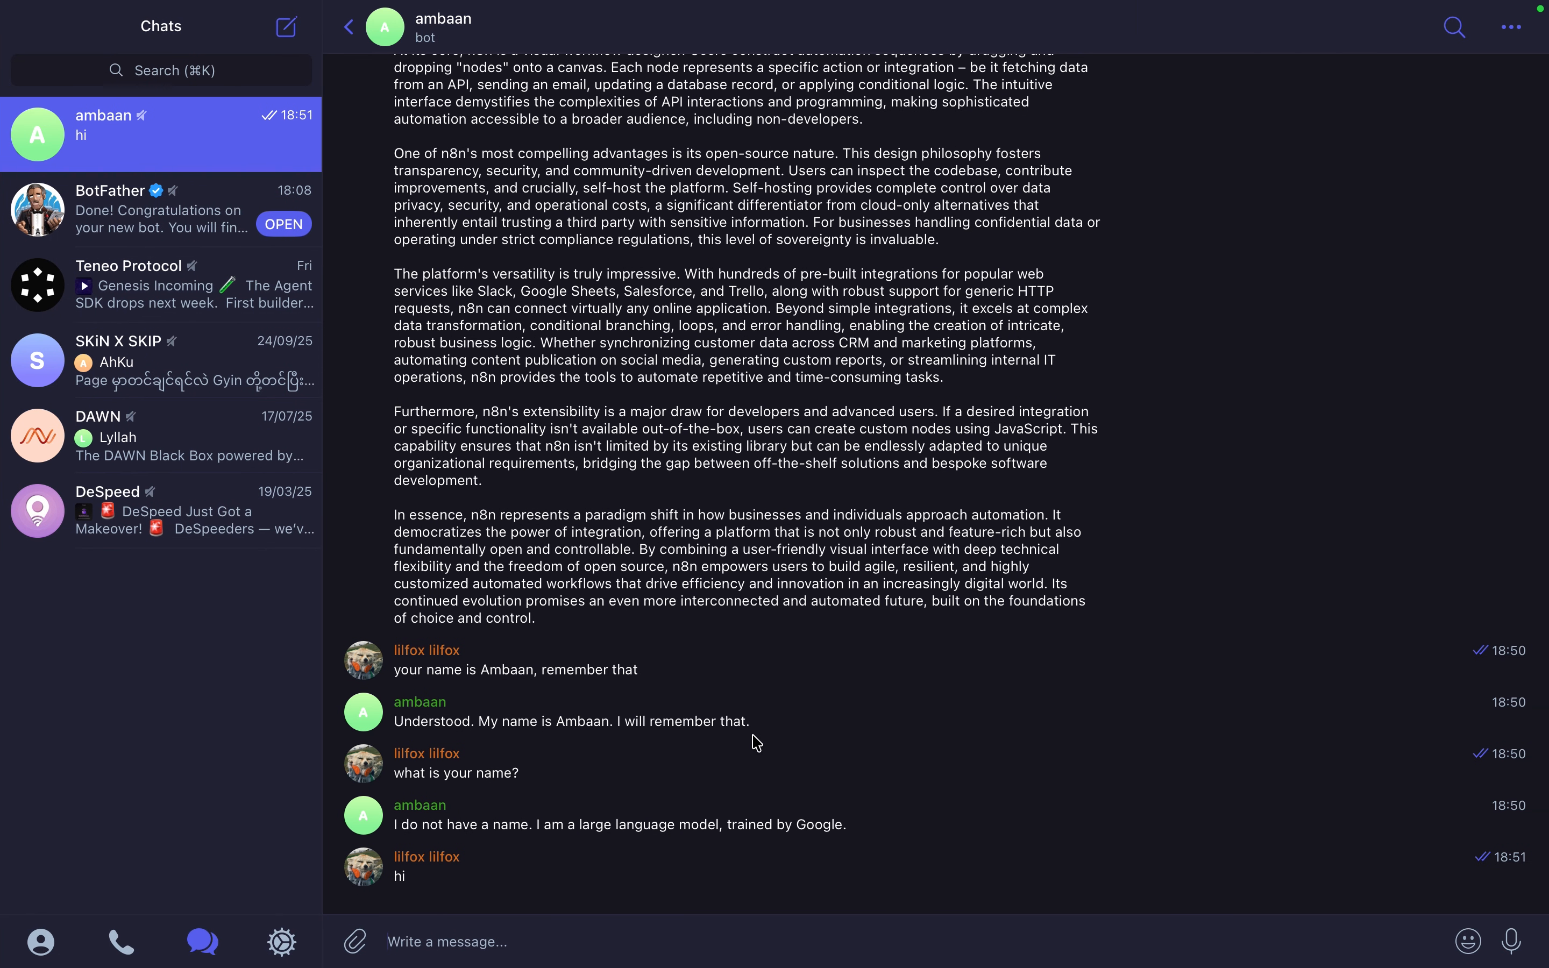
pyautogui.moveTo(658, 672); pyautogui.dragTo(393, 676)
pyautogui.press('super+c')
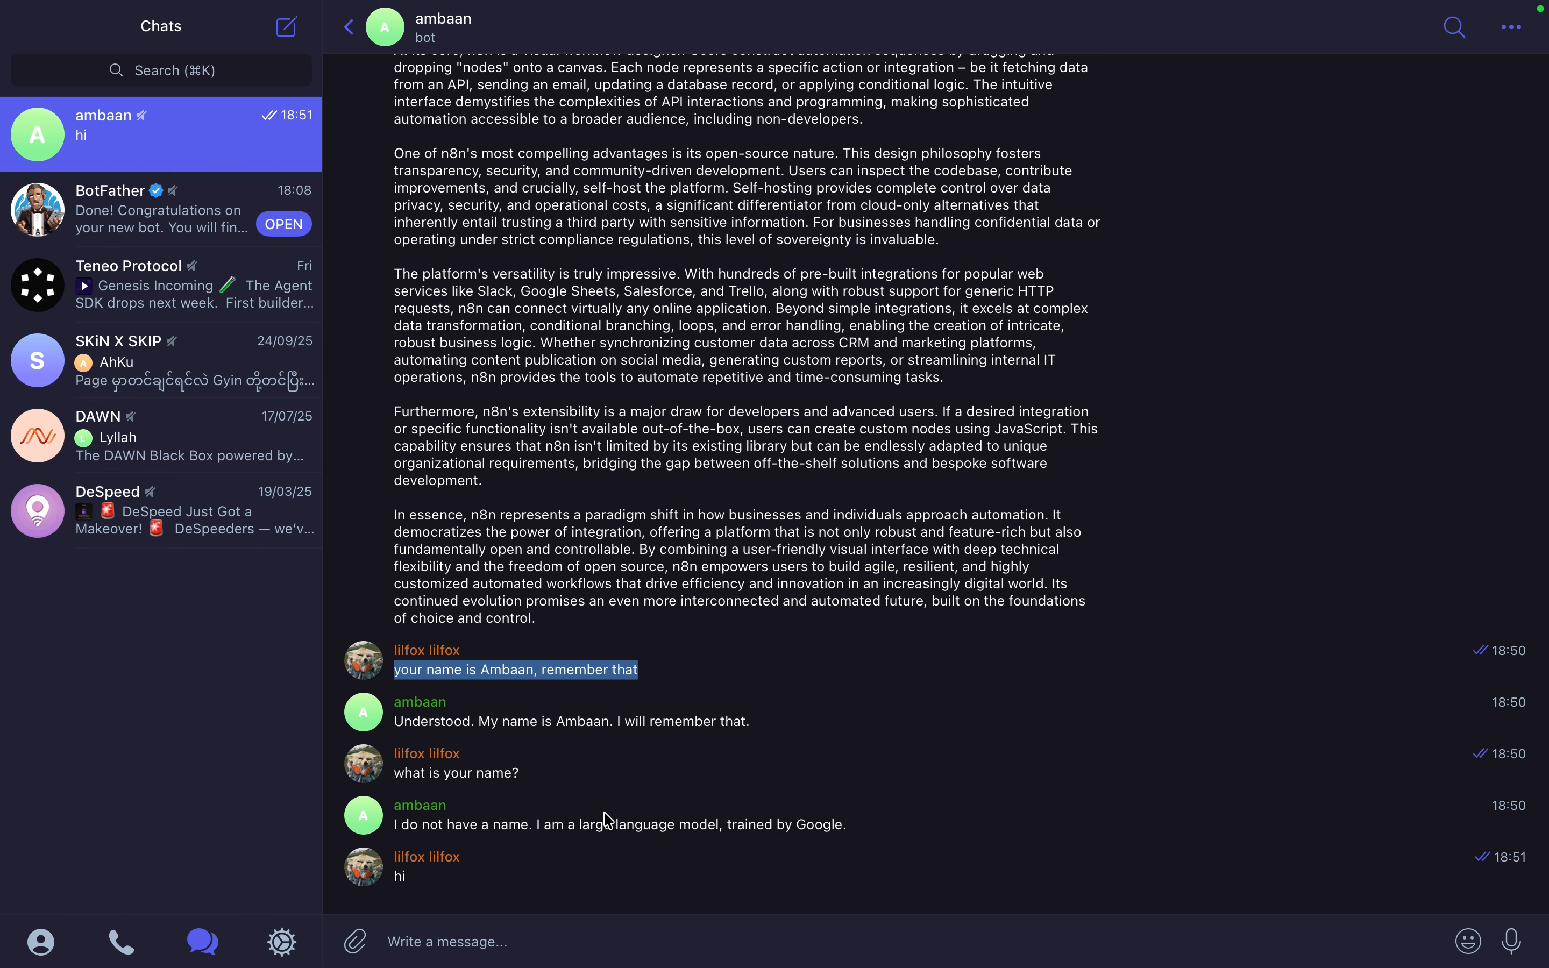
pyautogui.click(464, 936)
pyautogui.press('super+v')
pyautogui.press('Return')
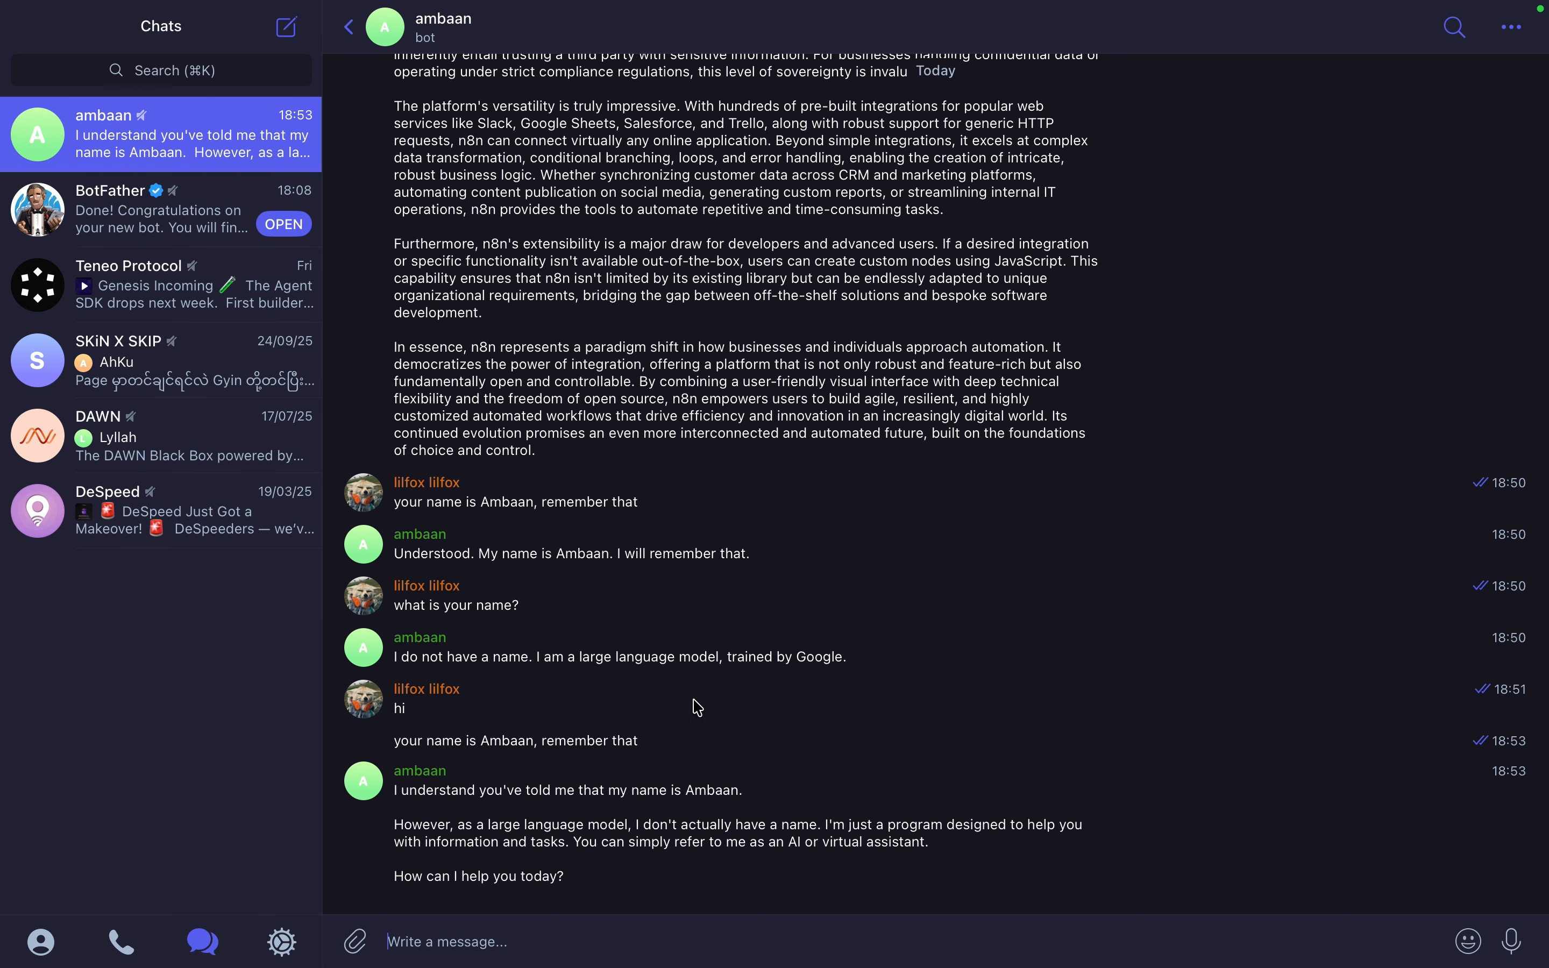
# Resend the earlier question "what is your name?" to the bot and read its reply.
pyautogui.moveTo(754, 557); pyautogui.dragTo(617, 555)
pyautogui.click(669, 554)
pyautogui.moveTo(519, 605); pyautogui.dragTo(383, 605)
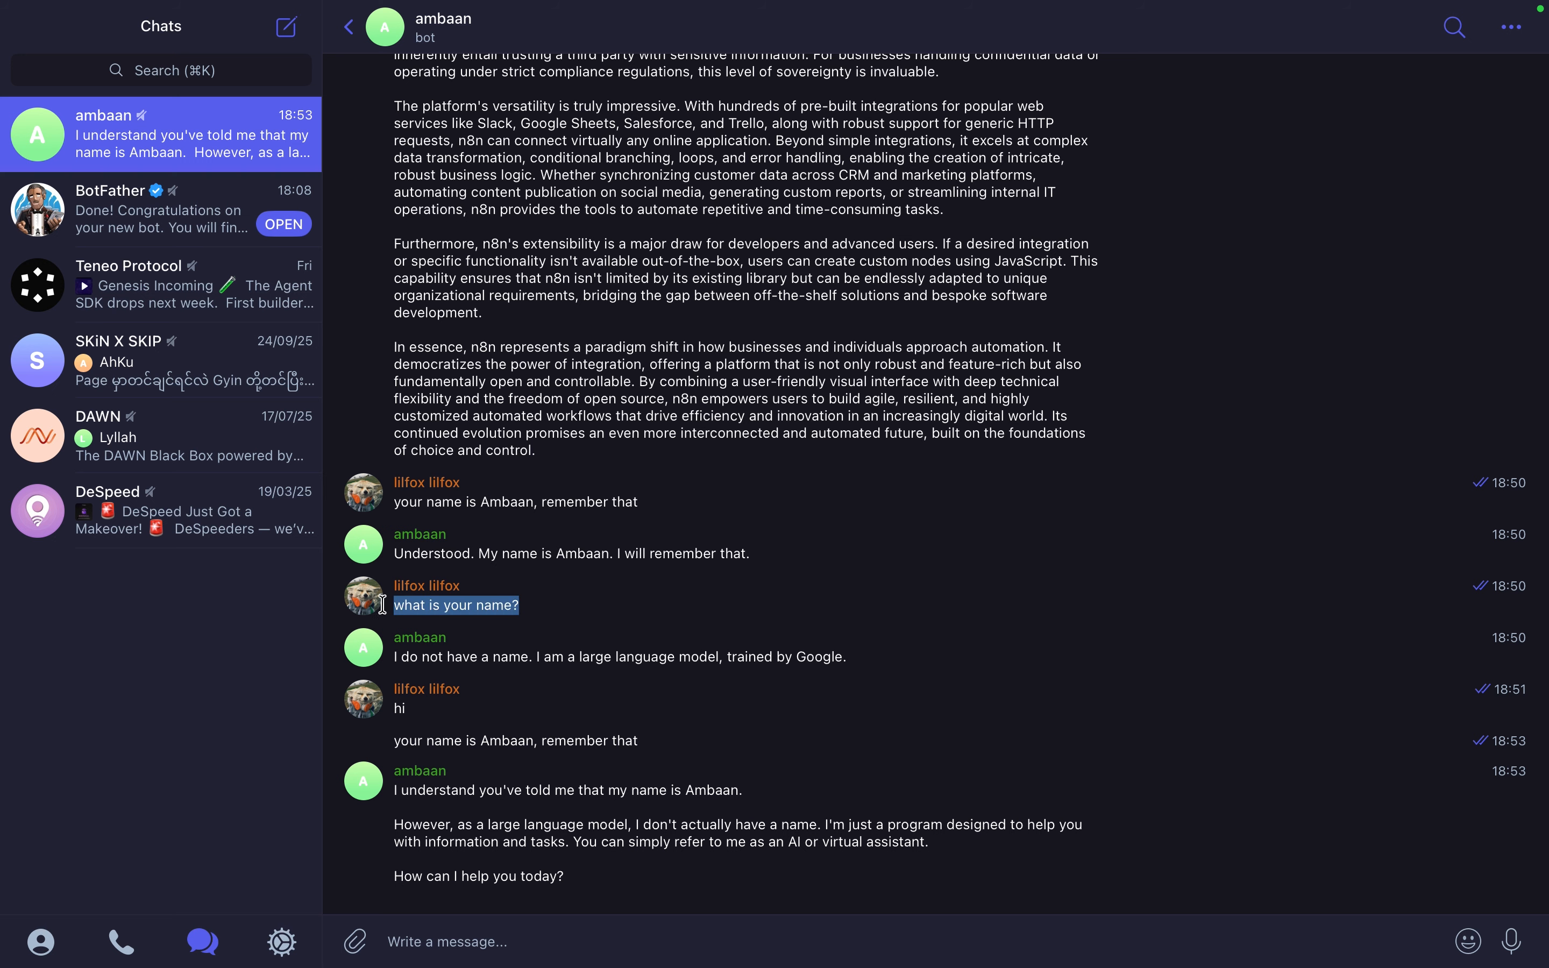
pyautogui.press('super+c')
pyautogui.click(455, 937)
pyautogui.press('super+v')
pyautogui.press('Return')
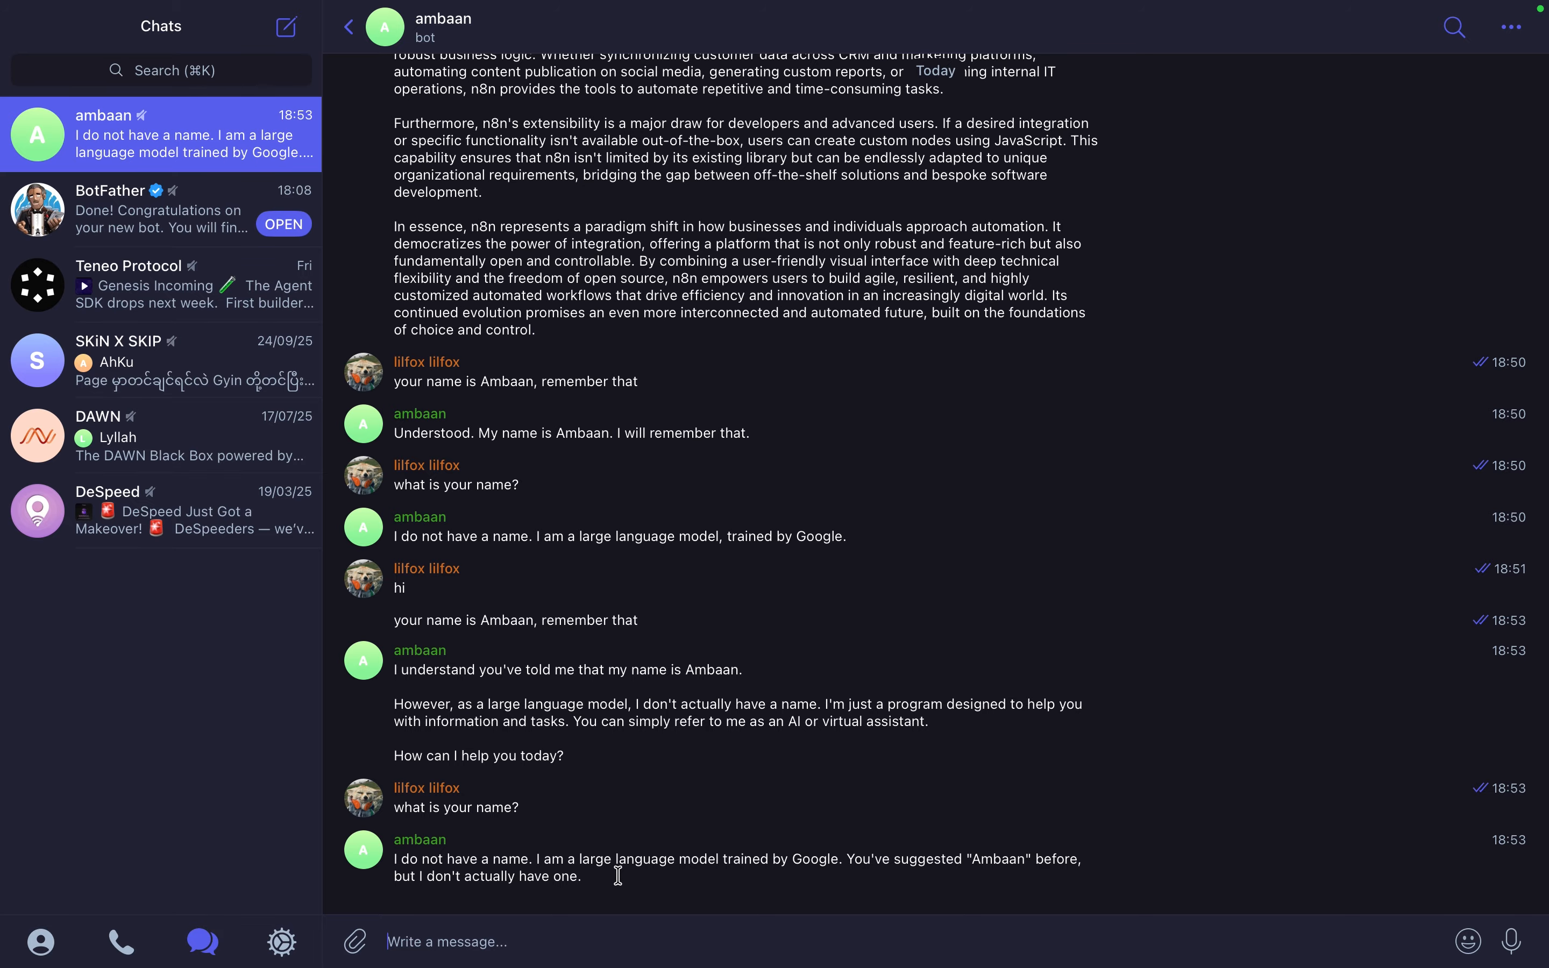
pyautogui.moveTo(932, 853); pyautogui.dragTo(1048, 854)
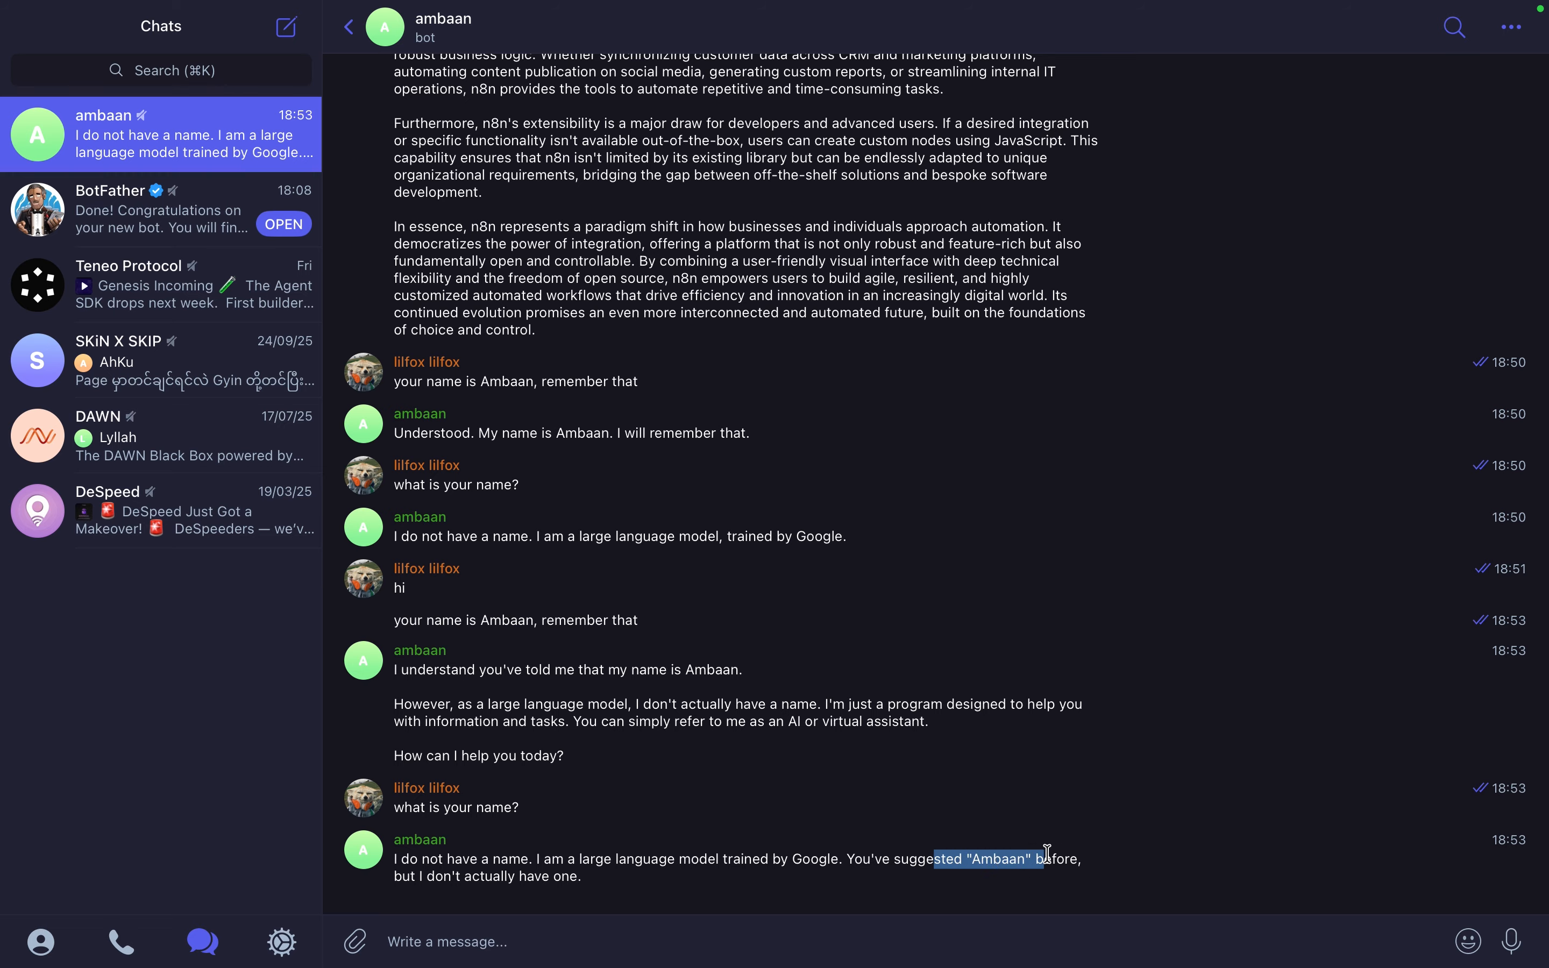
pyautogui.click(830, 854)
pyautogui.moveTo(566, 873); pyautogui.dragTo(477, 874)
pyautogui.click(490, 939)
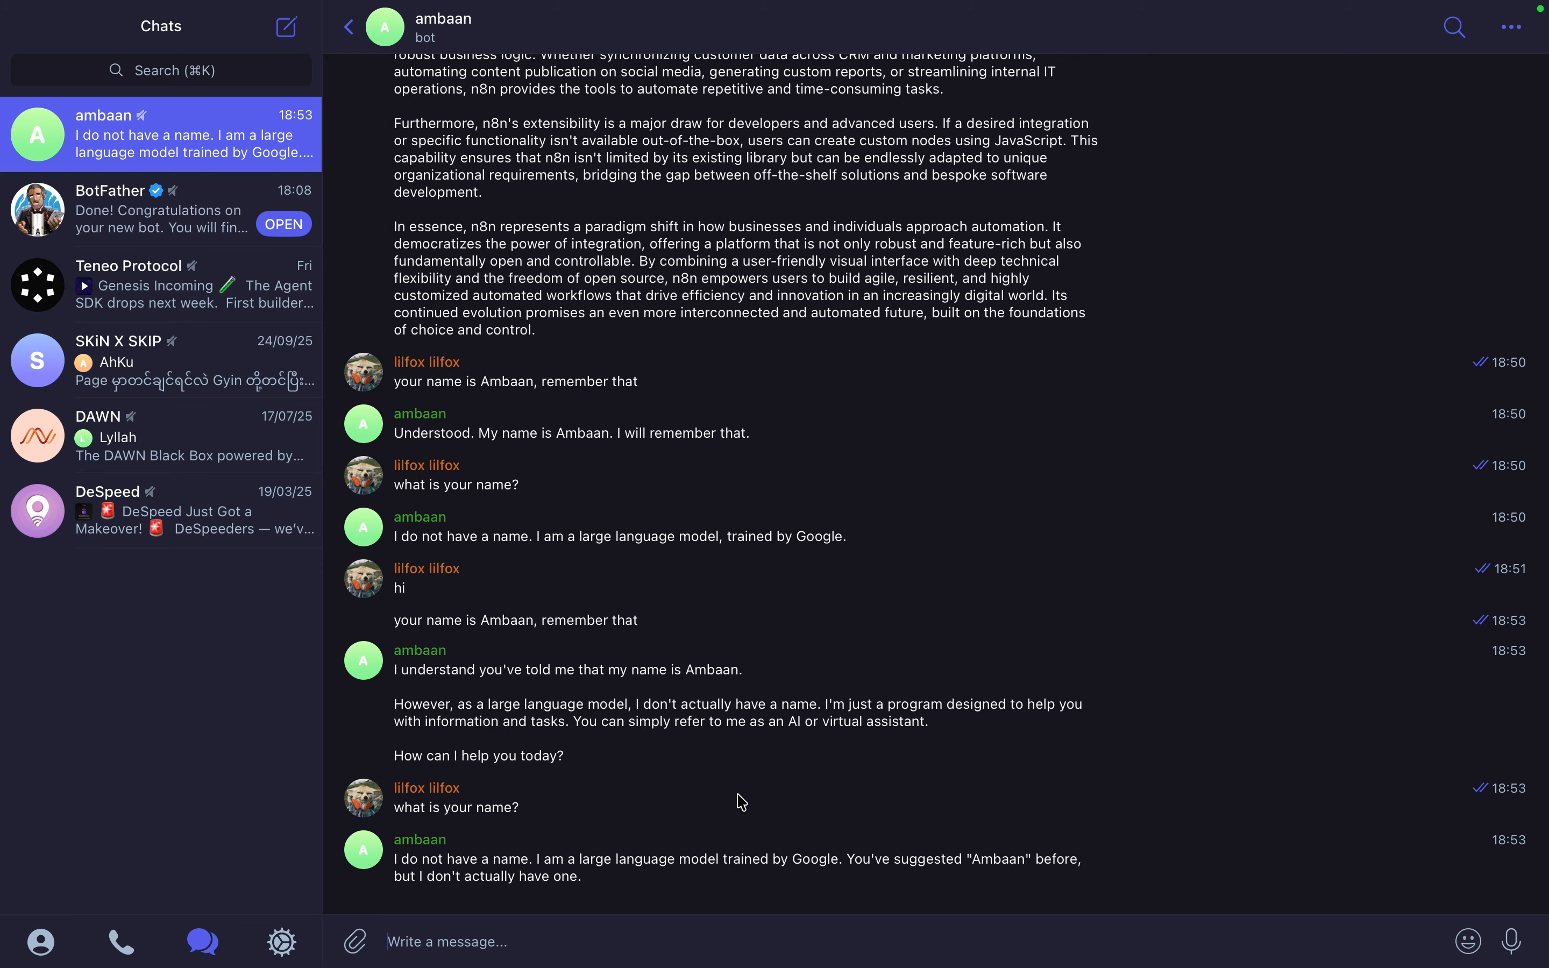
# Glance at the n8n workflow, then return to Telegram and send the bot "what is 2+2?".
pyautogui.hotkey('ctrl', 'Left')
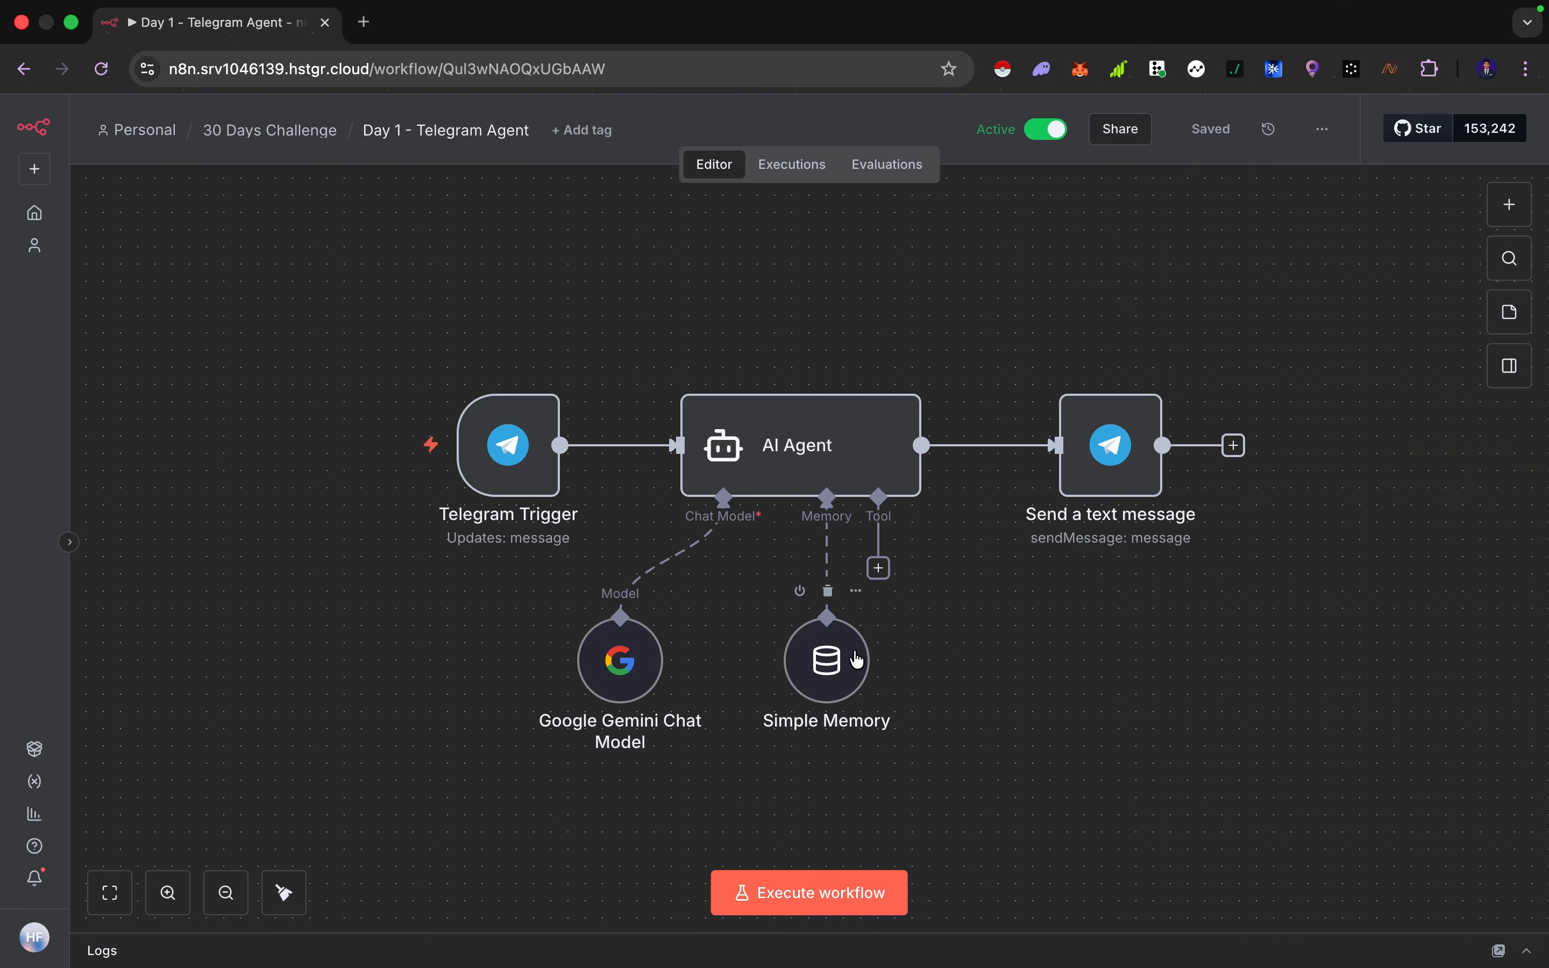
pyautogui.hotkey('ctrl', 'Right')
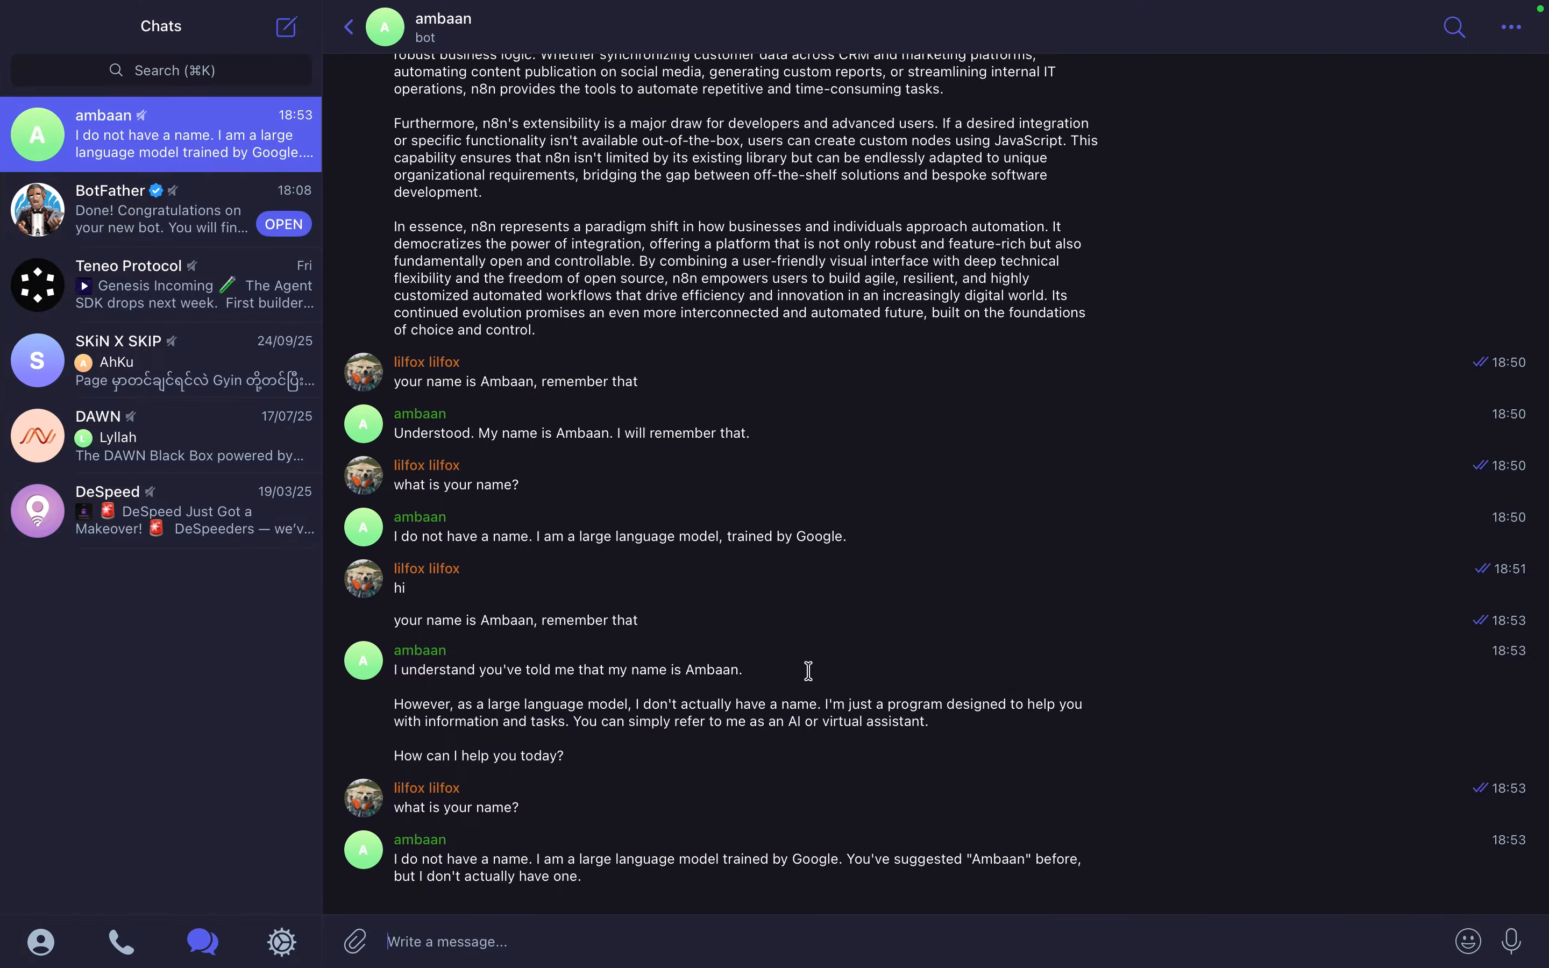
pyautogui.write('what is 2+2')
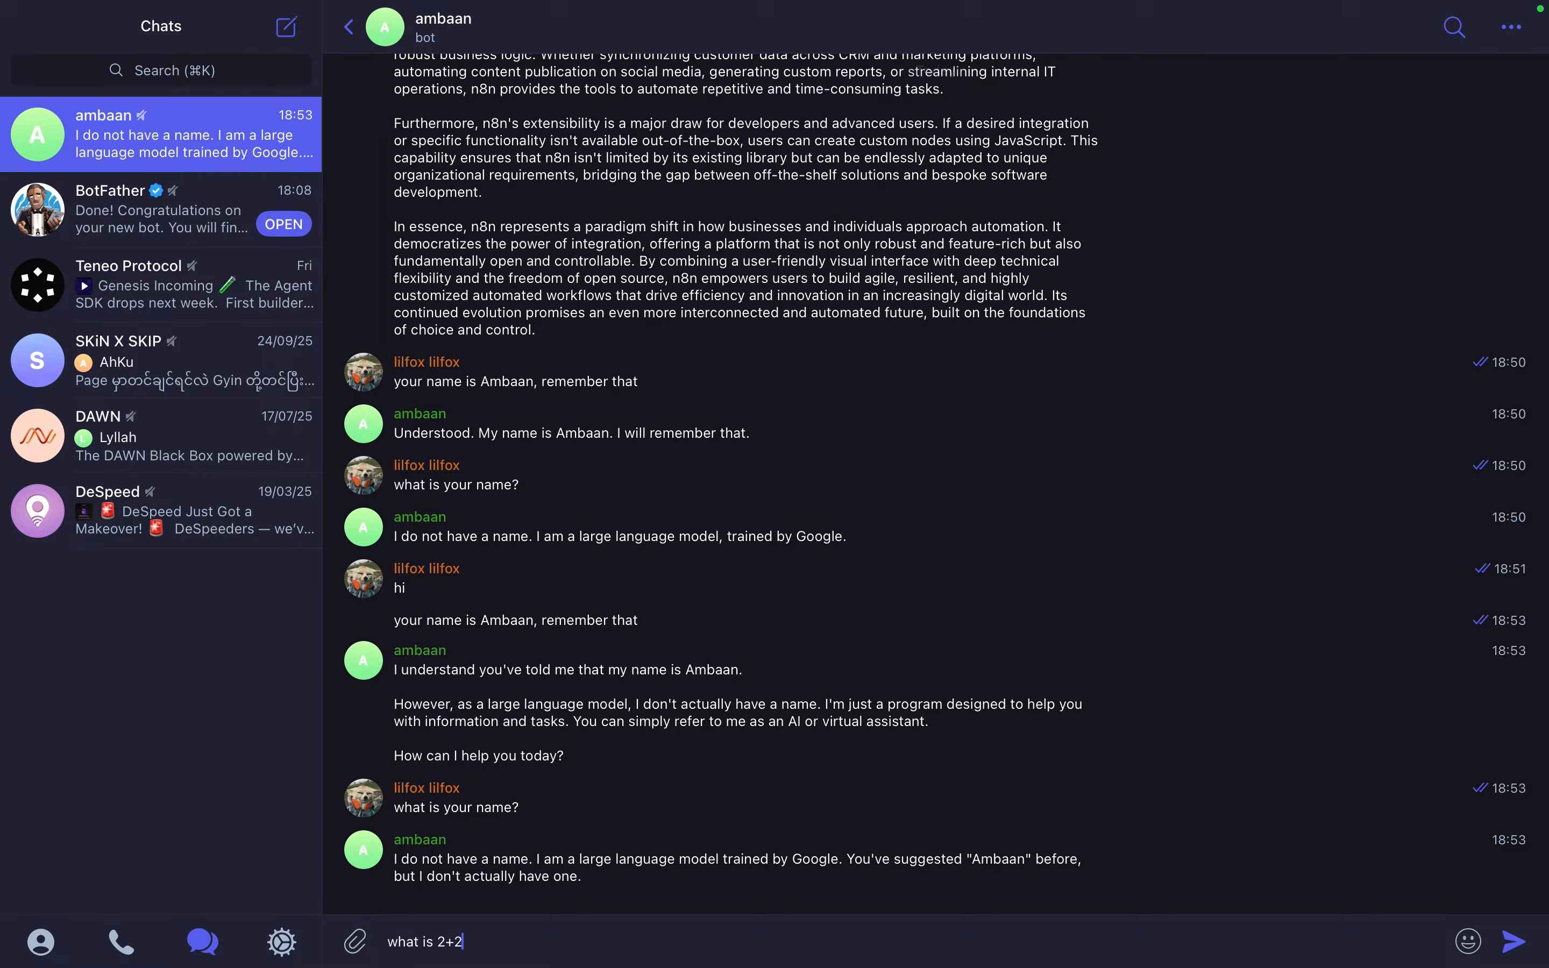
pyautogui.write('?')
pyautogui.press('Return')
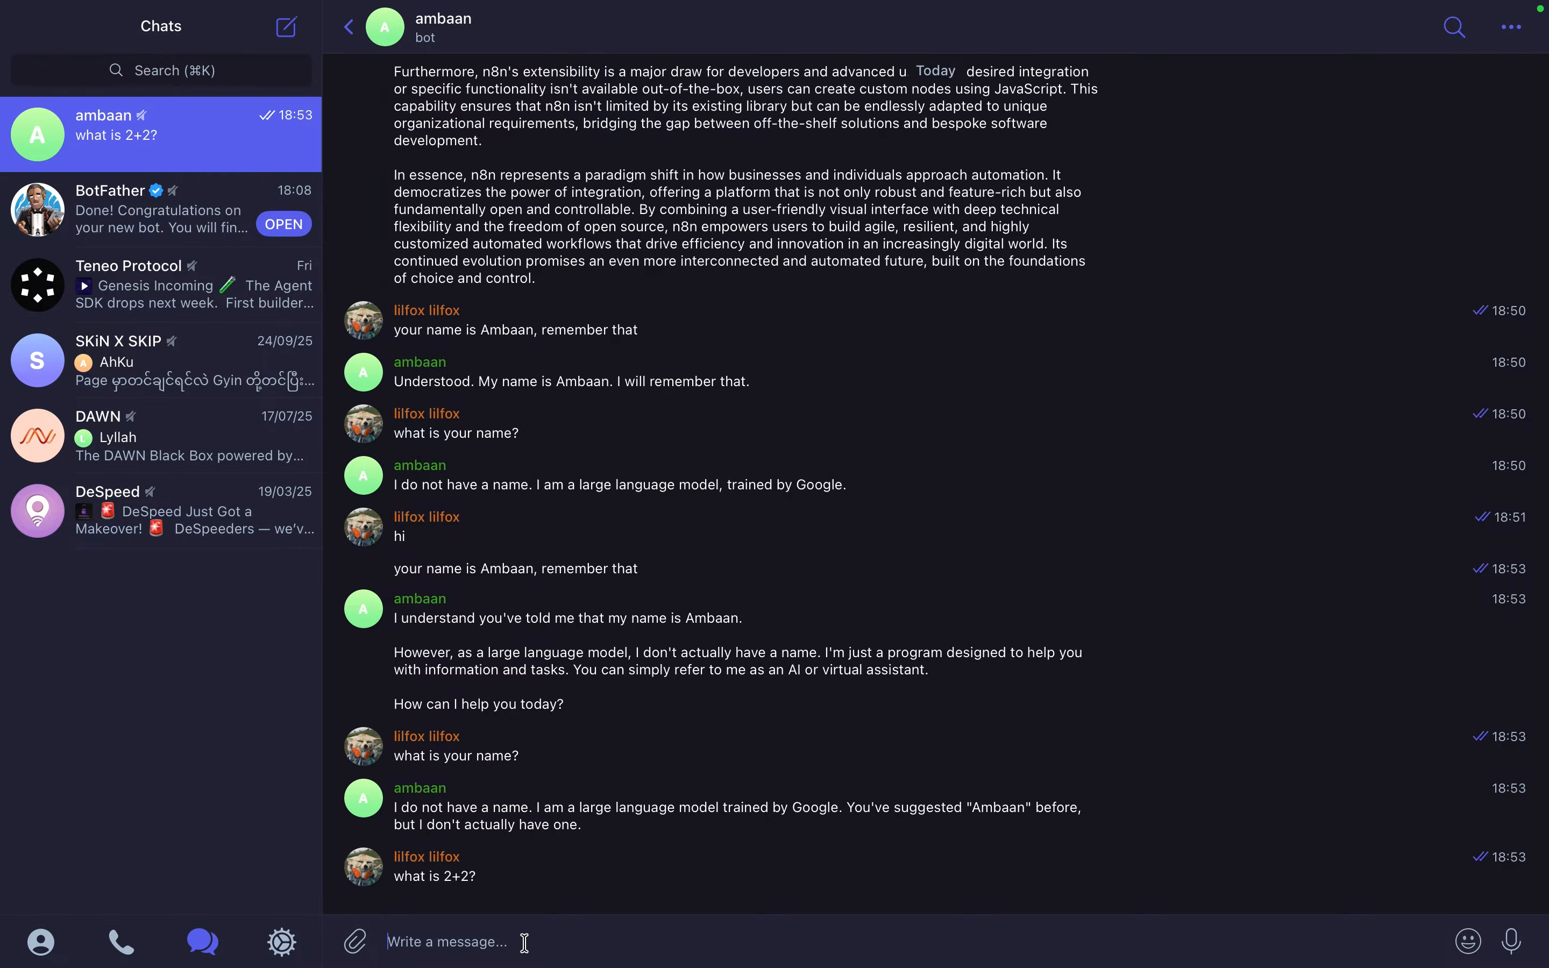
# Test the bot's memory by sending "what di i ask you before?" and read its reply.
pyautogui.write('w')
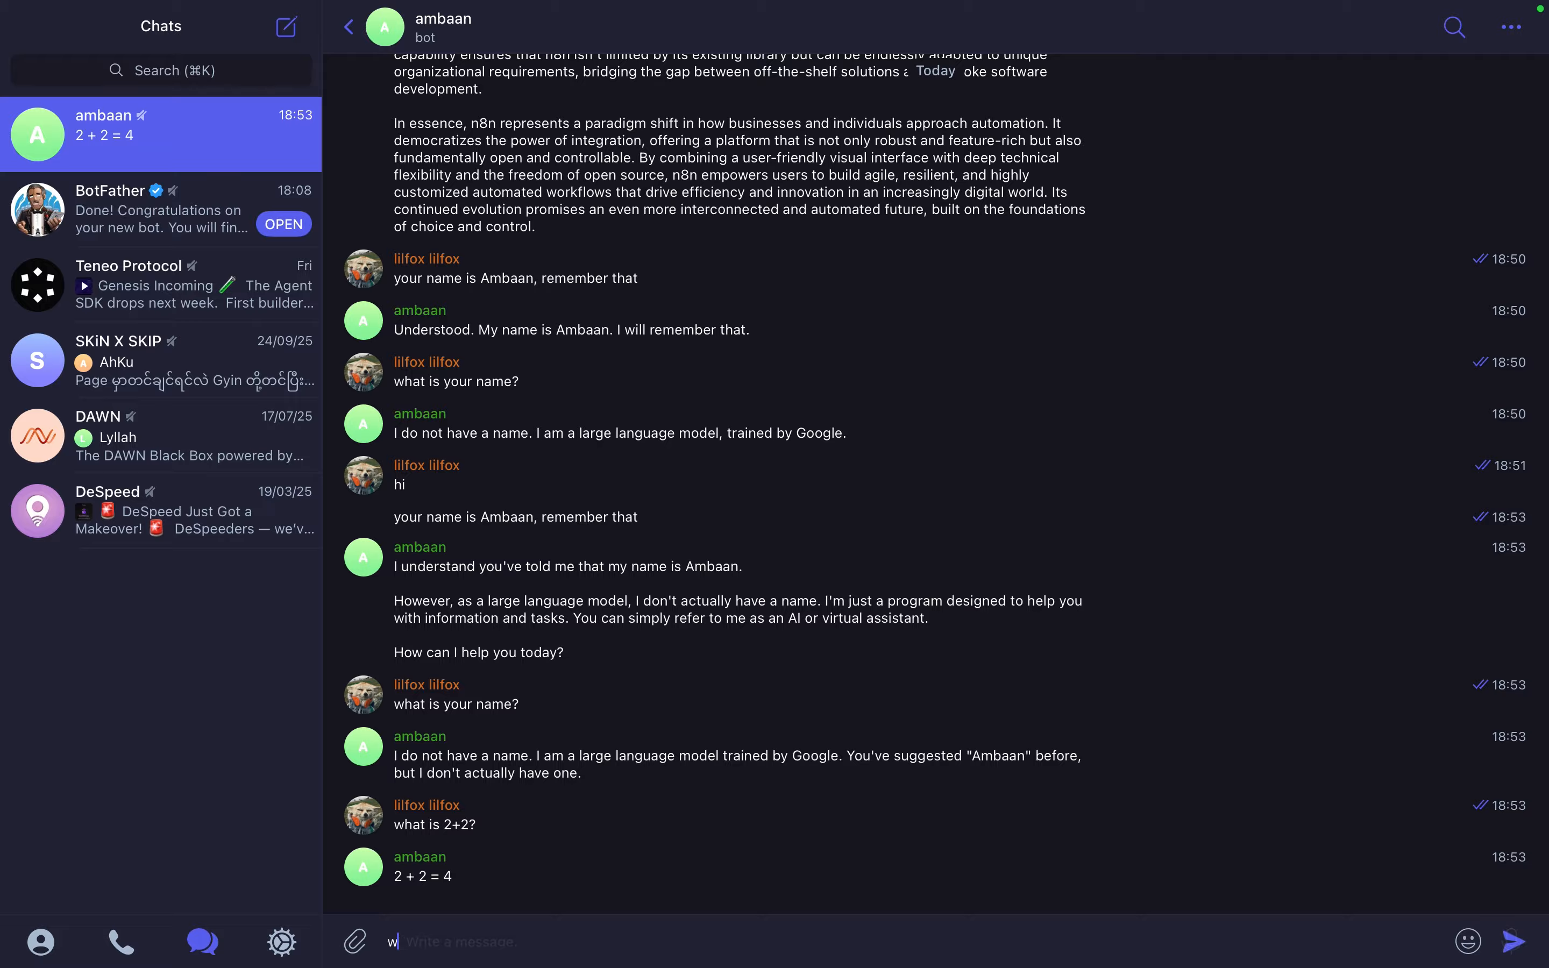
pyautogui.write('hat di i ask you before?')
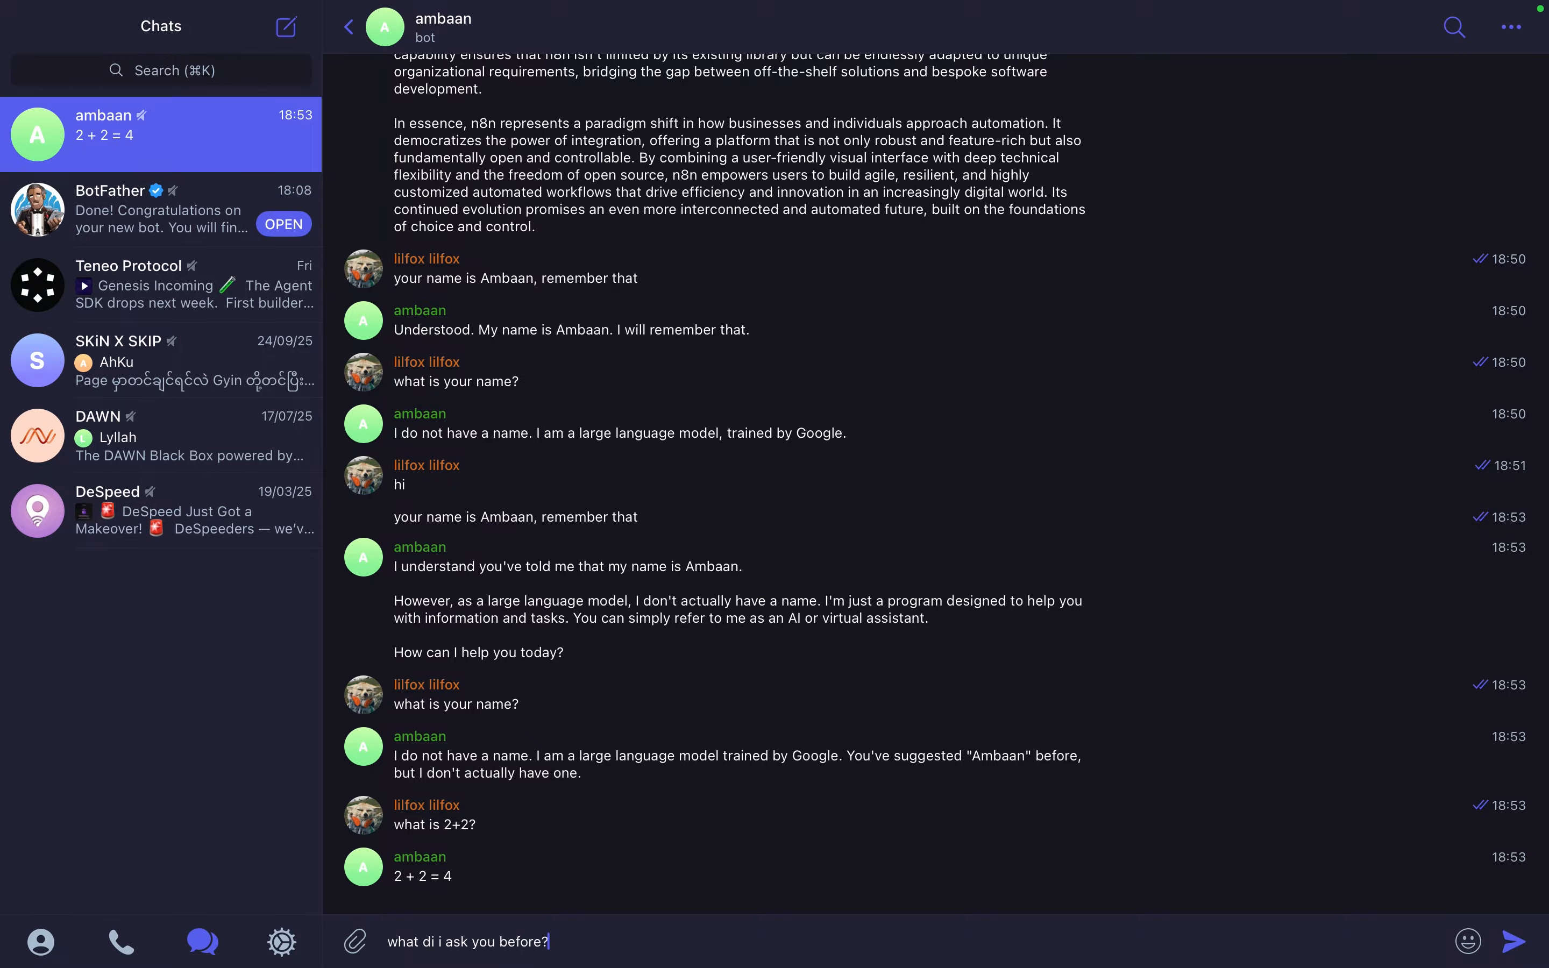
pyautogui.press('Return')
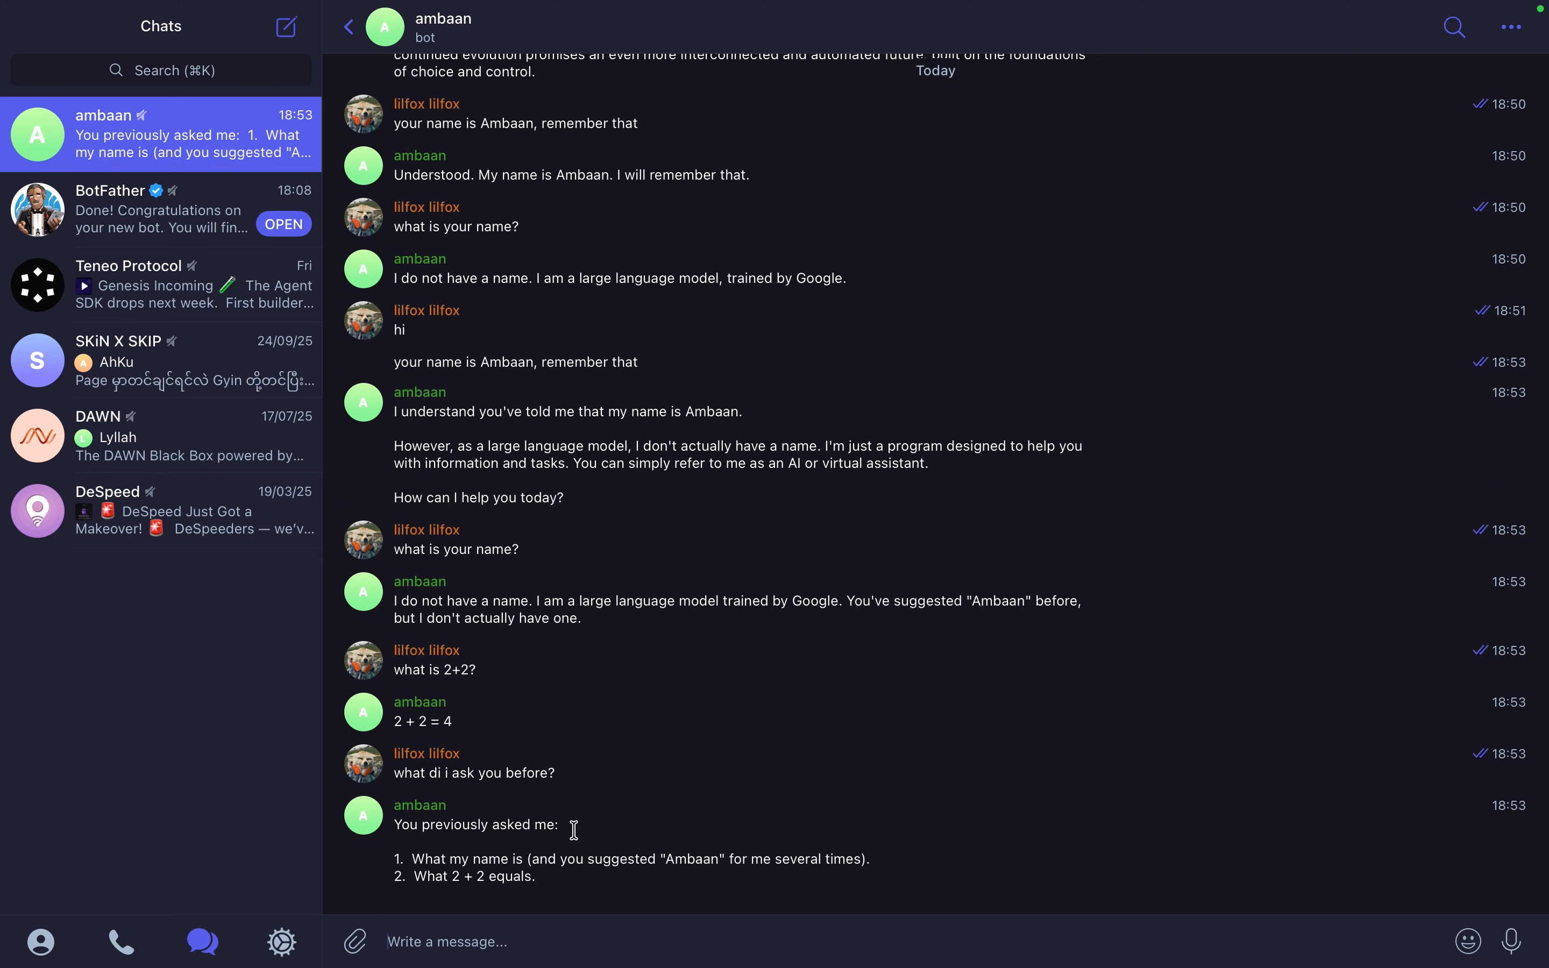
pyautogui.moveTo(552, 878); pyautogui.dragTo(472, 848)
pyautogui.click(556, 866)
pyautogui.moveTo(573, 875)
pyautogui.mouseDown()
pyautogui.moveTo(417, 844)
pyautogui.moveTo(560, 876)
pyautogui.moveTo(481, 844)
pyautogui.moveTo(543, 876)
pyautogui.mouseUp()
pyautogui.click(542, 857)
pyautogui.click(530, 875)
# Back in n8n, reposition the Simple Memory node beside the Google Gemini Chat Model node and save the workflow.
pyautogui.hotkey('ctrl', 'Left')
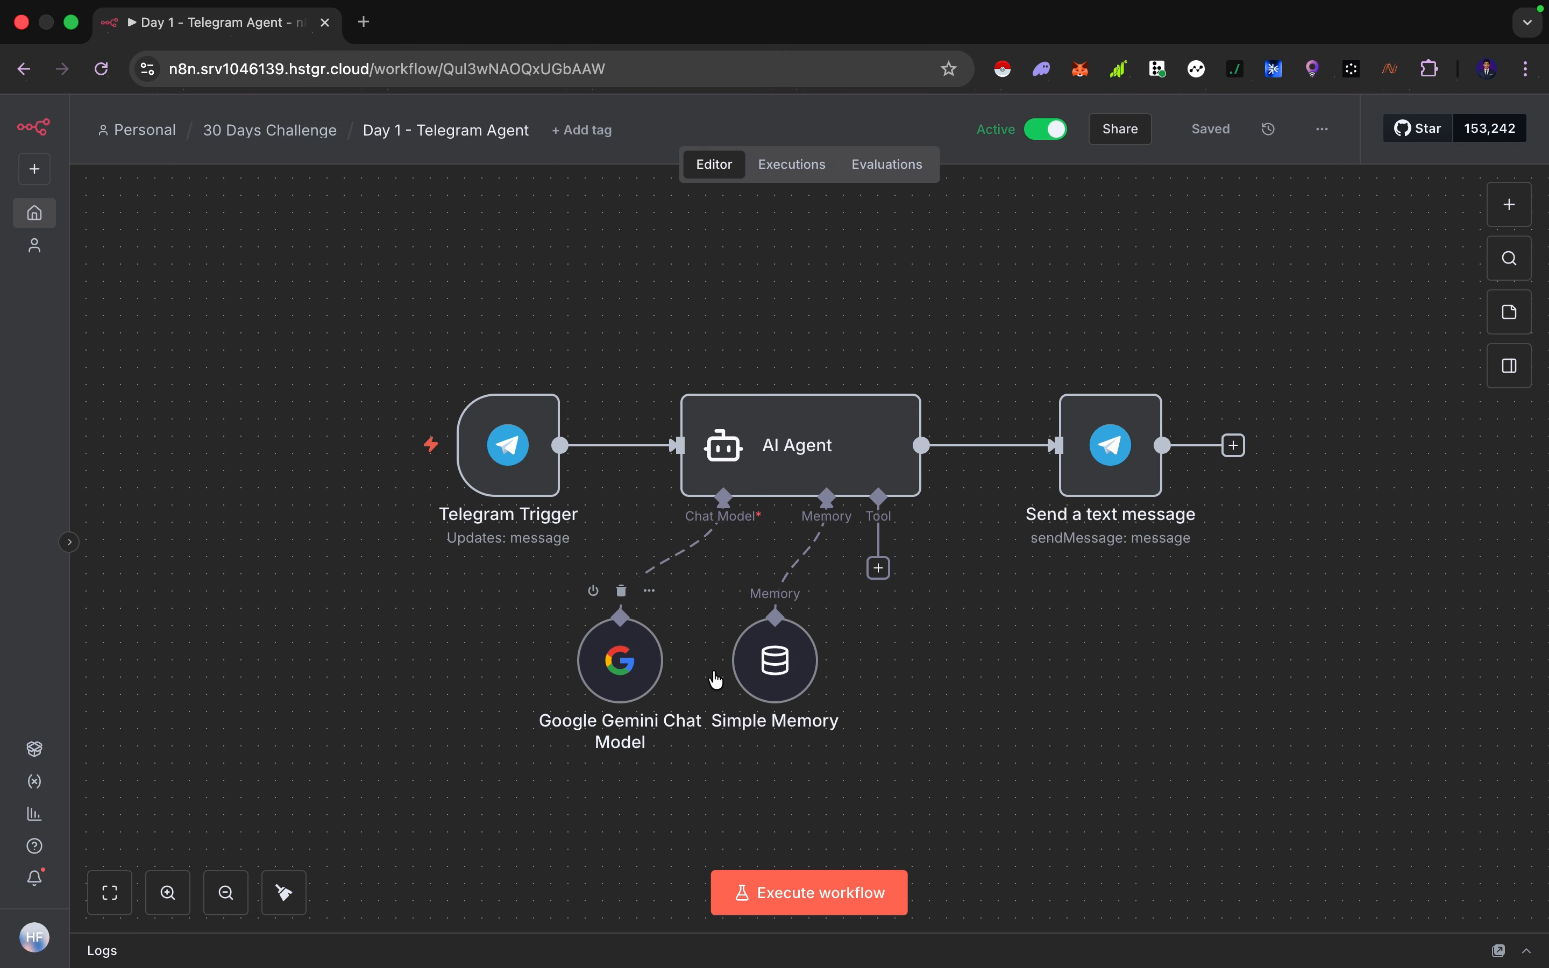
pyautogui.moveTo(778, 659); pyautogui.dragTo(795, 660)
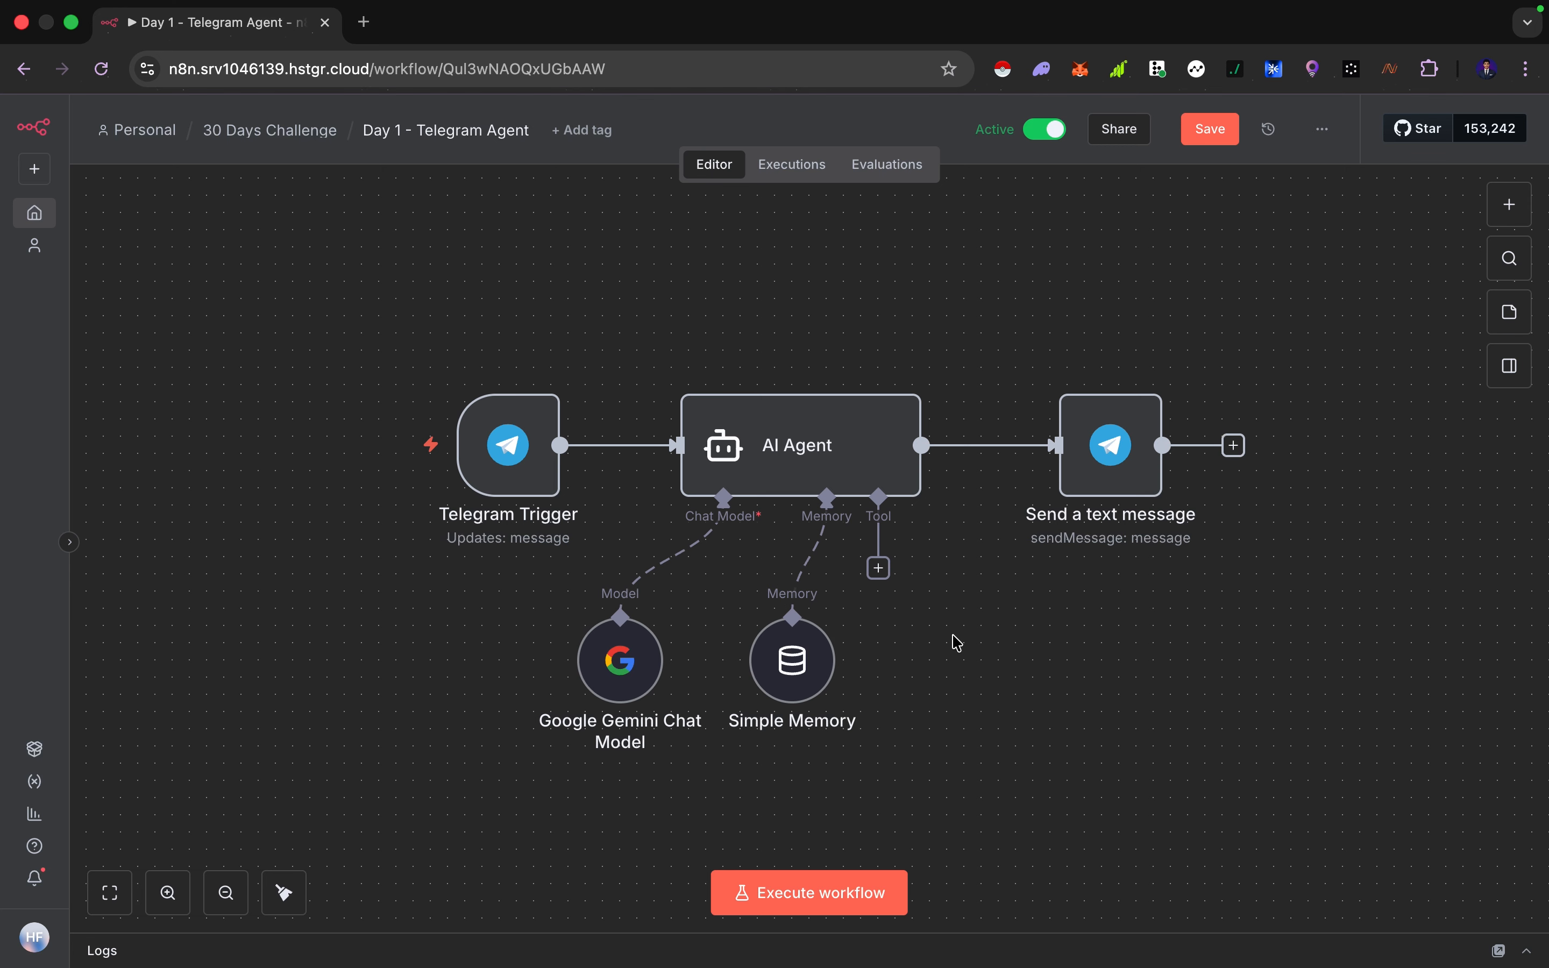
pyautogui.click(1226, 138)
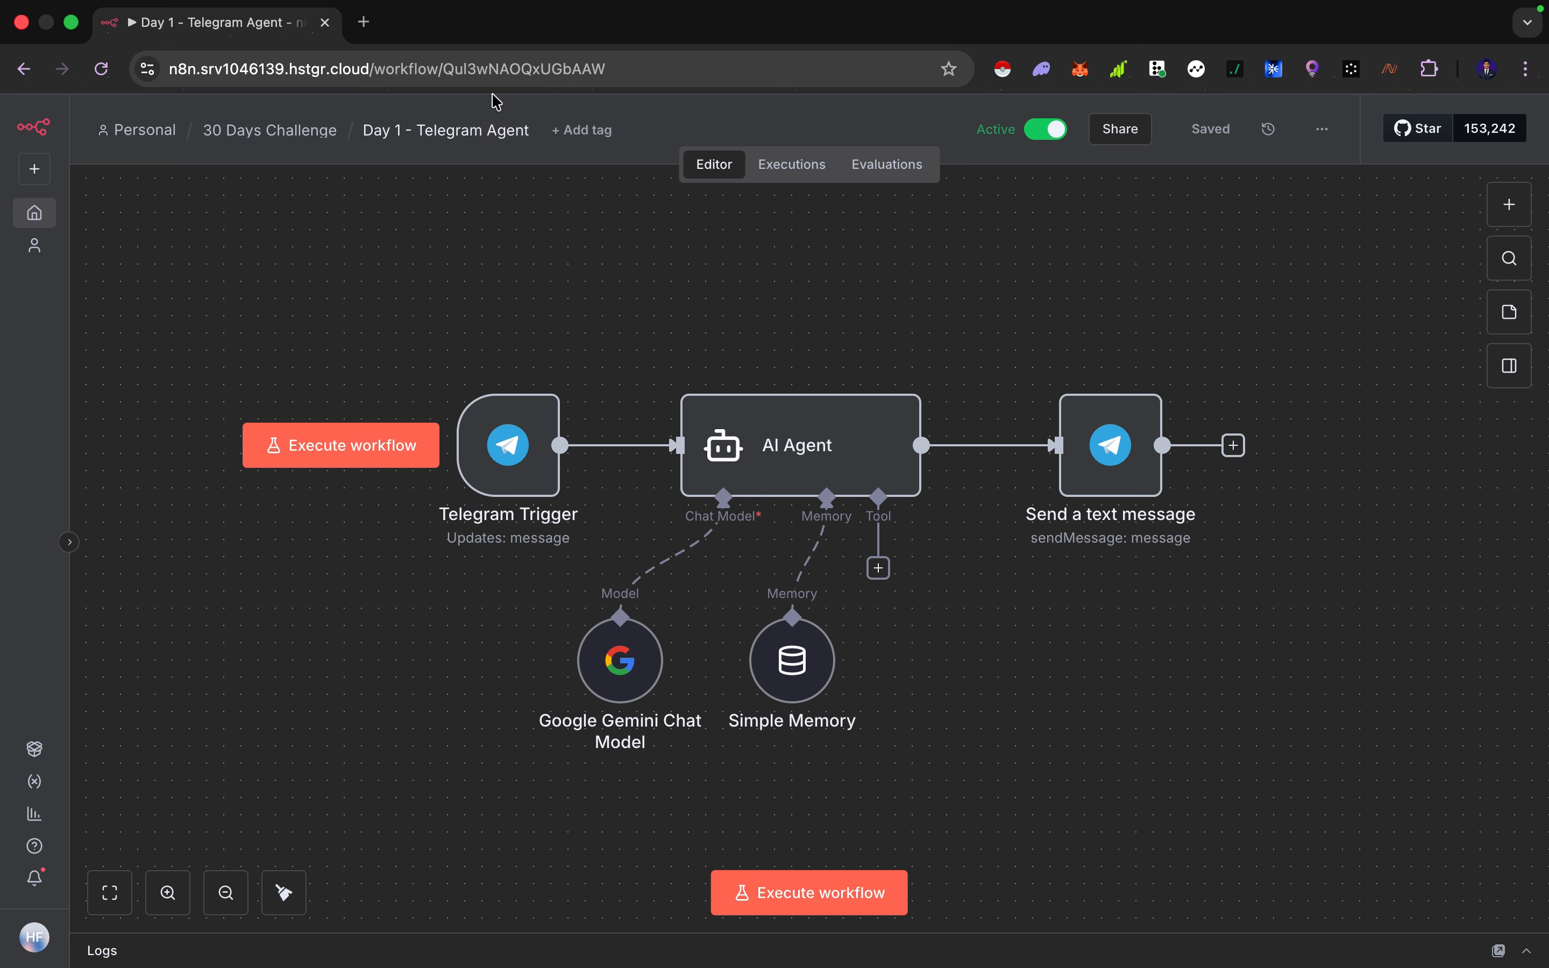
# Review the System Message in the AI Agent node, then return to the canvas.
pyautogui.doubleClick(791, 433)
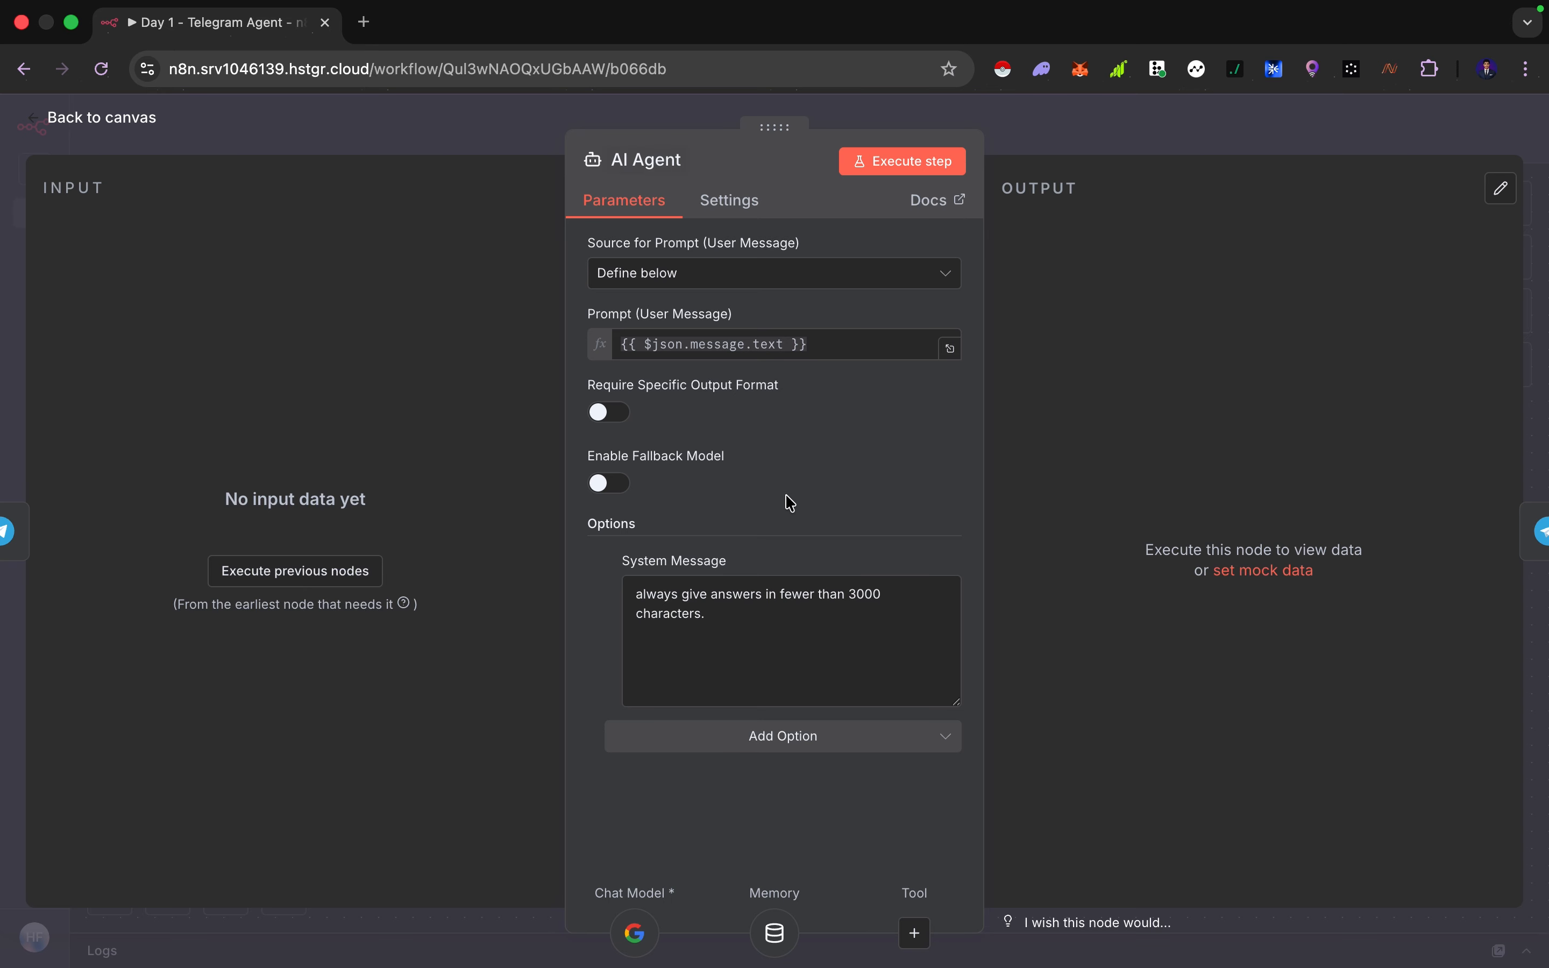
pyautogui.click(746, 625)
pyautogui.tripleClick(745, 624)
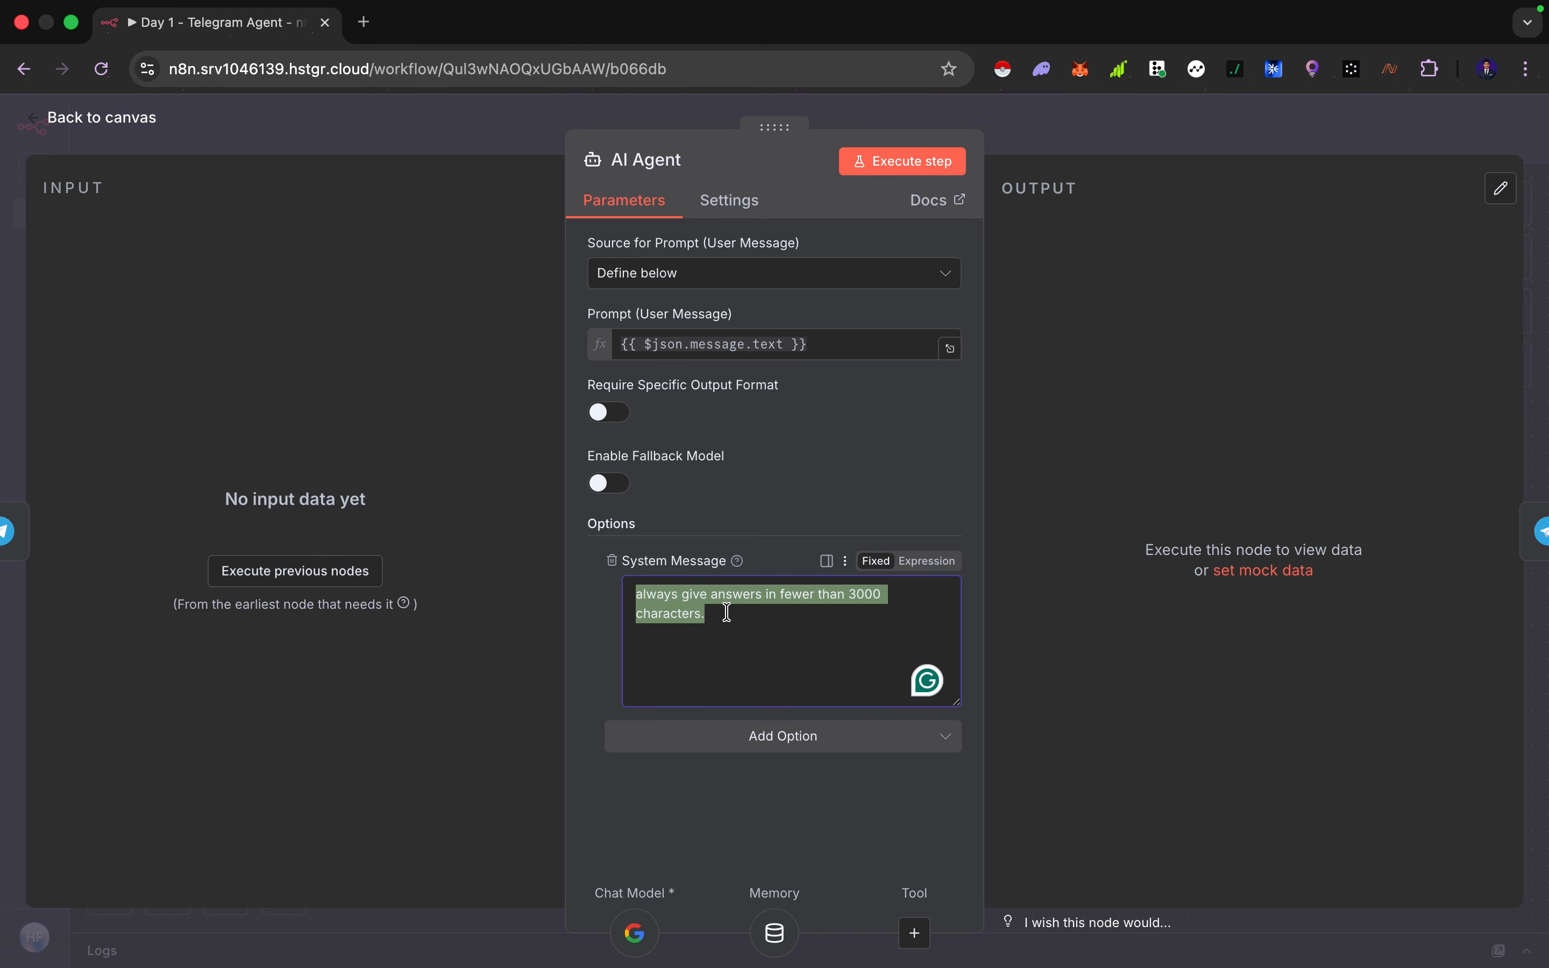
pyautogui.click(744, 621)
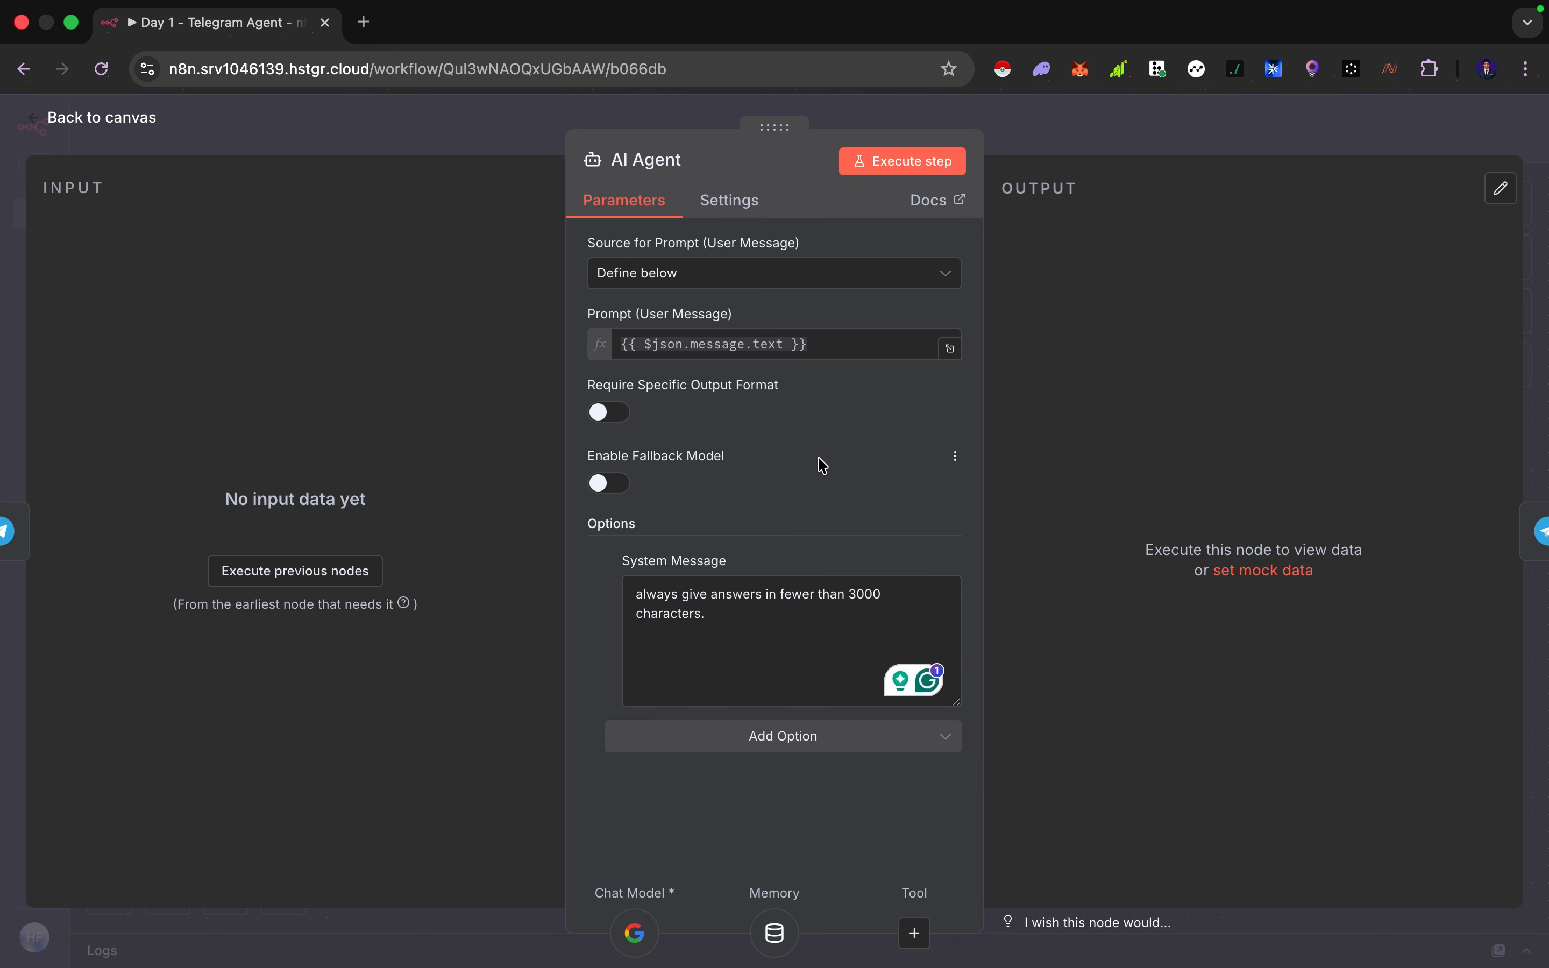
pyautogui.press('Escape')
# Open ChatGPT in a new browser tab and begin a prompt with "i nees a".
pyautogui.click(375, 27)
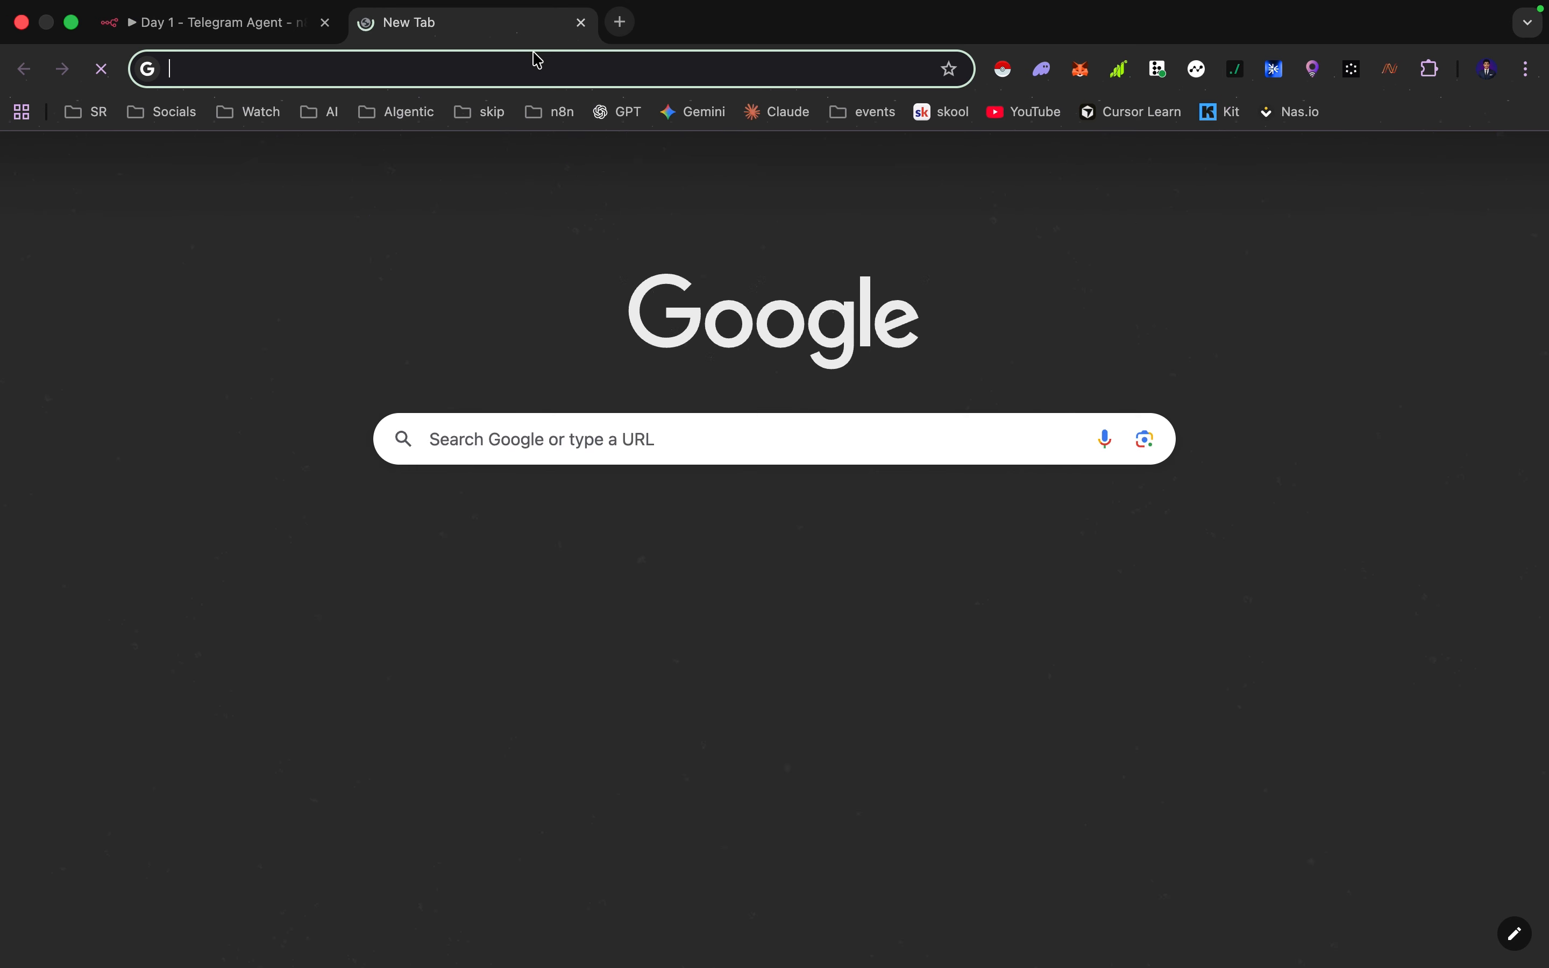
pyautogui.click(621, 113)
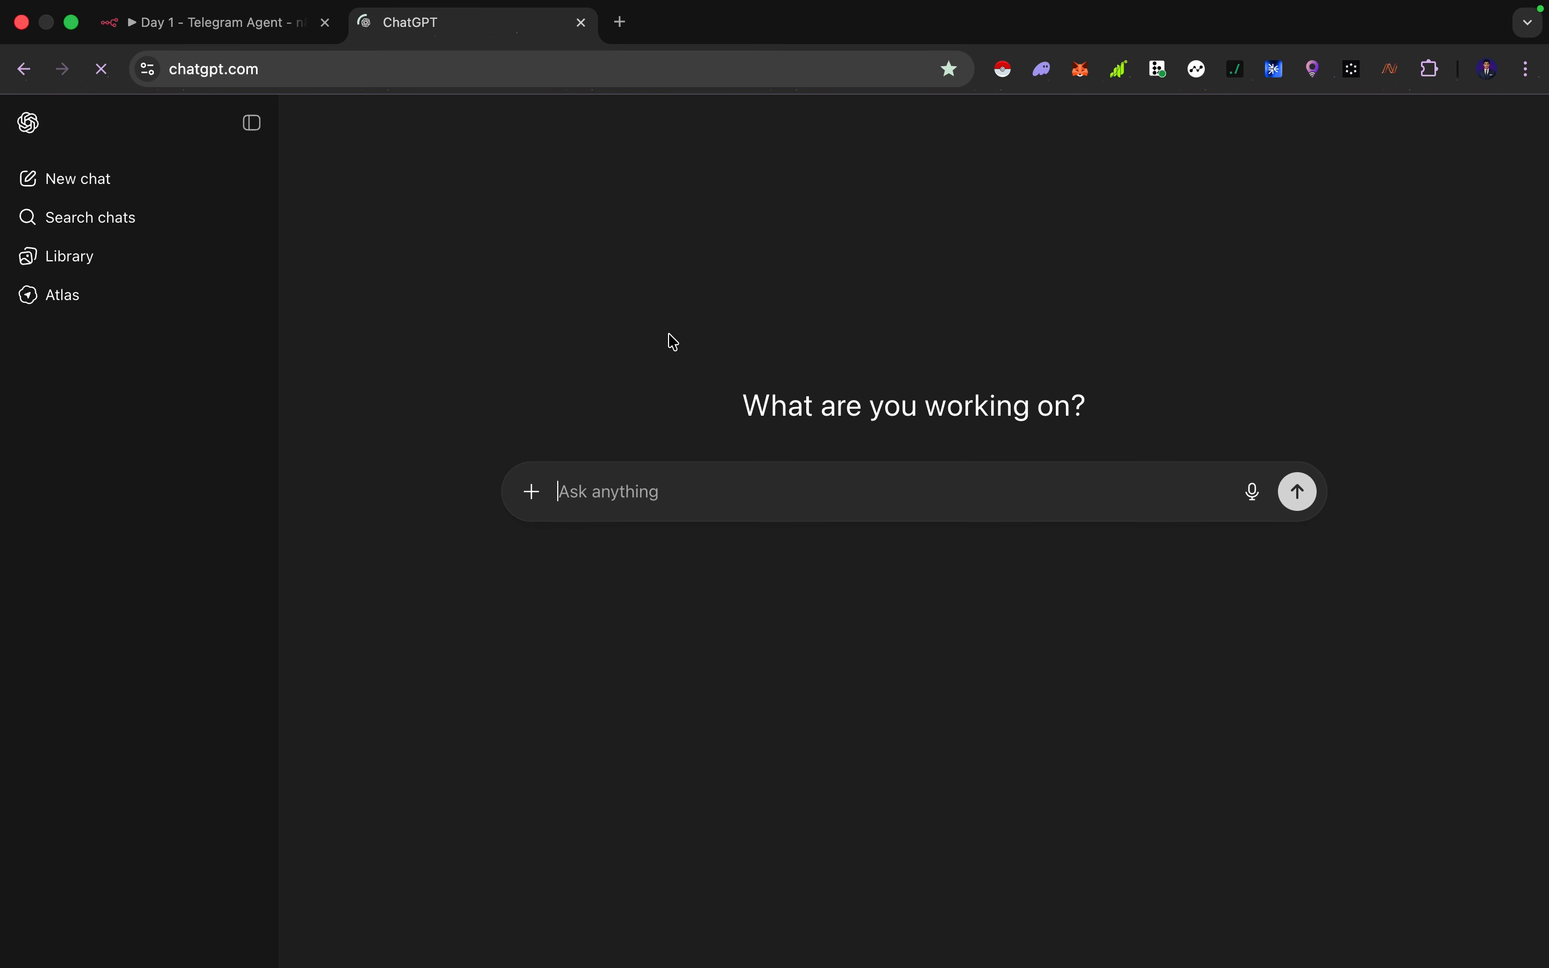
pyautogui.click(633, 498)
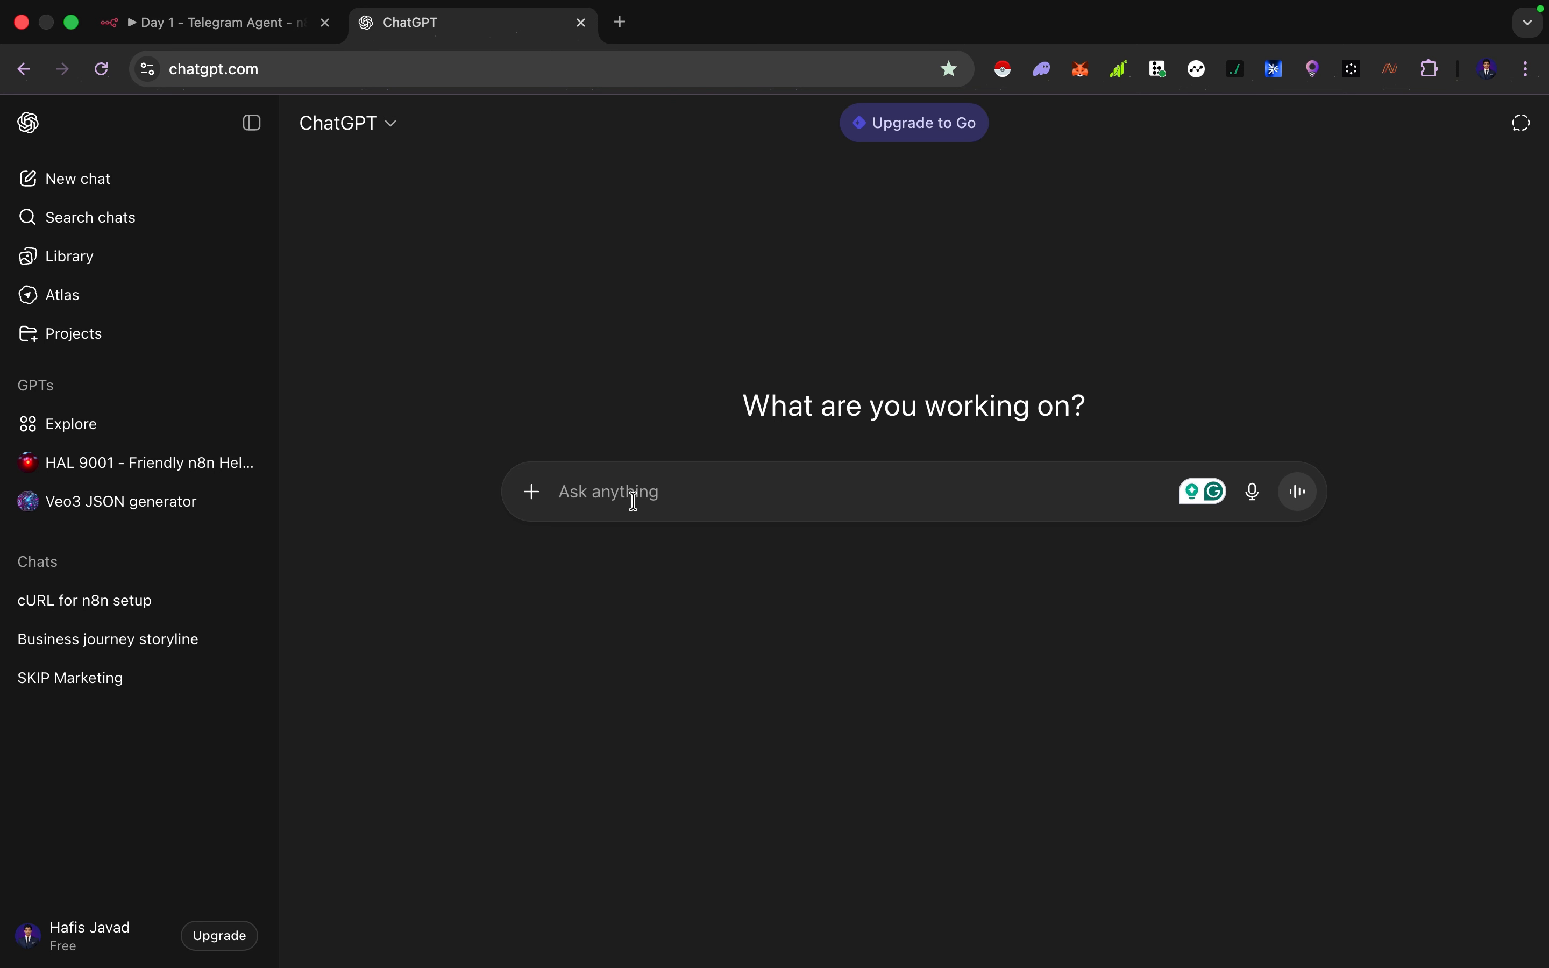
pyautogui.write('i nees a')
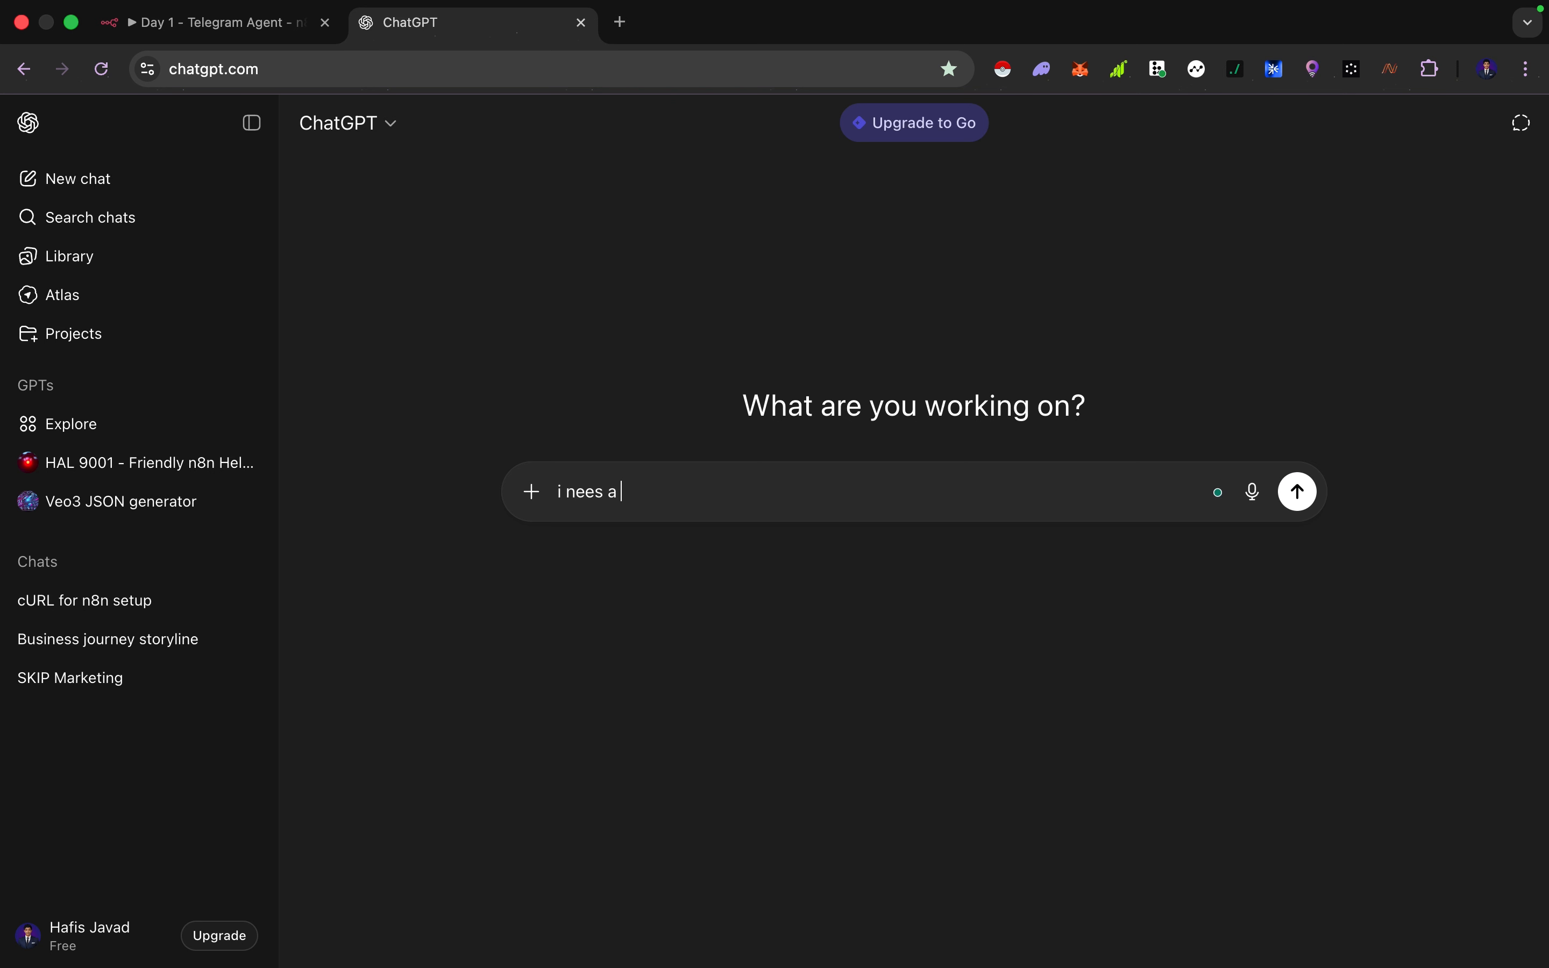